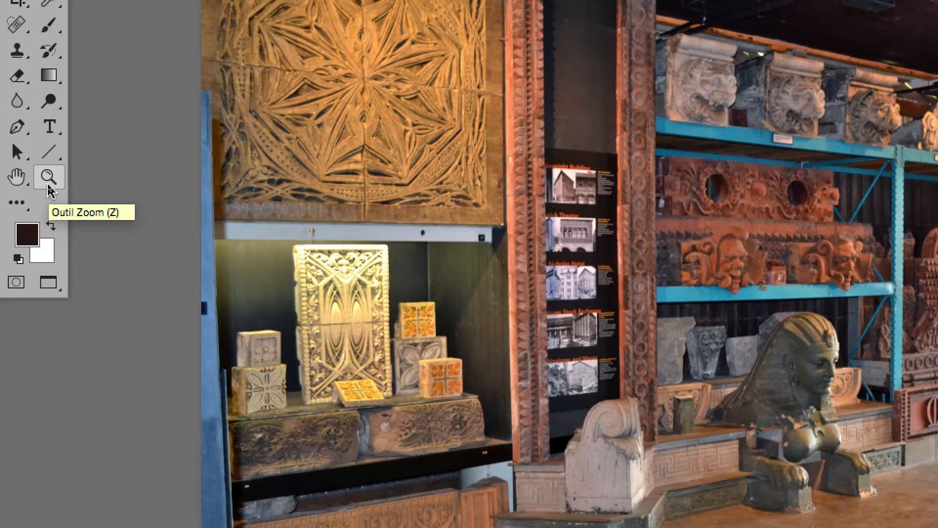
# Step: View the photo at 100% and examine the sculptures, shelves and building signs for sharpness
pyautogui.doubleClick(48, 186)
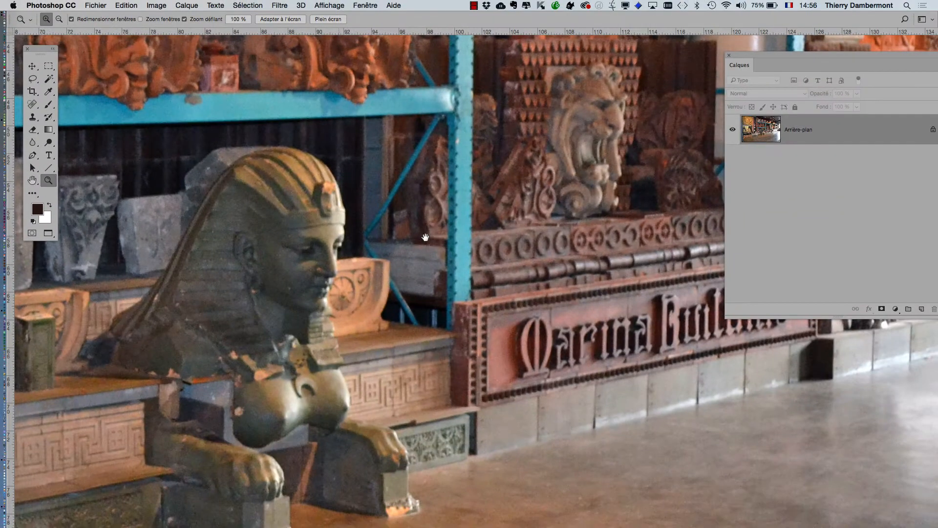
pyautogui.moveTo(751, 244); pyautogui.dragTo(560, 159)
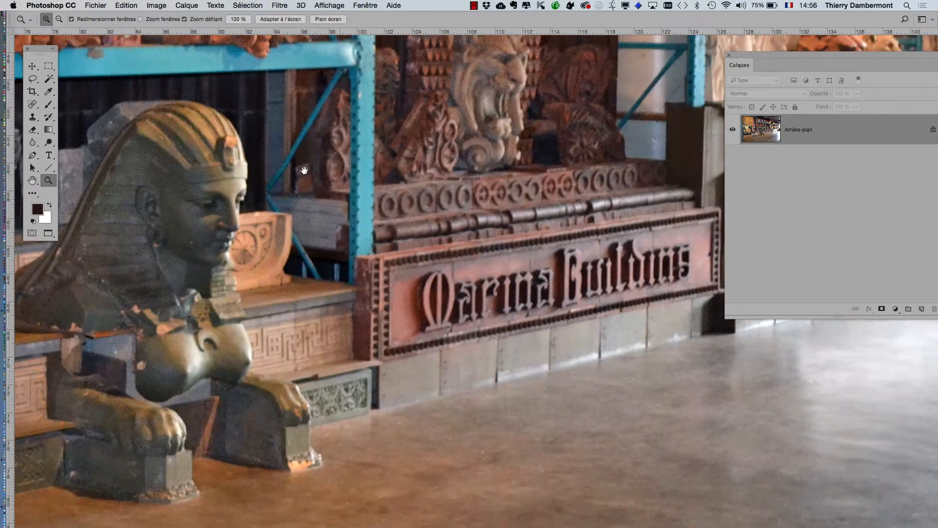
pyautogui.moveTo(304, 170); pyautogui.dragTo(250, 130)
pyautogui.moveTo(506, 272); pyautogui.dragTo(431, 194)
pyautogui.moveTo(538, 214); pyautogui.dragTo(463, 352)
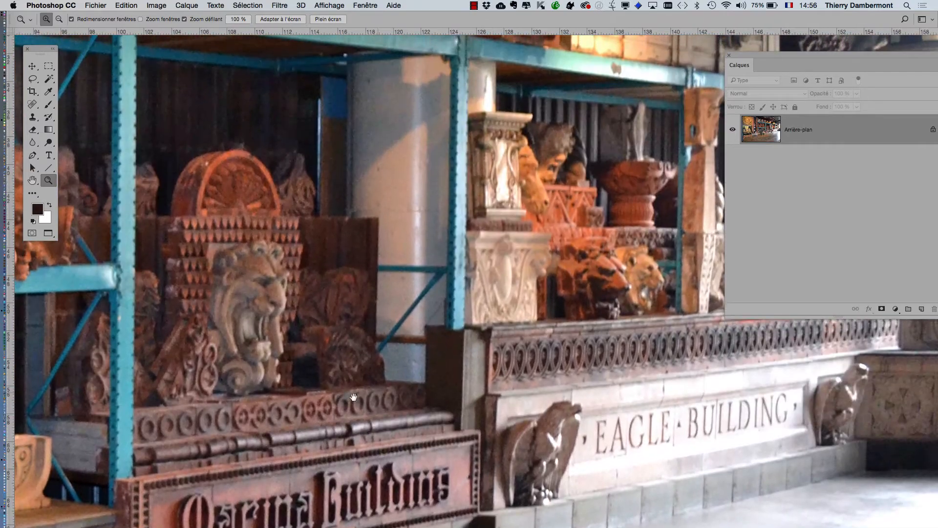
pyautogui.moveTo(550, 332)
pyautogui.mouseDown()
pyautogui.moveTo(389, 370)
pyautogui.moveTo(645, 318)
pyautogui.mouseUp()
pyautogui.moveTo(443, 374); pyautogui.dragTo(525, 328)
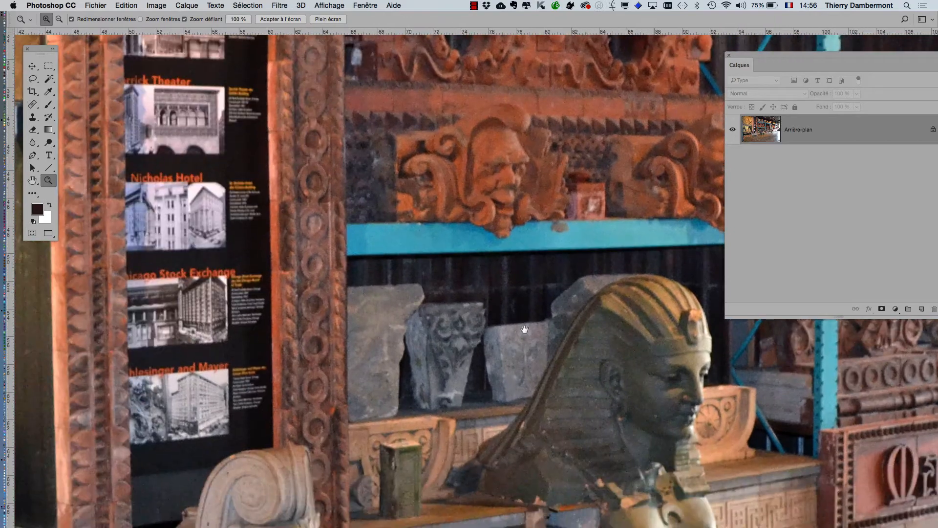
pyautogui.moveTo(579, 347); pyautogui.dragTo(381, 364)
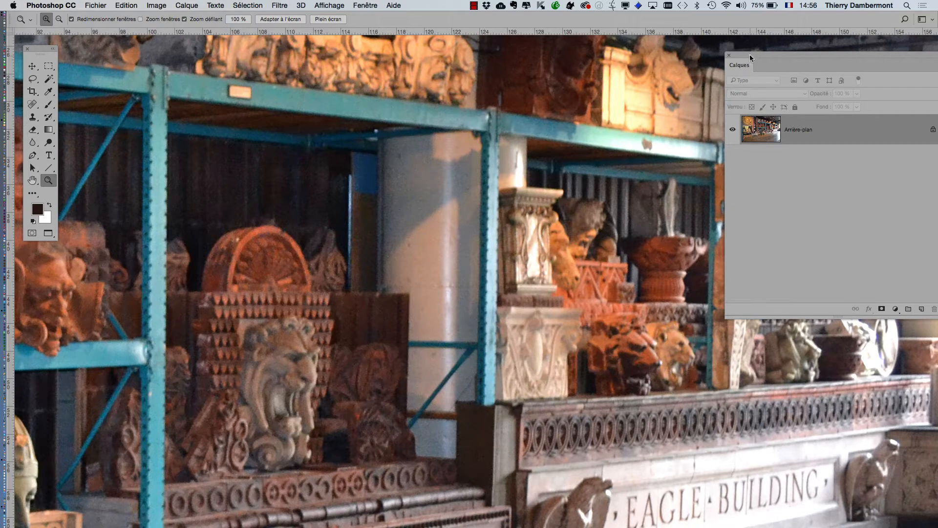
# Step: Convert the Arrière-plan layer to a smart object
pyautogui.moveTo(750, 54); pyautogui.dragTo(619, 122)
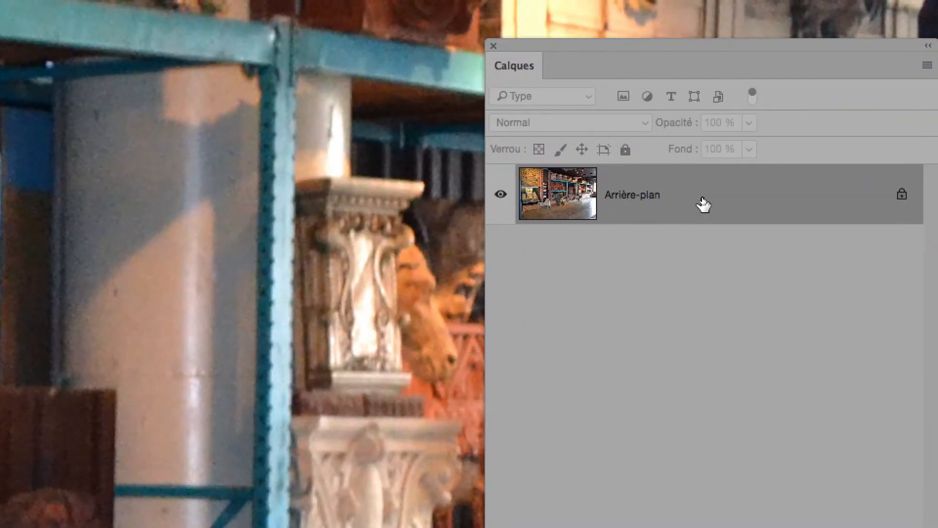
pyautogui.rightClick(702, 204)
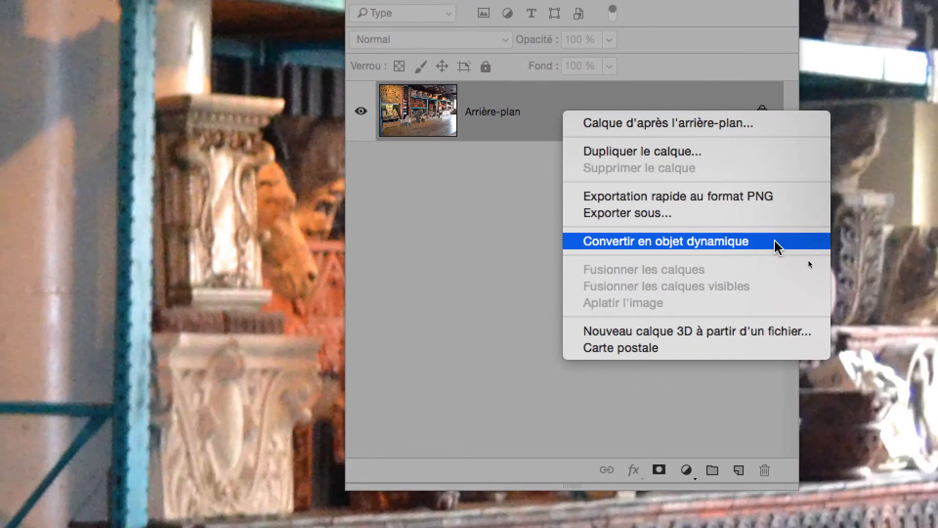
pyautogui.click(781, 242)
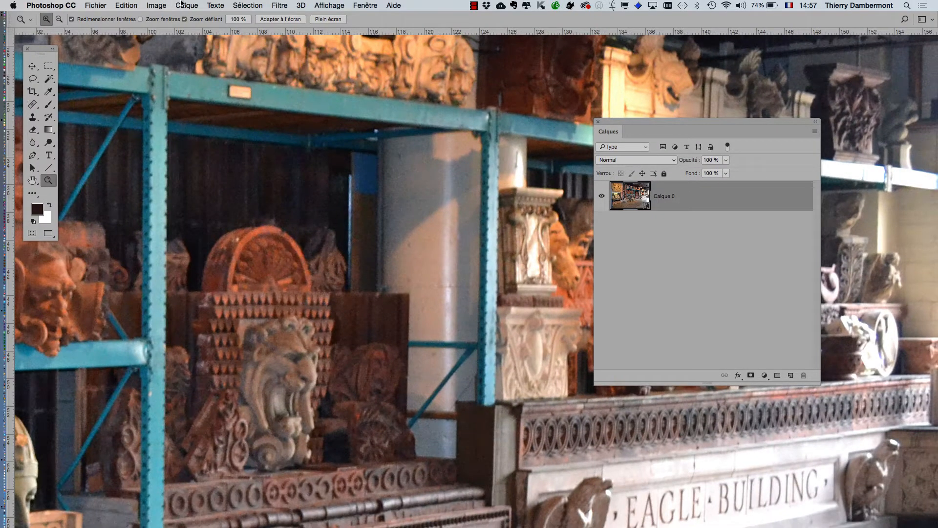
# Step: Start the Accentuation sharpening filter on the smart object and place its dialog clear of the layer list
pyautogui.click(279, 5)
pyautogui.moveTo(356, 189)
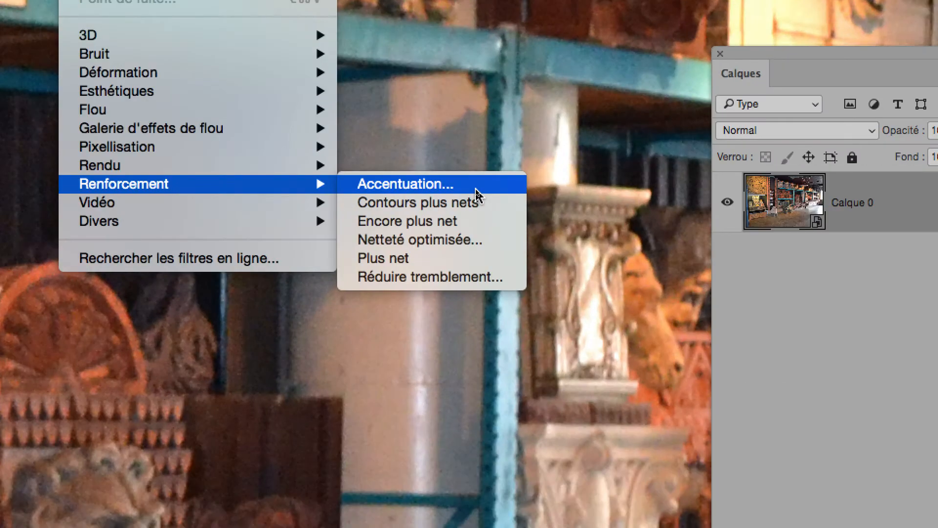
pyautogui.click(477, 192)
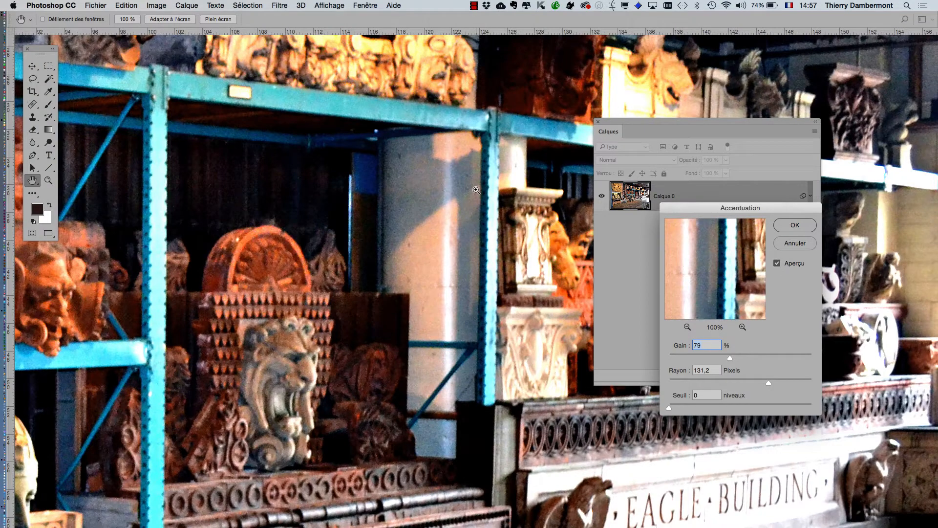
pyautogui.moveTo(692, 207); pyautogui.dragTo(542, 65)
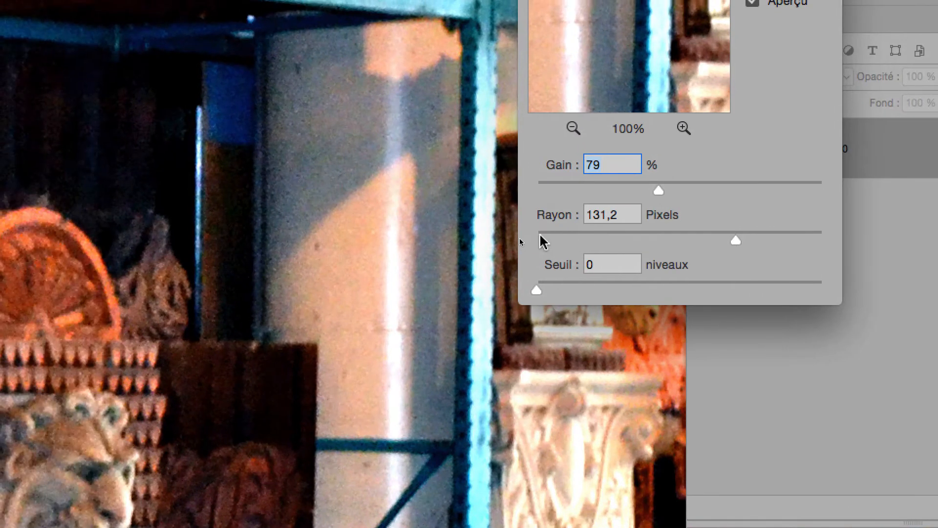
# Step: Try an Accentuation gain of 60% with a radius of 1,3 pixels
pyautogui.click(542, 240)
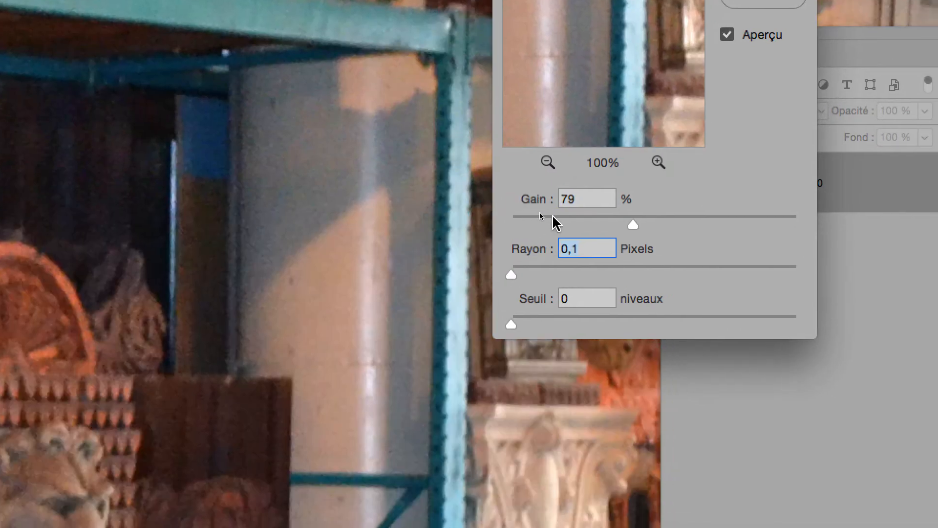
pyautogui.click(581, 191)
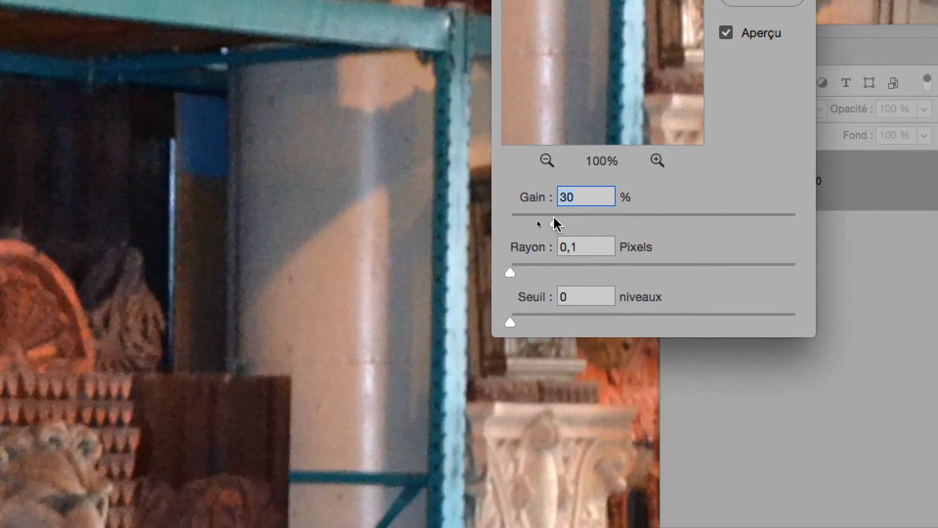
pyautogui.moveTo(513, 273); pyautogui.dragTo(519, 273)
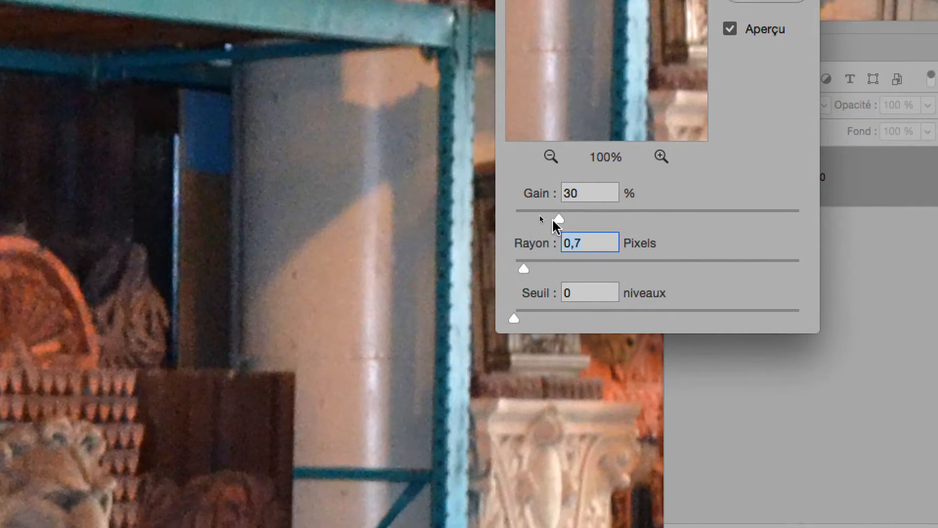
pyautogui.moveTo(554, 221); pyautogui.dragTo(600, 214)
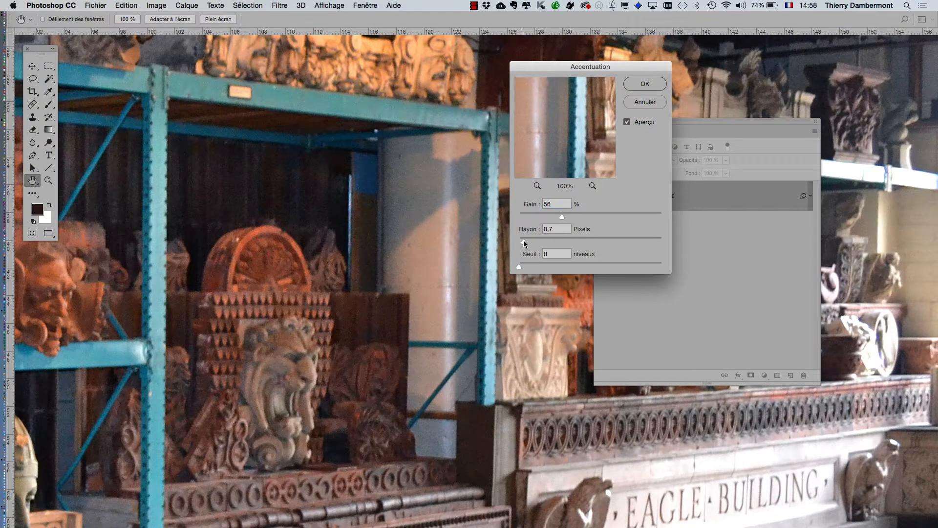
pyautogui.moveTo(523, 240); pyautogui.dragTo(528, 241)
pyautogui.moveTo(590, 66); pyautogui.dragTo(442, 86)
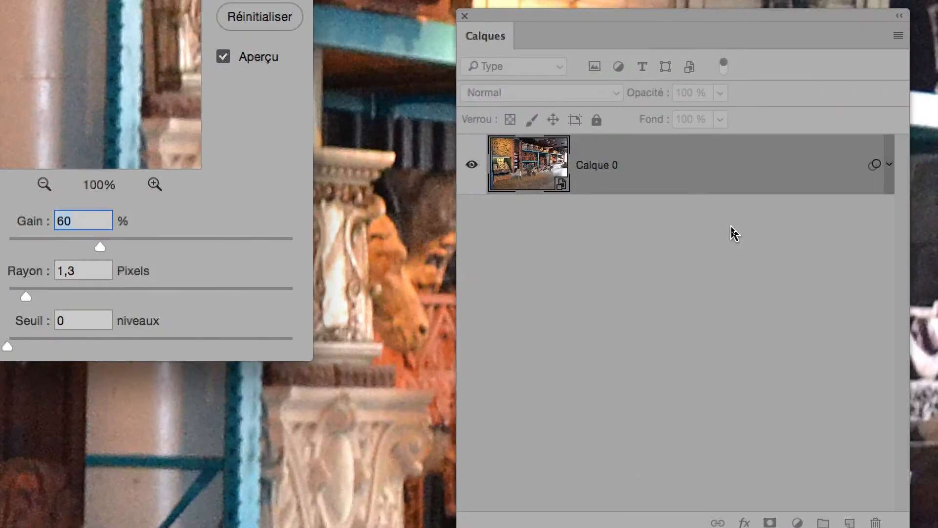
# Step: Set the Accentuation gain to 80% and the radius to 2,9 pixels
pyautogui.press('alt')
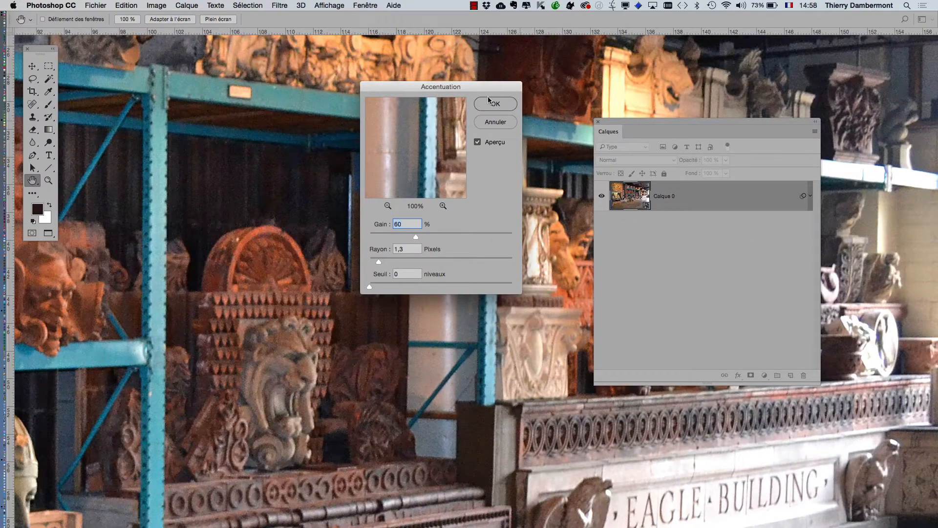
pyautogui.moveTo(432, 87); pyautogui.dragTo(710, 59)
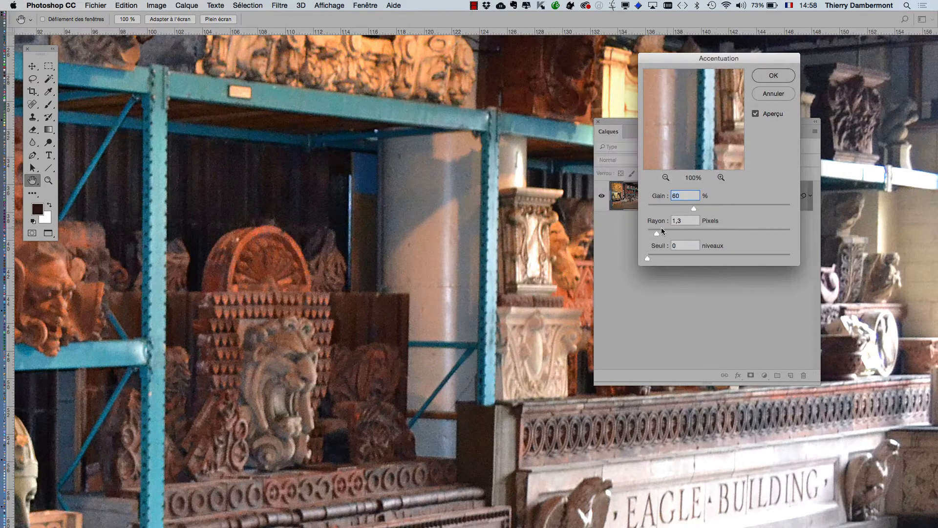
pyautogui.press('Tab')
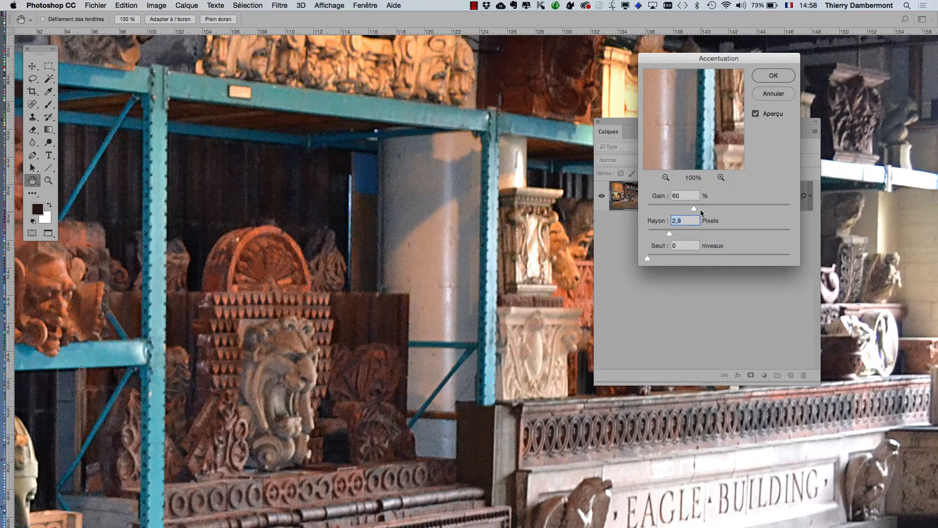
pyautogui.moveTo(700, 209); pyautogui.dragTo(714, 206)
pyautogui.click(665, 232)
# Step: Compare a close-up of the carved column and lion heads with and without the sharpening preview
pyautogui.scroll(5, 514, 272)
pyautogui.moveTo(518, 272); pyautogui.dragTo(416, 222)
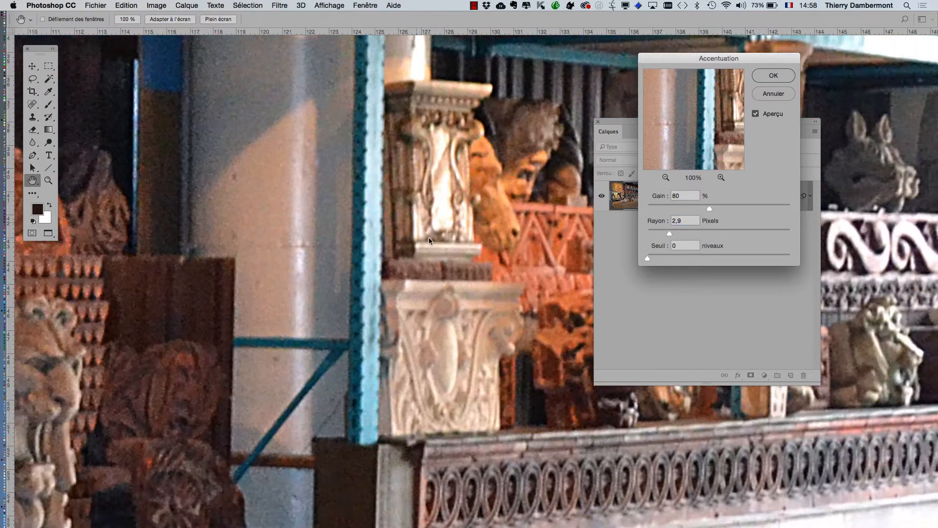
pyautogui.scroll(2, 460, 325)
pyautogui.click(755, 114)
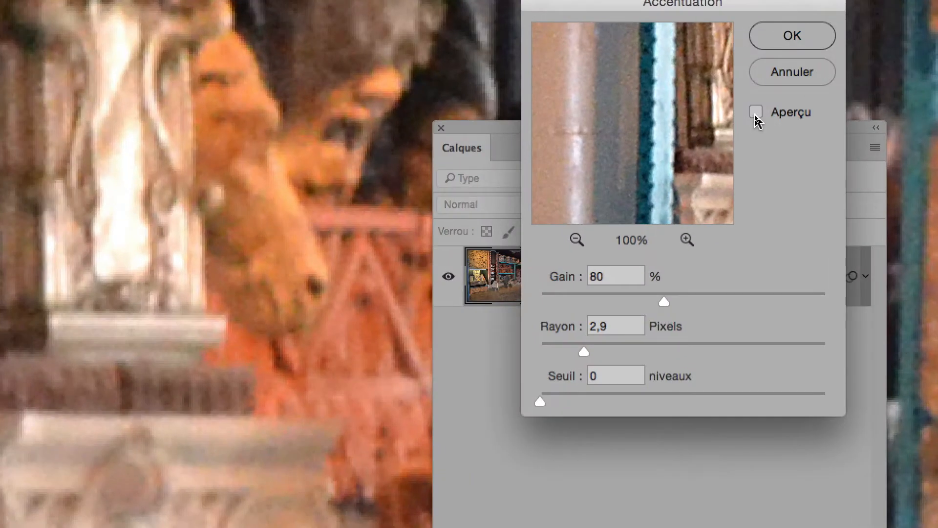
pyautogui.click(755, 115)
pyautogui.click(756, 115)
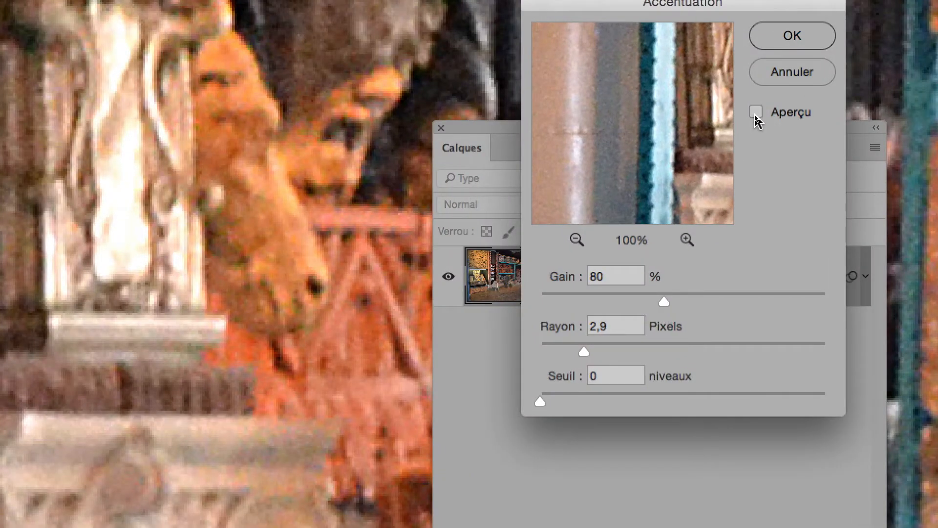
pyautogui.click(755, 115)
pyautogui.click(755, 114)
pyautogui.click(756, 114)
pyautogui.click(755, 114)
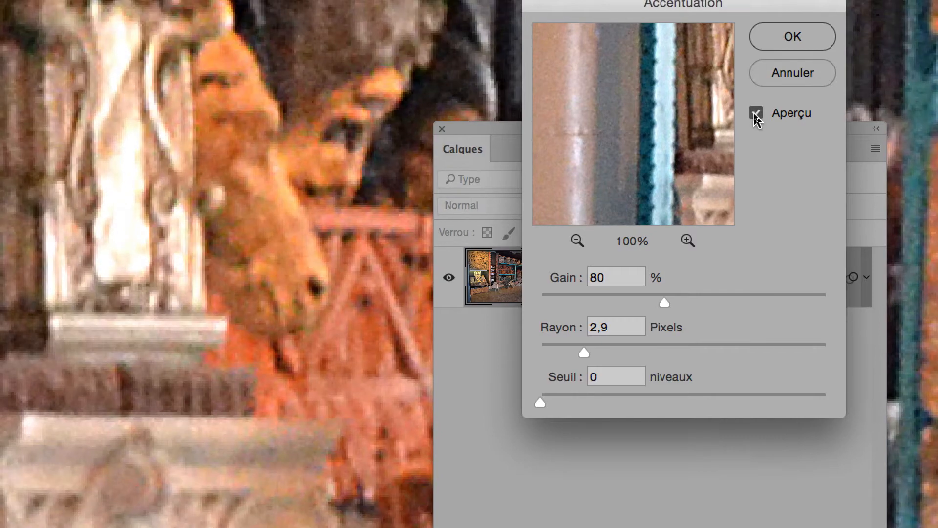
pyautogui.press('alt')
pyautogui.click(755, 114)
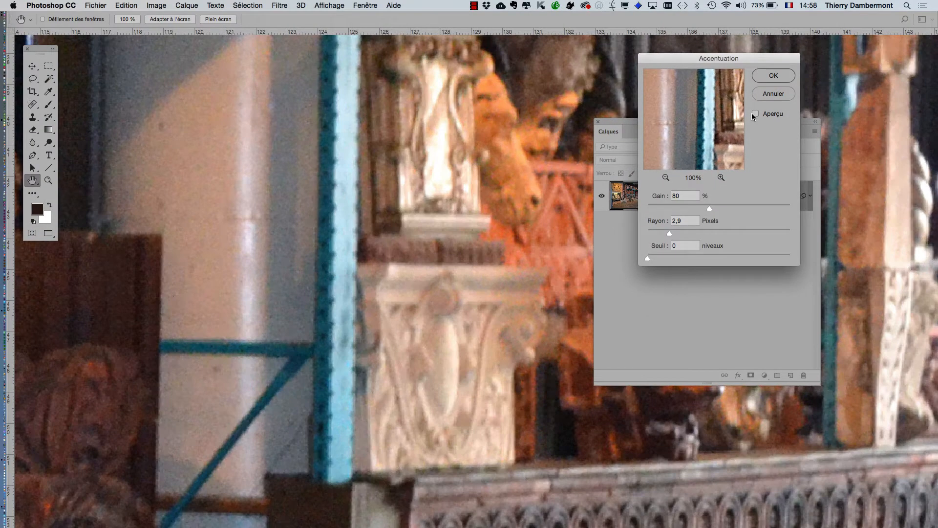
pyautogui.click(756, 114)
# Step: Compare the sharpening preview with the original on a wider view of the shelves and EAGLE BUILDING sign
pyautogui.press('alt')
pyautogui.keyDown('alt'); pyautogui.click(497, 225); pyautogui.keyUp('alt')
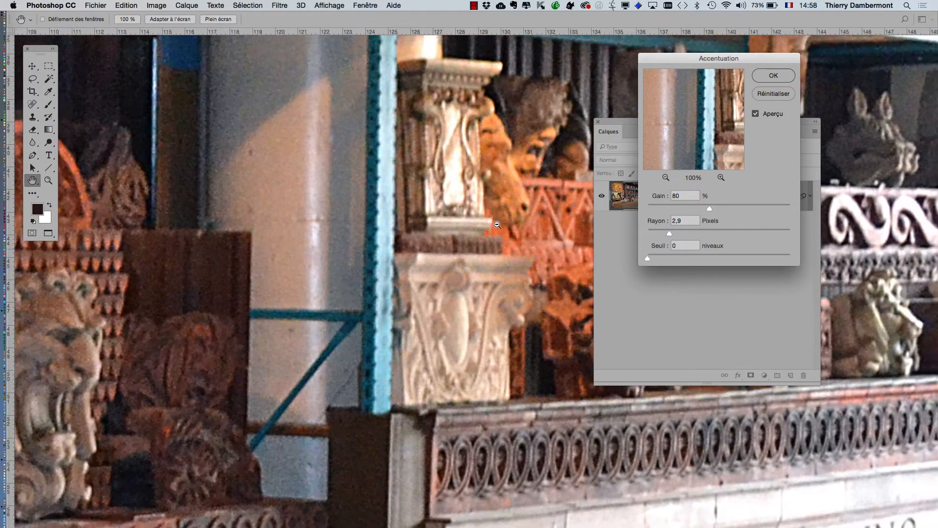
pyautogui.keyDown('alt'); pyautogui.click(497, 225); pyautogui.keyUp('alt')
pyautogui.click(755, 114)
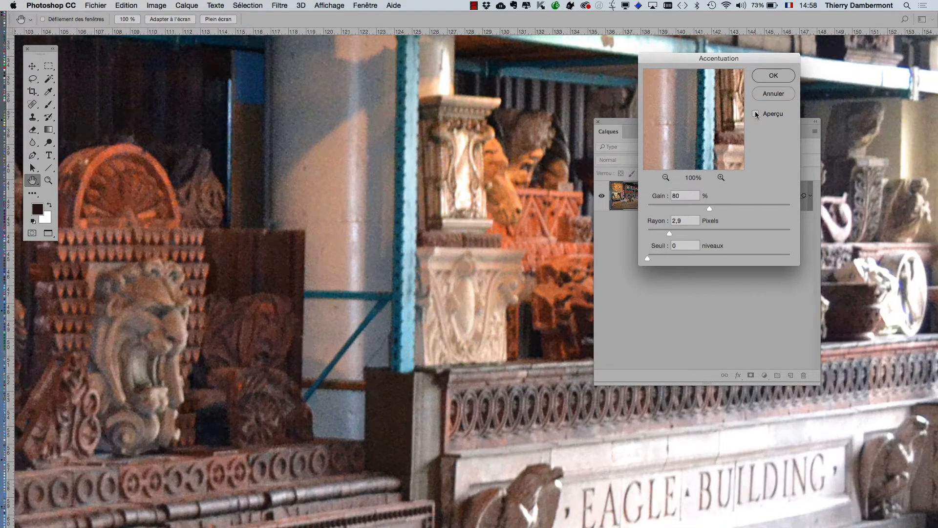
pyautogui.click(755, 114)
pyautogui.keyDown('alt'); pyautogui.click(562, 240); pyautogui.keyUp('alt')
pyautogui.keyDown('alt'); pyautogui.click(562, 240); pyautogui.keyUp('alt')
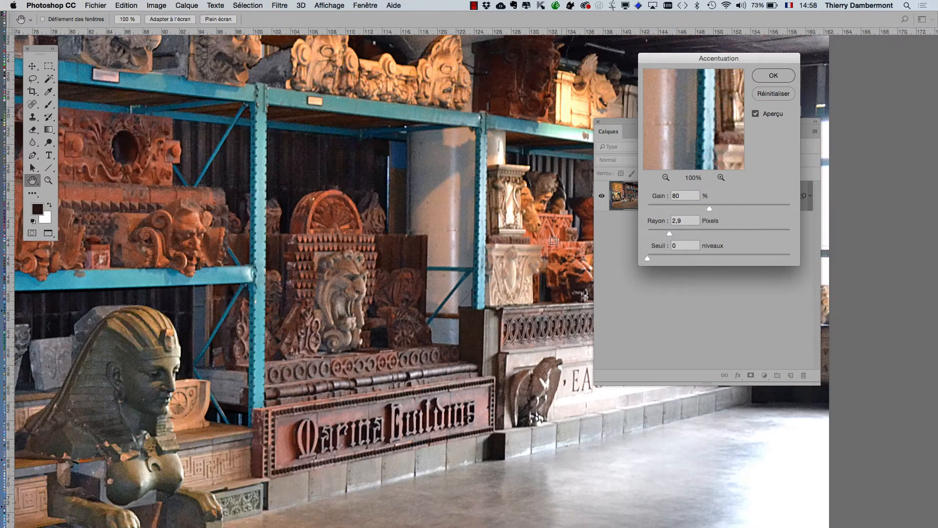
pyautogui.moveTo(525, 245); pyautogui.dragTo(354, 233)
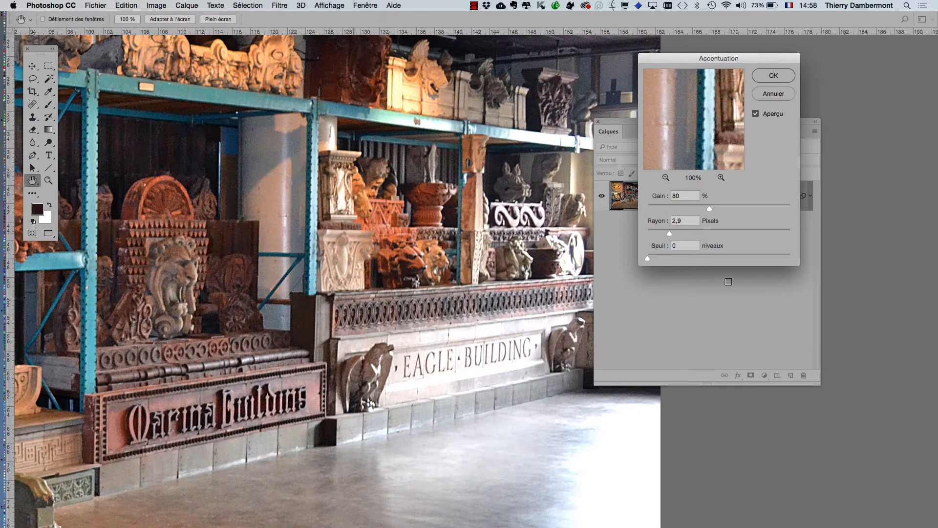
# Step: Apply the Accentuation filter and toggle its smart filter off and on to compare the result
pyautogui.click(774, 76)
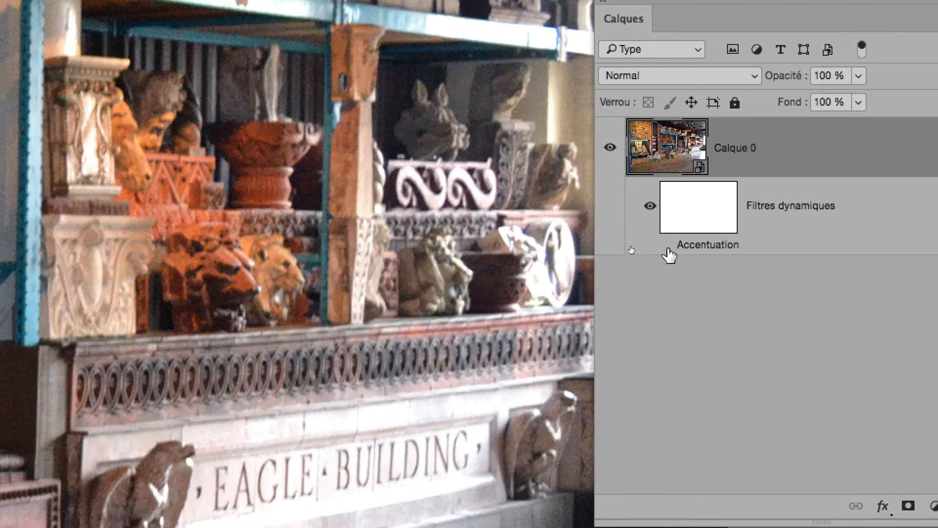
pyautogui.click(655, 249)
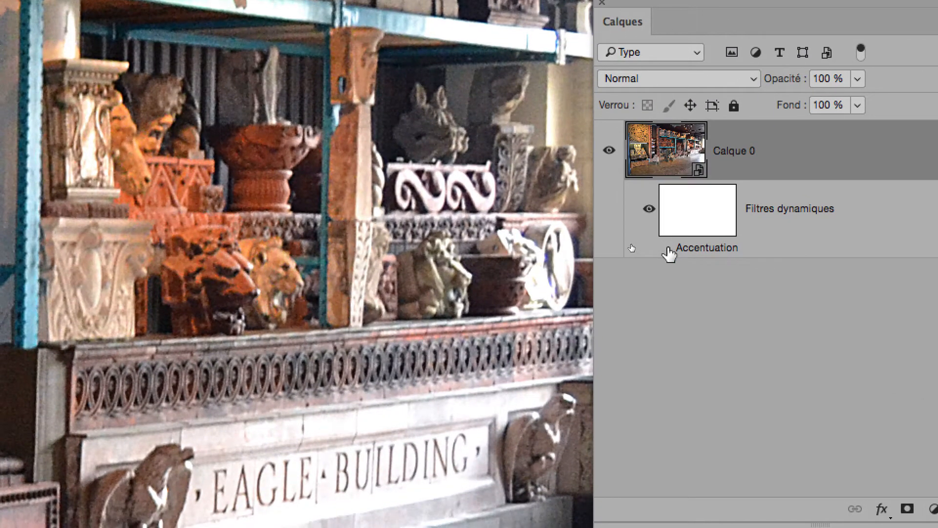
pyautogui.click(665, 252)
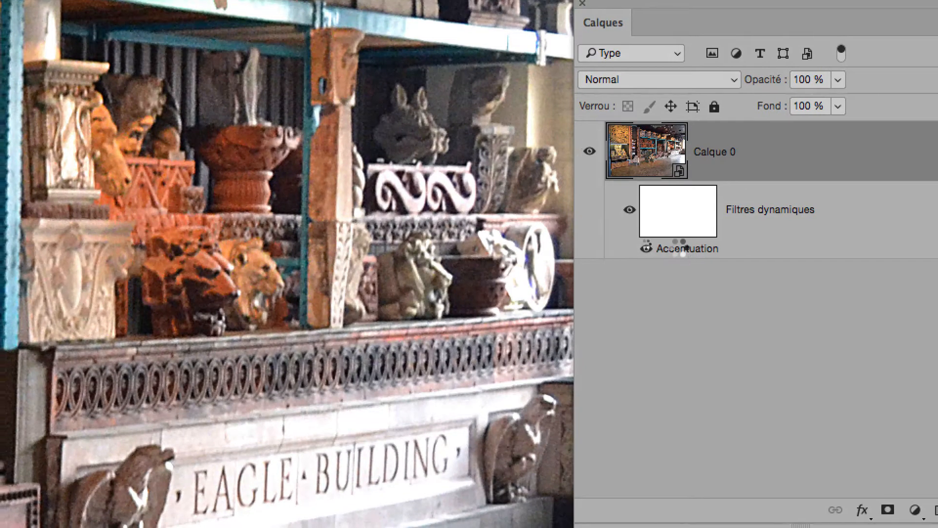
# Step: Reopen the Accentuation smart filter's settings and set the threshold to 10 levels
pyautogui.doubleClick(681, 249)
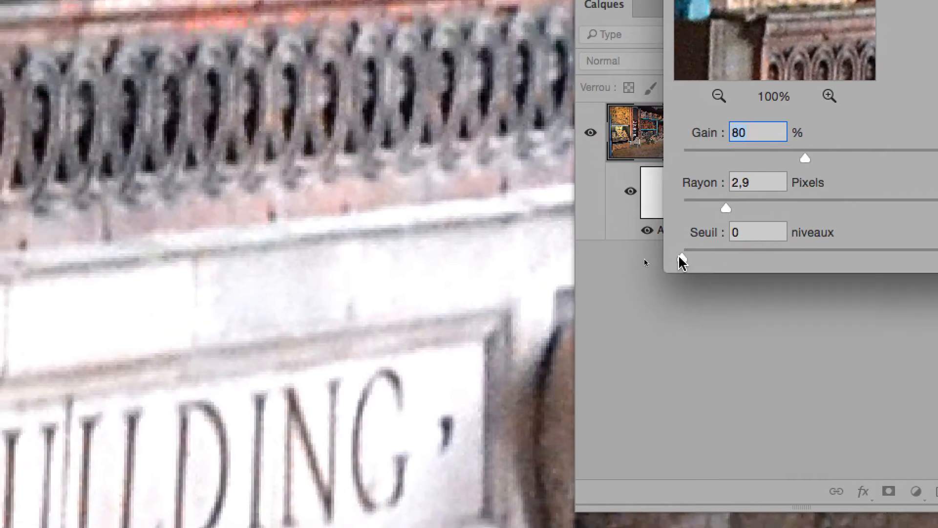
pyautogui.moveTo(682, 258)
pyautogui.mouseDown()
pyautogui.moveTo(696, 258)
pyautogui.moveTo(688, 257)
pyautogui.mouseUp()
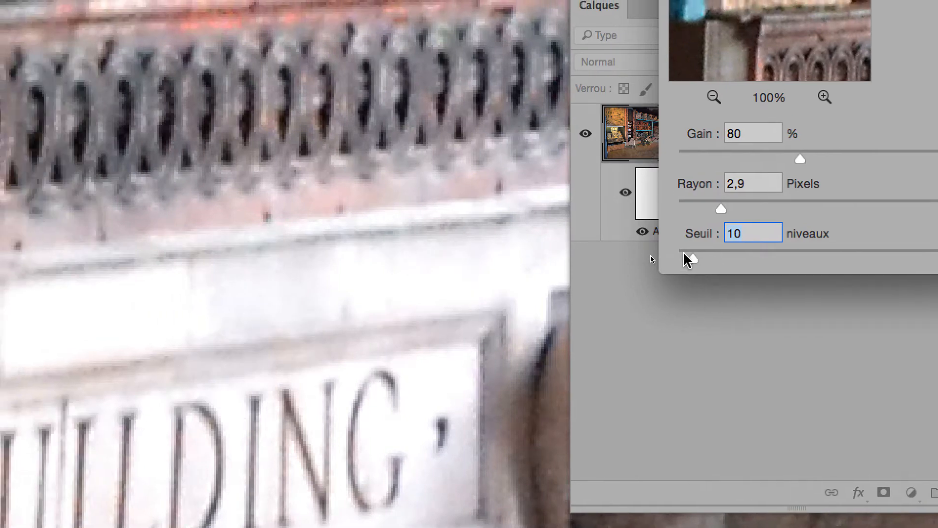
pyautogui.moveTo(688, 260); pyautogui.dragTo(687, 259)
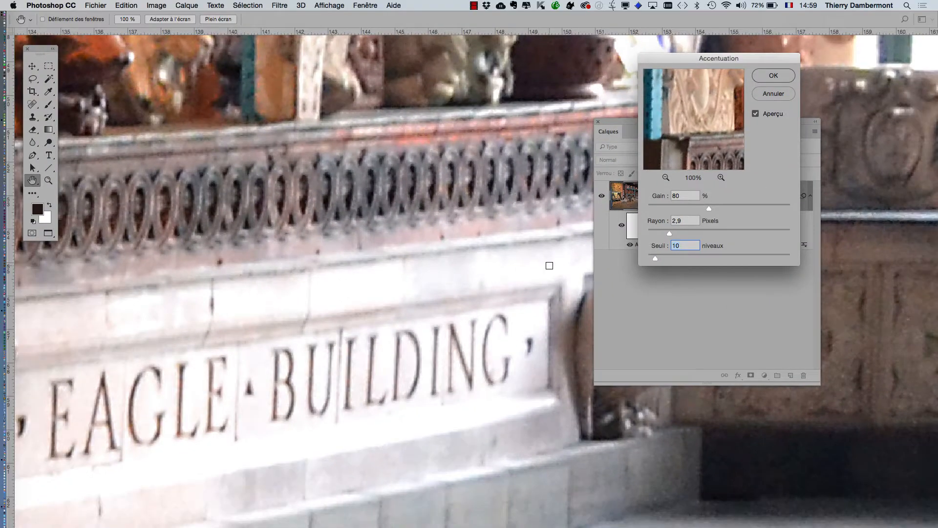
# Step: Examine the sharpening preview on the carved frieze, lion heads, eagle and EAGLE BUILDING inscription
pyautogui.scroll(8, 326, 309)
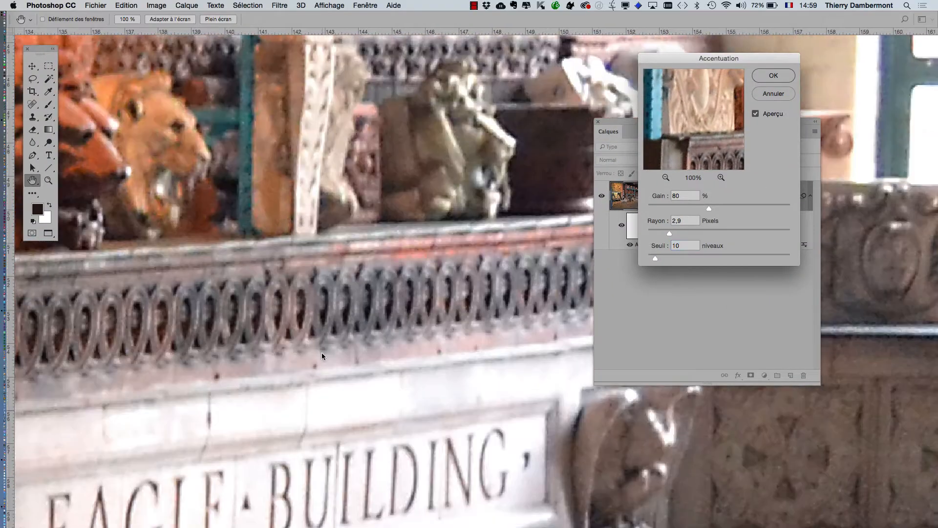
pyautogui.hscroll(-8, 317, 353)
pyautogui.scroll(5, 317, 353)
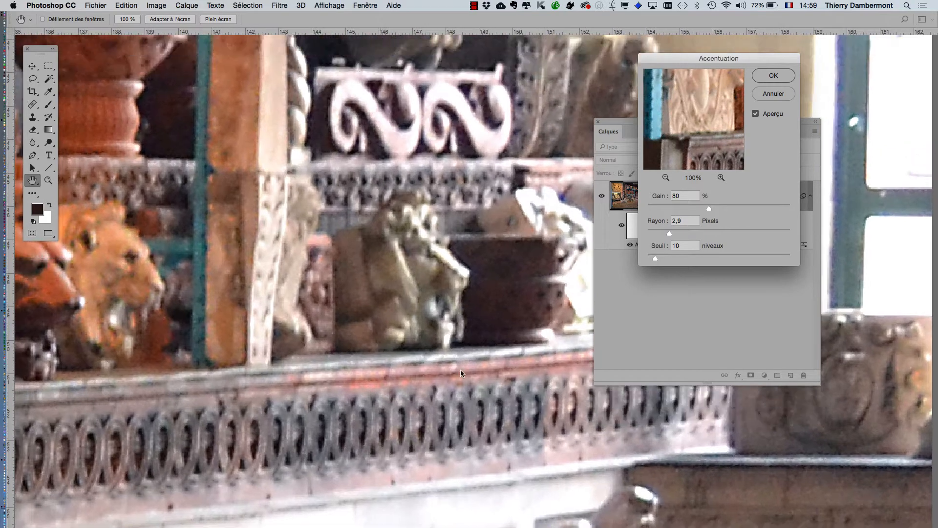
pyautogui.hscroll(-8, 362, 294)
pyautogui.scroll(-8, 361, 293)
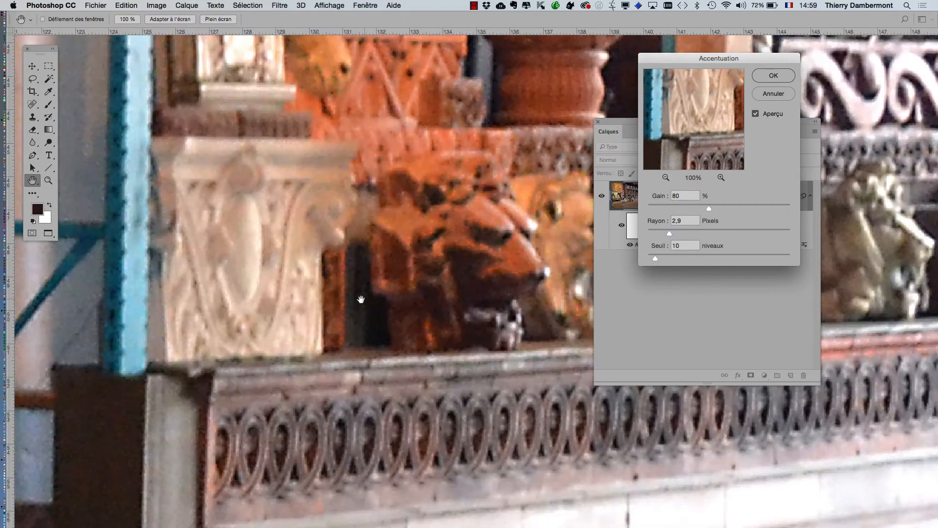
pyautogui.scroll(-8, 371, 256)
pyautogui.hscroll(6, 371, 256)
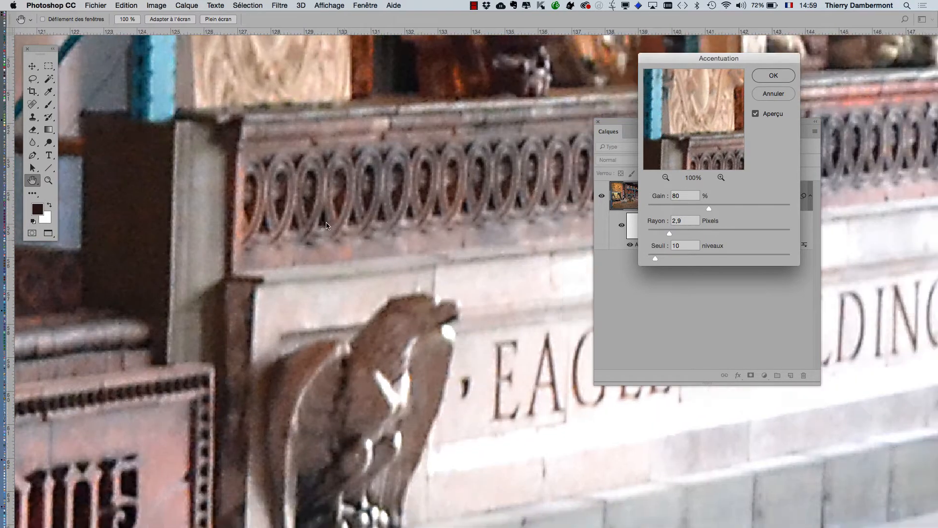
pyautogui.hscroll(4, 366, 288)
pyautogui.scroll(-2, 366, 288)
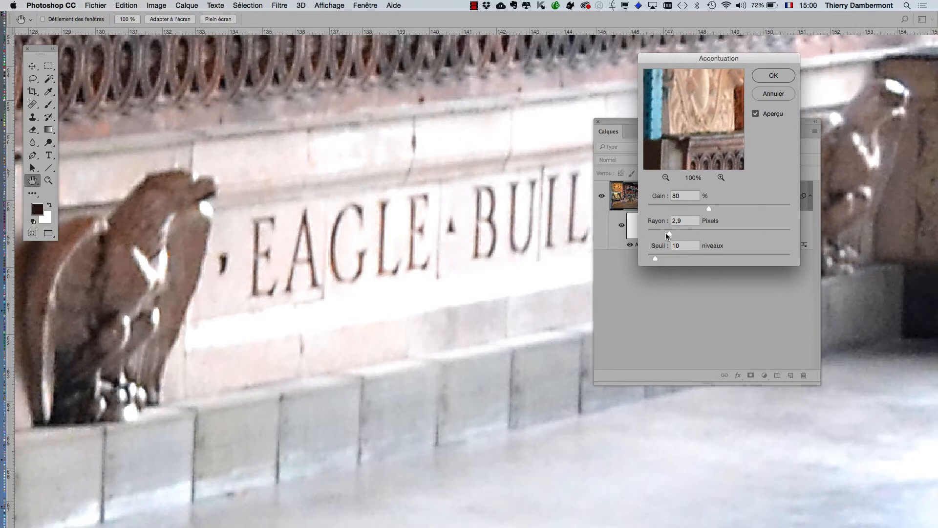
# Step: Set the Accentuation radius to 3,5 pixels and the threshold to 0 levels, and apply the filter
pyautogui.moveTo(666, 233); pyautogui.dragTo(643, 232)
pyautogui.click(663, 232)
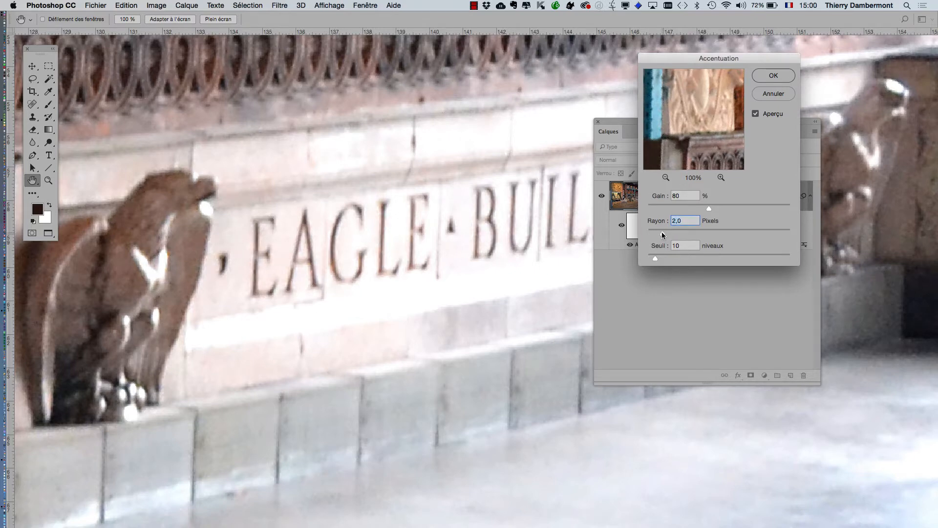
pyautogui.click(672, 234)
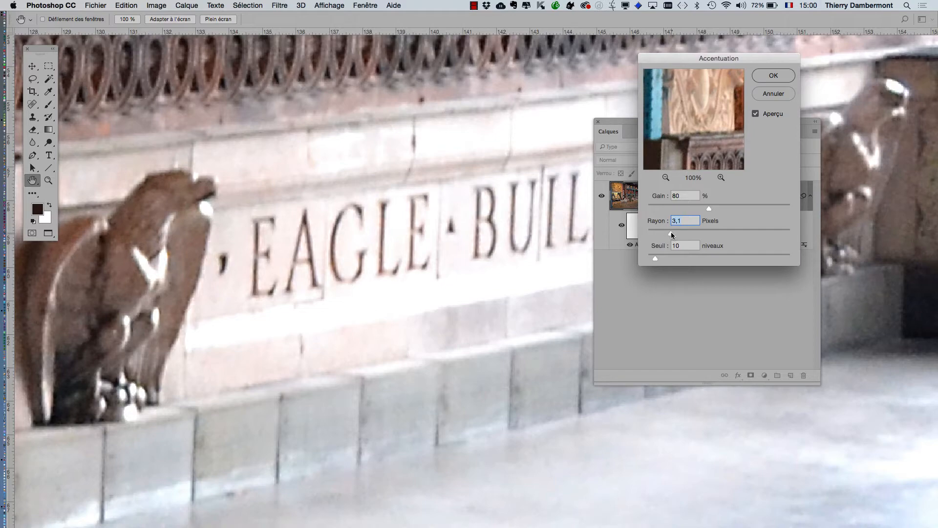
pyautogui.keyDown('alt'); pyautogui.click(459, 347); pyautogui.keyUp('alt')
pyautogui.keyDown('alt'); pyautogui.click(458, 348); pyautogui.keyUp('alt')
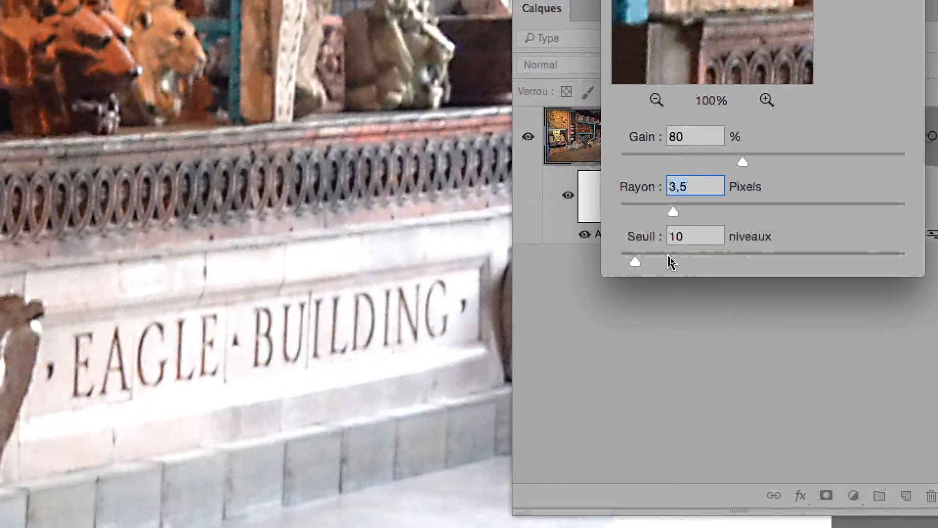
pyautogui.moveTo(651, 258); pyautogui.dragTo(647, 262)
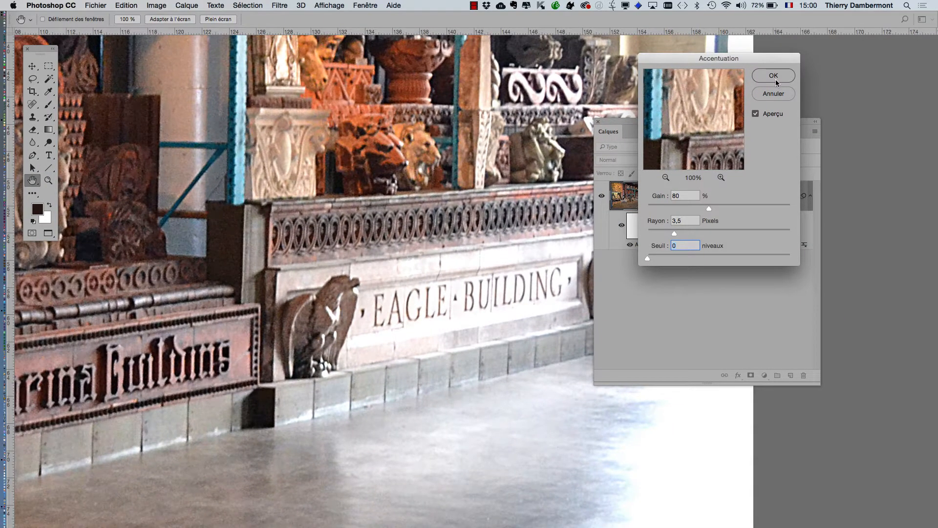
pyautogui.click(773, 76)
# Step: Move the layers panel off the photo, save the sharpened photo as dsc_1266.psd and close it
pyautogui.moveTo(631, 120); pyautogui.dragTo(731, 110)
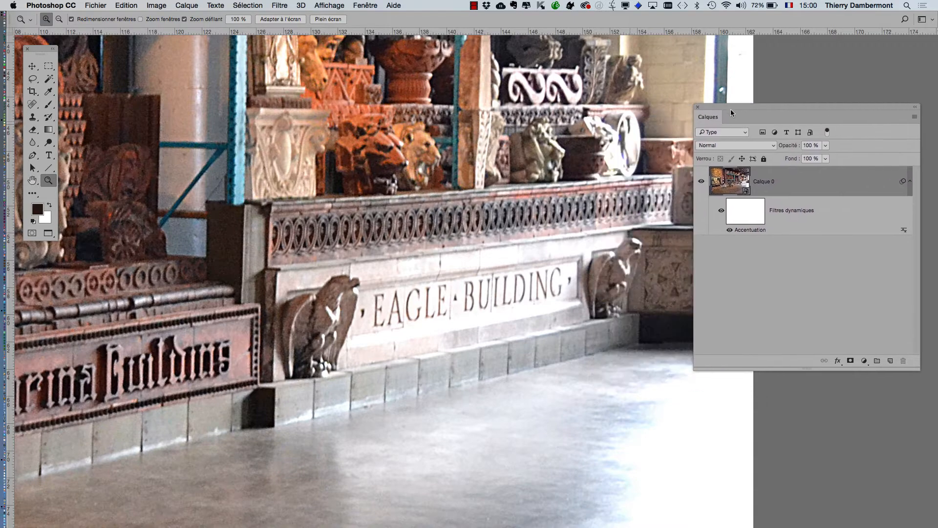
pyautogui.keyDown('alt'); pyautogui.click(403, 121); pyautogui.keyUp('alt')
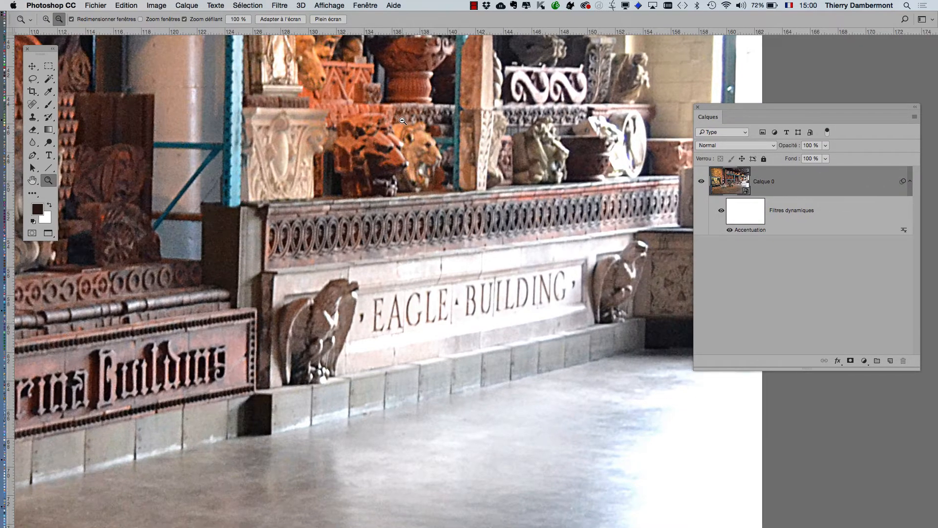
pyautogui.click(403, 120)
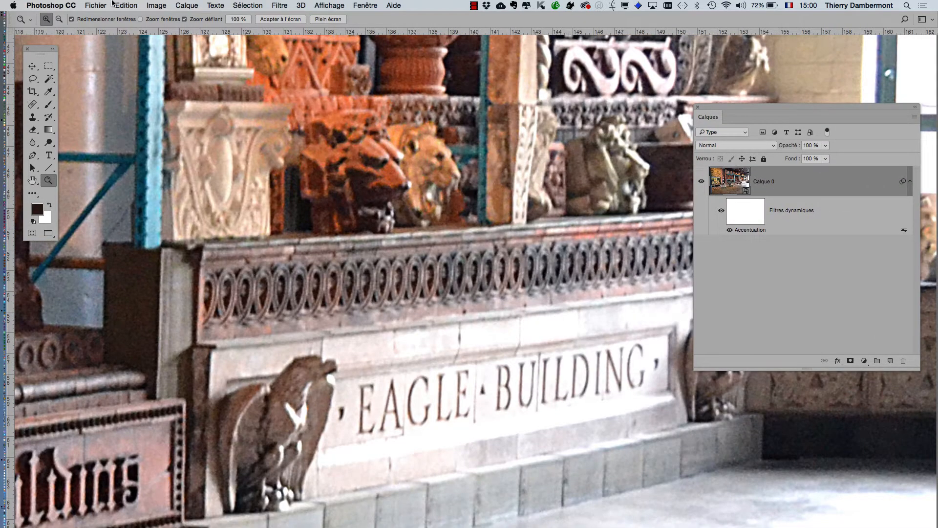
pyautogui.click(96, 5)
pyautogui.click(110, 98)
pyautogui.click(744, 517)
pyautogui.press('super+w')
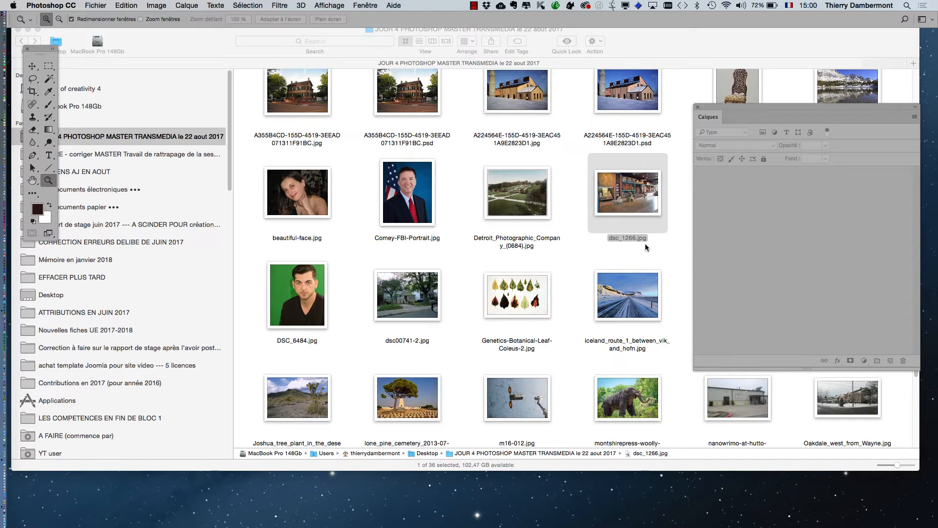
# Step: Switch to the Finder and open beautiful-face.jpg in Photoshop
pyautogui.click(681, 257)
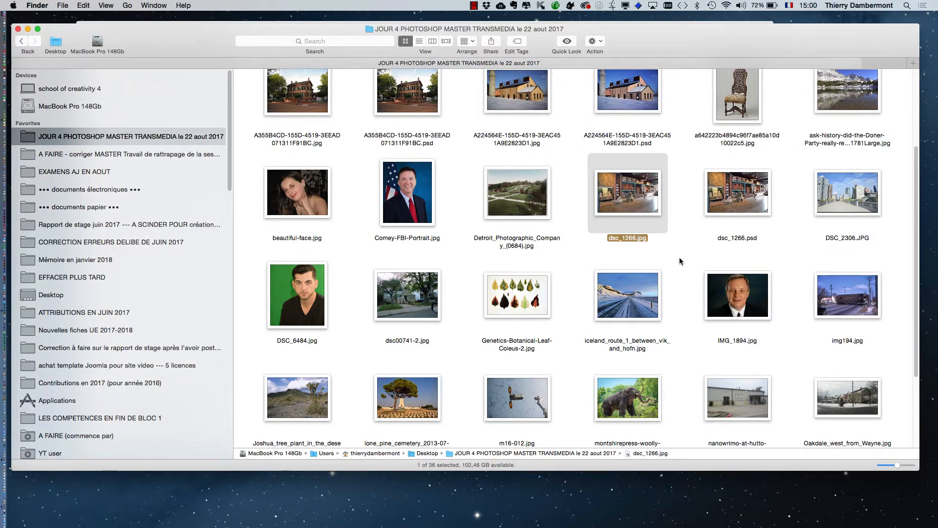
pyautogui.click(679, 257)
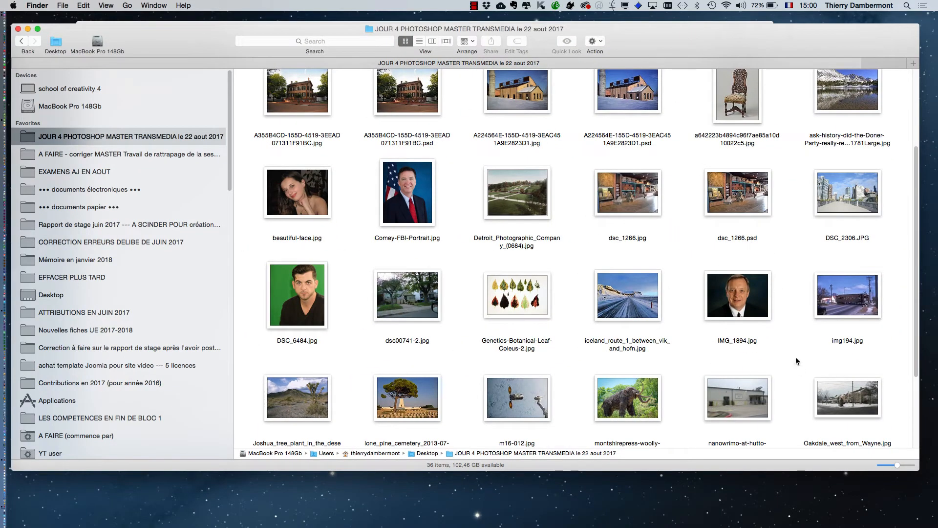
pyautogui.click(315, 197)
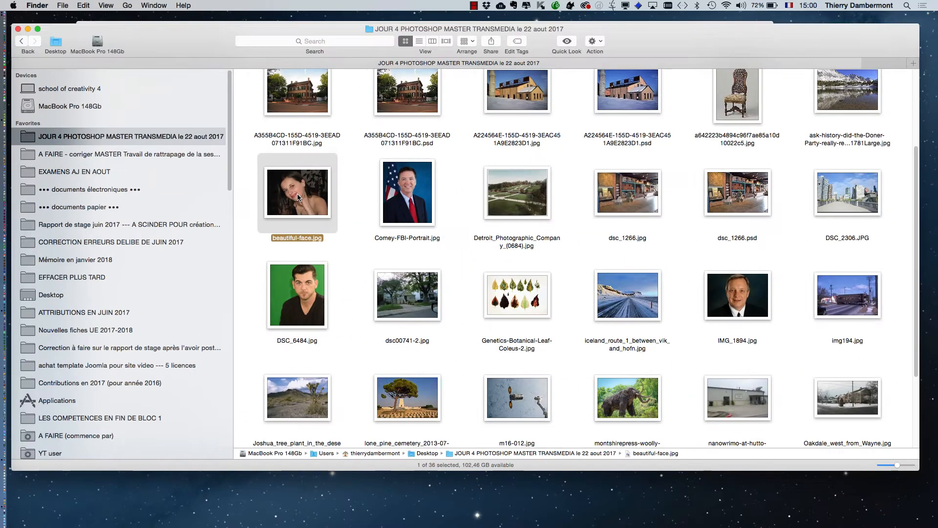
pyautogui.moveTo(299, 198); pyautogui.dragTo(18, 312)
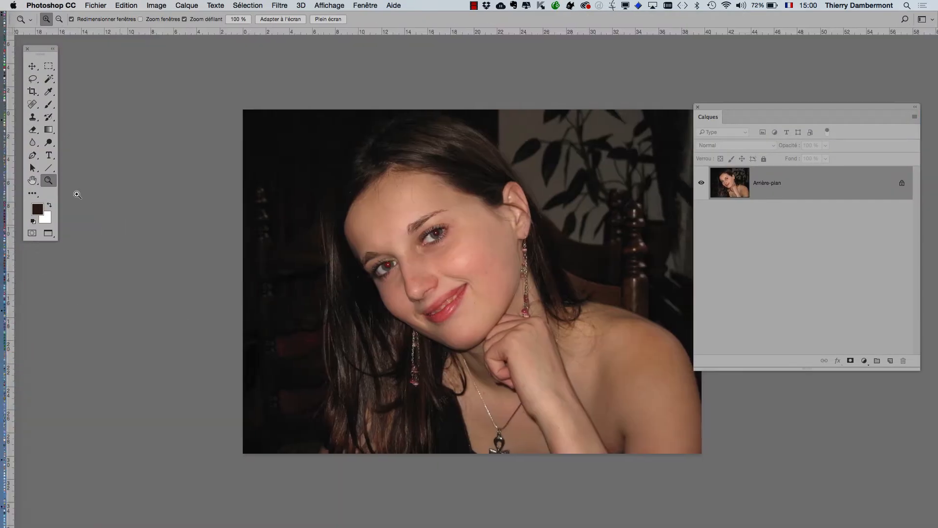
# Step: Convert the portrait's background layer to a smart object
pyautogui.press('super+1')
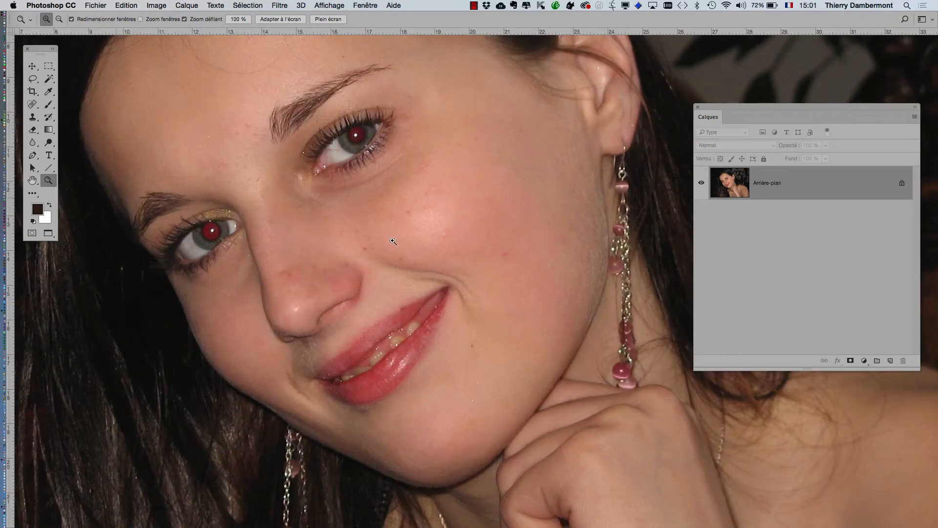
pyautogui.press('alt')
pyautogui.scroll(3, 474, 307)
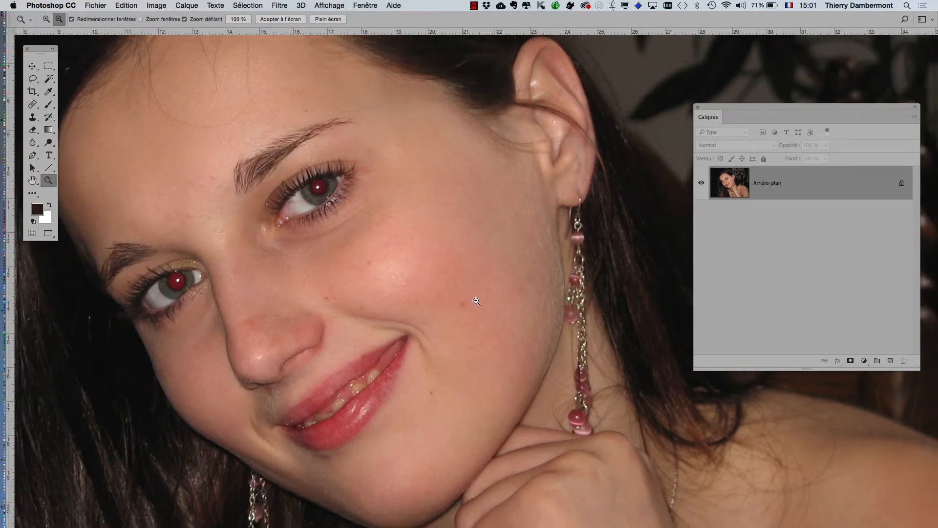
pyautogui.keyDown('alt'); pyautogui.click(477, 301); pyautogui.keyUp('alt')
pyautogui.moveTo(415, 262); pyautogui.dragTo(367, 227)
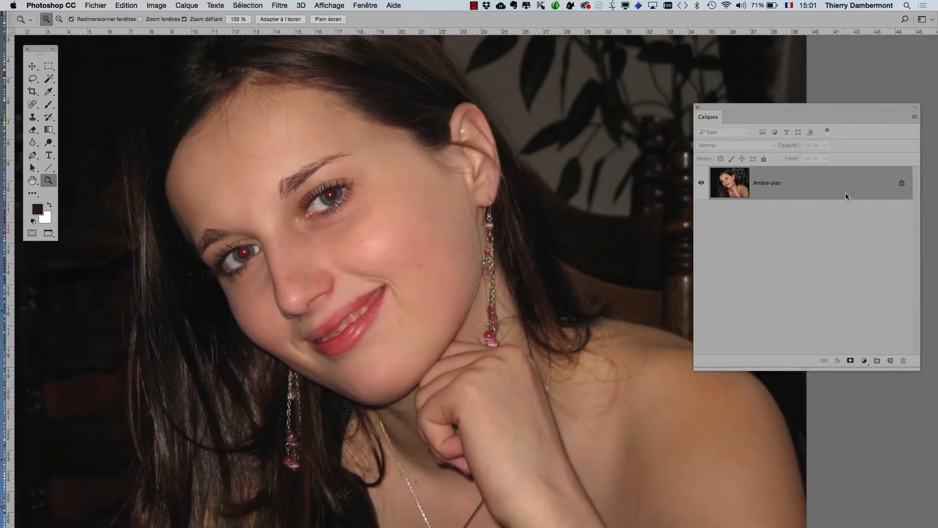
pyautogui.rightClick(805, 186)
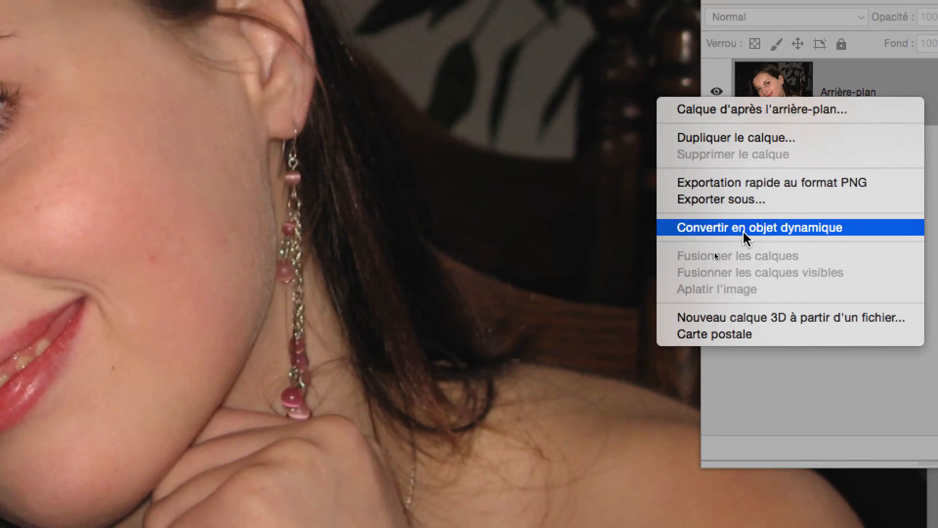
pyautogui.click(745, 227)
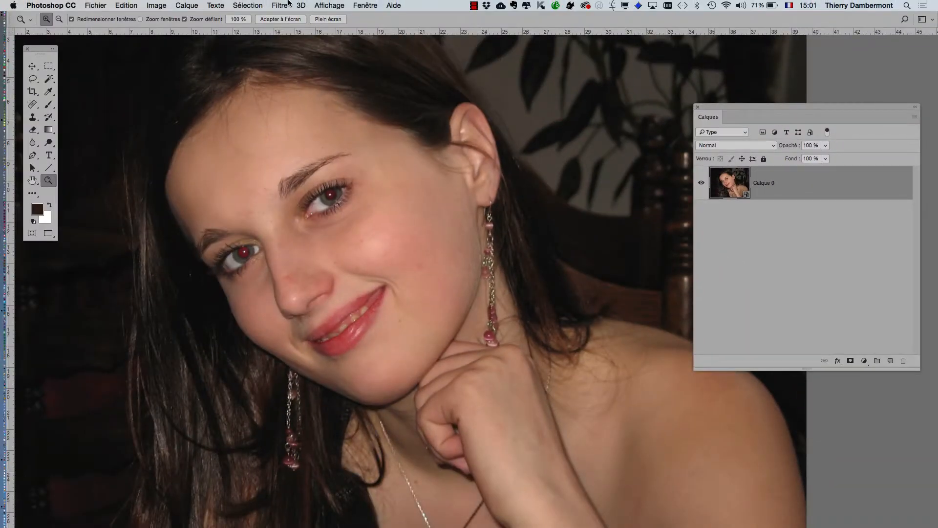
# Step: Open the Accentuation filter on the portrait and set the gain to 187% and the radius to 2,8 pixels
pyautogui.click(288, 4)
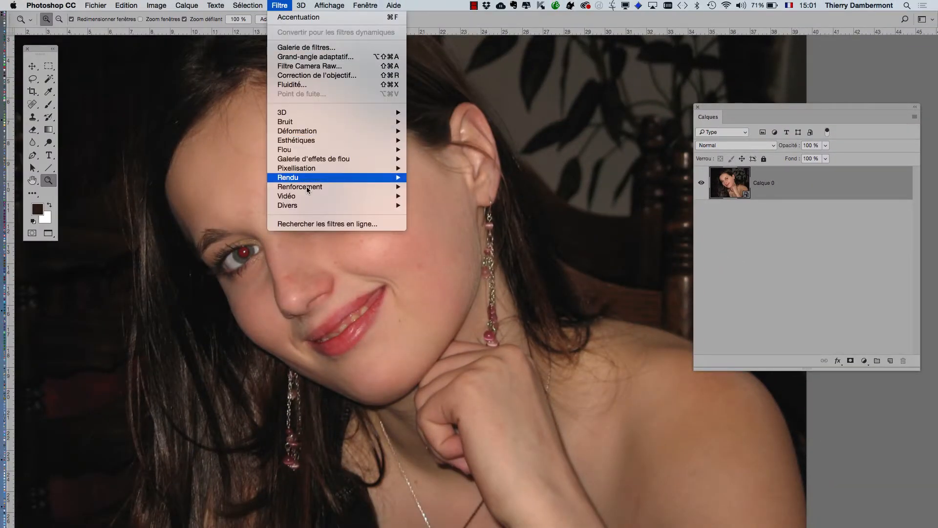
pyautogui.click(649, 219)
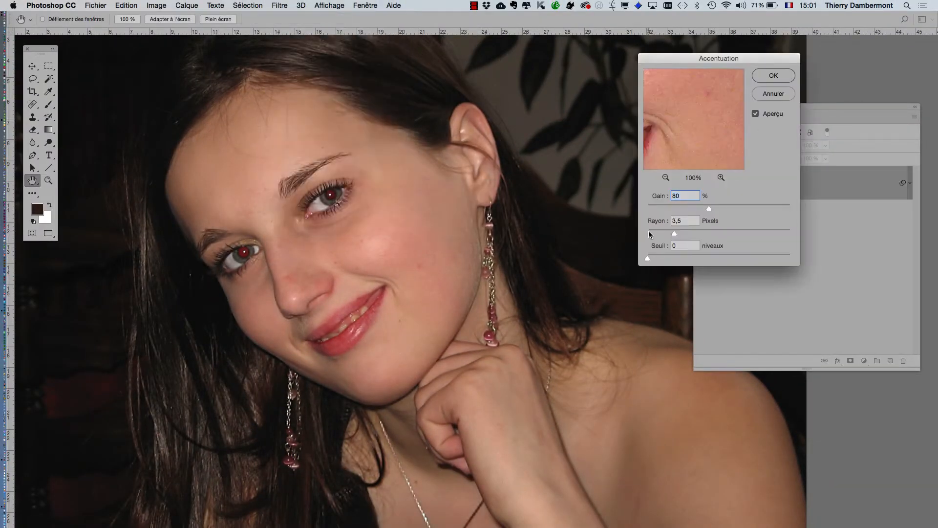
pyautogui.click(656, 231)
pyautogui.click(748, 208)
pyautogui.moveTo(749, 208); pyautogui.dragTo(758, 208)
pyautogui.moveTo(657, 231); pyautogui.dragTo(667, 231)
# Step: Compare the portrait's face with and without the sharpening preview, keeping the filter dialog and layers panel clear of it
pyautogui.scroll(-1, 548, 241)
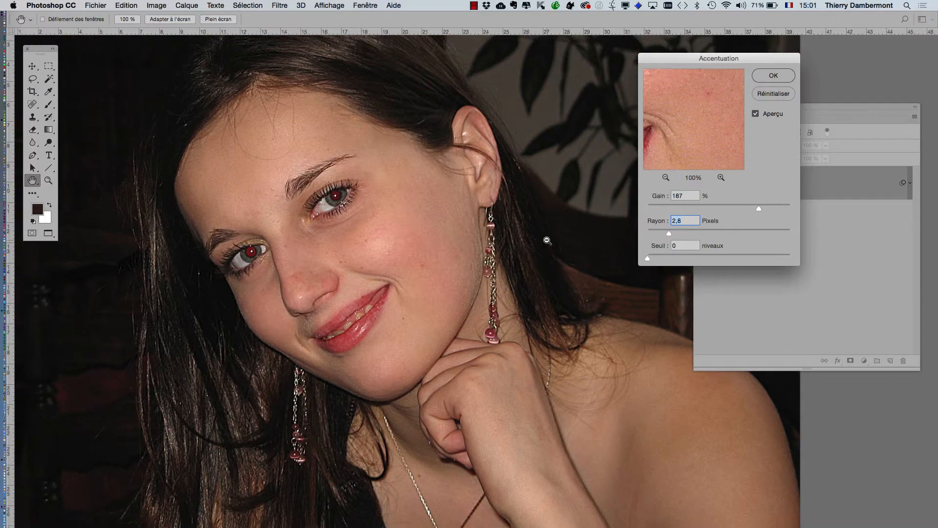
pyautogui.scroll(-3, 548, 240)
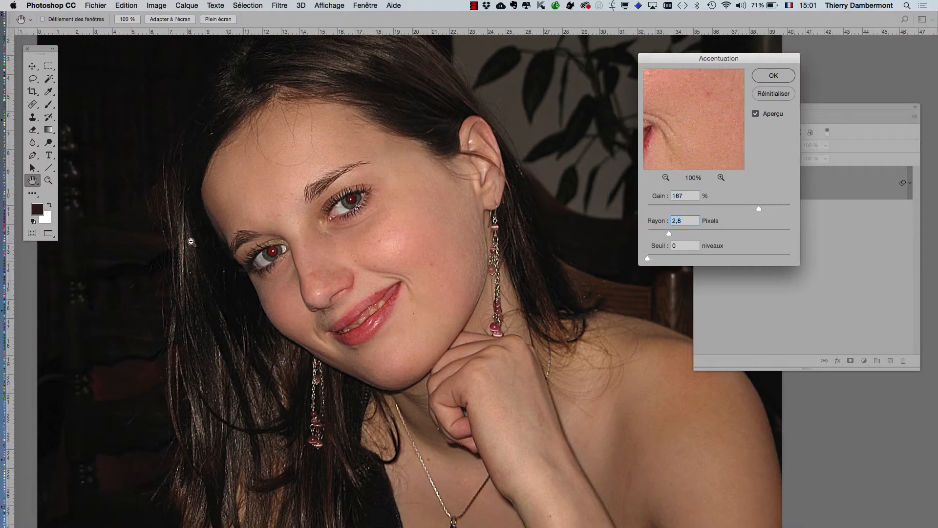
pyautogui.scroll(4, 191, 242)
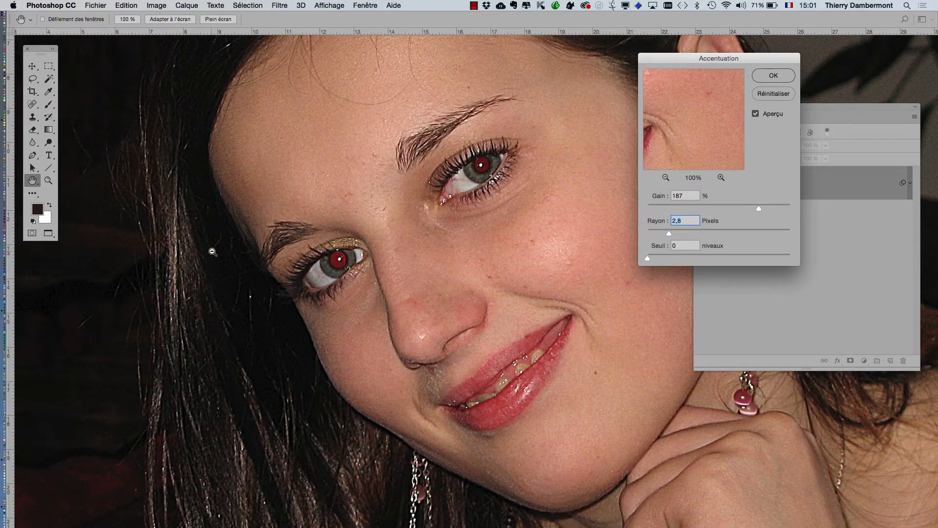
pyautogui.scroll(2, 212, 251)
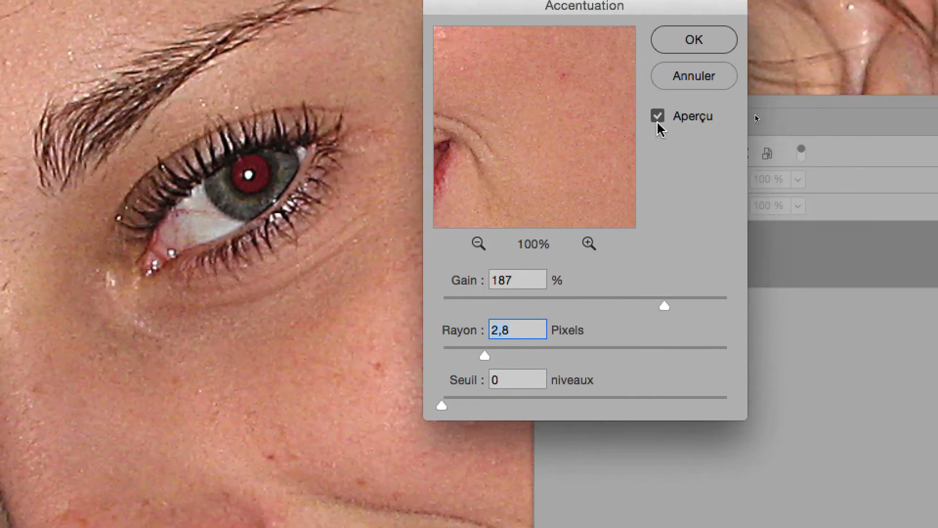
pyautogui.click(657, 117)
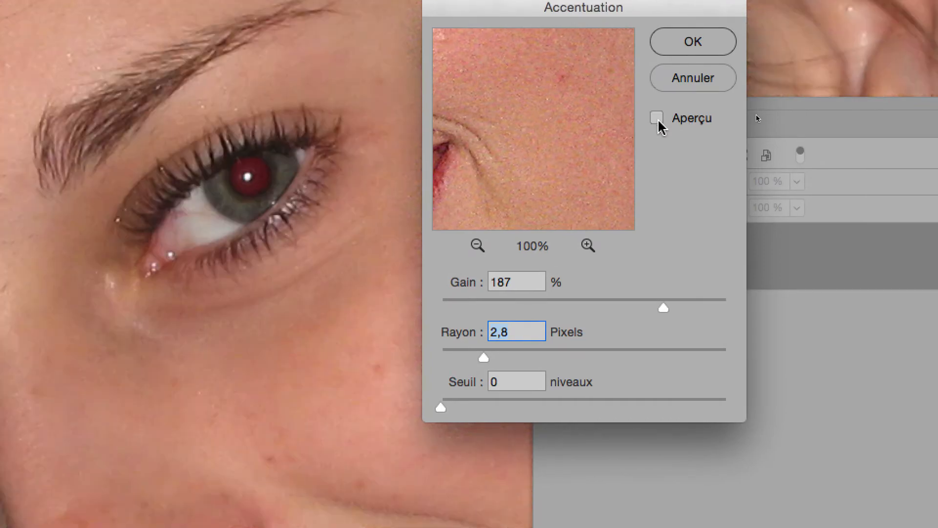
pyautogui.press('alt')
pyautogui.moveTo(779, 59); pyautogui.dragTo(164, 162)
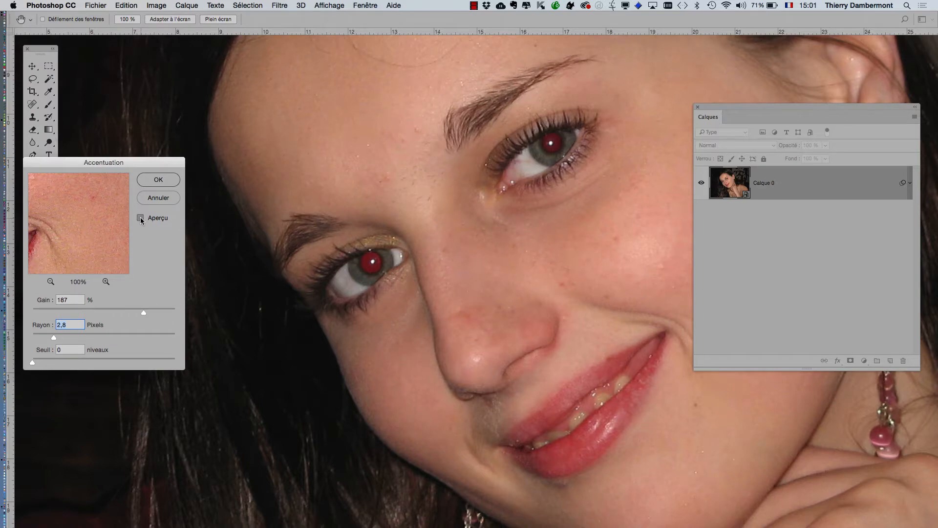
pyautogui.click(140, 218)
pyautogui.click(140, 218)
pyautogui.click(140, 218)
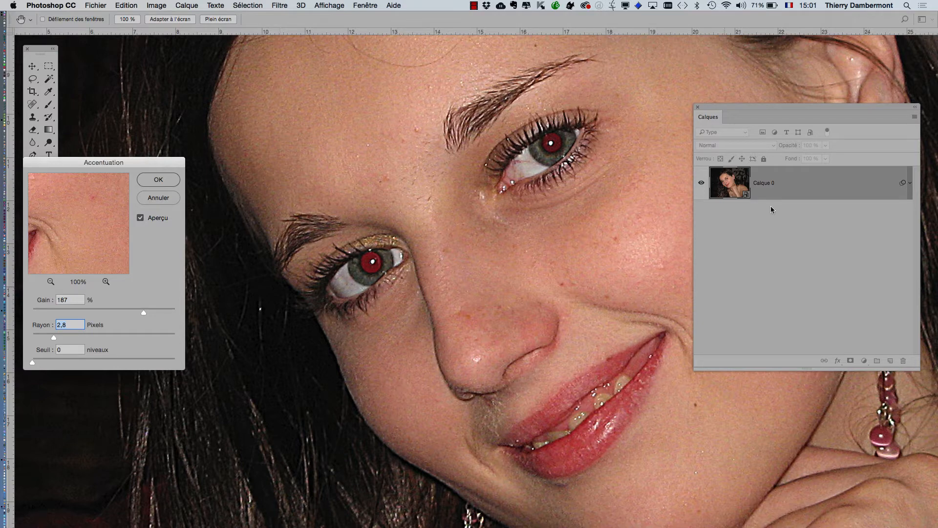
pyautogui.moveTo(720, 106); pyautogui.dragTo(851, 137)
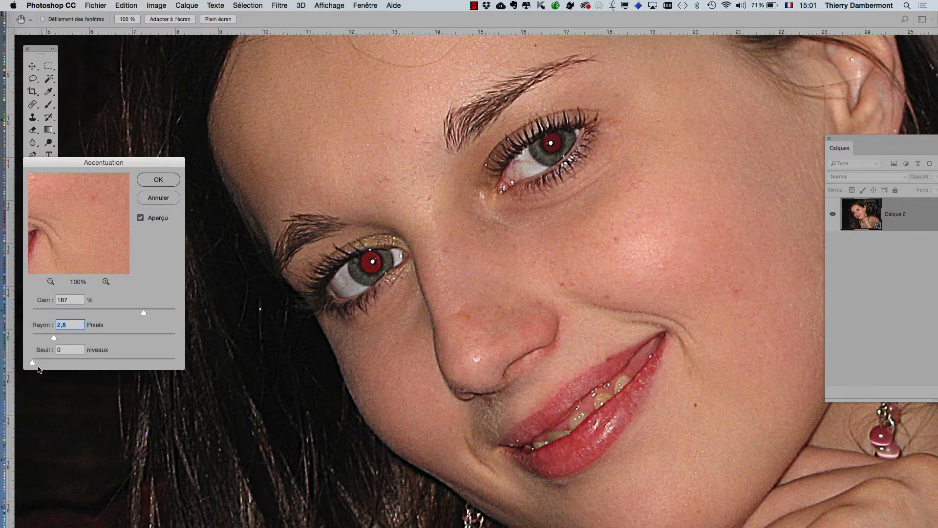
# Step: Compare the portrait's skin texture with the Accentuation threshold at 12 levels and at 0, moving the dialog beside the face
pyautogui.press('alt')
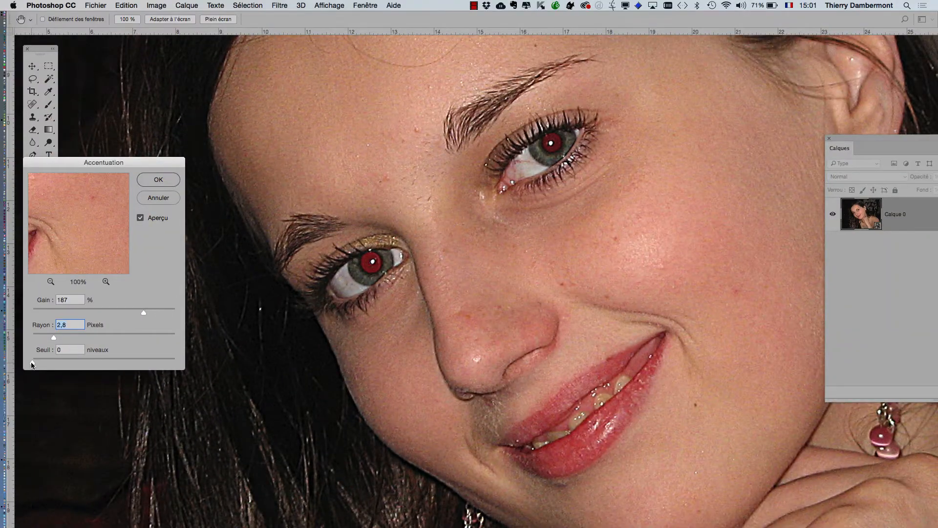
pyautogui.moveTo(31, 362); pyautogui.dragTo(36, 362)
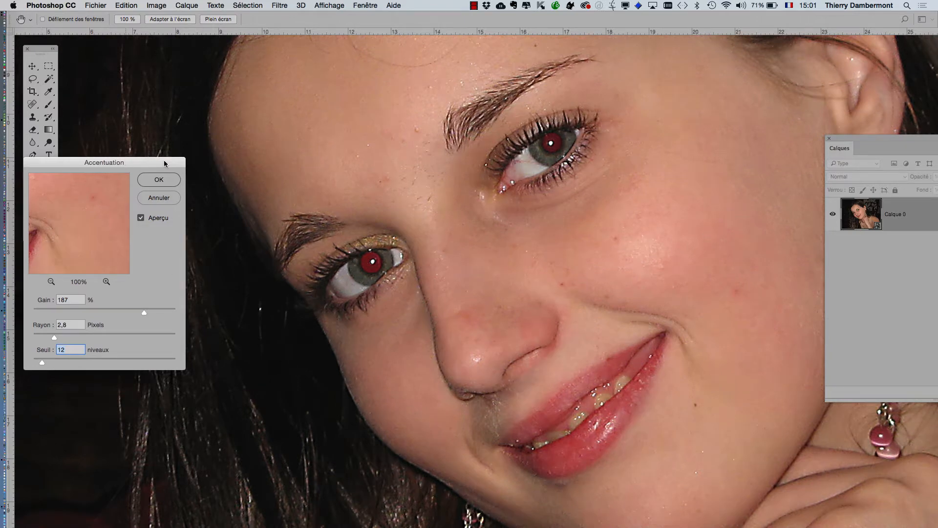
pyautogui.moveTo(126, 162); pyautogui.dragTo(792, 121)
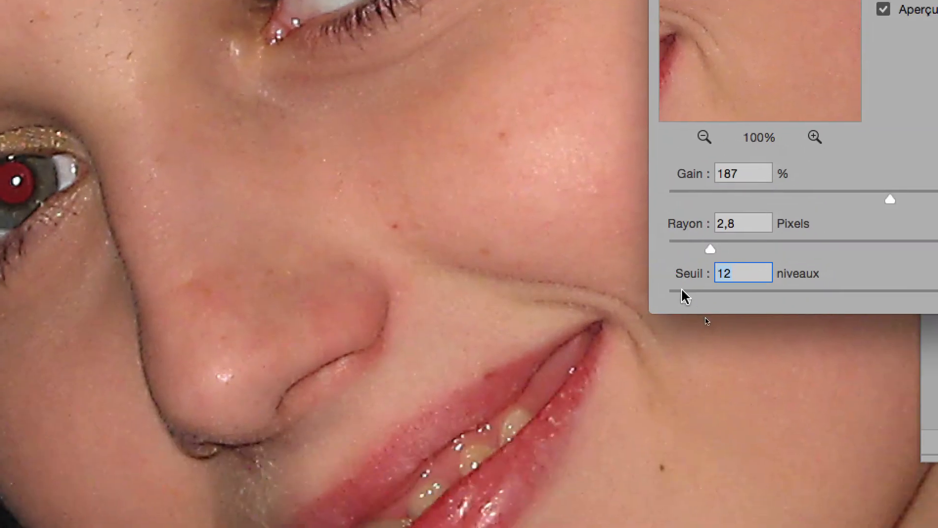
pyautogui.moveTo(683, 297); pyautogui.dragTo(667, 298)
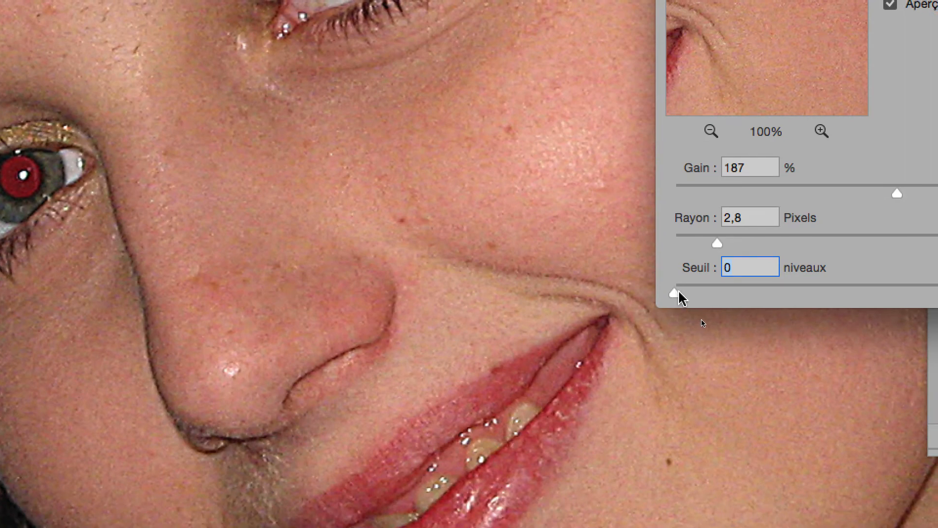
# Step: Set the Accentuation threshold to 11 levels and apply the filter to the portrait's smart object
pyautogui.moveTo(679, 293)
pyautogui.mouseDown()
pyautogui.moveTo(689, 293)
pyautogui.moveTo(673, 298)
pyautogui.moveTo(690, 294)
pyautogui.mouseUp()
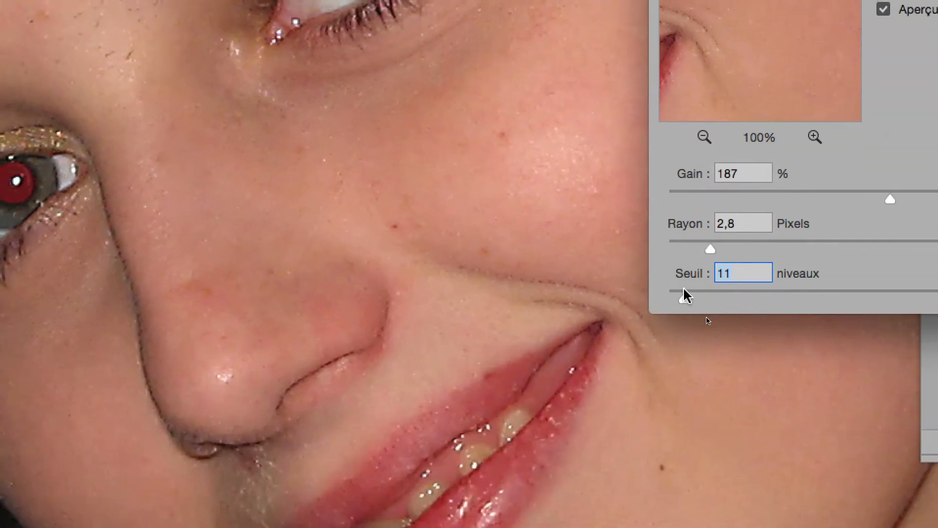
pyautogui.moveTo(683, 294)
pyautogui.mouseDown()
pyautogui.moveTo(673, 295)
pyautogui.moveTo(687, 295)
pyautogui.mouseUp()
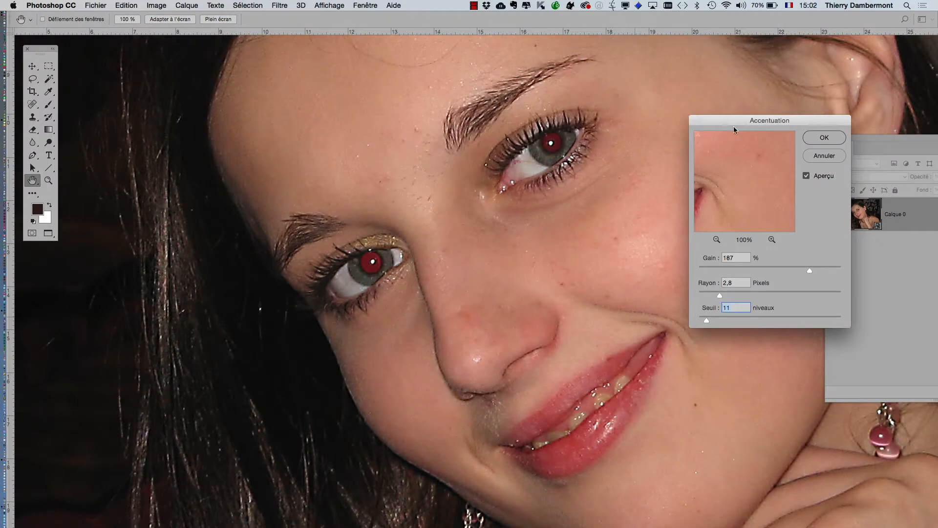
pyautogui.moveTo(778, 117); pyautogui.dragTo(172, 74)
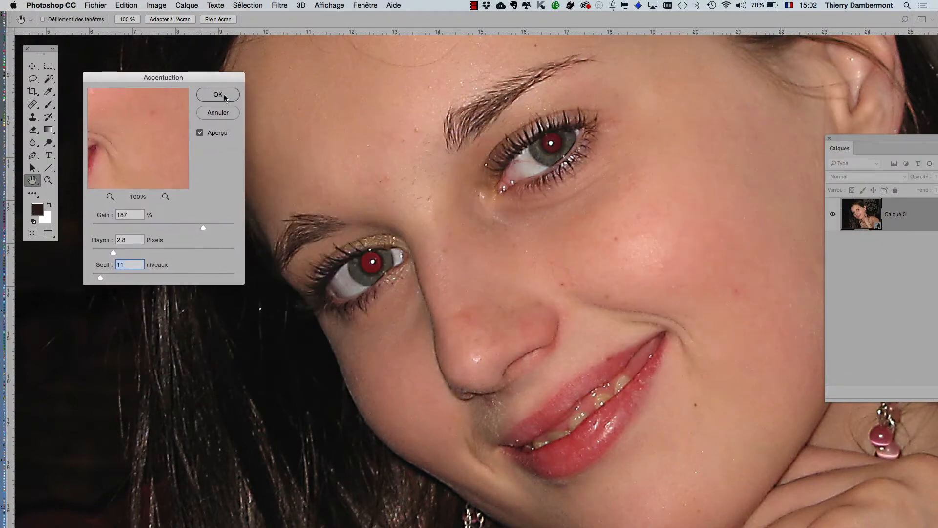
pyautogui.press('Return')
# Step: Save the sharpened portrait with its layers as beautiful-face.psd in Photoshop format and close the document
pyautogui.keyDown('alt'); pyautogui.click(543, 287); pyautogui.keyUp('alt')
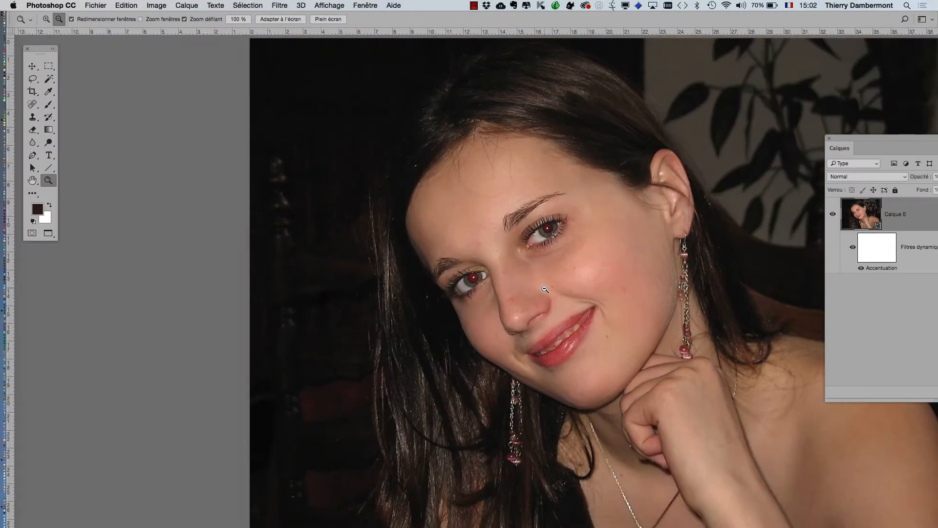
pyautogui.moveTo(567, 311); pyautogui.dragTo(464, 282)
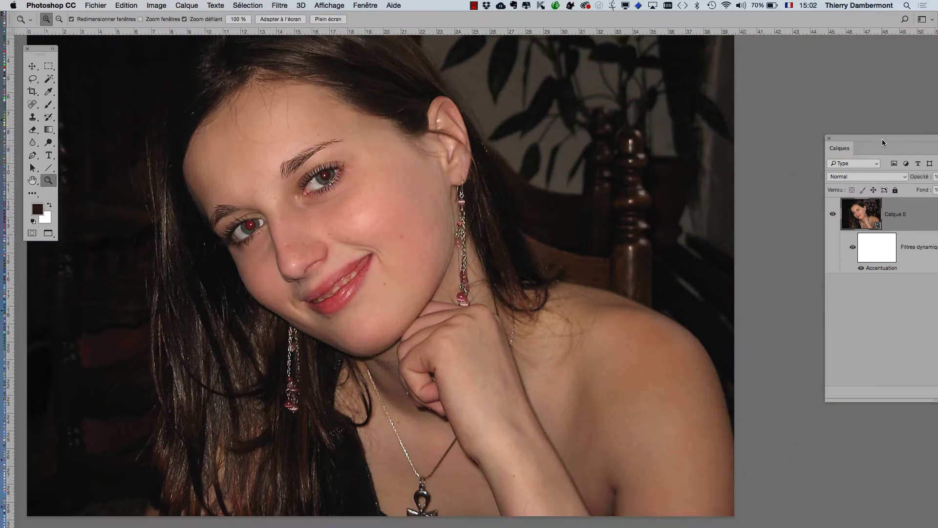
pyautogui.moveTo(882, 140); pyautogui.dragTo(664, 71)
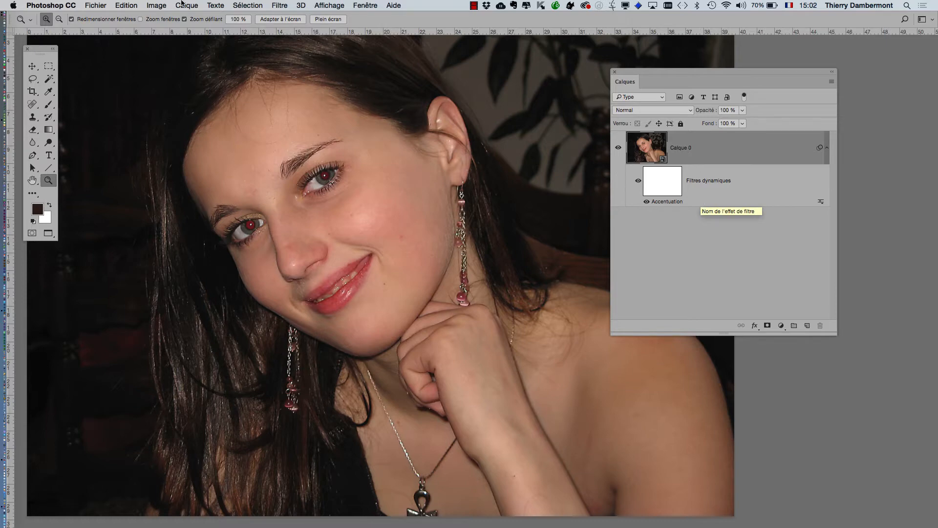
pyautogui.click(95, 3)
pyautogui.click(119, 99)
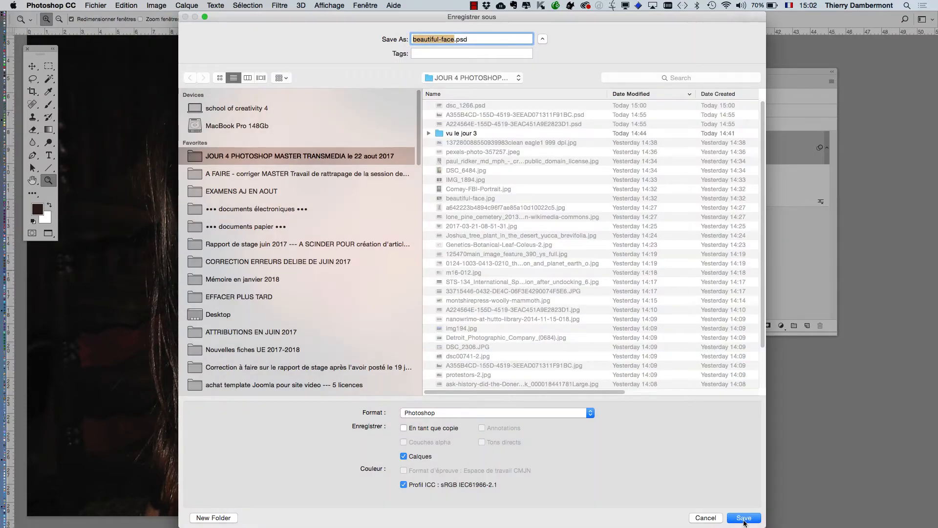
pyautogui.click(746, 519)
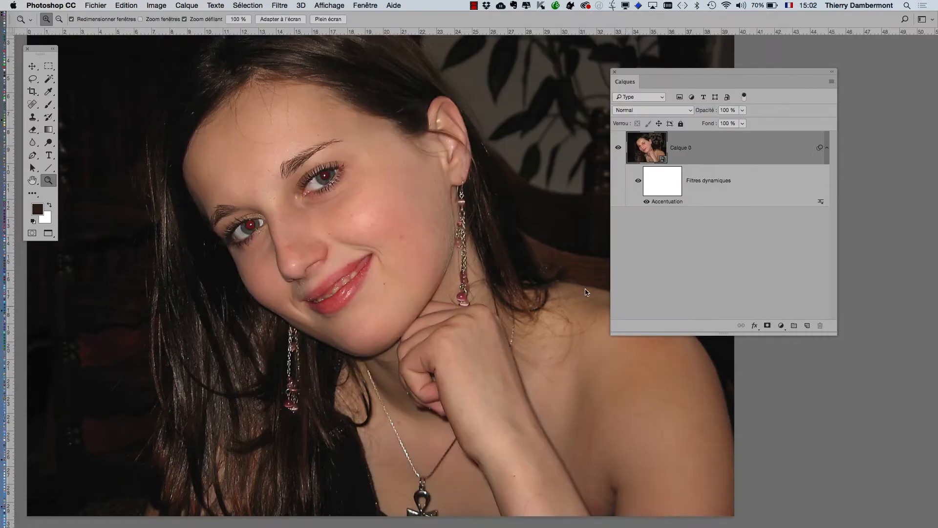
pyautogui.press('super+w')
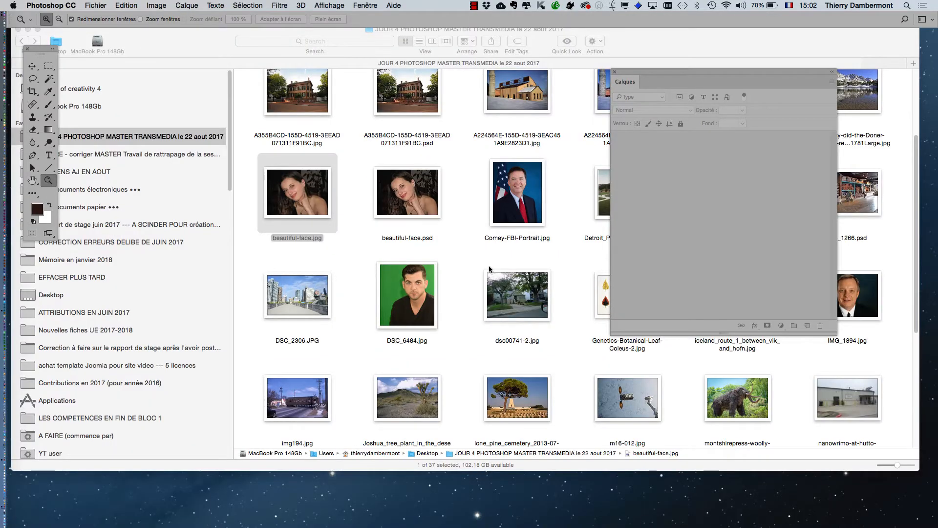
# Step: Switch to the Finder, reopen the original beautiful-face.jpg in Photoshop and show it in full-screen mode
pyautogui.click(489, 266)
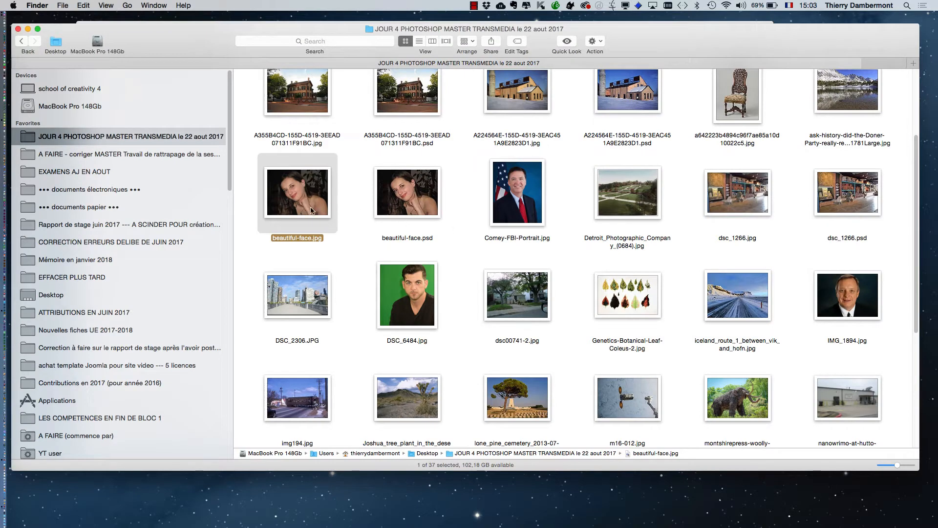
pyautogui.moveTo(310, 204); pyautogui.dragTo(17, 312)
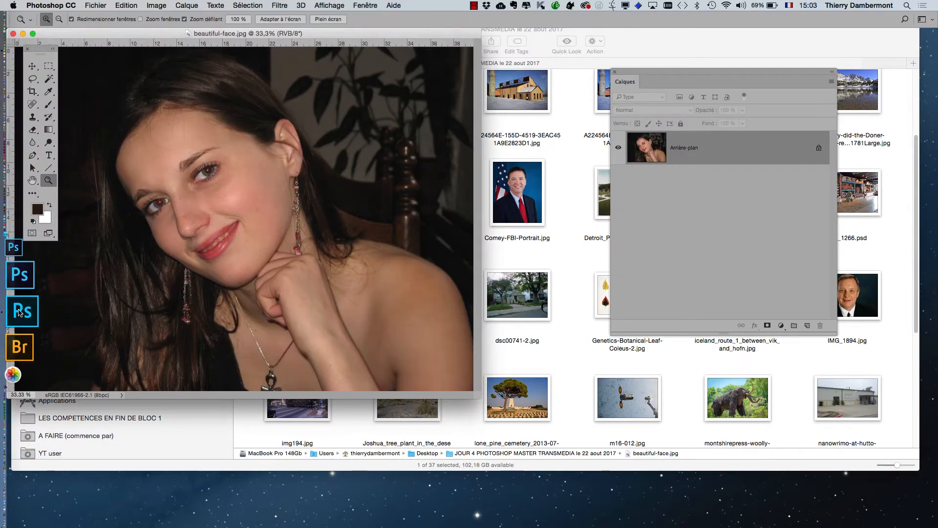
pyautogui.press('f')
pyautogui.scroll(5, 502, 274)
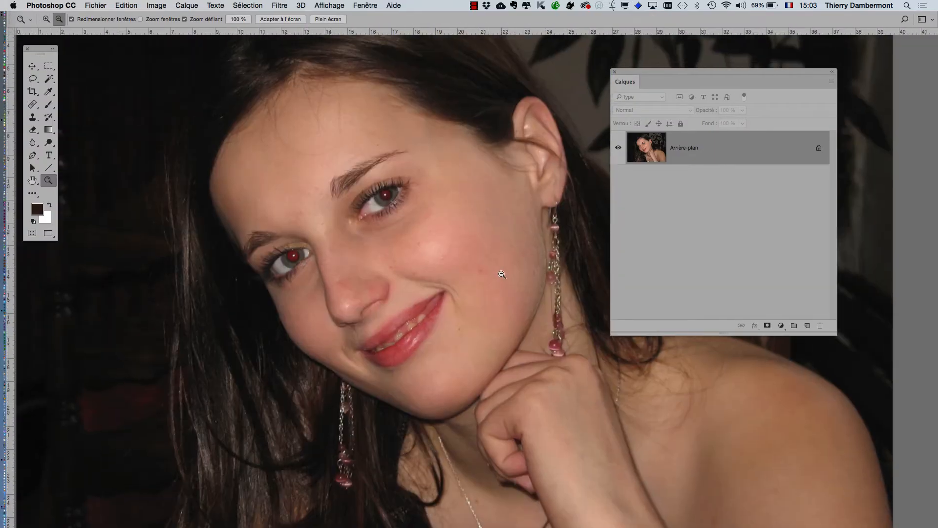
pyautogui.scroll(3, 501, 275)
pyautogui.moveTo(454, 243); pyautogui.dragTo(455, 281)
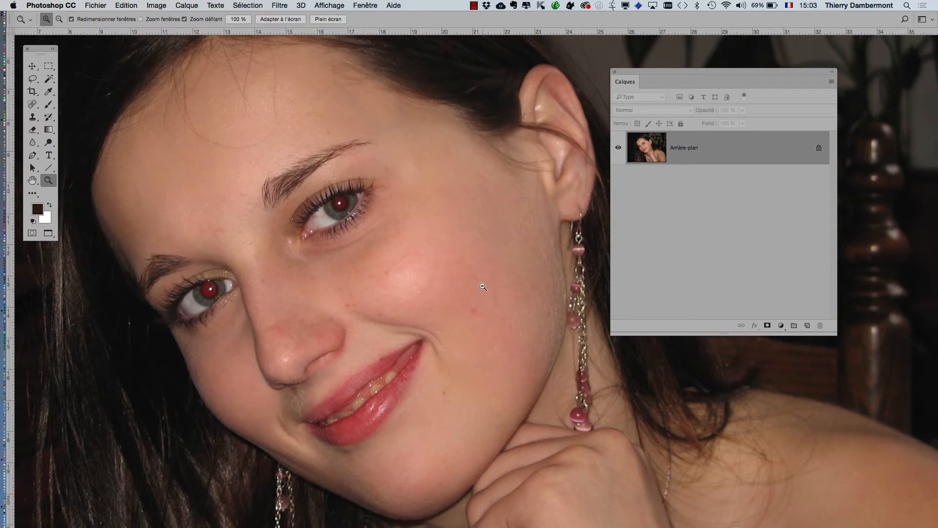
pyautogui.scroll(3, 482, 286)
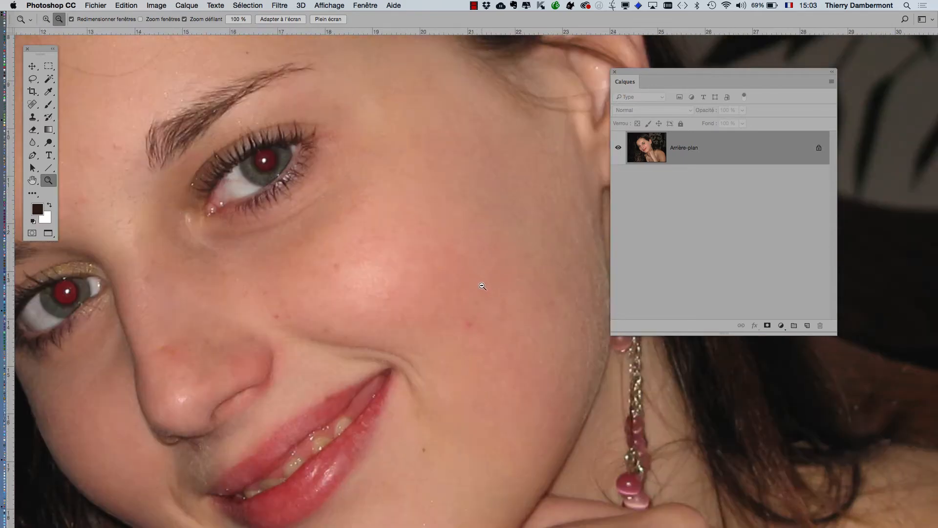
pyautogui.scroll(-1, 483, 287)
pyautogui.press('alt')
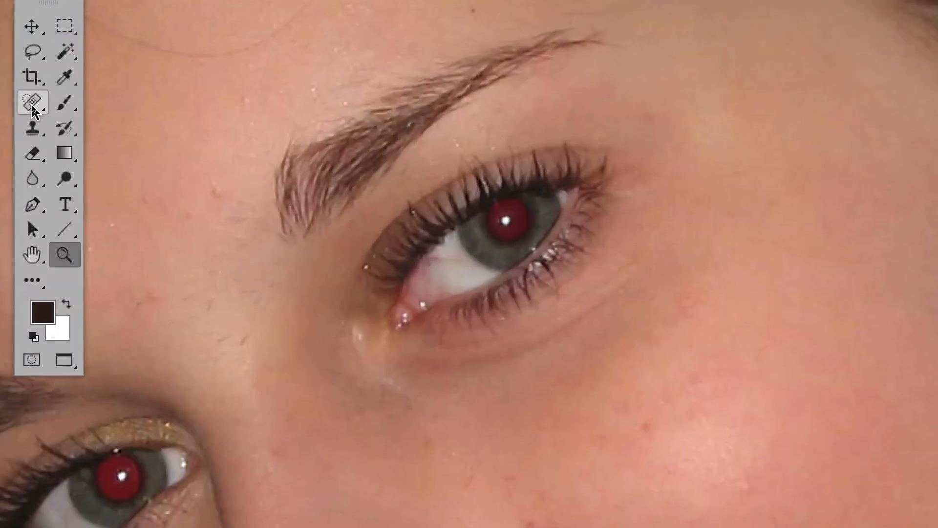
# Step: Retouch the small skin blemishes on the portrait's face with the Spot Healing Brush (Outil Correcteur localisé)
pyautogui.click(32, 105)
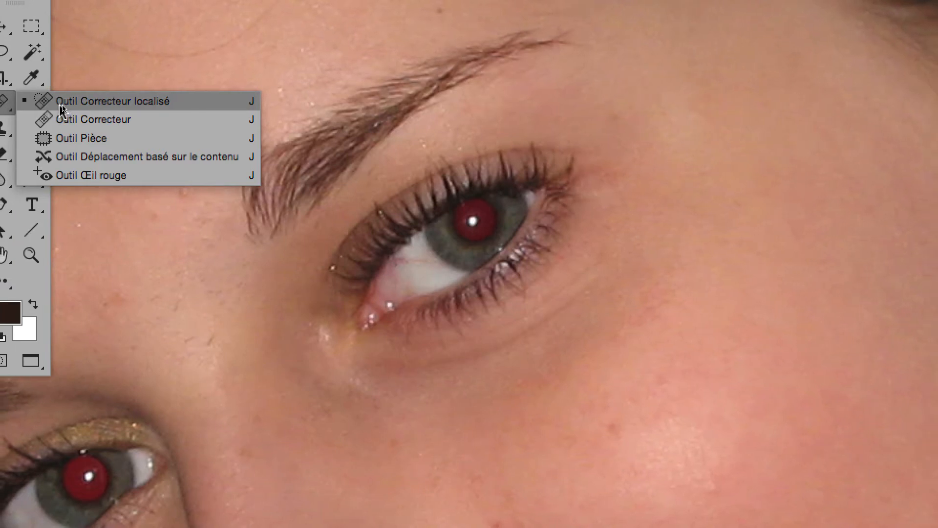
pyautogui.click(60, 102)
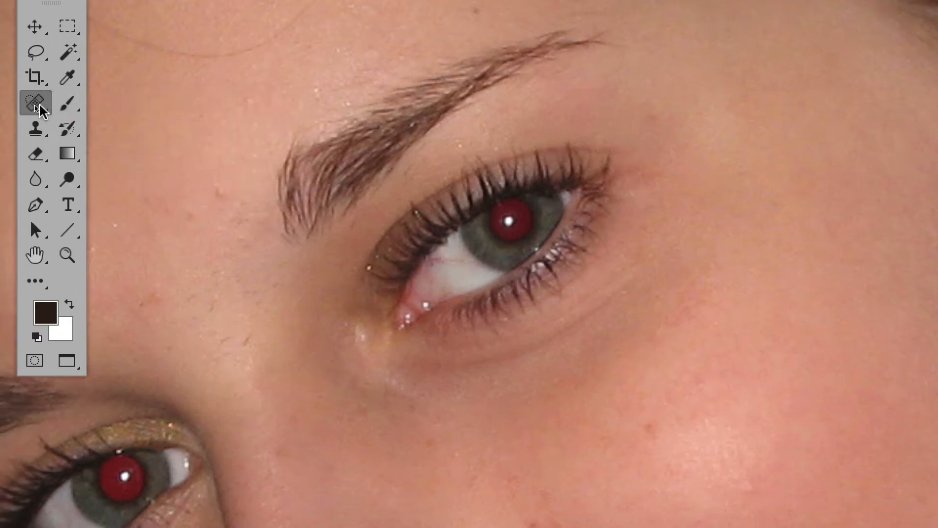
pyautogui.click(38, 105)
pyautogui.click(70, 104)
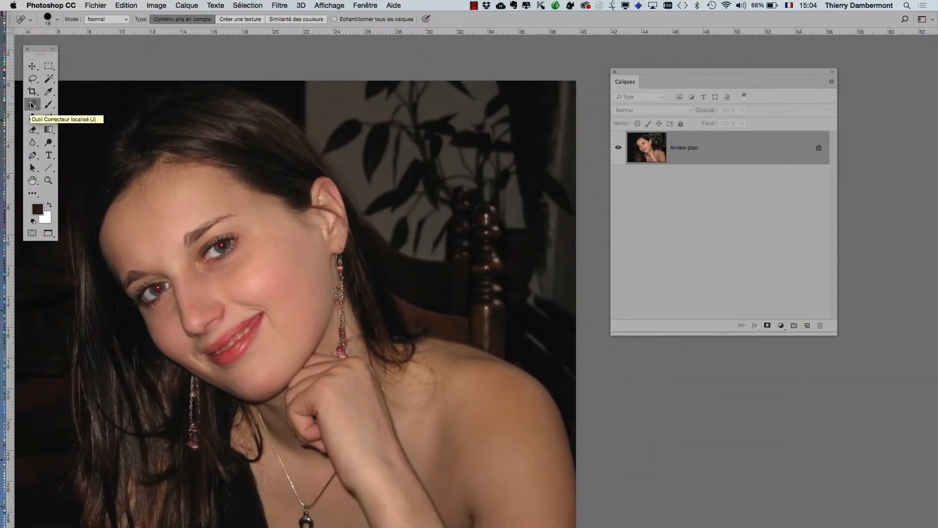
pyautogui.scroll(5, 197, 312)
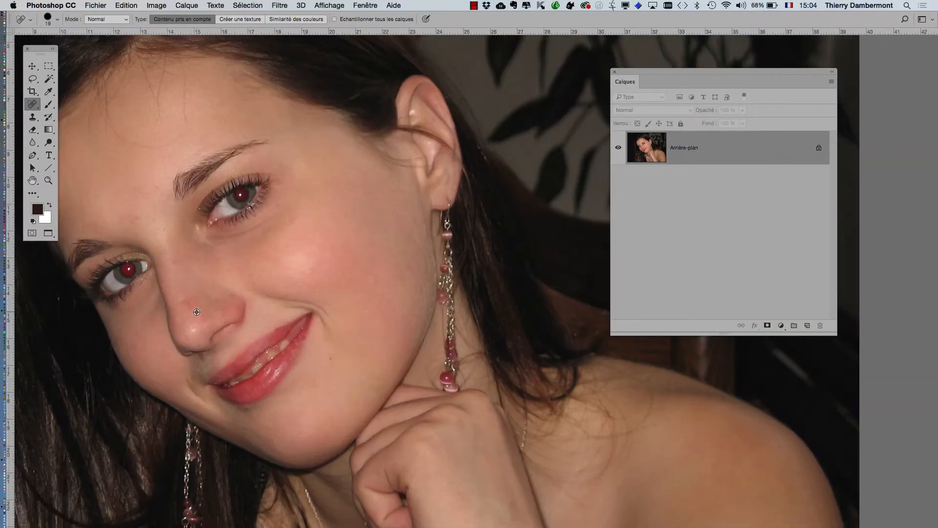
pyautogui.moveTo(278, 279); pyautogui.dragTo(371, 279)
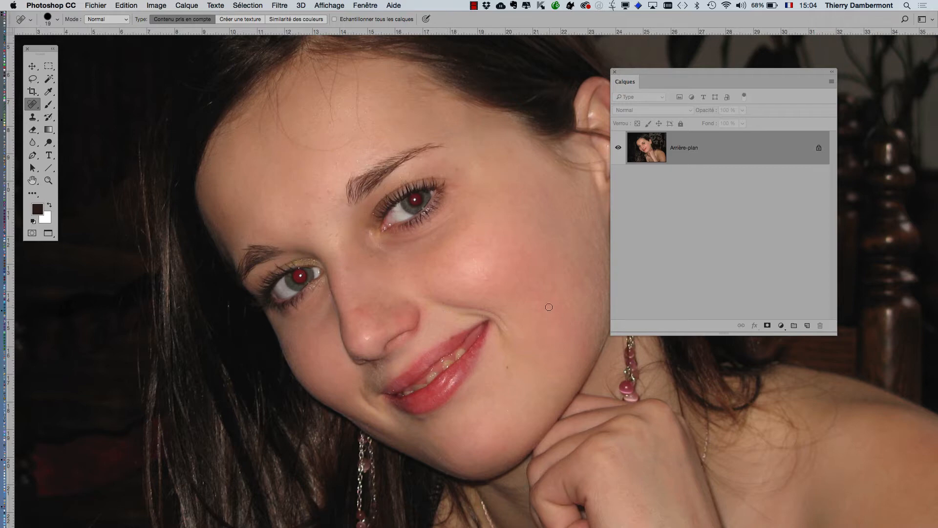
# Step: Examine the retouched face at several magnifications with the layers panel moved clear of it
pyautogui.moveTo(643, 73); pyautogui.dragTo(750, 88)
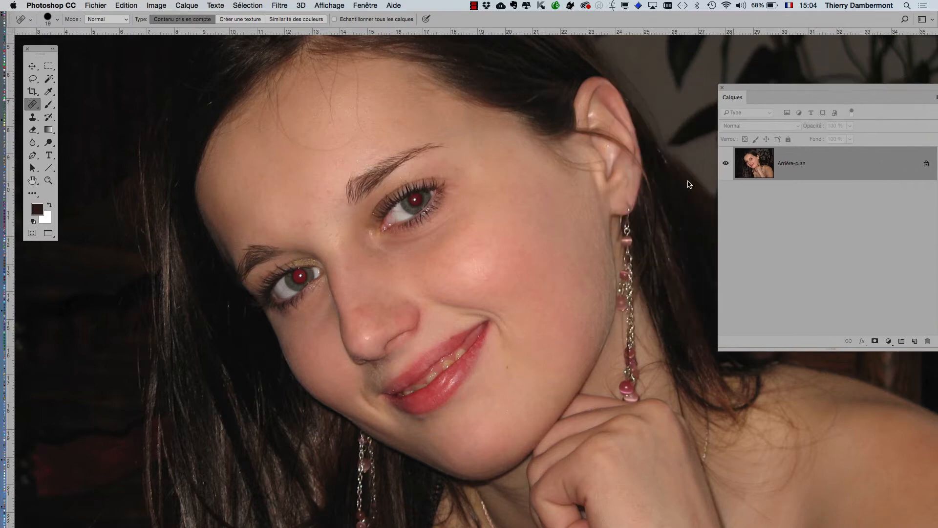
pyautogui.press('super+minus')
pyautogui.press('super+minus')
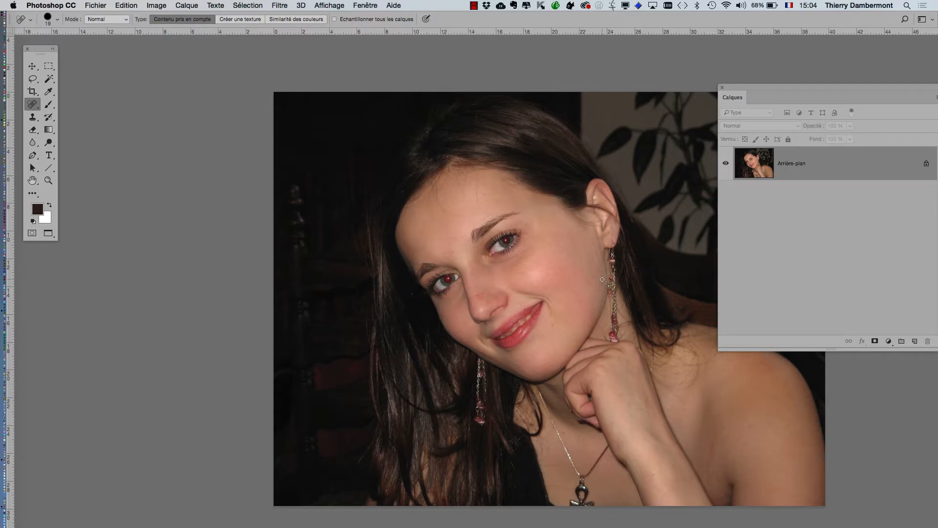
pyautogui.scroll(5, 554, 270)
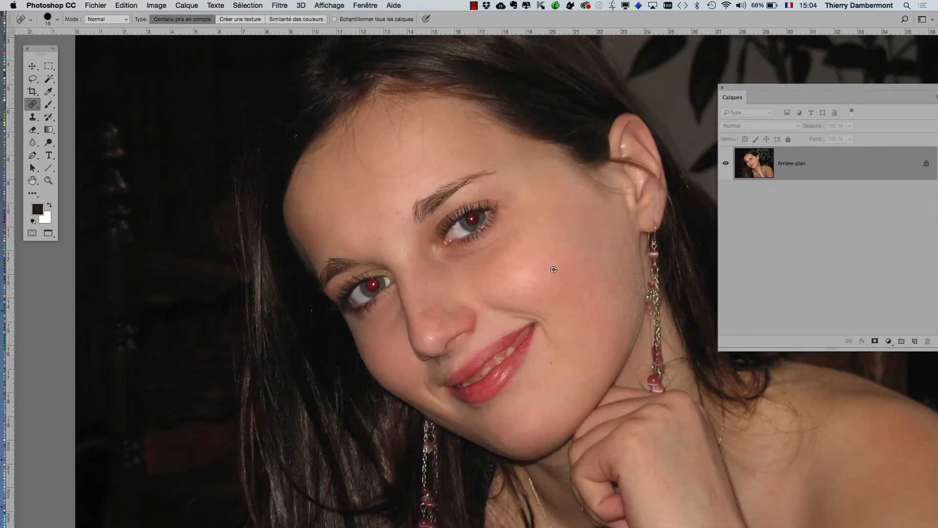
pyautogui.scroll(1, 552, 269)
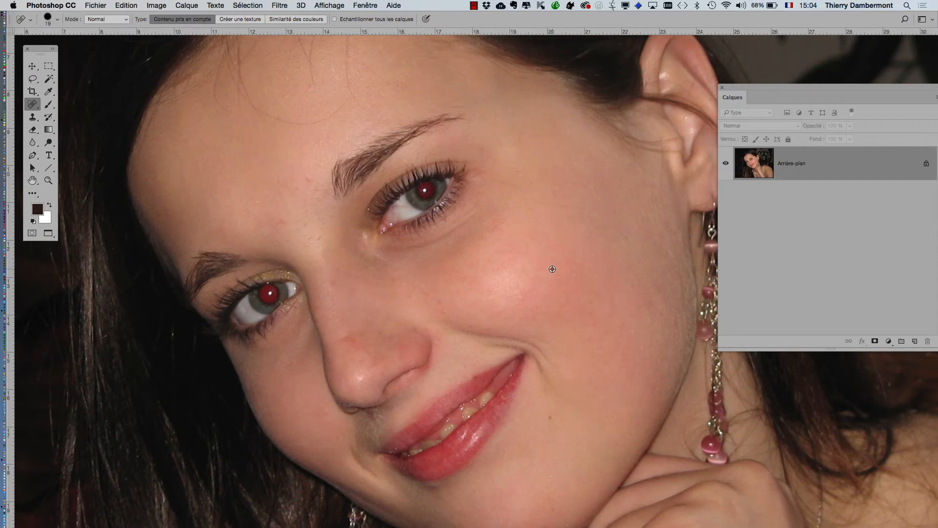
pyautogui.scroll(-2, 552, 269)
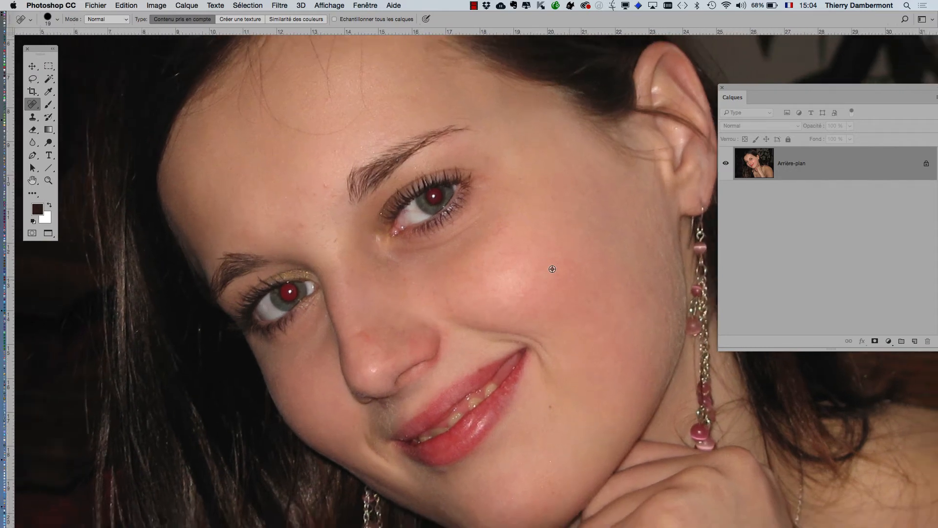
pyautogui.scroll(-2, 552, 269)
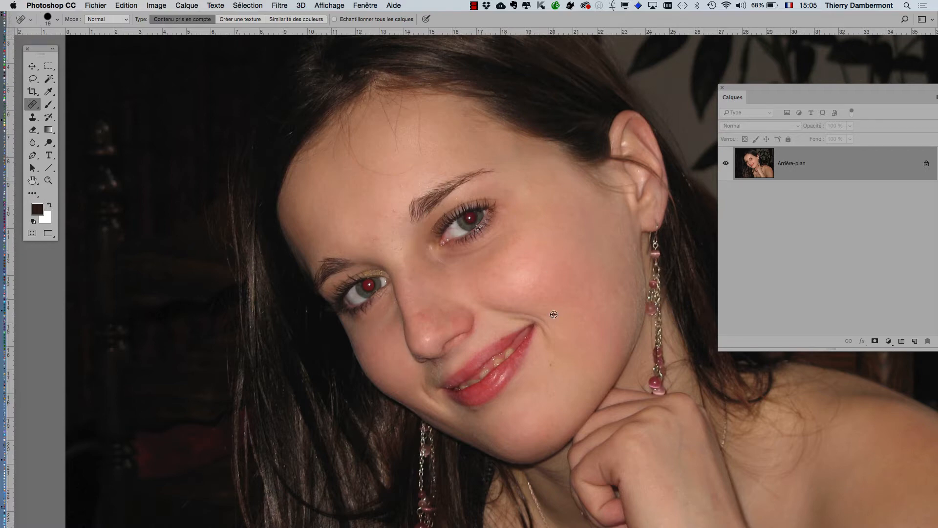
pyautogui.scroll(-1, 552, 314)
pyautogui.scroll(-1, 553, 314)
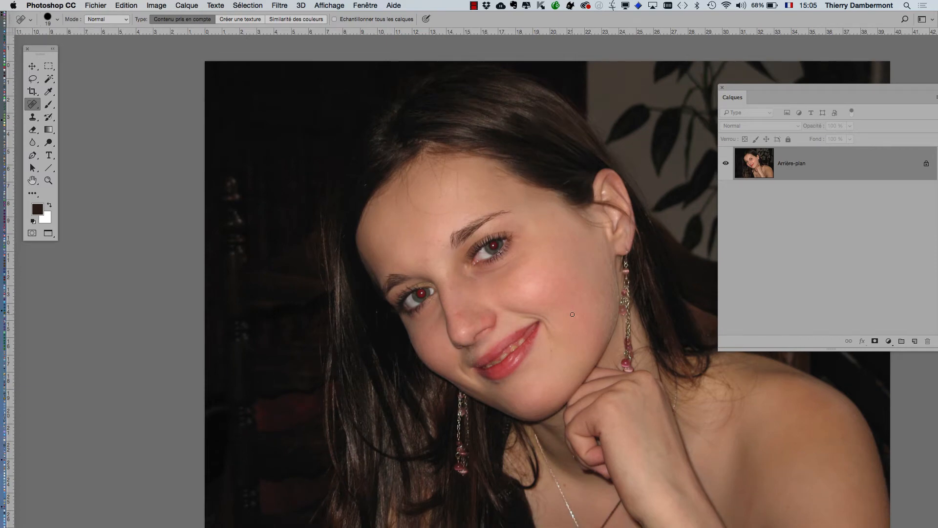
pyautogui.hscroll(5, 550, 300)
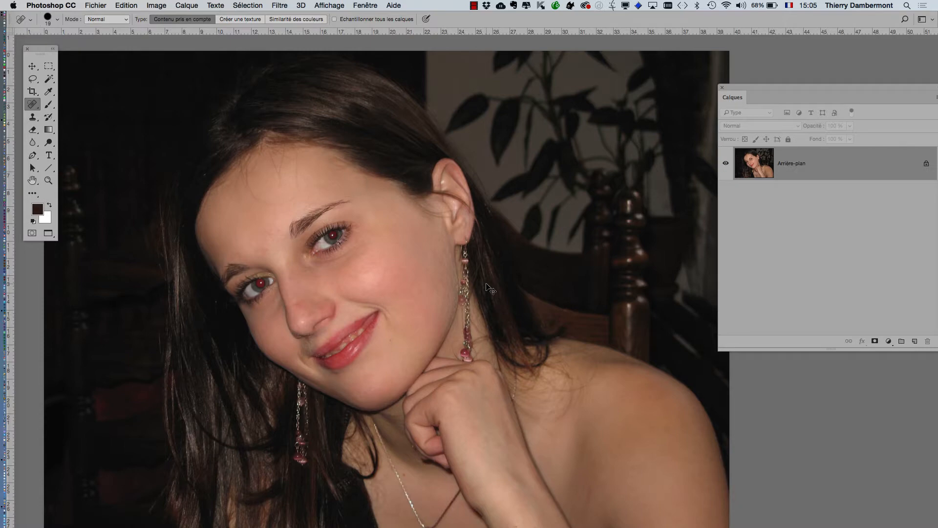
# Step: Quit Photoshop without saving the changes to beautiful-face.jpg and select beautiful-face.psd in the Finder
pyautogui.press('super+q')
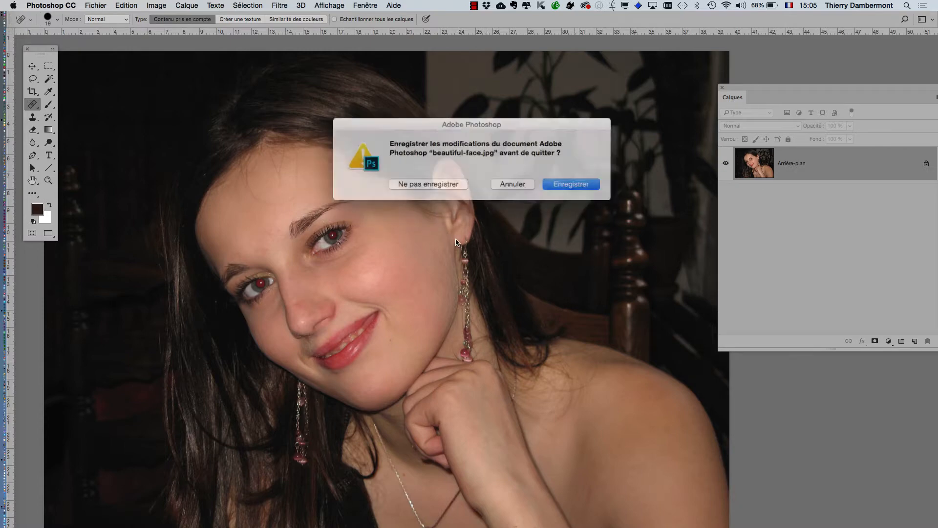
pyautogui.click(439, 182)
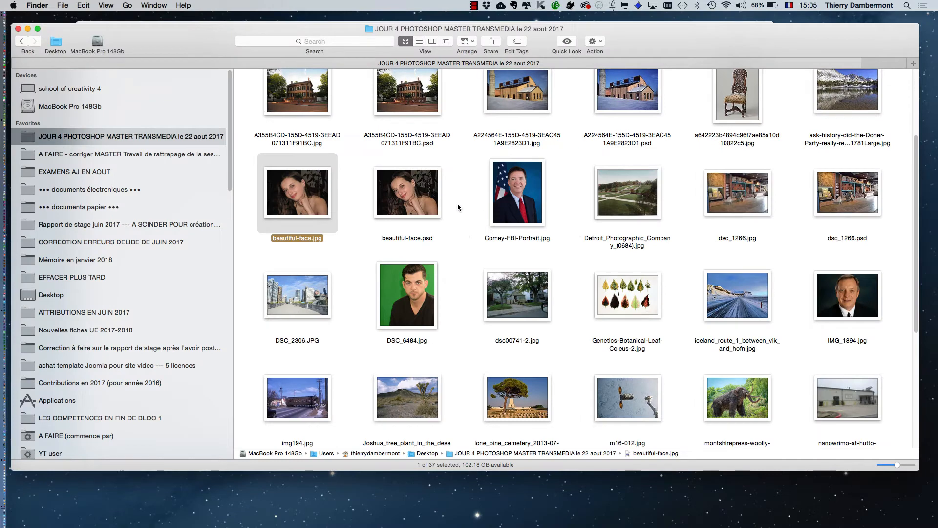
pyautogui.click(425, 213)
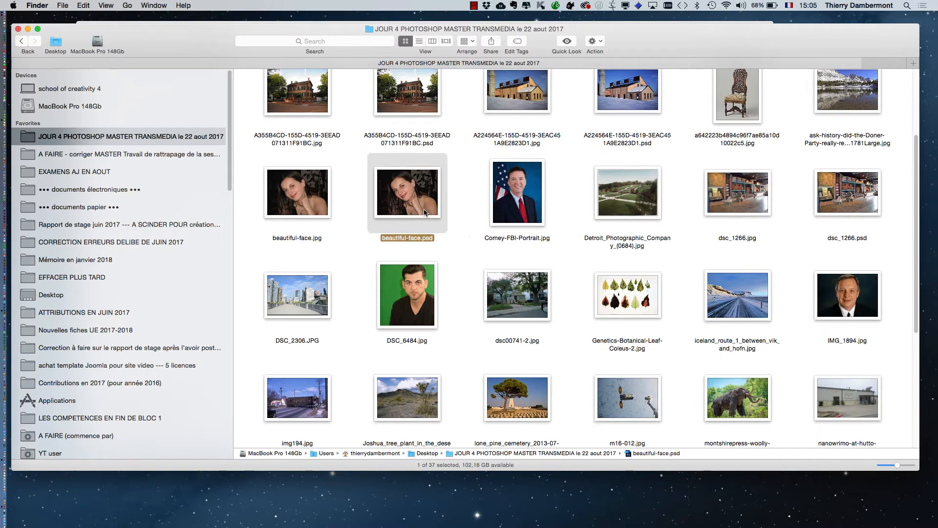
# Step: Open dsc_1266.jpg from the Finder folder in Photoshop CC 2017 and show it in full-screen mode
pyautogui.scroll(3, 423, 258)
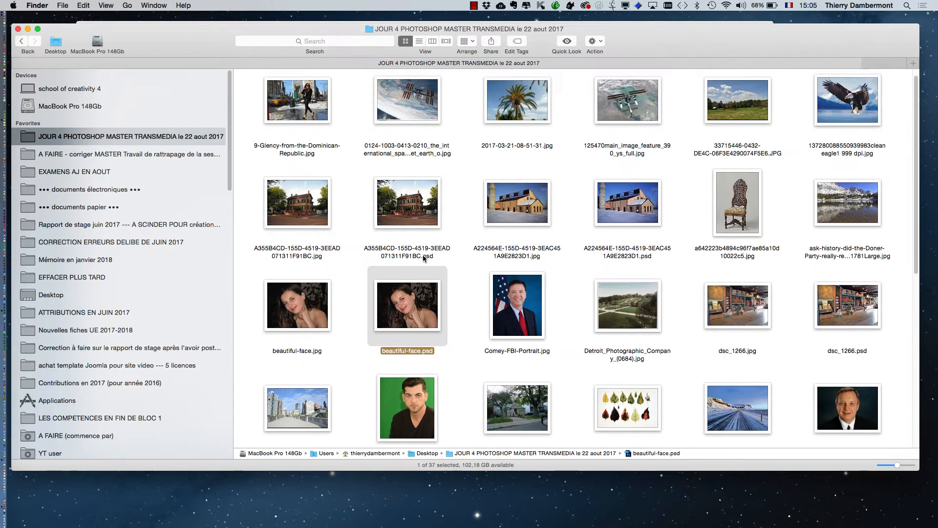
pyautogui.scroll(-3, 423, 258)
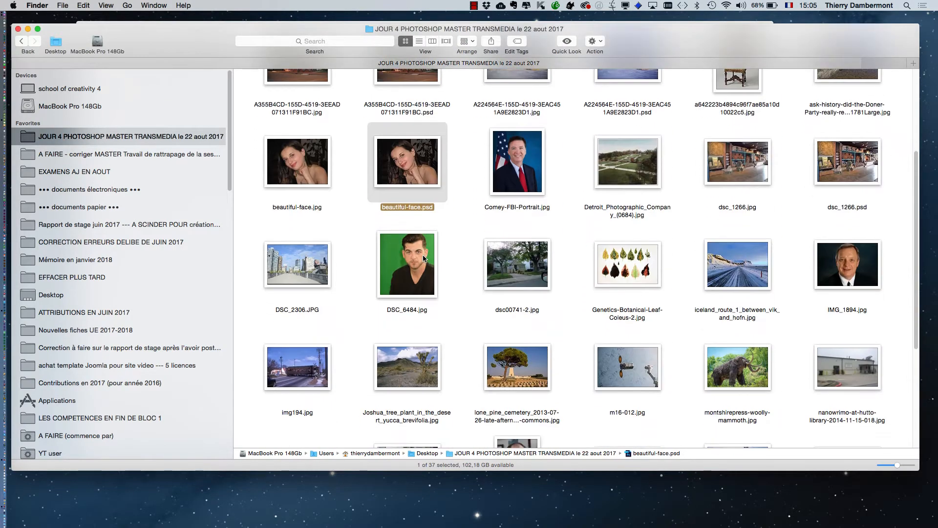
pyautogui.click(750, 184)
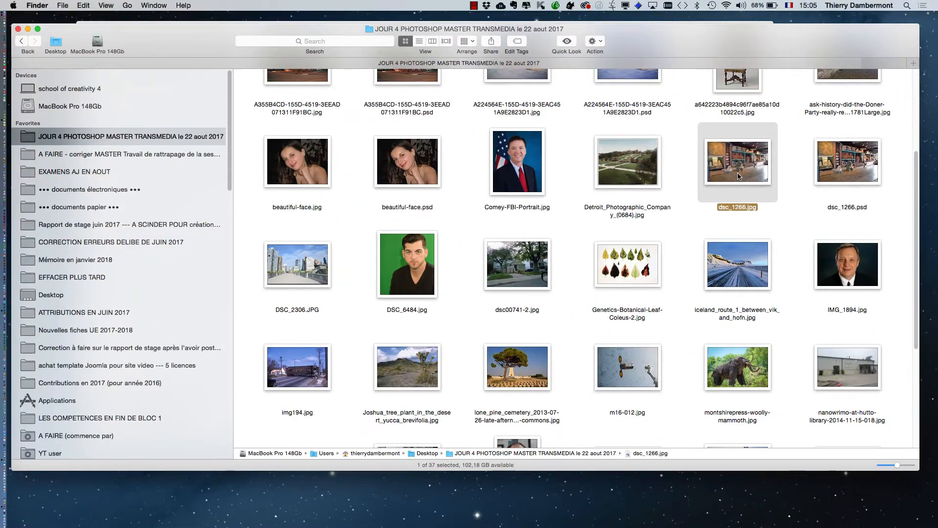
pyautogui.moveTo(738, 172); pyautogui.dragTo(30, 313)
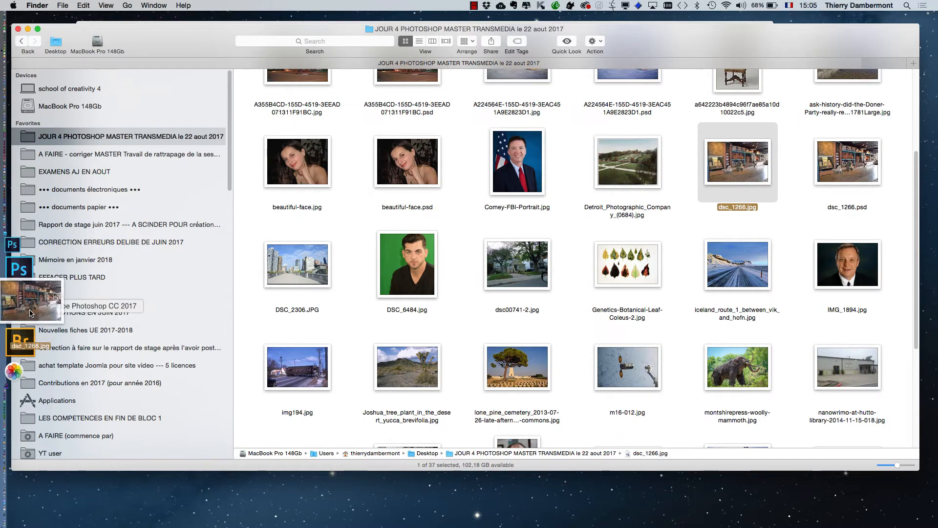
pyautogui.press('f')
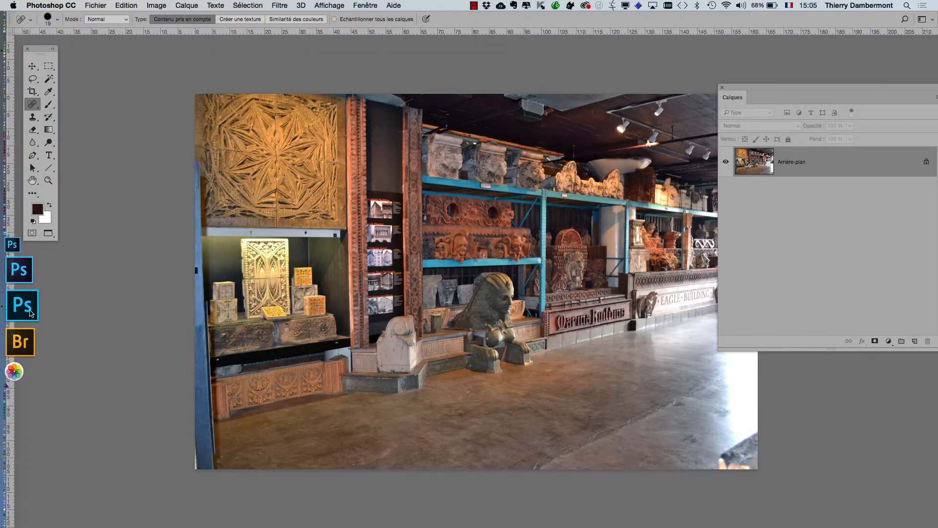
# Step: Inspect the photo at 100% around the sphinx statue, with the layers panel moved inward and shortened
pyautogui.moveTo(375, 268); pyautogui.dragTo(196, 277)
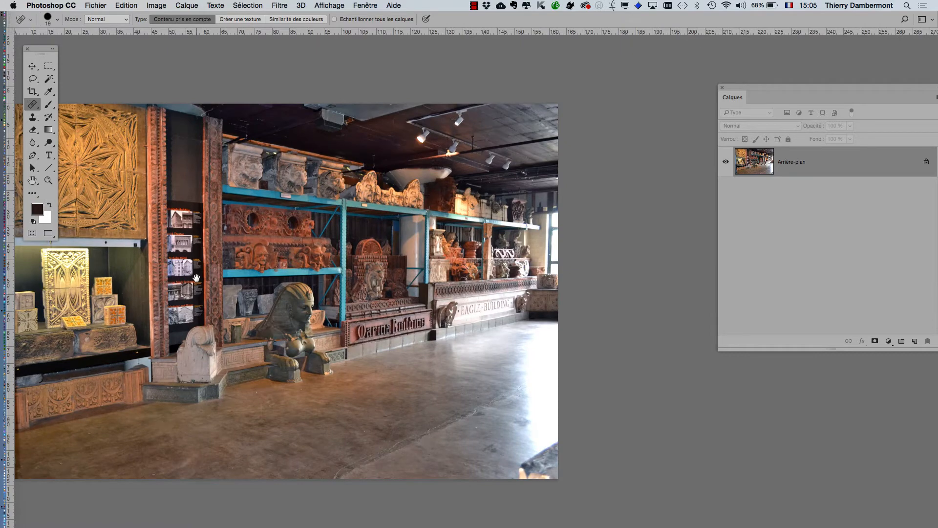
pyautogui.moveTo(206, 229); pyautogui.dragTo(421, 231)
pyautogui.doubleClick(48, 181)
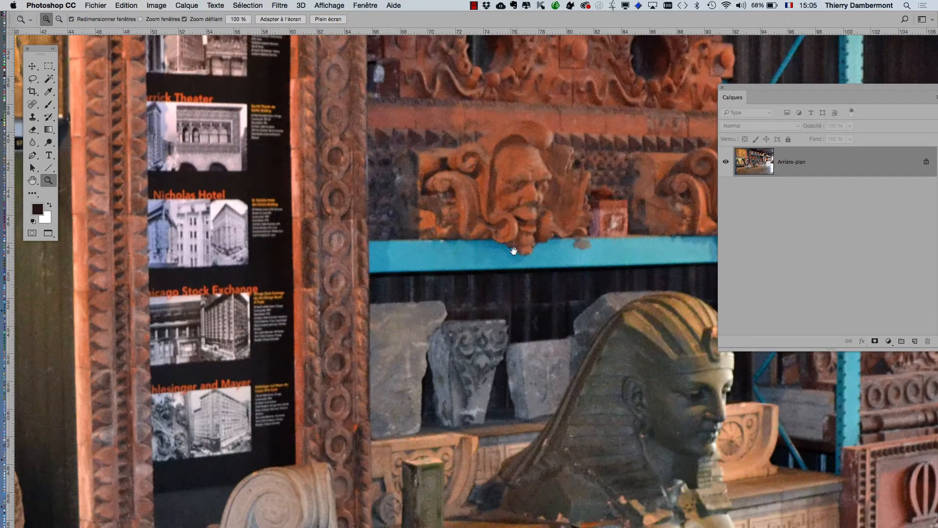
pyautogui.moveTo(513, 251); pyautogui.dragTo(278, 212)
pyautogui.moveTo(417, 326); pyautogui.dragTo(289, 238)
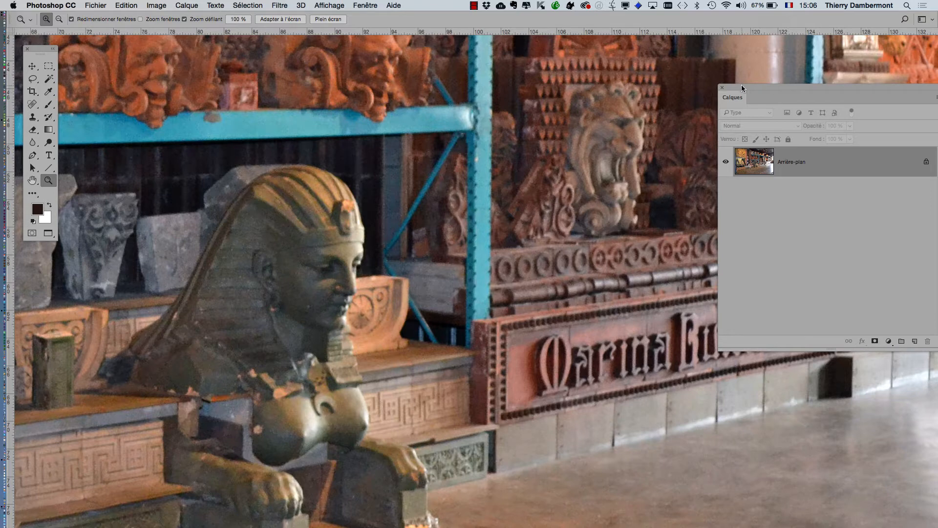
pyautogui.moveTo(739, 84); pyautogui.dragTo(563, 85)
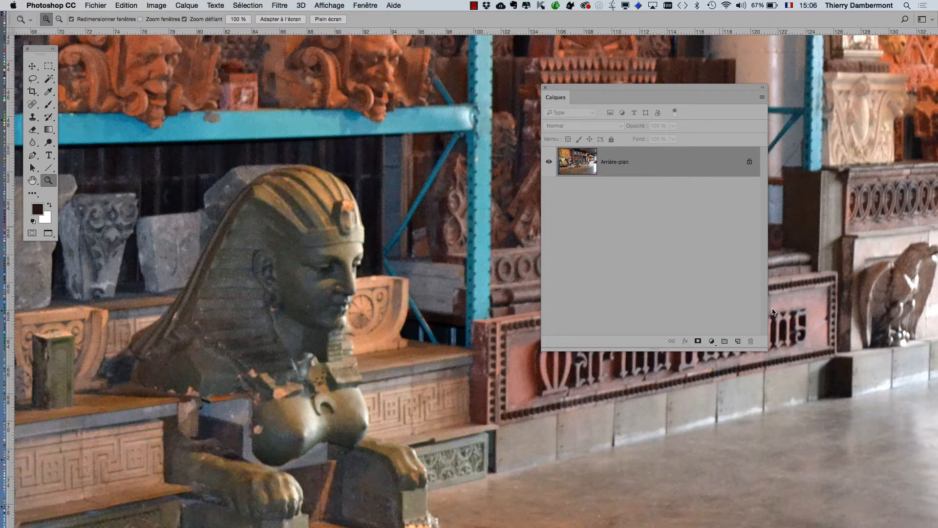
pyautogui.moveTo(767, 337); pyautogui.dragTo(770, 260)
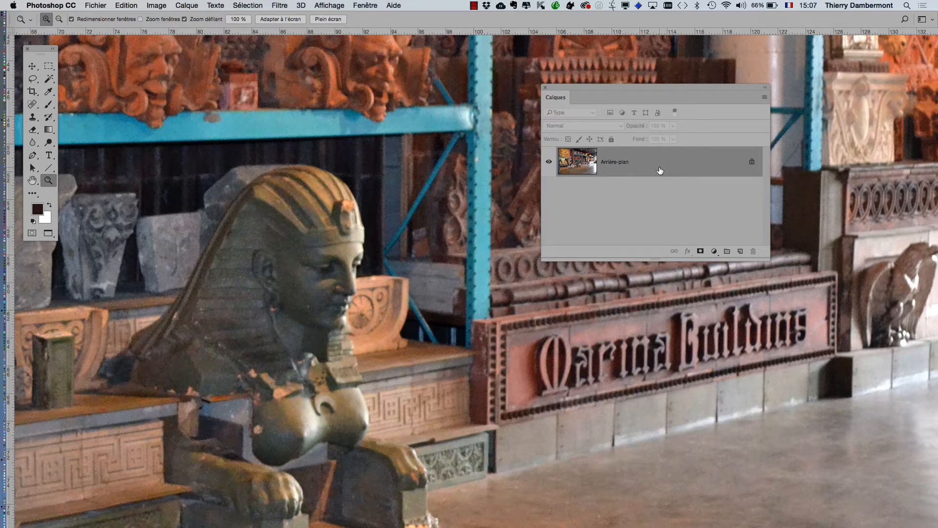
# Step: Switch to Firefox, open a new browser window and search the web for "passe-haut"
pyautogui.press('super+Tab')
pyautogui.press('super+Tab')
pyautogui.press('super+Tab')
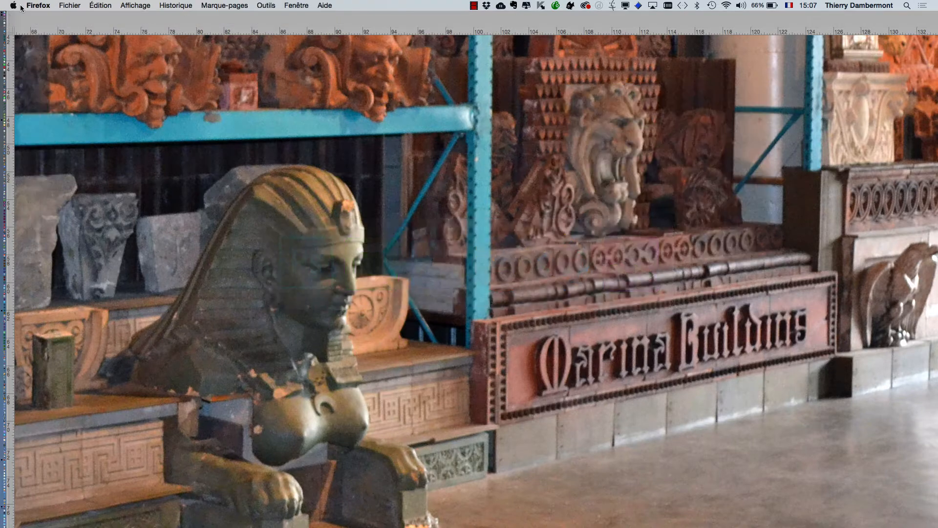
pyautogui.click(69, 5)
pyautogui.click(91, 26)
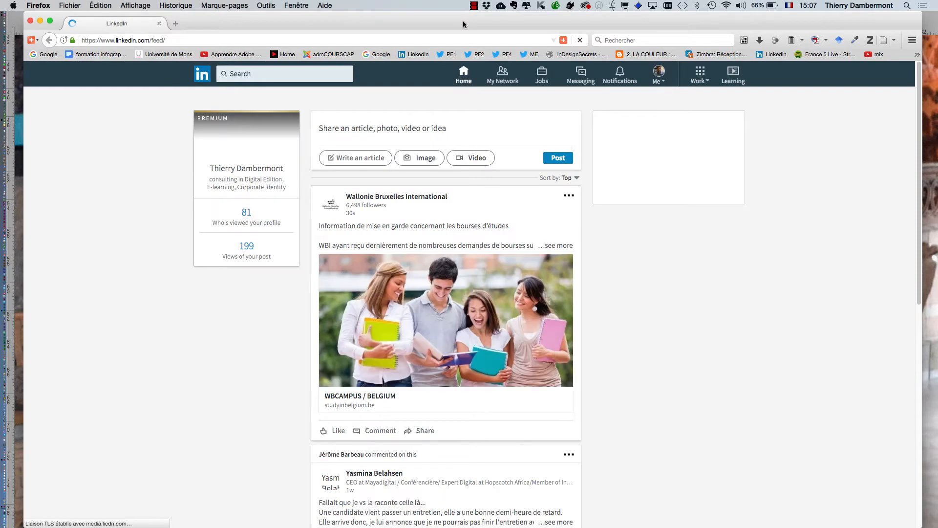
pyautogui.click(635, 40)
pyautogui.write('passe')
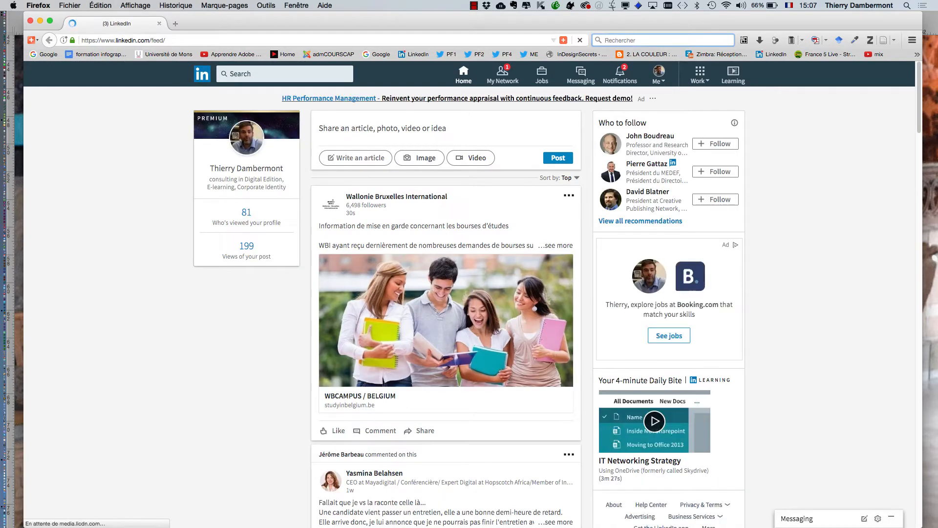
pyautogui.write('-haut')
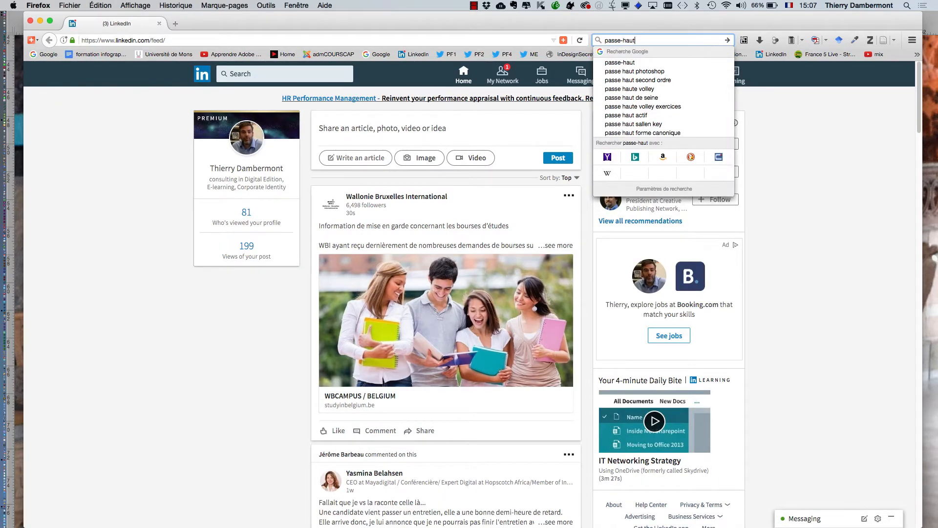
pyautogui.press('Return')
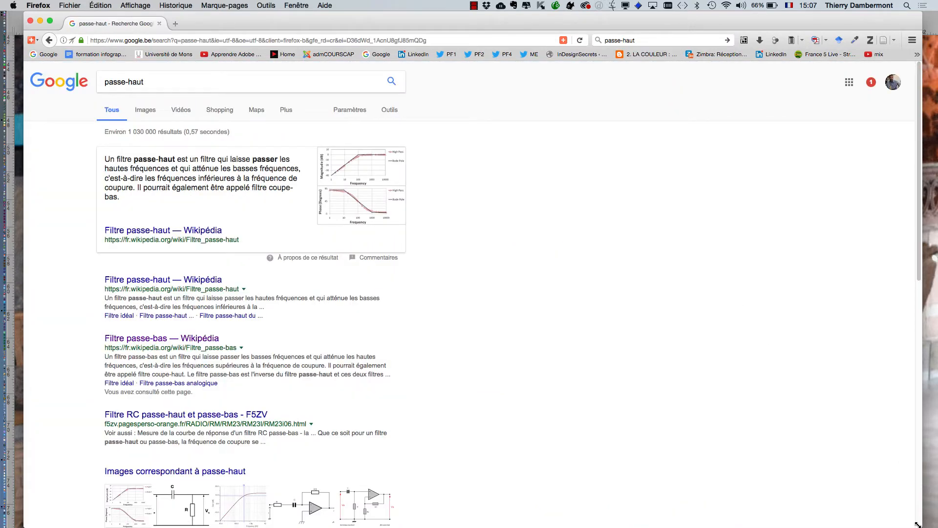
# Step: Browse the image results for passe-haut in a narrower browser window, then minimize the window
pyautogui.click(146, 112)
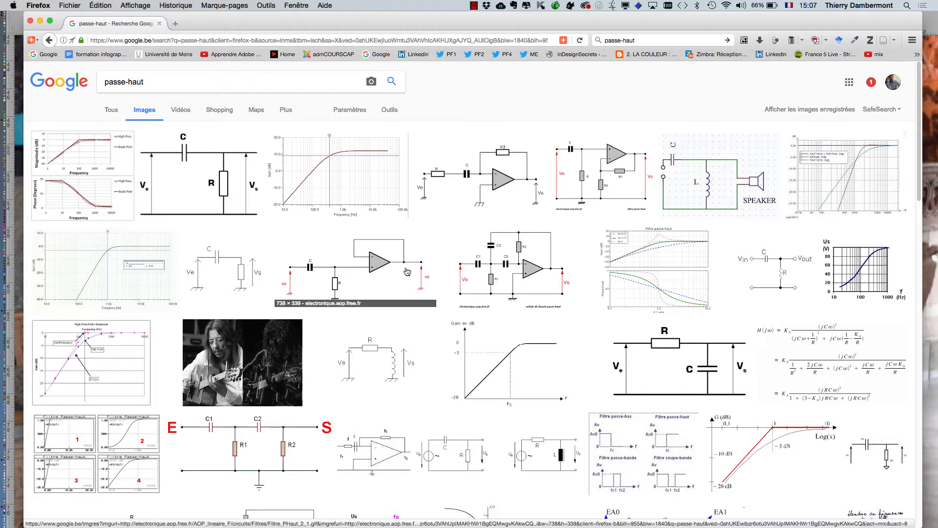
pyautogui.moveTo(921, 525); pyautogui.dragTo(851, 511)
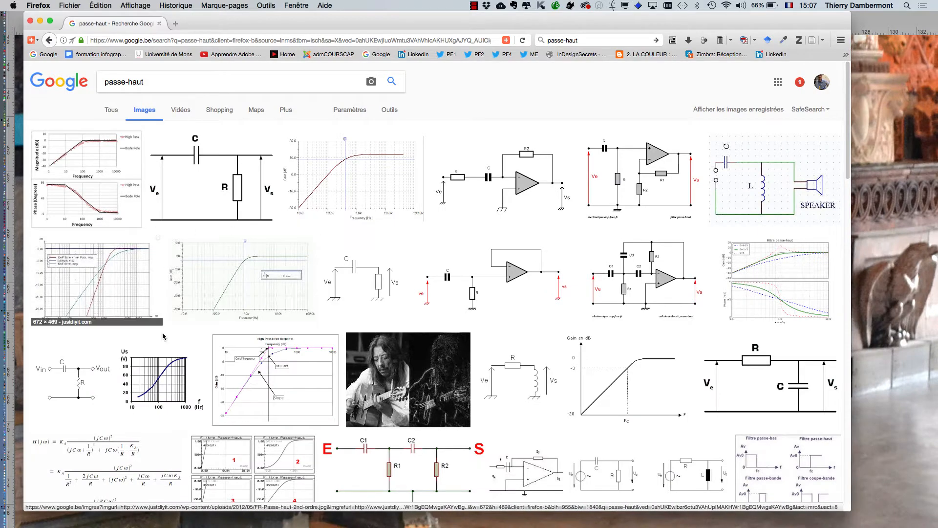
pyautogui.scroll(-5, 634, 362)
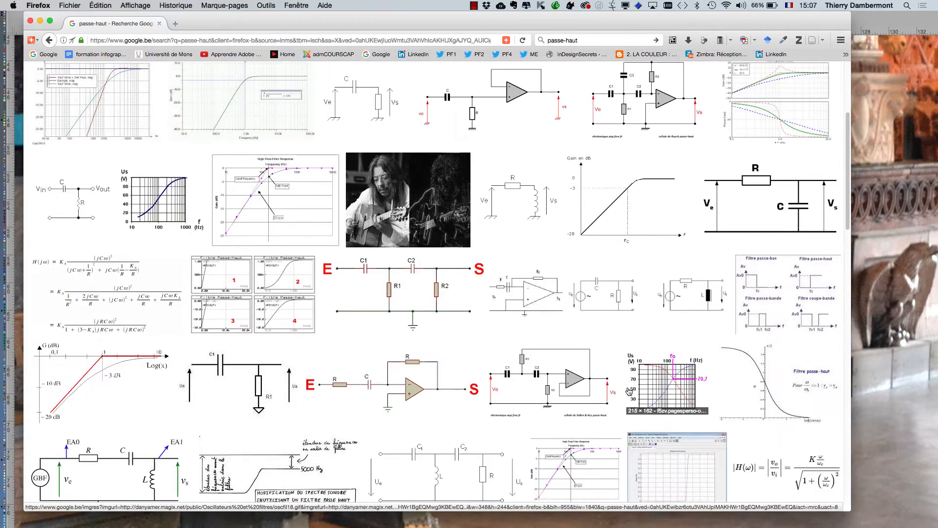
pyautogui.scroll(-2, 623, 378)
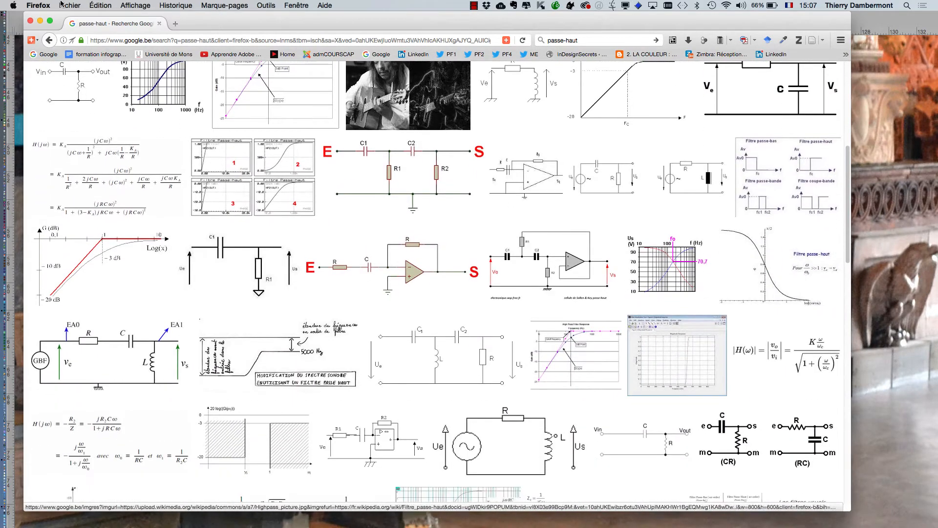
pyautogui.click(40, 24)
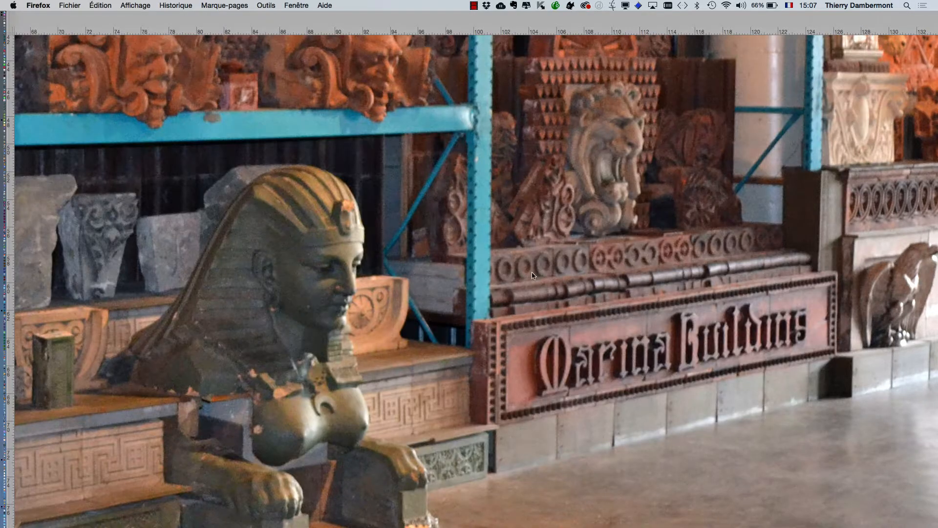
# Step: Return to Photoshop and examine the photo's details from the sphinx to the Eagle Building sign, with the layers panel moved aside
pyautogui.scroll(-5, 573, 269)
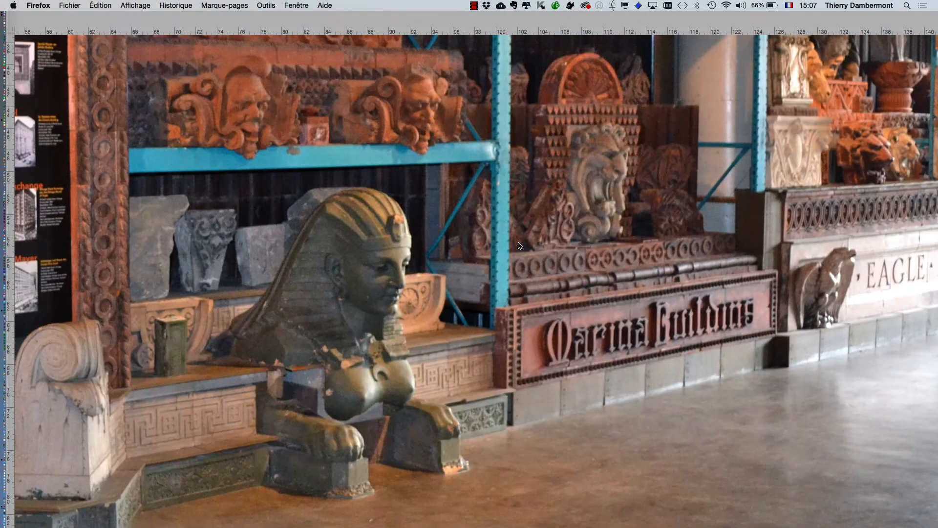
pyautogui.scroll(-1, 519, 245)
pyautogui.scroll(5, 518, 246)
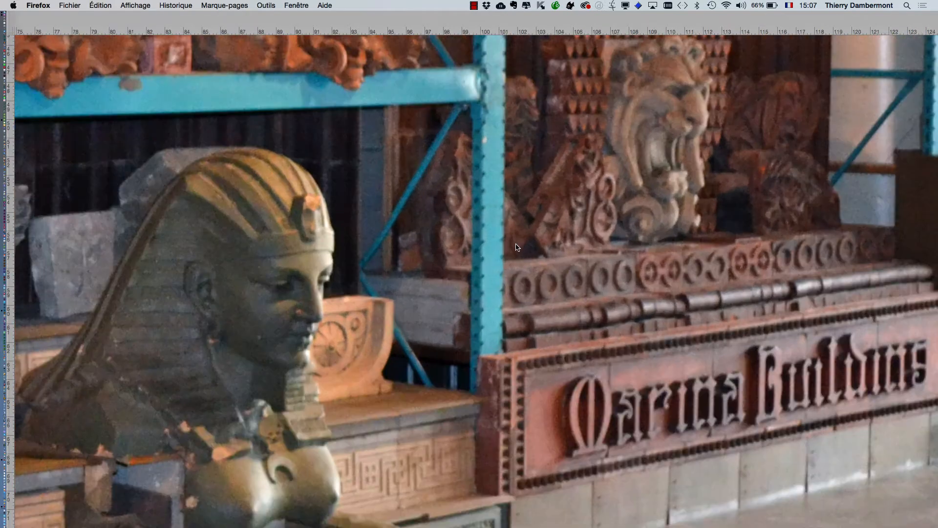
pyautogui.click(558, 258)
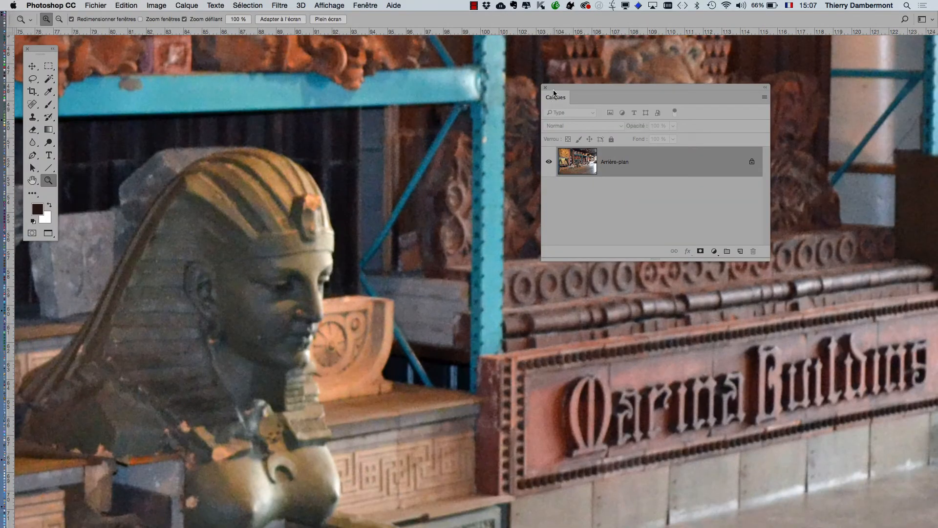
pyautogui.moveTo(554, 93); pyautogui.dragTo(782, 217)
pyautogui.scroll(5, 698, 120)
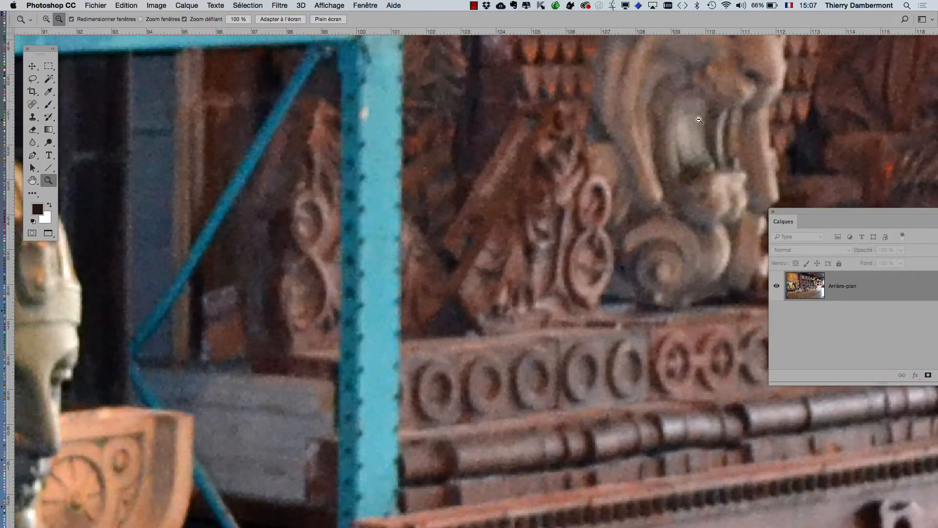
pyautogui.scroll(-5, 699, 120)
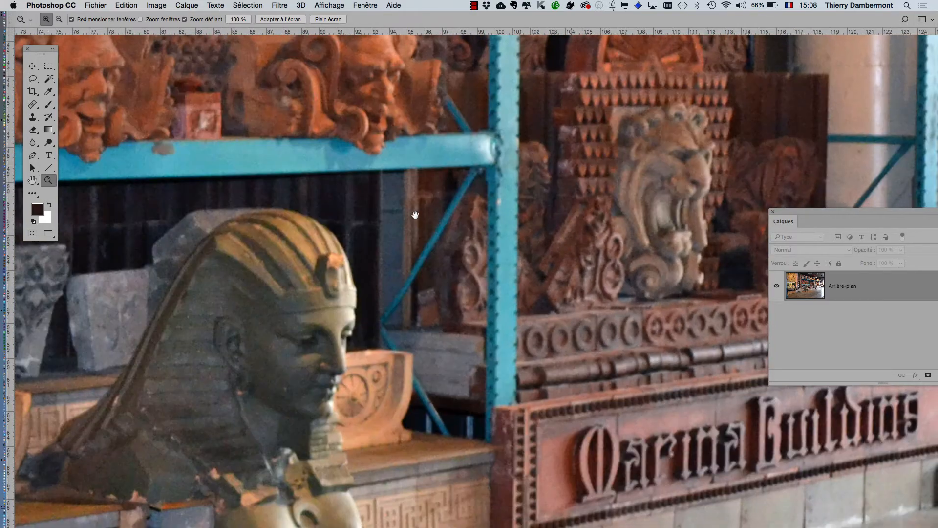
pyautogui.hscroll(10, 414, 214)
pyautogui.scroll(-4, 415, 214)
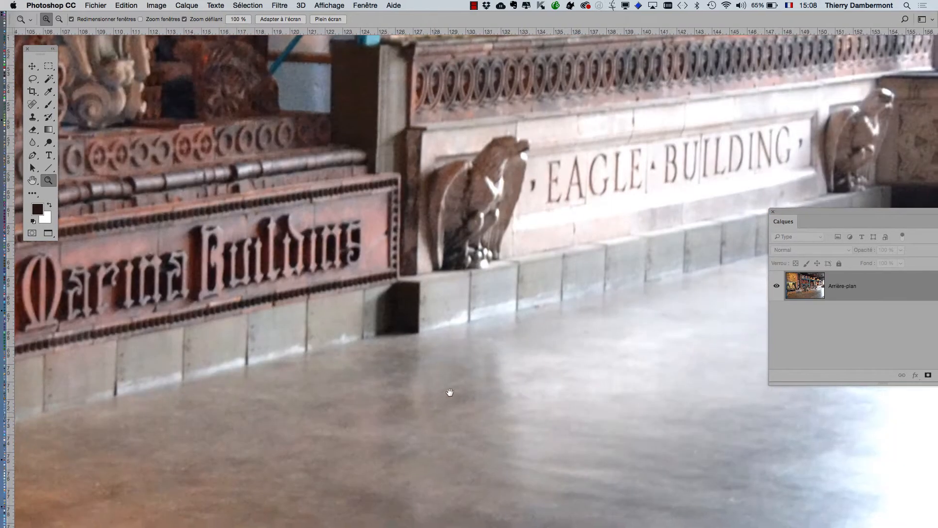
pyautogui.hscroll(2, 456, 398)
pyautogui.scroll(2, 456, 398)
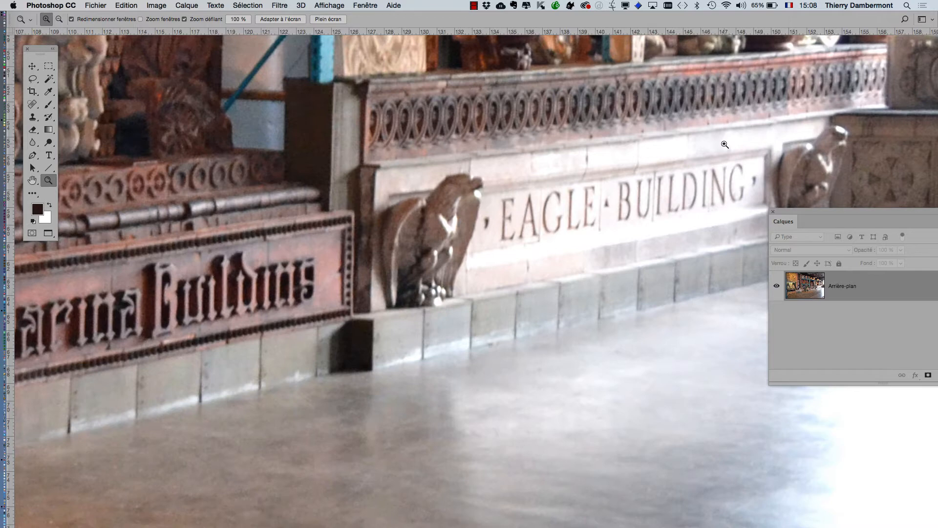
# Step: Duplicate the Arrière-plan layer in the repositioned, taller layers panel and convert the copy to a smart object
pyautogui.moveTo(785, 212); pyautogui.dragTo(681, 136)
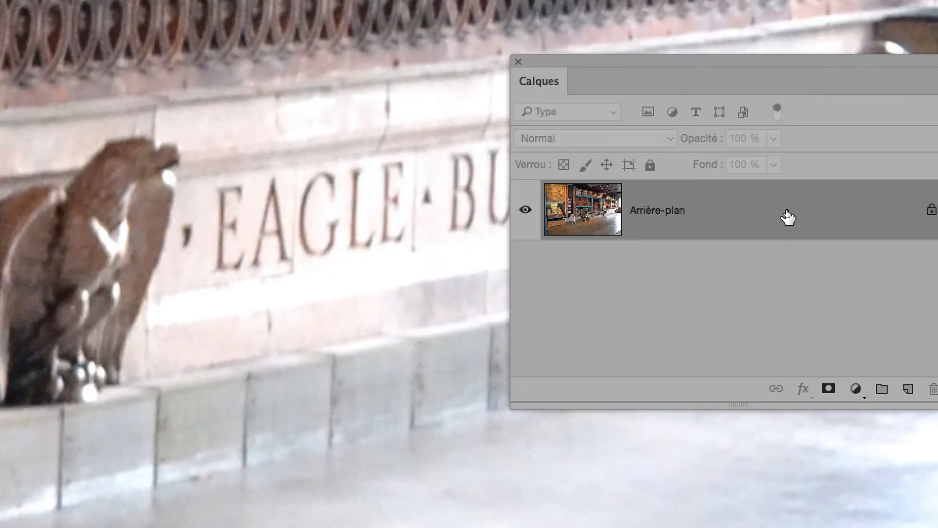
pyautogui.moveTo(785, 215); pyautogui.dragTo(882, 321)
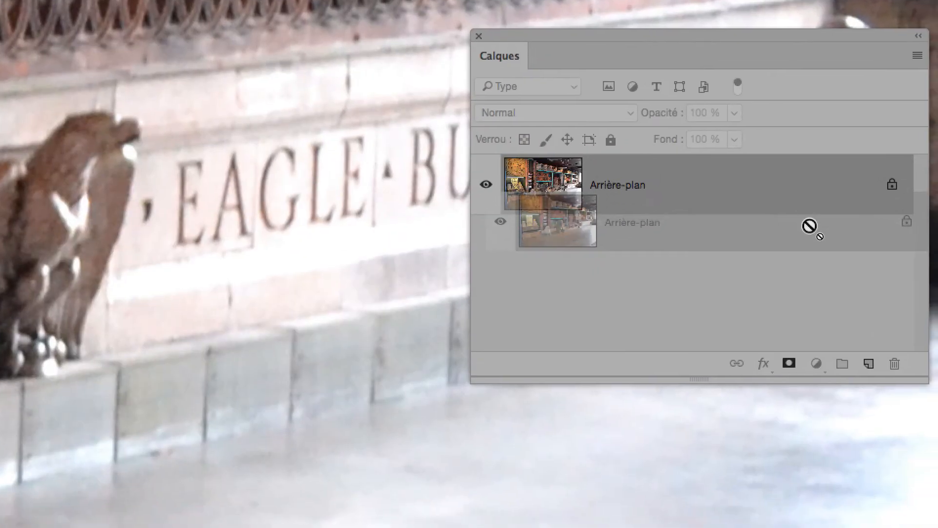
pyautogui.moveTo(820, 249); pyautogui.dragTo(830, 488)
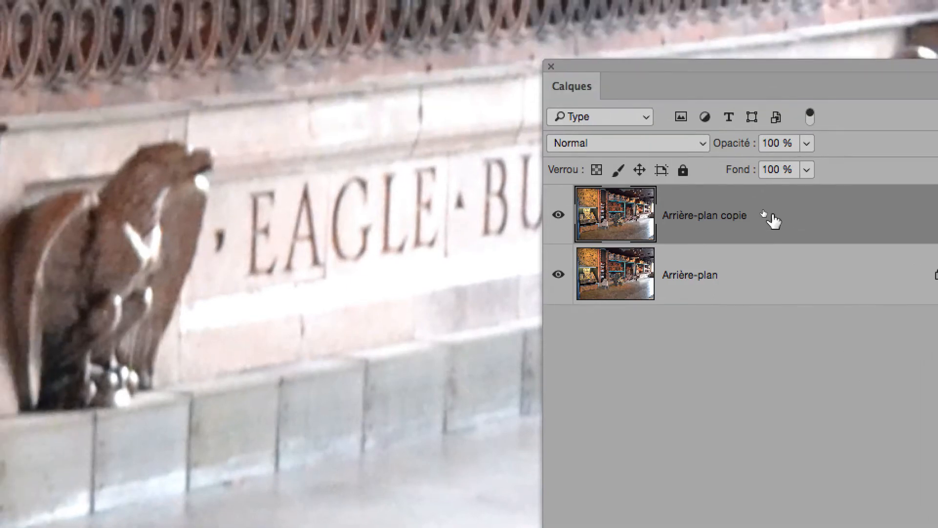
pyautogui.rightClick(771, 215)
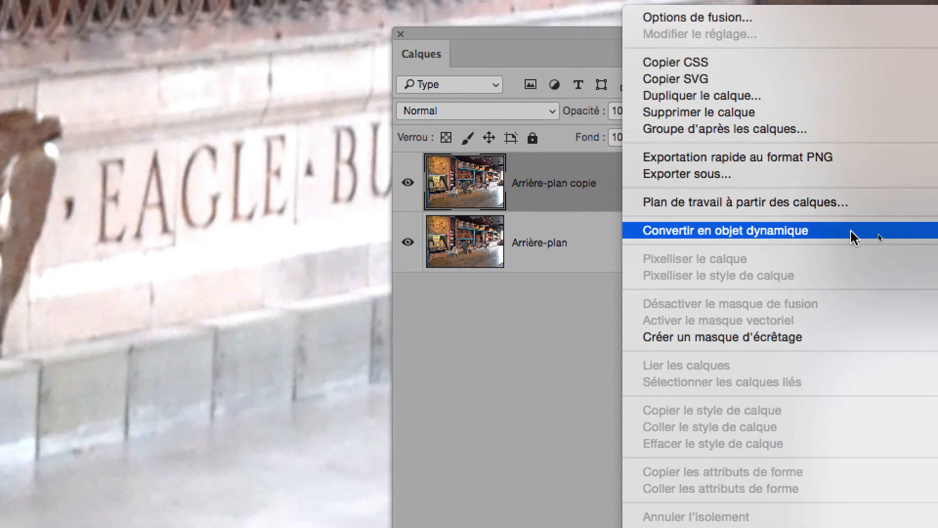
pyautogui.click(865, 264)
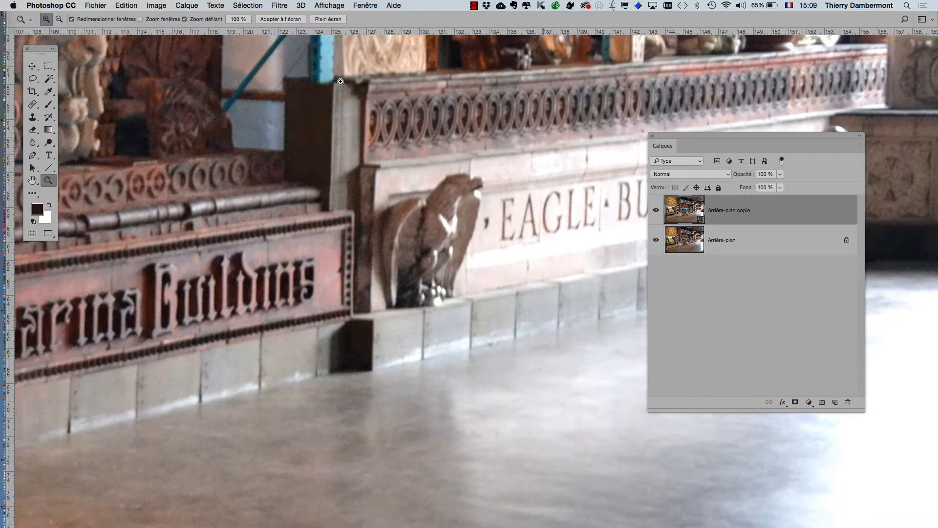
# Step: Open the Passe-haut filter for the Arrière-plan copie smart object and set its radius to 1,1 pixels
pyautogui.click(280, 5)
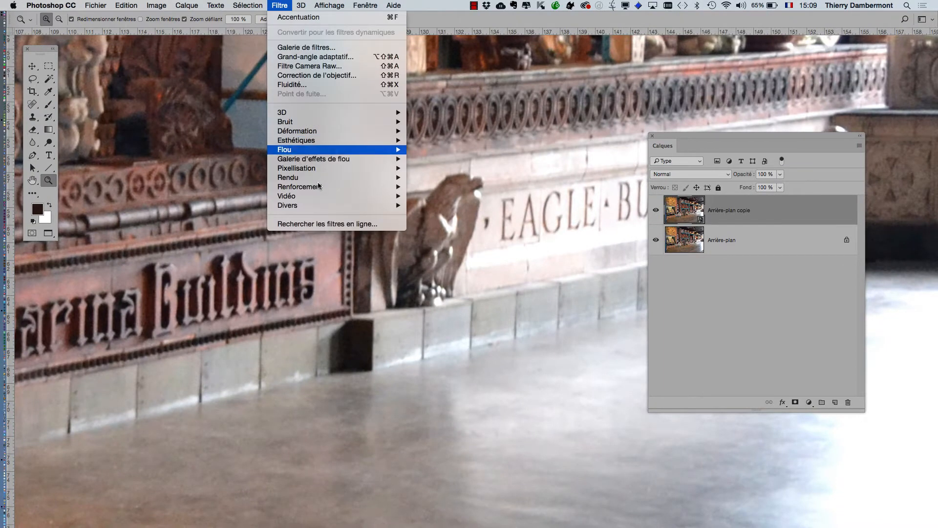
pyautogui.moveTo(321, 206)
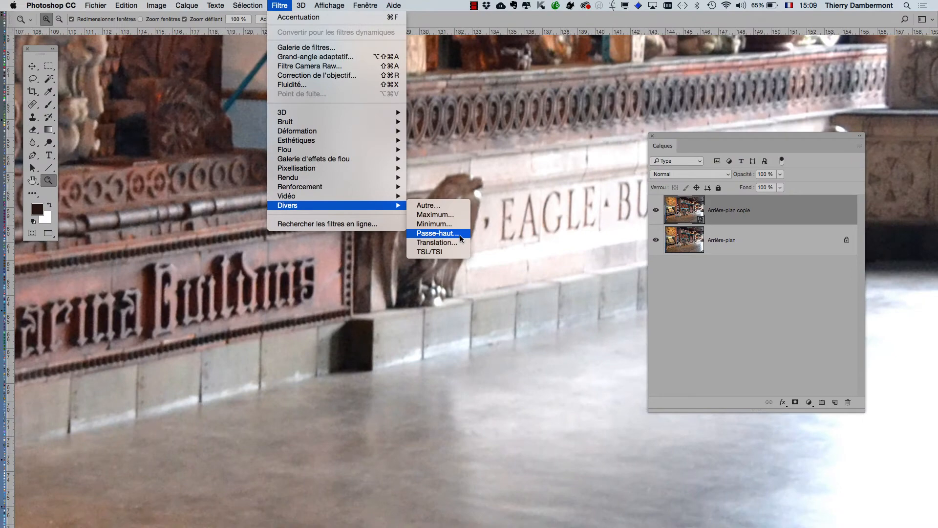
pyautogui.click(459, 235)
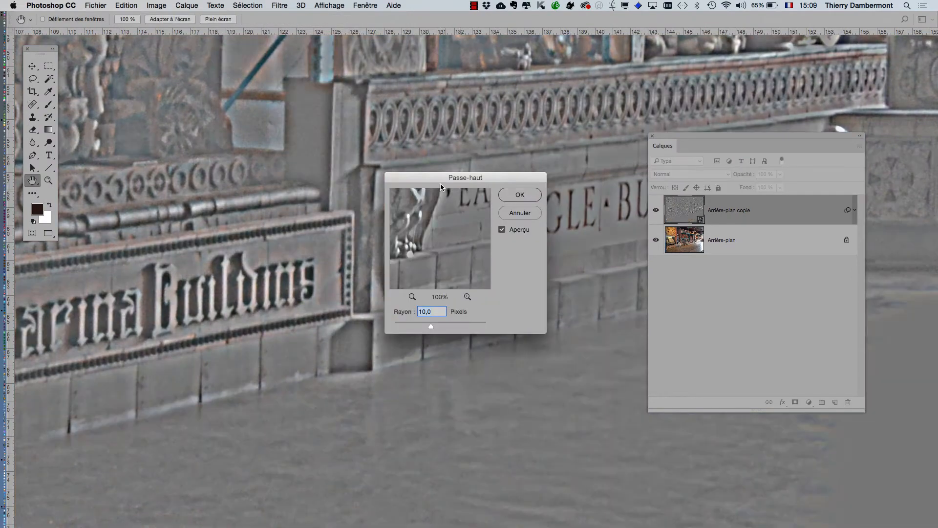
pyautogui.moveTo(432, 175); pyautogui.dragTo(510, 63)
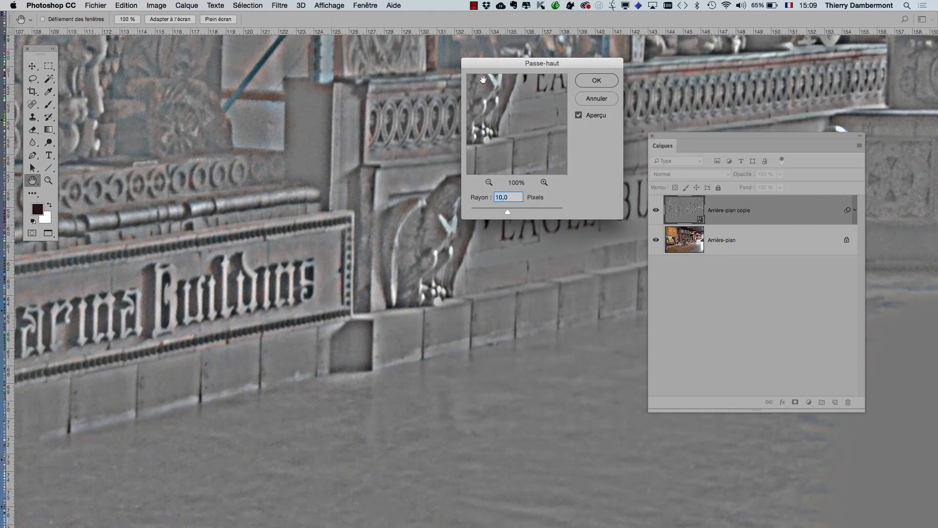
pyautogui.moveTo(494, 60); pyautogui.dragTo(558, 211)
pyautogui.moveTo(436, 159); pyautogui.dragTo(332, 370)
pyautogui.click(535, 360)
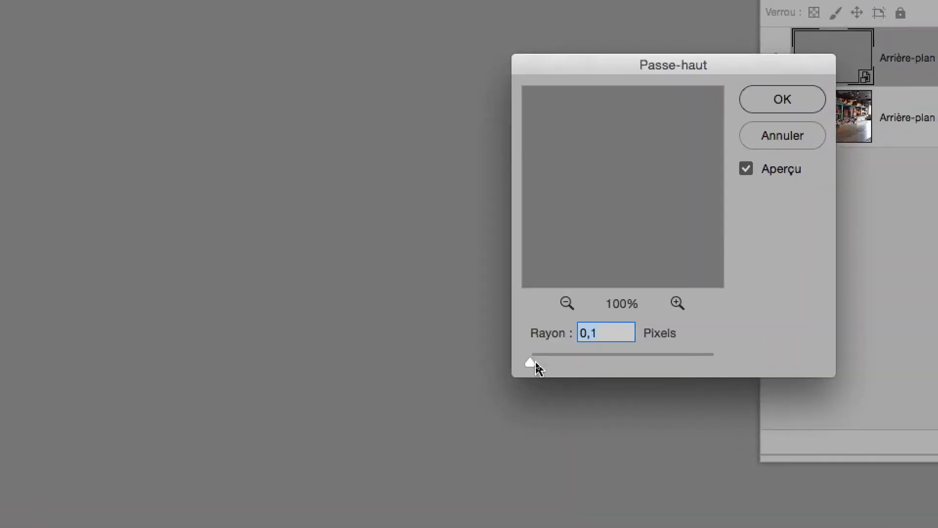
pyautogui.moveTo(536, 366); pyautogui.dragTo(540, 366)
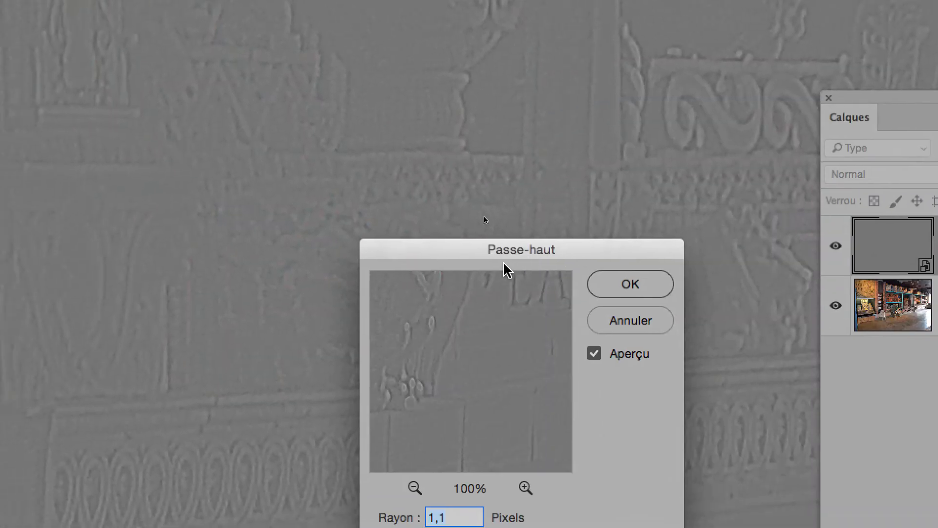
# Step: Check the Passe-haut preview across the shelves and sculptures at different magnifications and apply the filter
pyautogui.moveTo(145, 253); pyautogui.dragTo(426, 111)
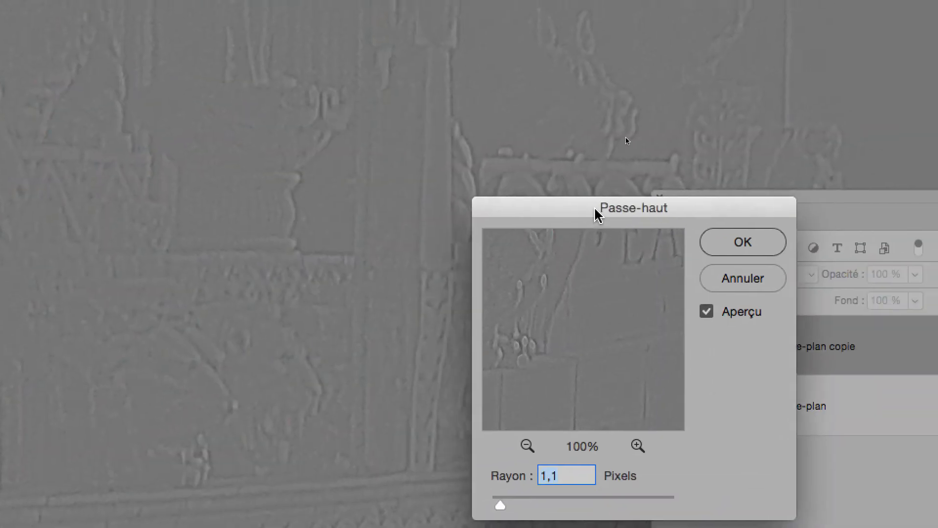
pyautogui.moveTo(596, 215); pyautogui.dragTo(590, 245)
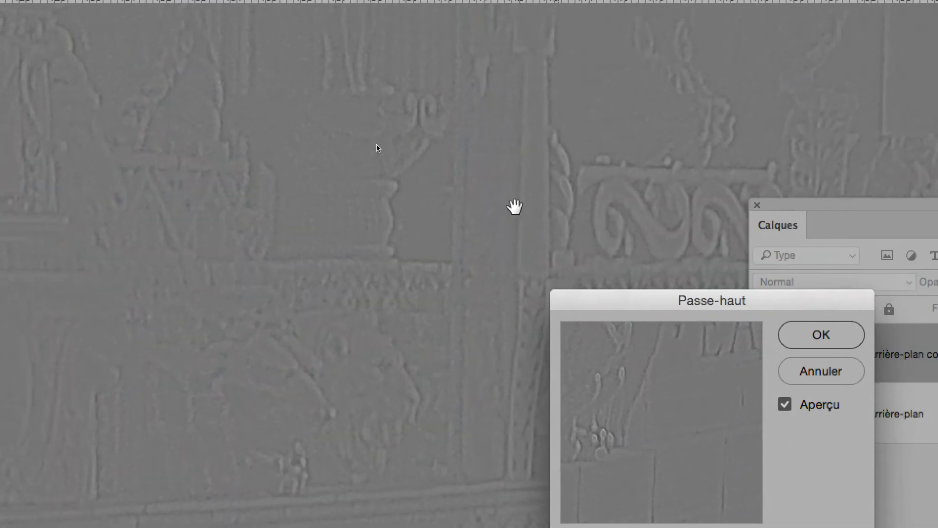
pyautogui.moveTo(514, 207); pyautogui.dragTo(123, 250)
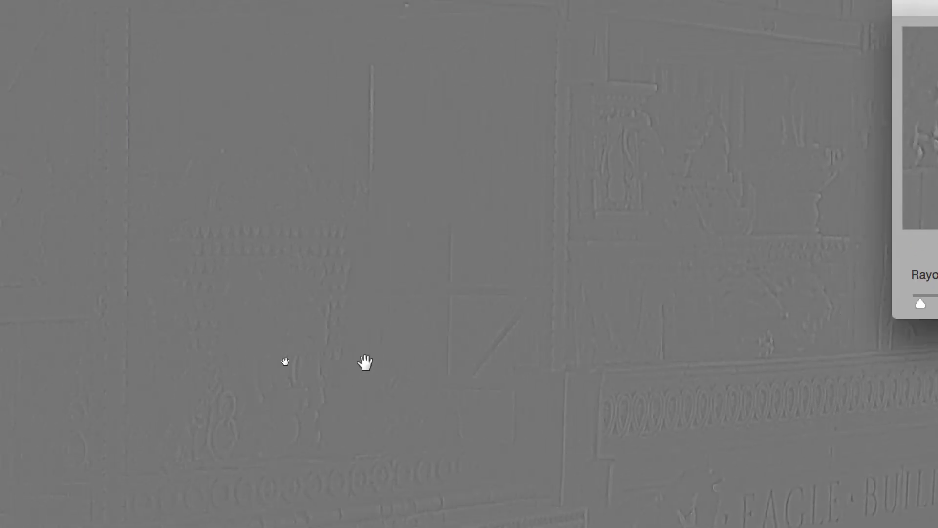
pyautogui.keyDown('super'); pyautogui.click(402, 350); pyautogui.keyUp('super')
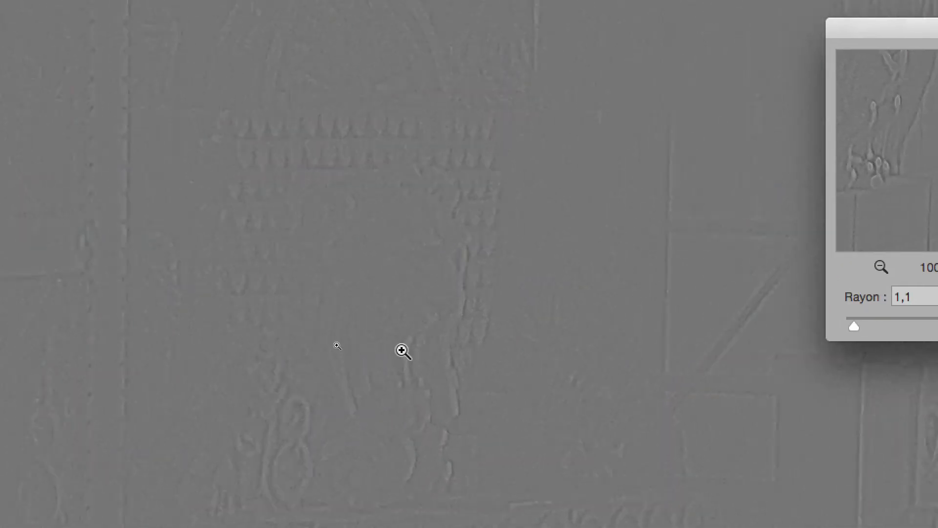
pyautogui.keyDown('alt'); pyautogui.click(400, 353); pyautogui.keyUp('alt')
pyautogui.keyDown('alt'); pyautogui.click(400, 352); pyautogui.keyUp('alt')
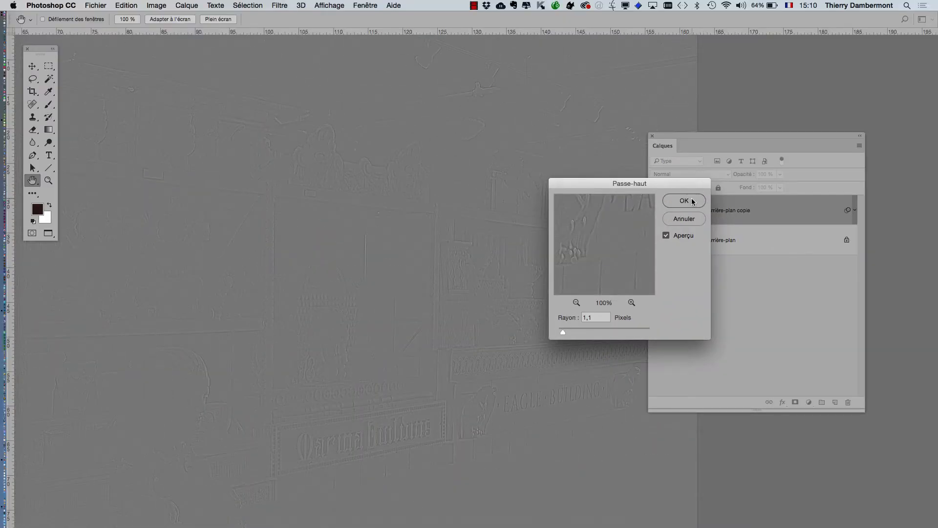
pyautogui.click(692, 202)
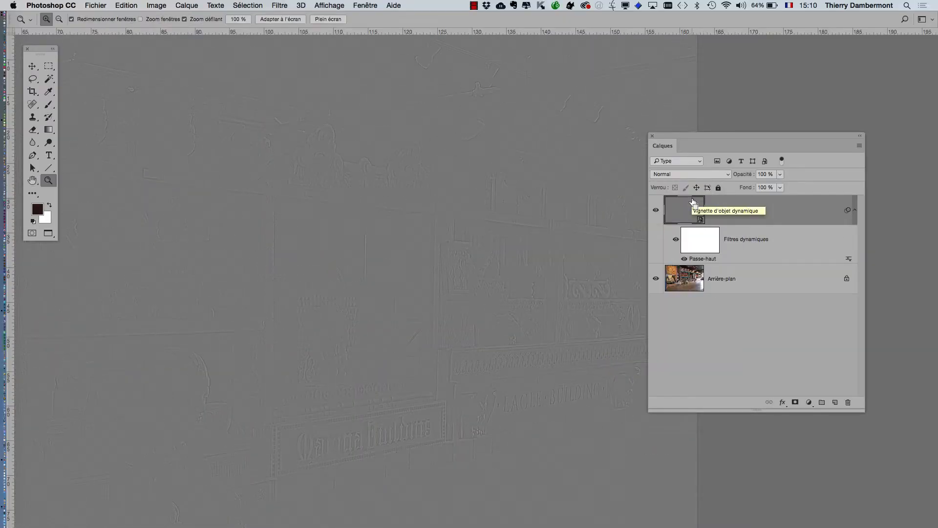
# Step: Set the blend mode of the Arrière-plan copie layer to Incrustation
pyautogui.click(705, 380)
pyautogui.click(738, 208)
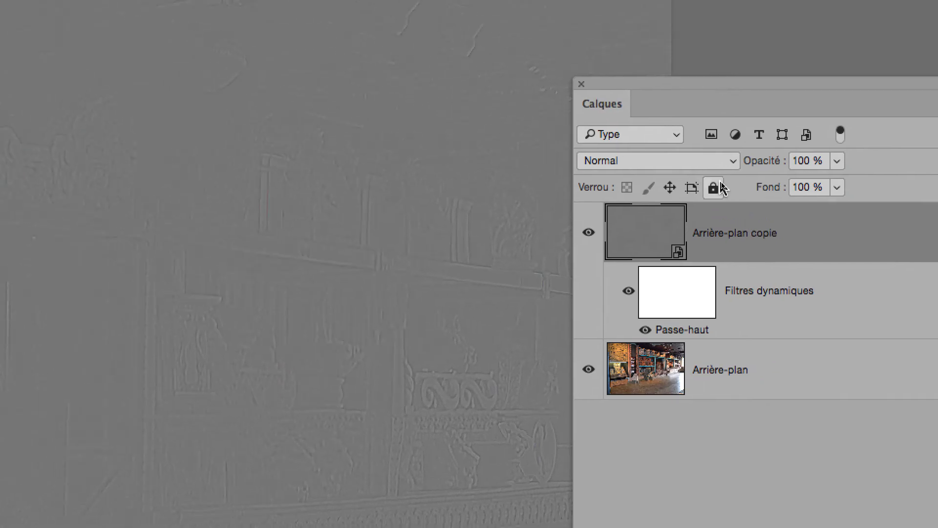
pyautogui.click(721, 171)
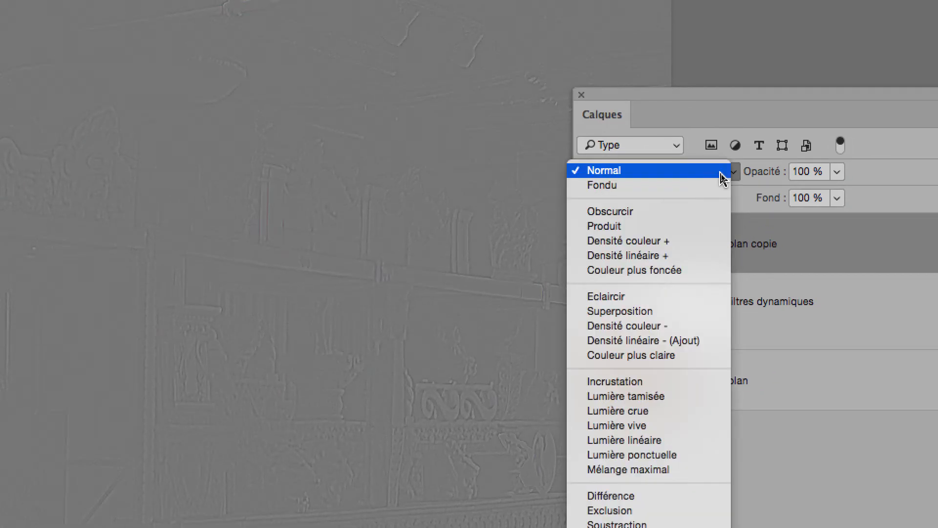
pyautogui.click(721, 173)
pyautogui.click(720, 173)
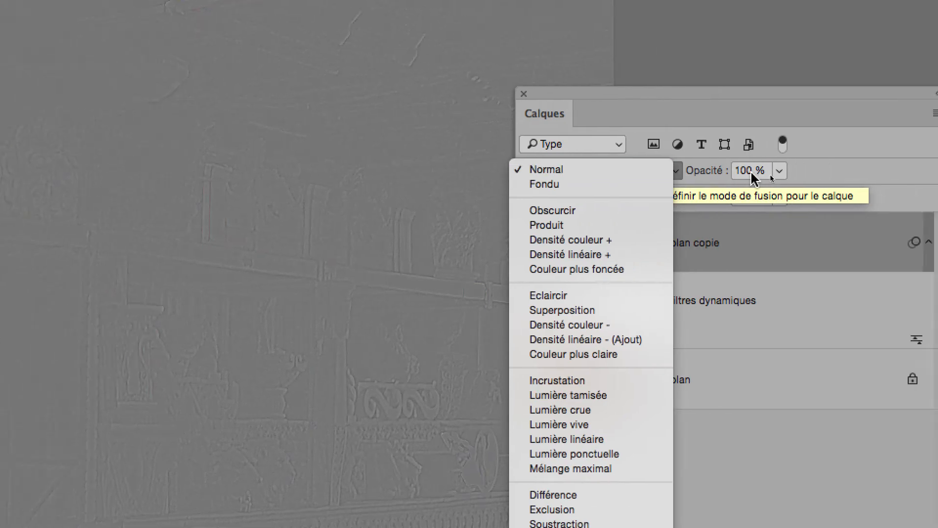
pyautogui.click(717, 175)
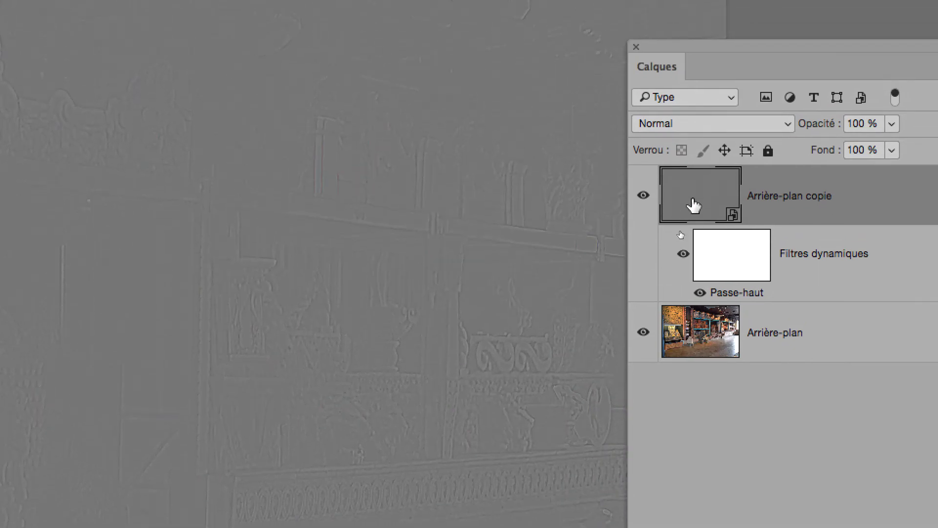
pyautogui.click(689, 175)
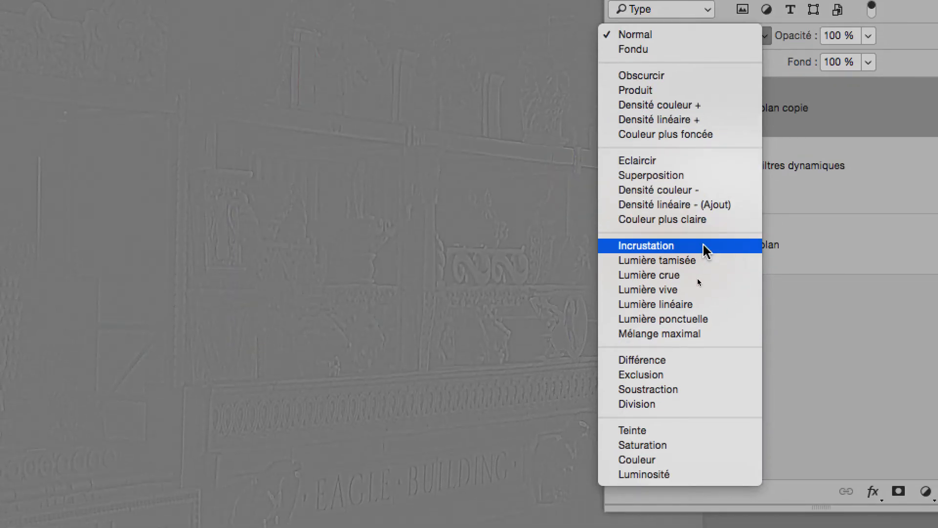
pyautogui.click(703, 246)
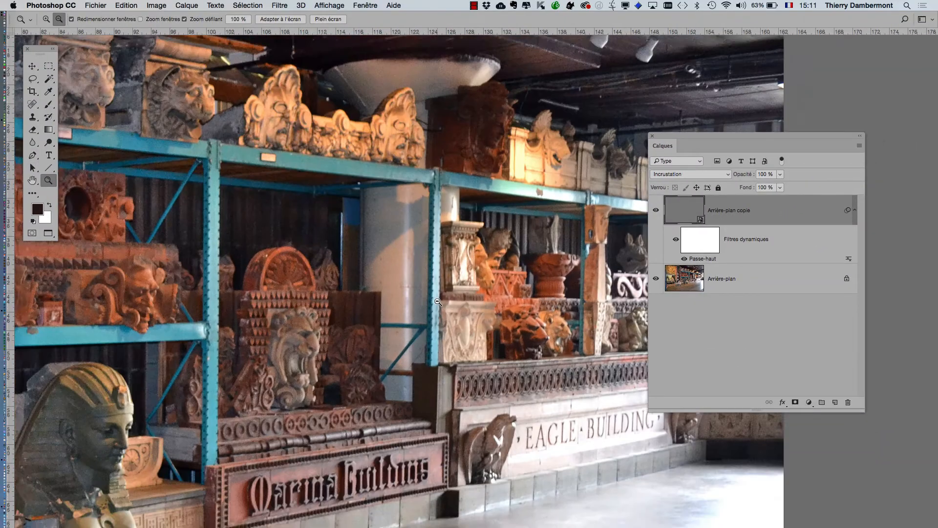
# Step: Compare the sculptures' details up close with the Arrière-plan copie layer hidden and shown
pyautogui.click(438, 301)
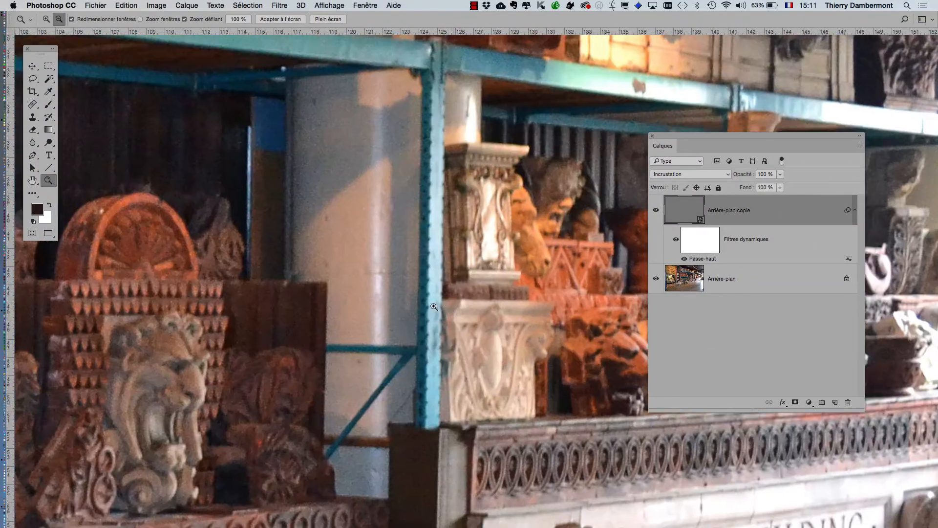
pyautogui.hscroll(10, 554, 292)
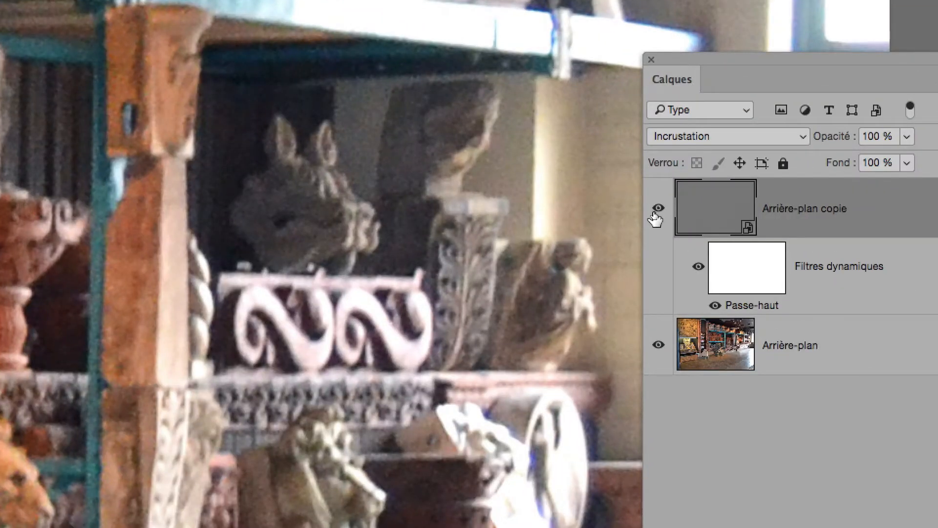
pyautogui.click(658, 210)
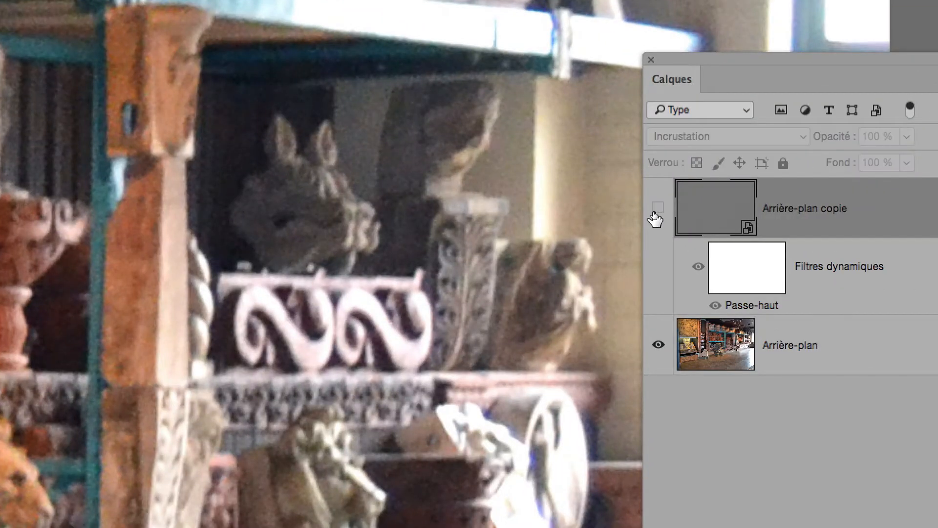
pyautogui.click(657, 209)
pyautogui.click(658, 209)
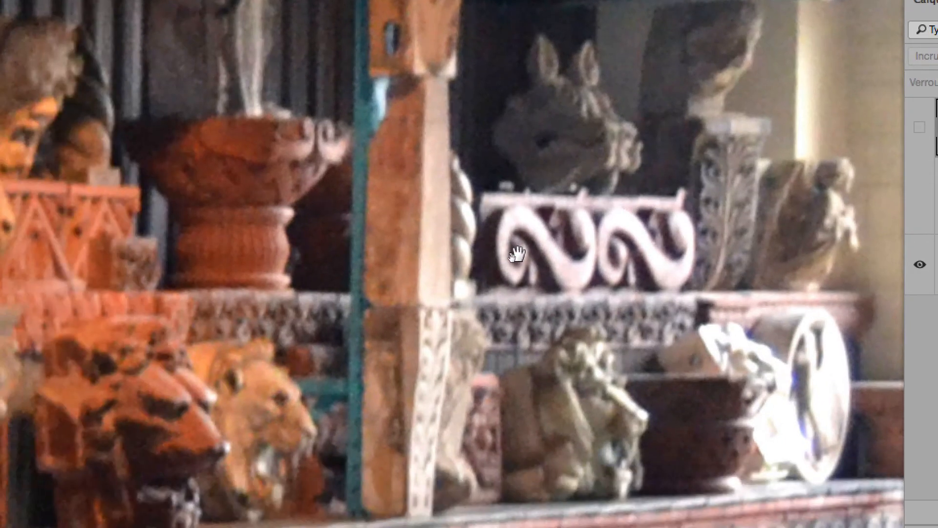
pyautogui.moveTo(517, 254); pyautogui.dragTo(831, 186)
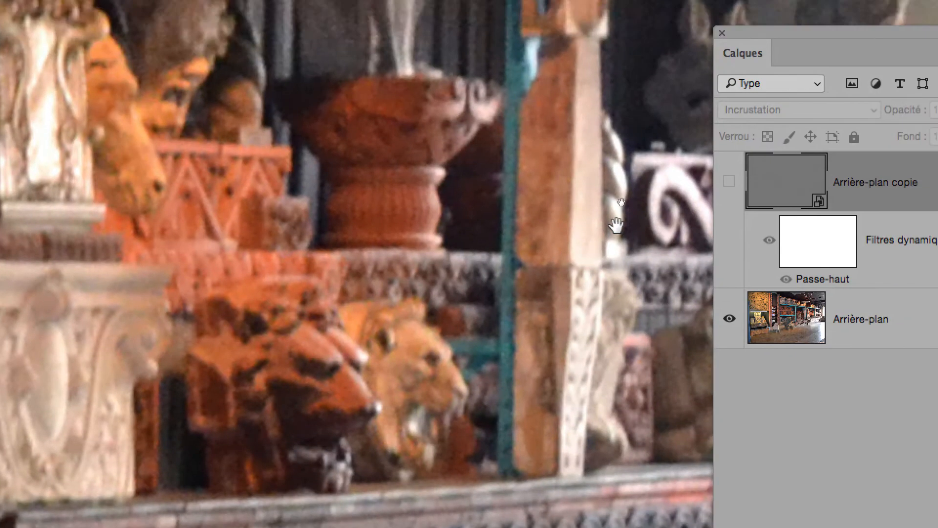
pyautogui.moveTo(616, 224); pyautogui.dragTo(676, 178)
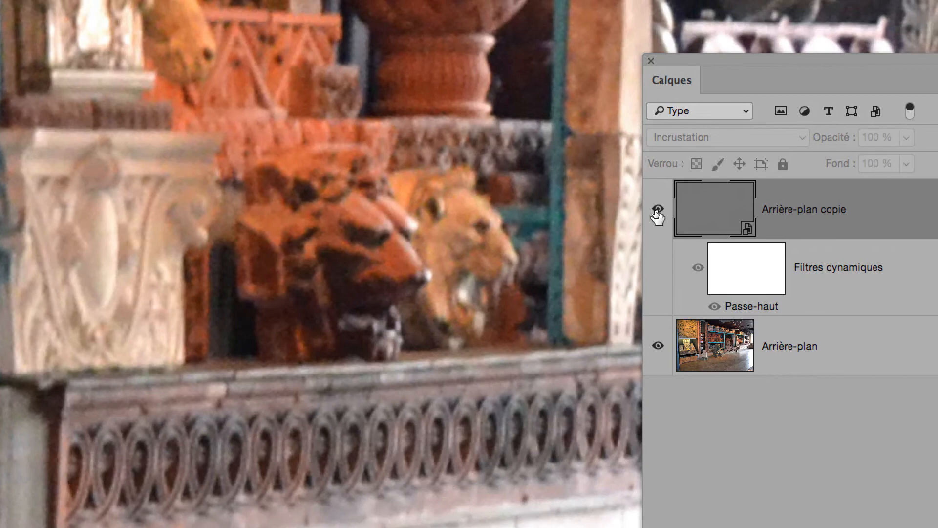
pyautogui.click(729, 182)
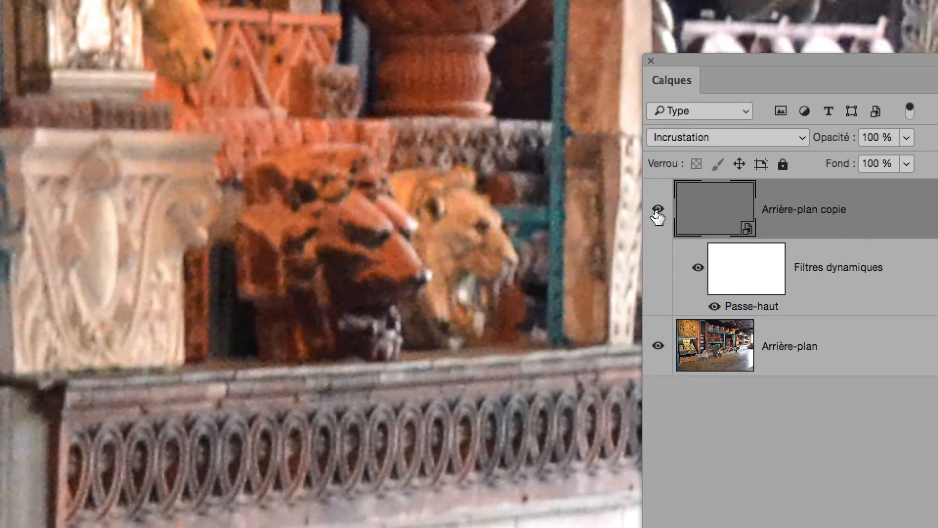
# Step: Reopen the Passe-haut smart filter's settings and raise its radius to 3,3 pixels
pyautogui.keyDown('alt'); pyautogui.click(613, 229); pyautogui.keyUp('alt')
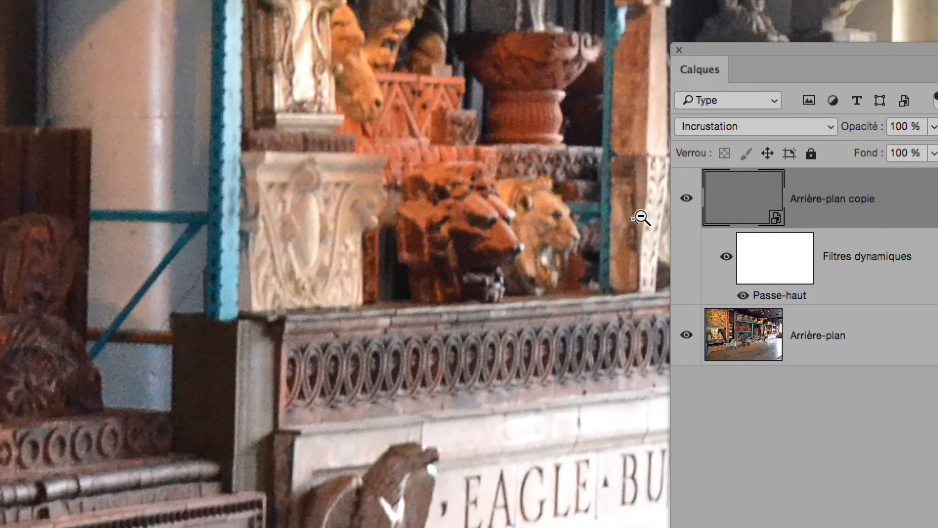
pyautogui.moveTo(641, 215); pyautogui.dragTo(558, 223)
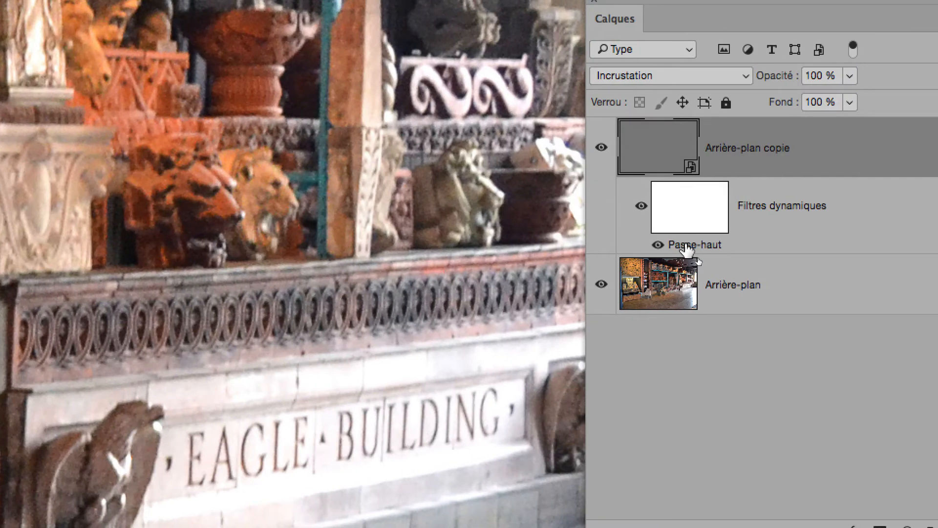
pyautogui.doubleClick(686, 245)
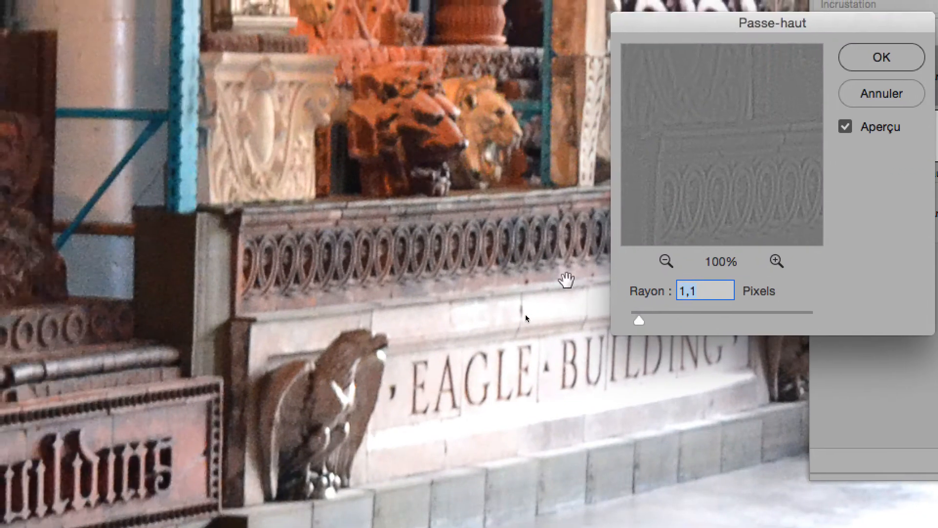
pyautogui.moveTo(567, 280); pyautogui.dragTo(573, 399)
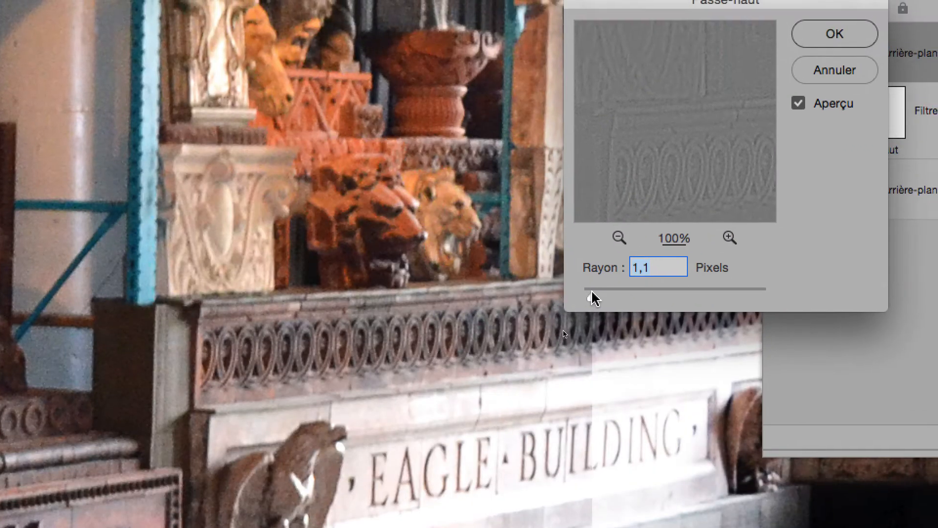
pyautogui.moveTo(588, 297)
pyautogui.mouseDown()
pyautogui.moveTo(611, 297)
pyautogui.moveTo(598, 296)
pyautogui.mouseUp()
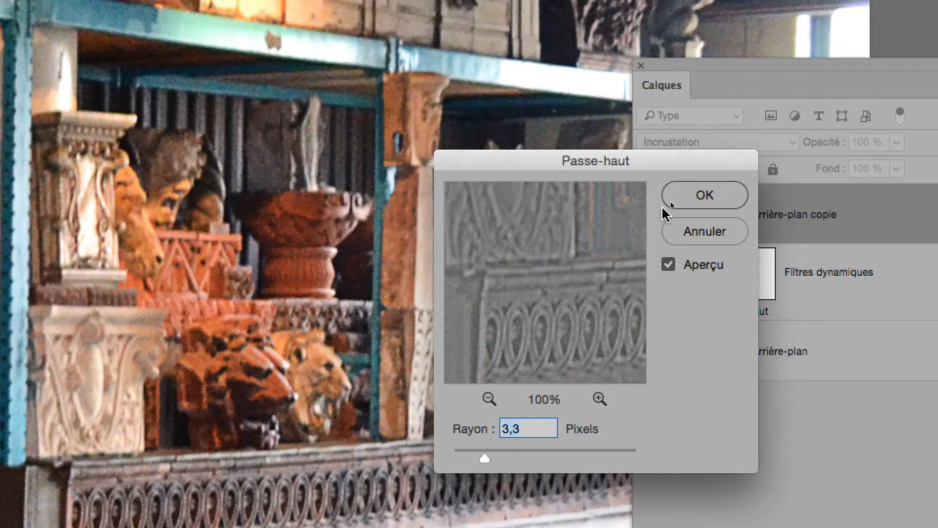
pyautogui.click(821, 33)
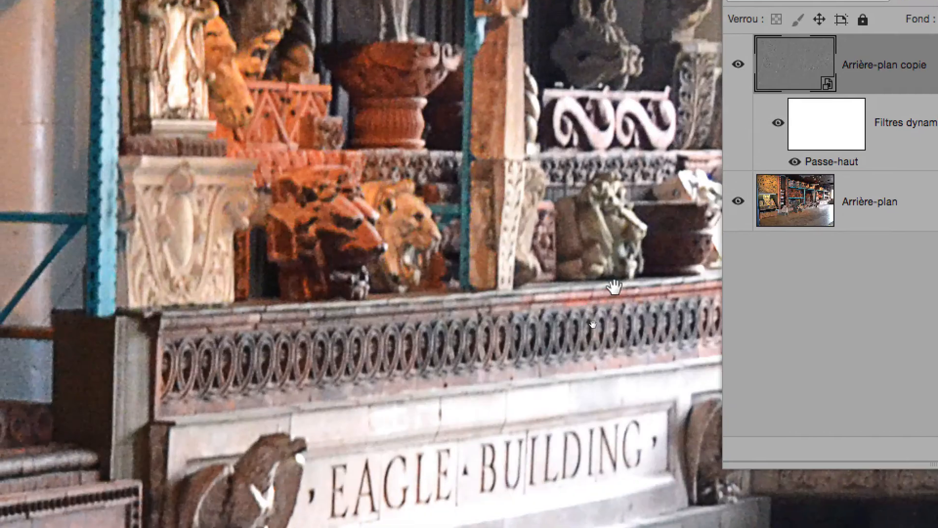
# Step: Compare the photo around the Eagle Building sign before and after the stronger sharpening by toggling the Arrière-plan copie layer's visibility
pyautogui.moveTo(556, 403); pyautogui.dragTo(587, 230)
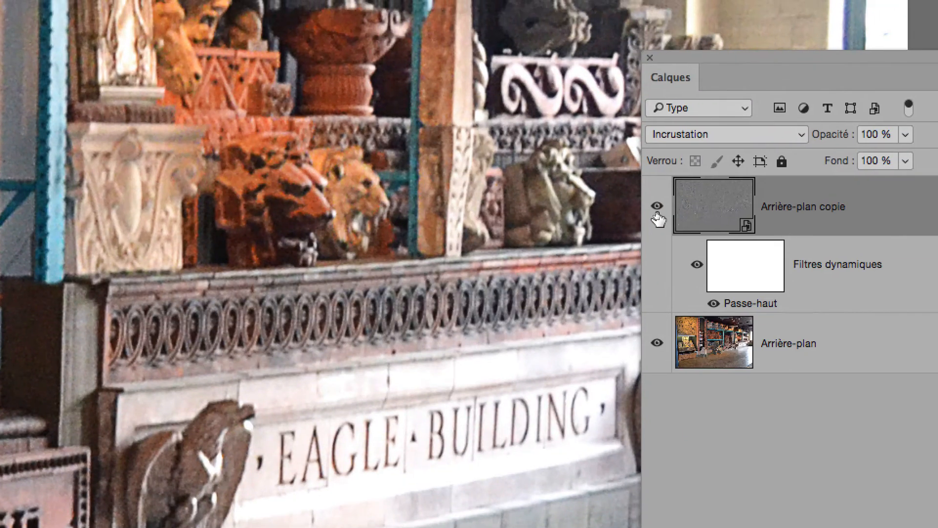
pyautogui.click(720, 173)
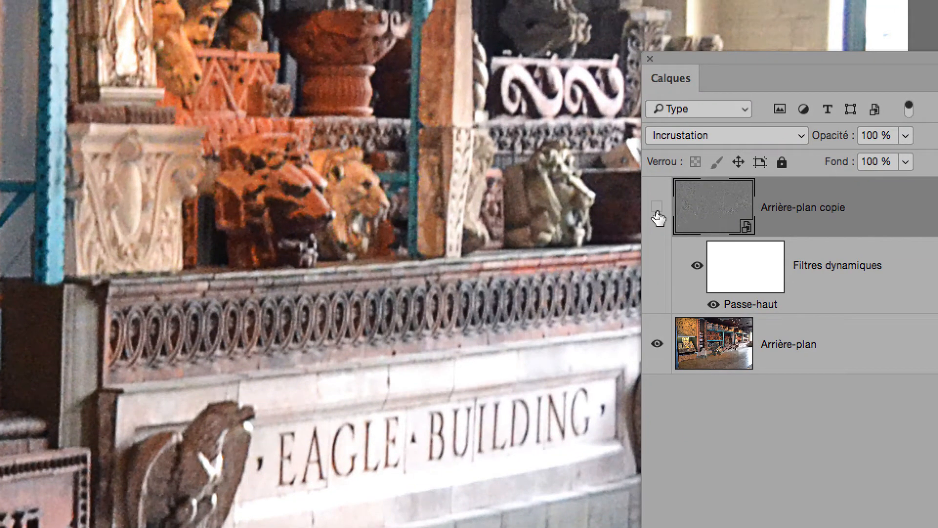
pyautogui.click(656, 214)
pyautogui.click(656, 214)
pyautogui.click(656, 214)
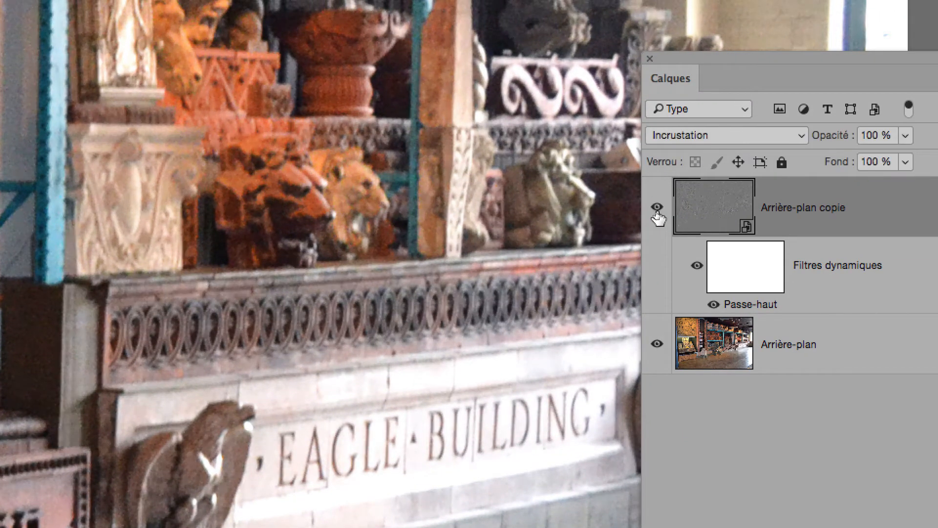
pyautogui.click(657, 214)
pyautogui.click(657, 214)
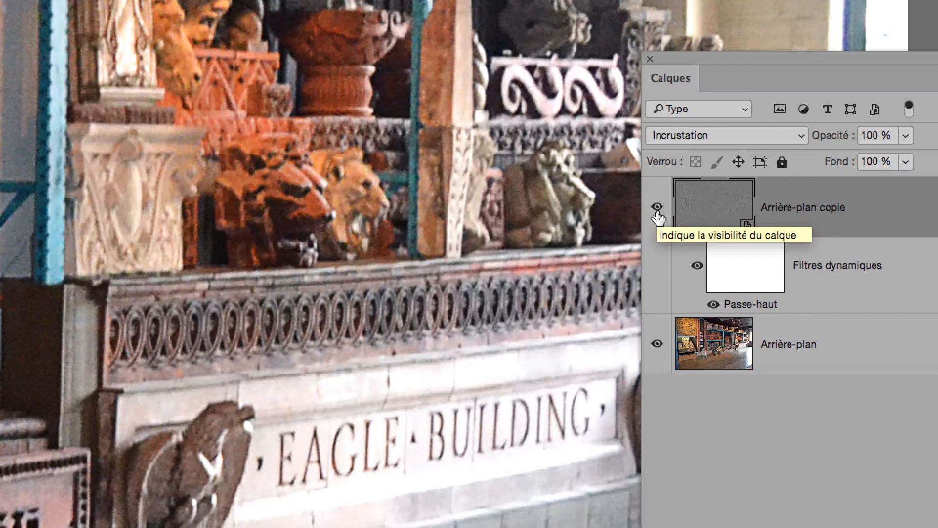
# Step: Recheck the sharpening on the carved frieze and lettering by hiding and showing the Arrière-plan copie layer again
pyautogui.click(657, 215)
pyautogui.click(657, 216)
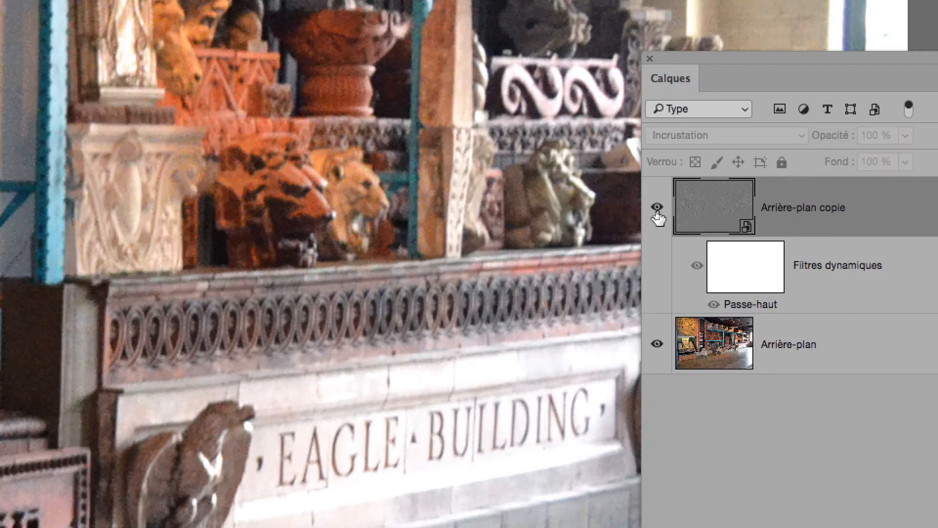
pyautogui.click(657, 217)
pyautogui.click(657, 216)
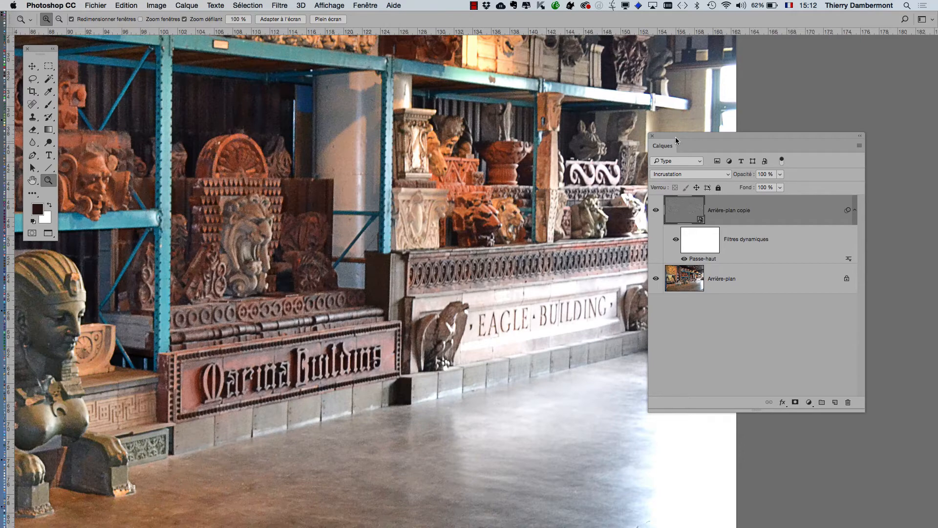
# Step: Move the Calques panel farther off the photo to uncover the end of the Eagle Building wall
pyautogui.moveTo(675, 136); pyautogui.dragTo(711, 56)
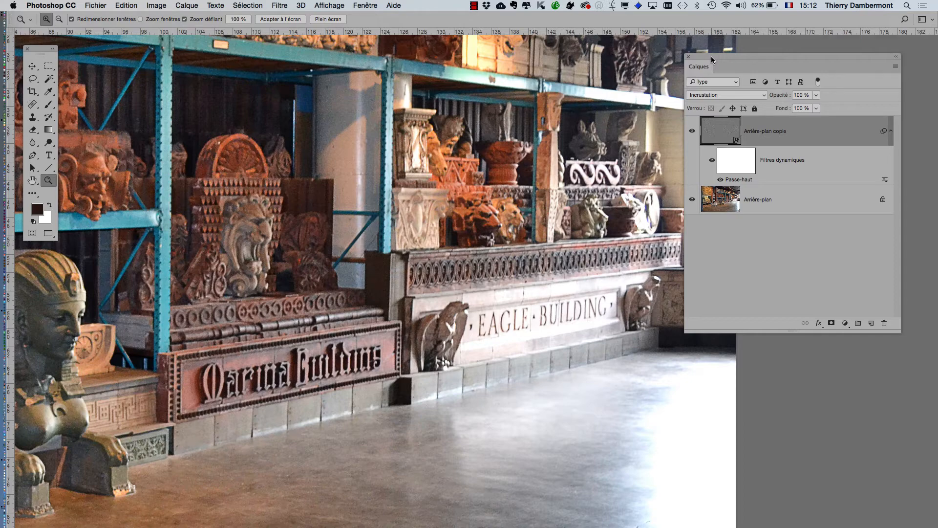
pyautogui.moveTo(757, 58); pyautogui.dragTo(764, 66)
# Step: Save the document as a new Photoshop file named dsc_1266-passe-haut-01.psd, keeping the layers and the existing dsc_1266.psd
pyautogui.click(95, 5)
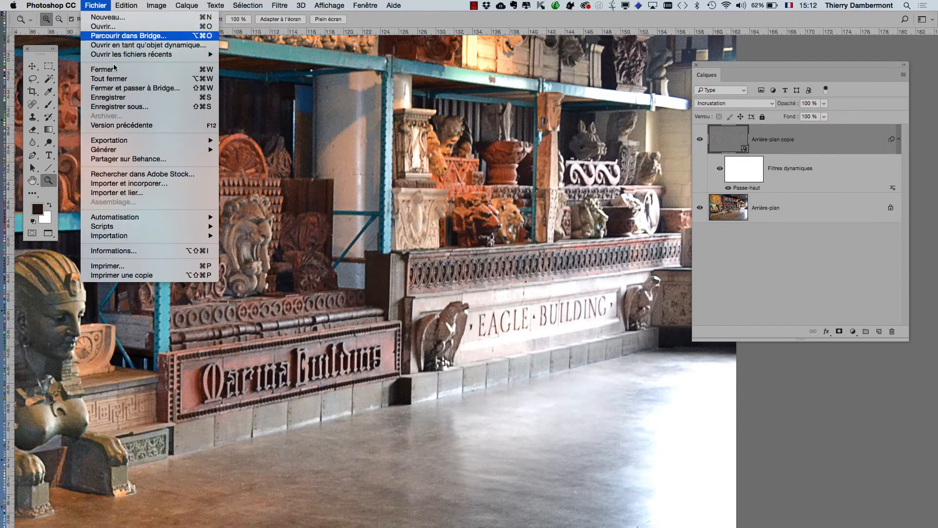
pyautogui.click(126, 98)
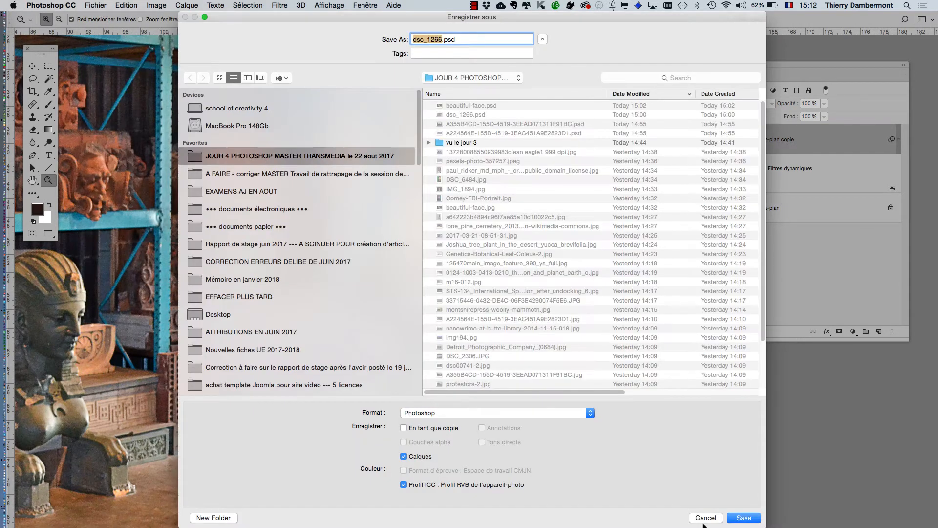
pyautogui.click(749, 519)
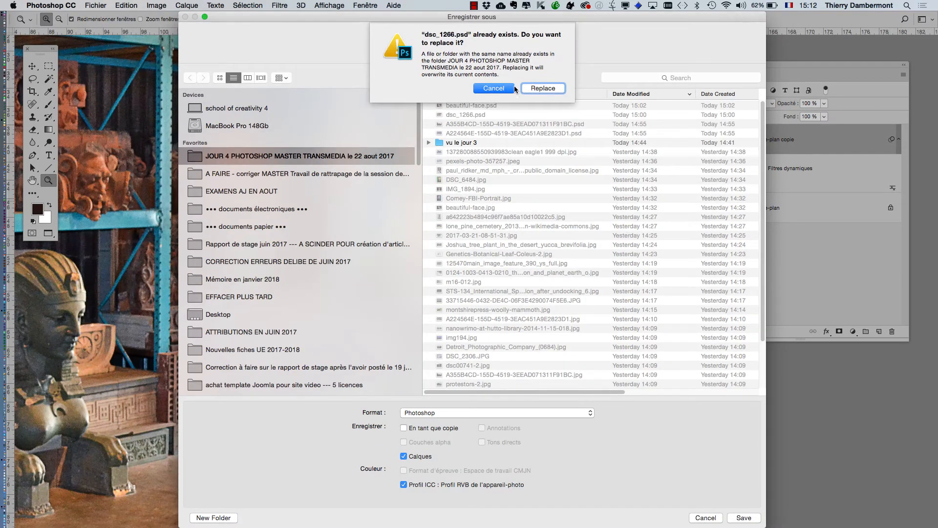
pyautogui.press('Escape')
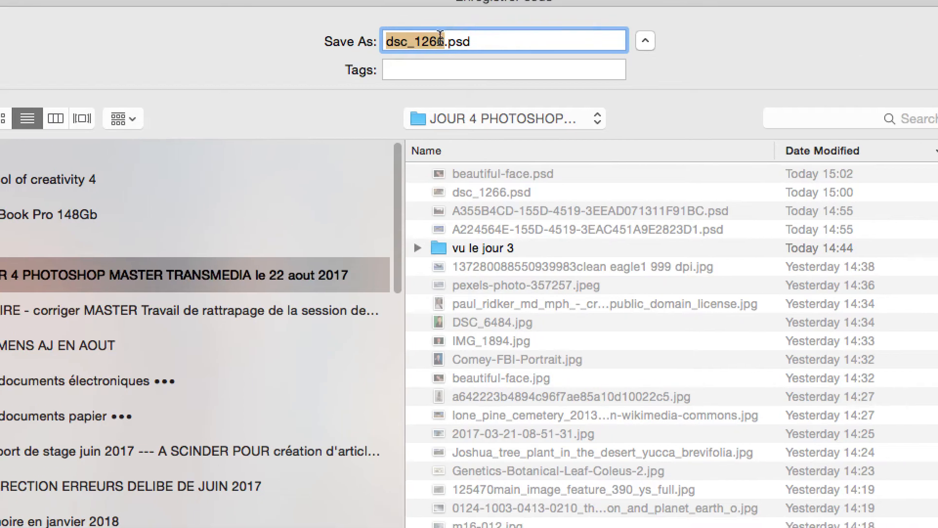
pyautogui.click(440, 39)
pyautogui.write('-')
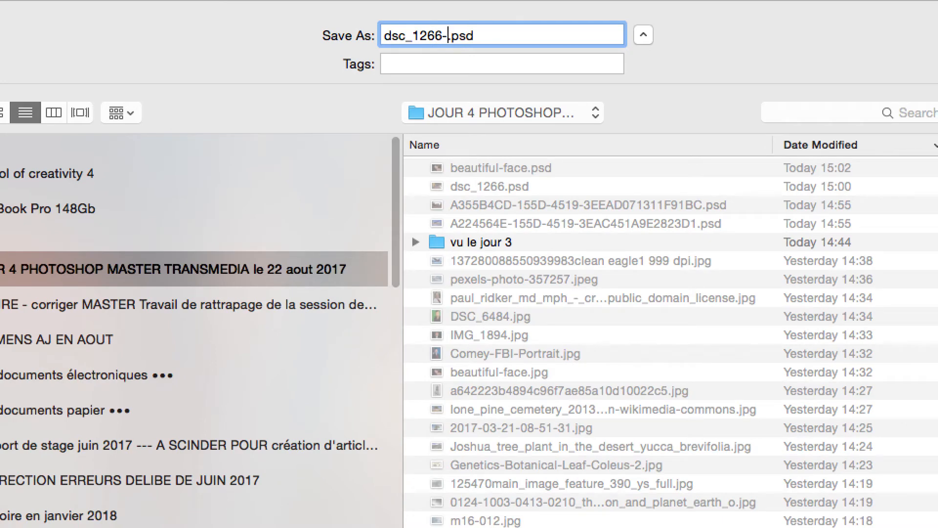
pyautogui.write('passe-h')
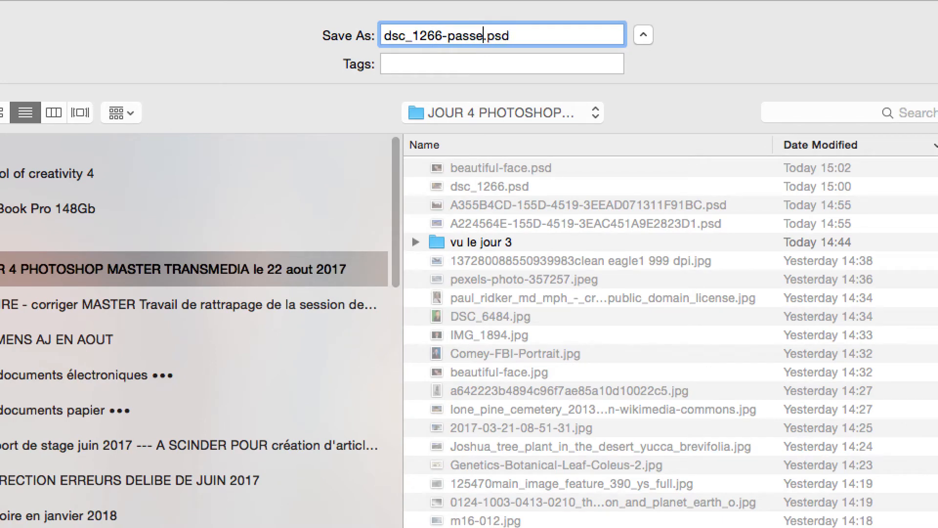
pyautogui.write('aut-01')
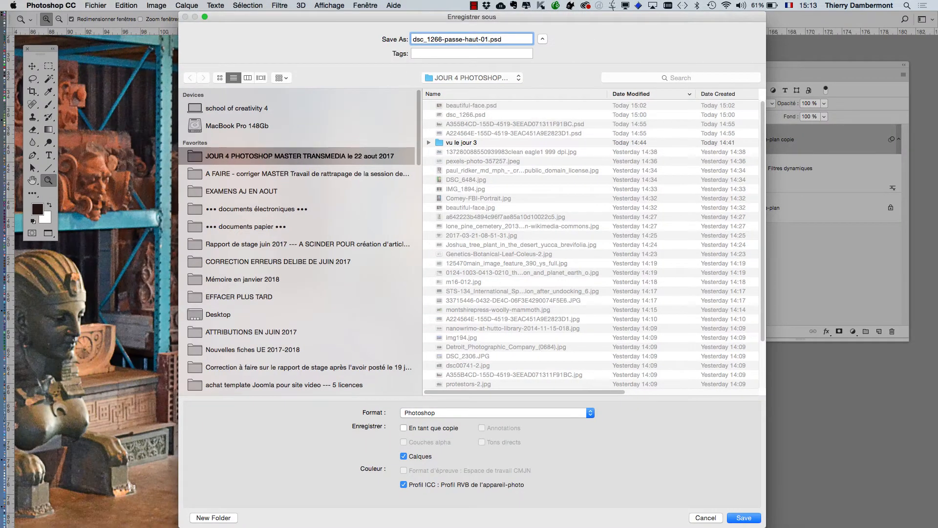
pyautogui.press('Return')
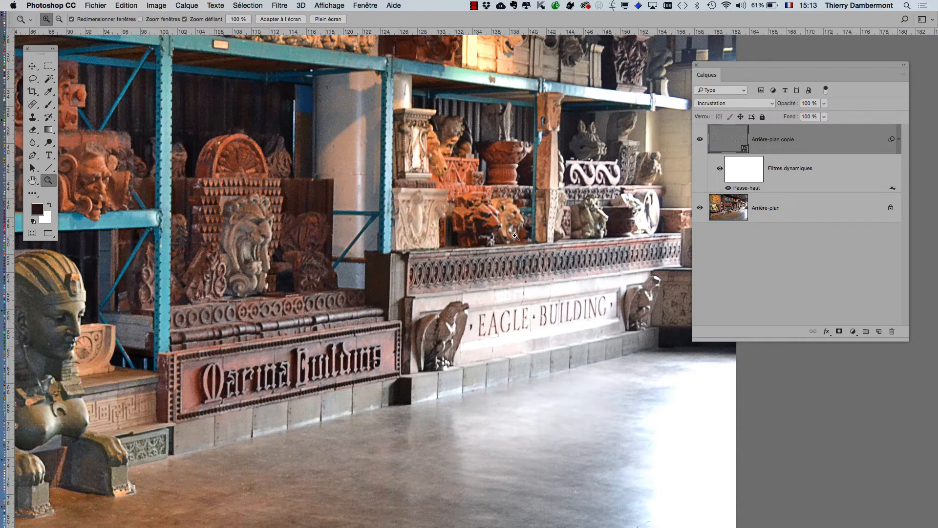
# Step: Zoom the photo out to 50 % and display the Navigation panel
pyautogui.keyDown('alt'); pyautogui.click(476, 250); pyautogui.keyUp('alt')
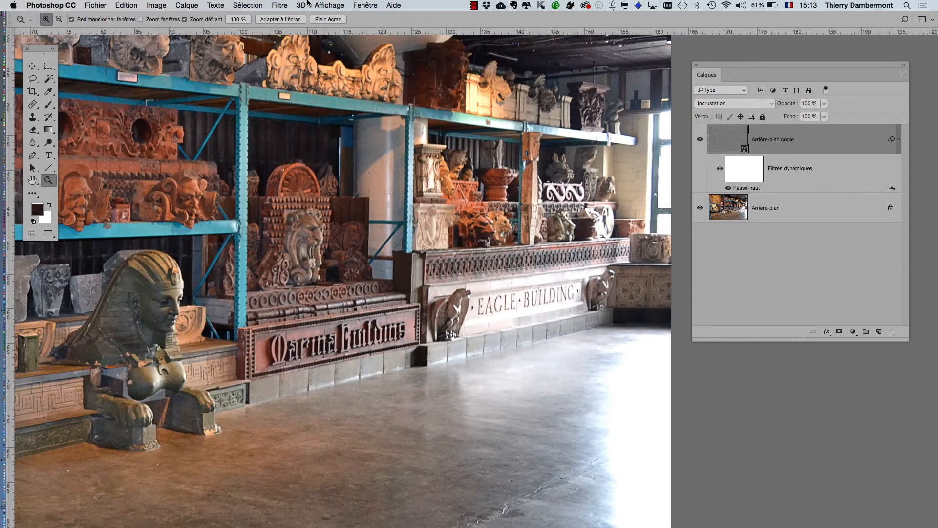
pyautogui.click(364, 5)
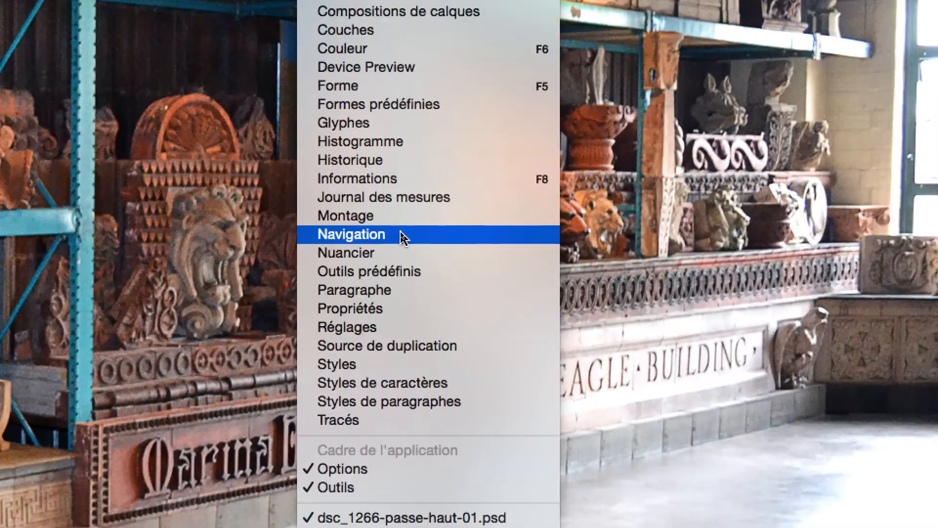
pyautogui.click(401, 237)
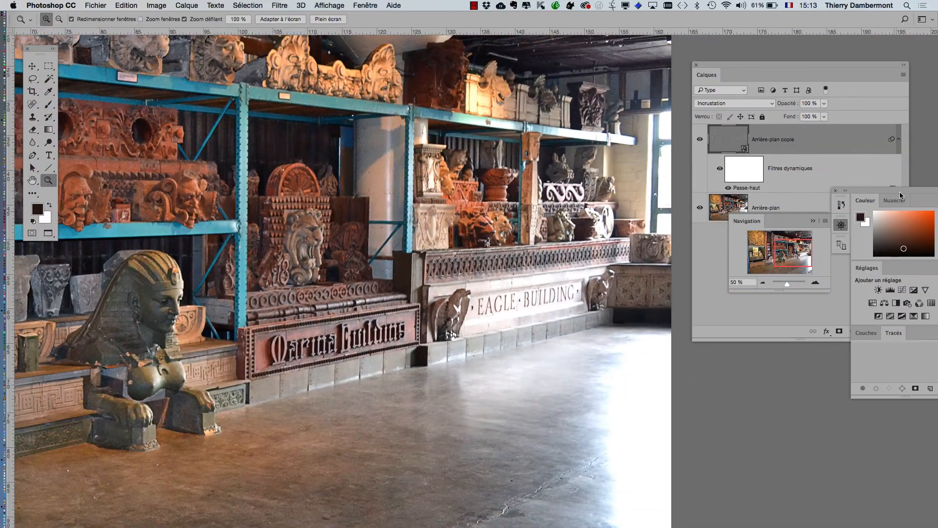
# Step: Detach the Navigation panel from its group, close the other panels, and expand it over the photo
pyautogui.moveTo(887, 189); pyautogui.dragTo(517, 169)
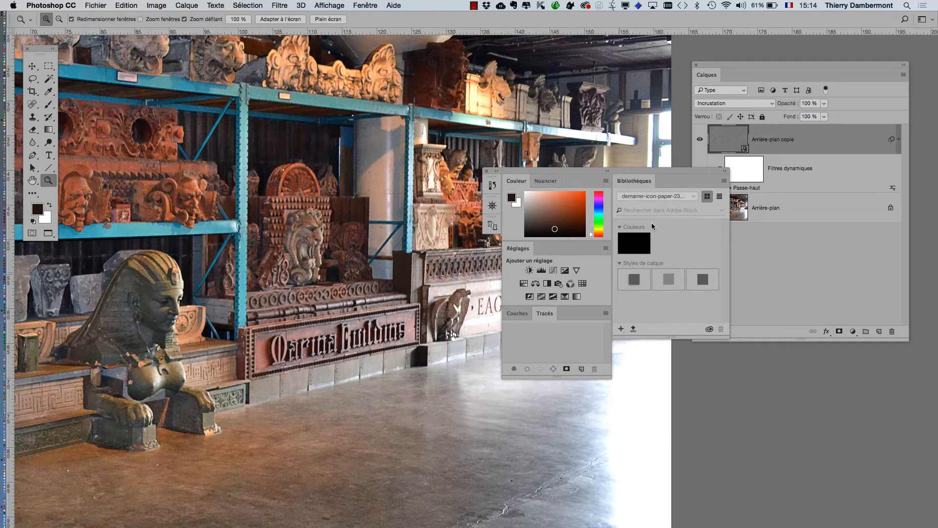
pyautogui.moveTo(492, 205); pyautogui.dragTo(246, 145)
pyautogui.click(486, 171)
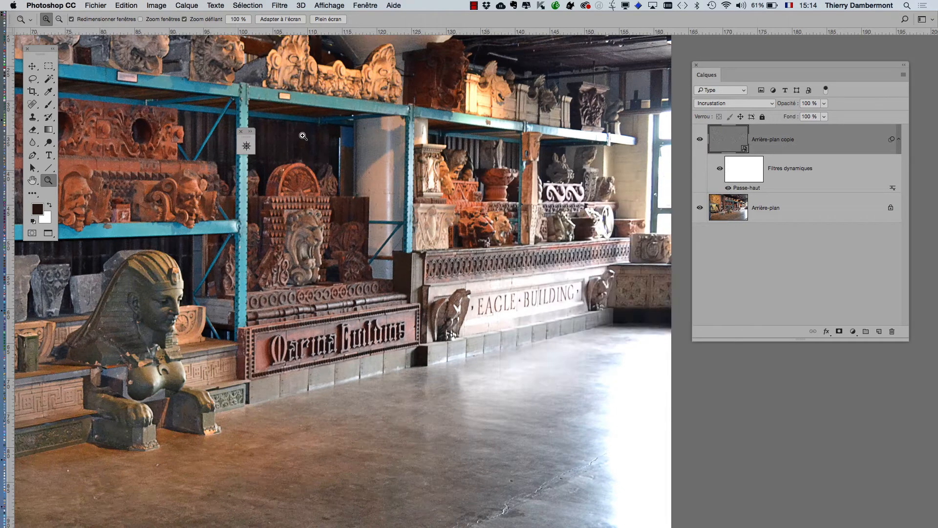
pyautogui.click(246, 146)
pyautogui.moveTo(267, 145); pyautogui.dragTo(395, 113)
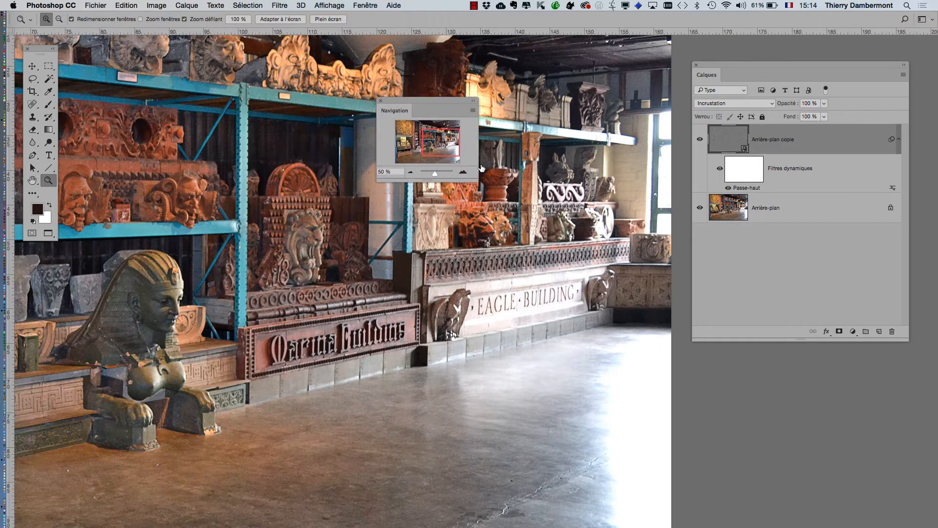
pyautogui.press('alt')
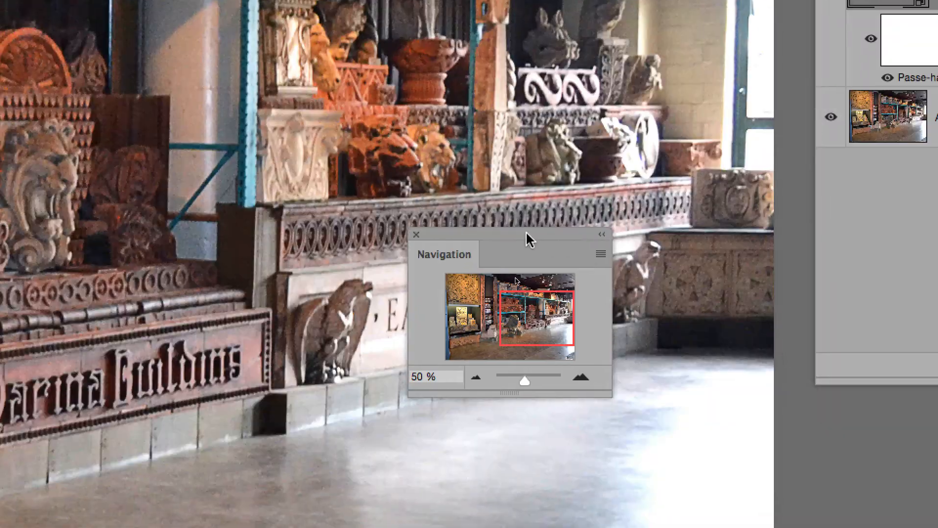
# Step: Enlarge the Navigation panel for a bigger preview and place it below the repositioned Calques panel
pyautogui.moveTo(526, 234); pyautogui.dragTo(364, 271)
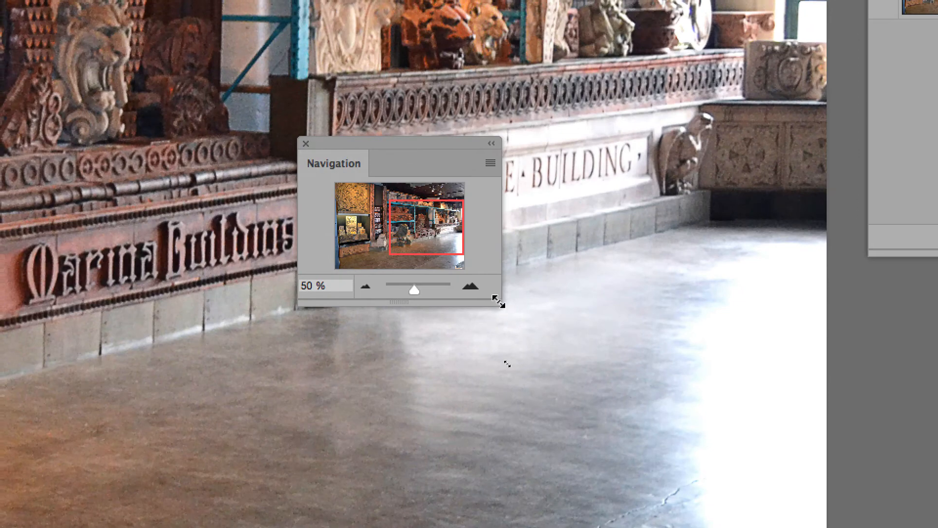
pyautogui.moveTo(449, 433); pyautogui.dragTo(481, 457)
pyautogui.moveTo(511, 310); pyautogui.dragTo(786, 460)
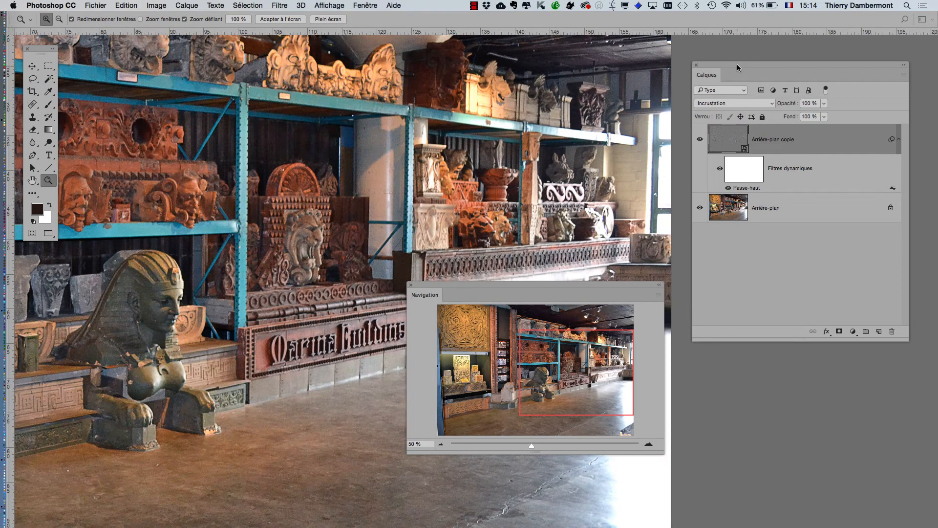
pyautogui.moveTo(737, 64); pyautogui.dragTo(734, 39)
pyautogui.moveTo(536, 287); pyautogui.dragTo(613, 307)
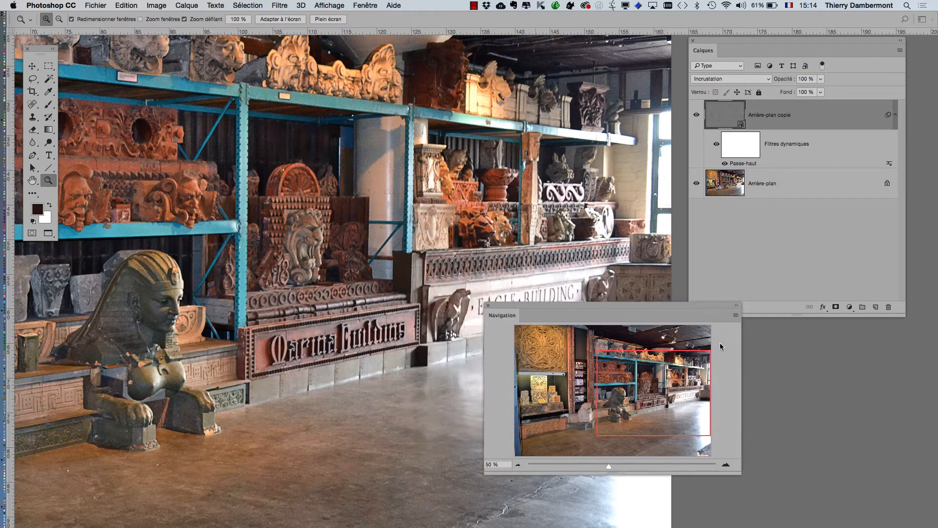
pyautogui.moveTo(719, 346); pyautogui.dragTo(722, 347)
# Step: Inspect areas of the photo up close by moving the Navigation preview frame across it, then zoom back out
pyautogui.keyDown('alt'); pyautogui.scroll(10, 431, 246); pyautogui.keyUp('alt')
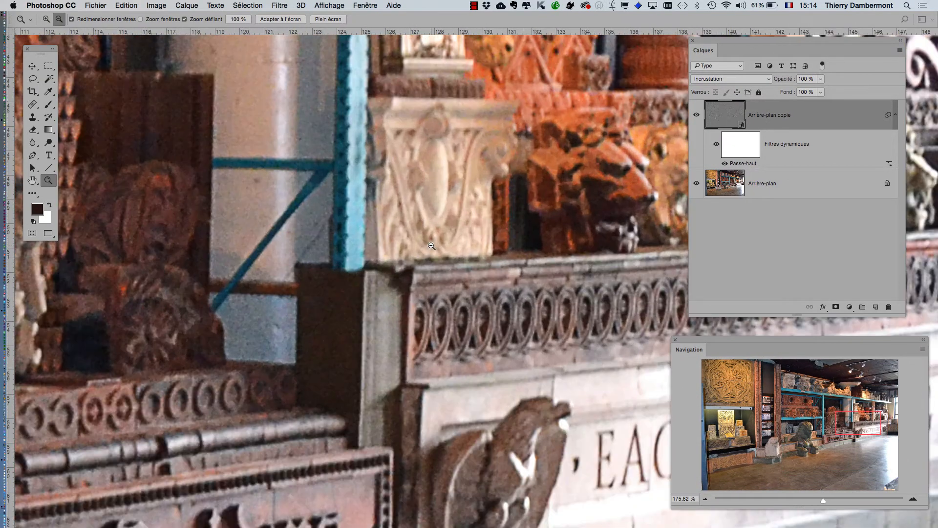
pyautogui.scroll(1, 432, 246)
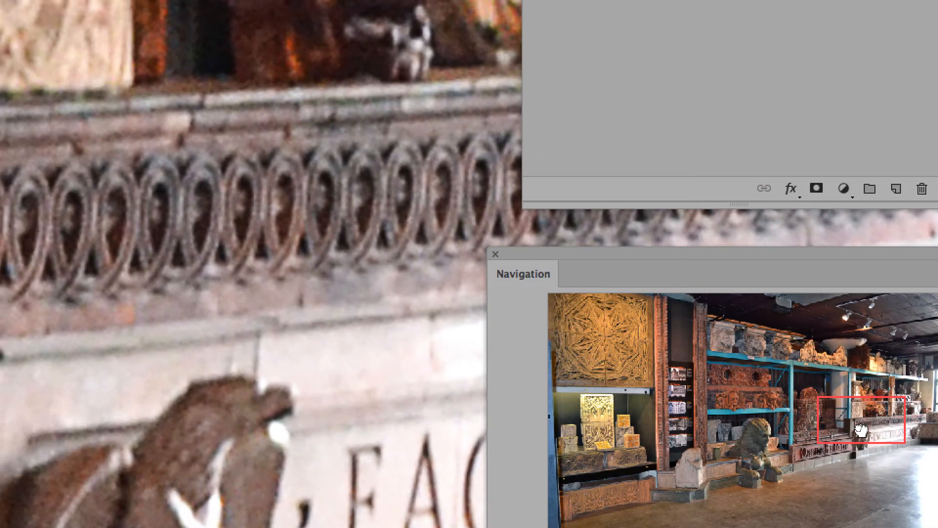
pyautogui.moveTo(846, 419); pyautogui.dragTo(701, 383)
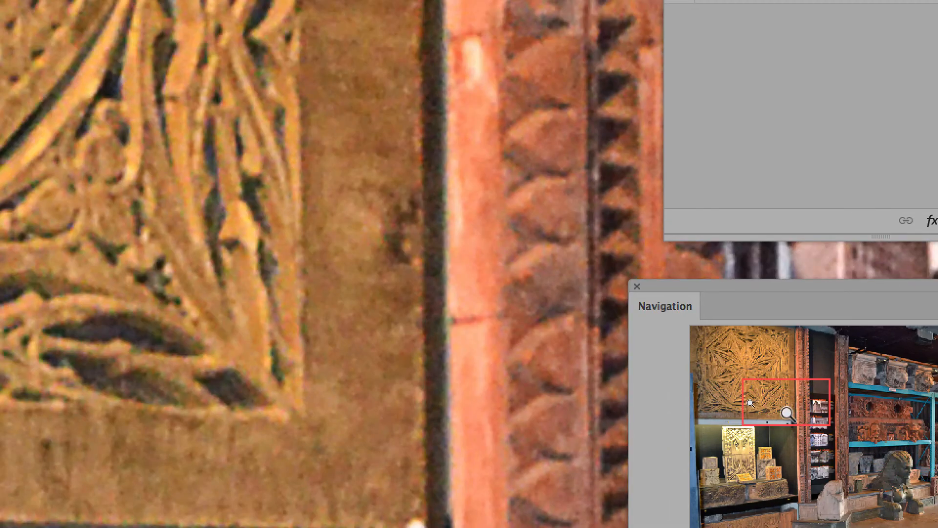
pyautogui.moveTo(787, 413); pyautogui.dragTo(794, 500)
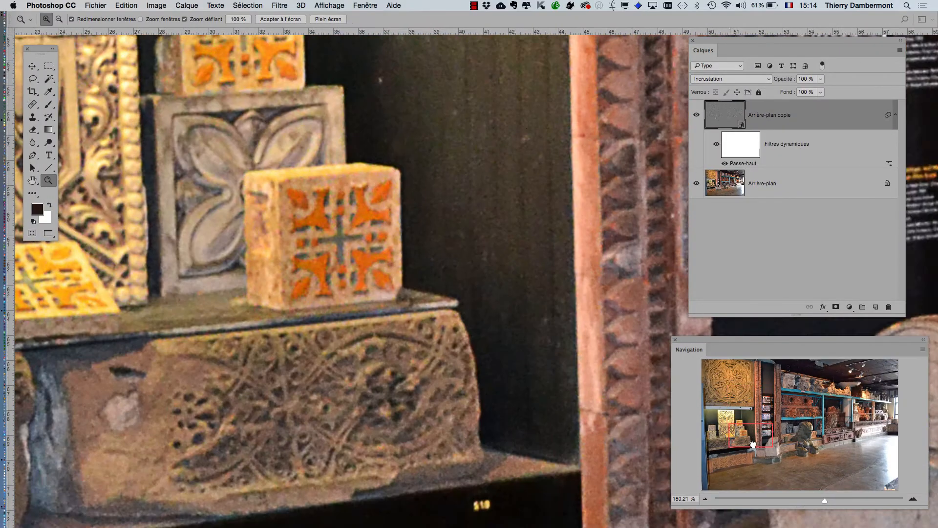
pyautogui.moveTo(752, 445); pyautogui.dragTo(788, 453)
pyautogui.keyDown('alt'); pyautogui.click(482, 342); pyautogui.keyUp('alt')
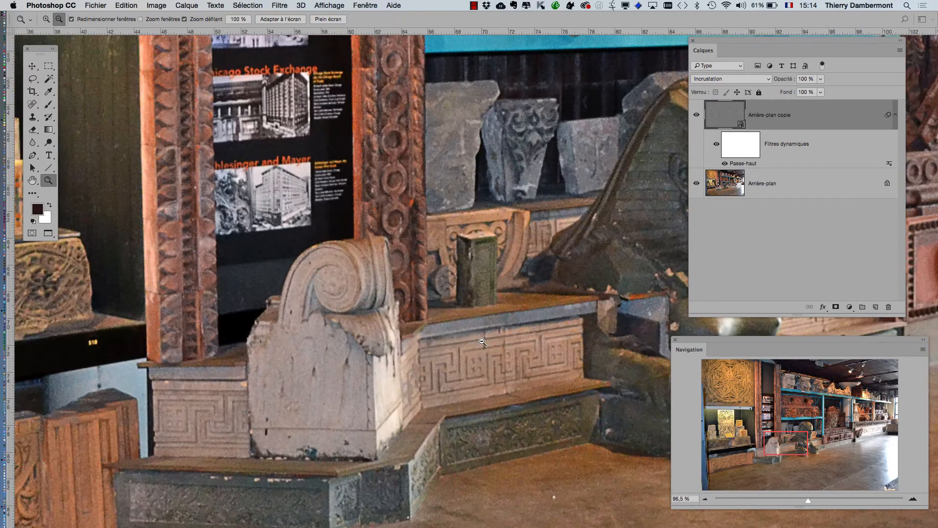
pyautogui.keyDown('alt'); pyautogui.click(482, 342); pyautogui.keyUp('alt')
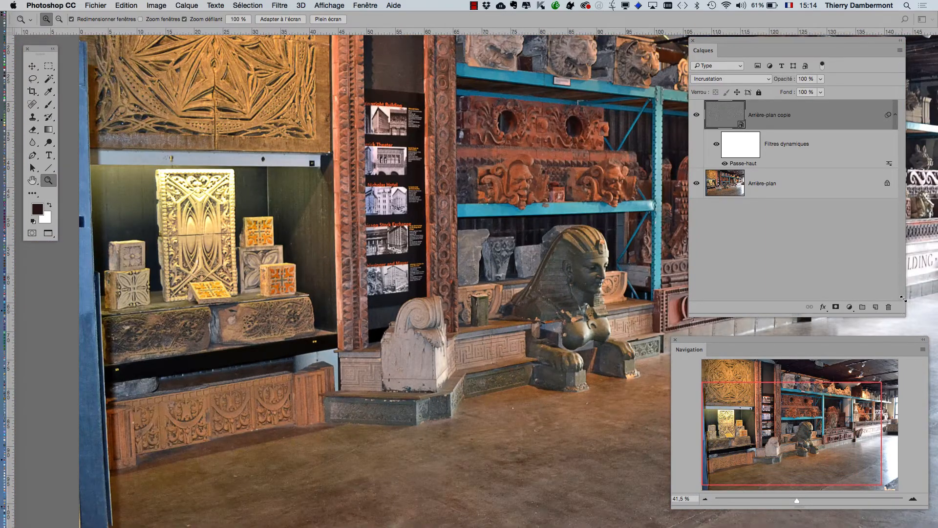
# Step: Shorten the Calques panel and move the Navigation panel up over its lower part
pyautogui.moveTo(903, 315); pyautogui.dragTo(916, 246)
pyautogui.moveTo(585, 233); pyautogui.dragTo(492, 211)
pyautogui.moveTo(699, 341); pyautogui.dragTo(632, 221)
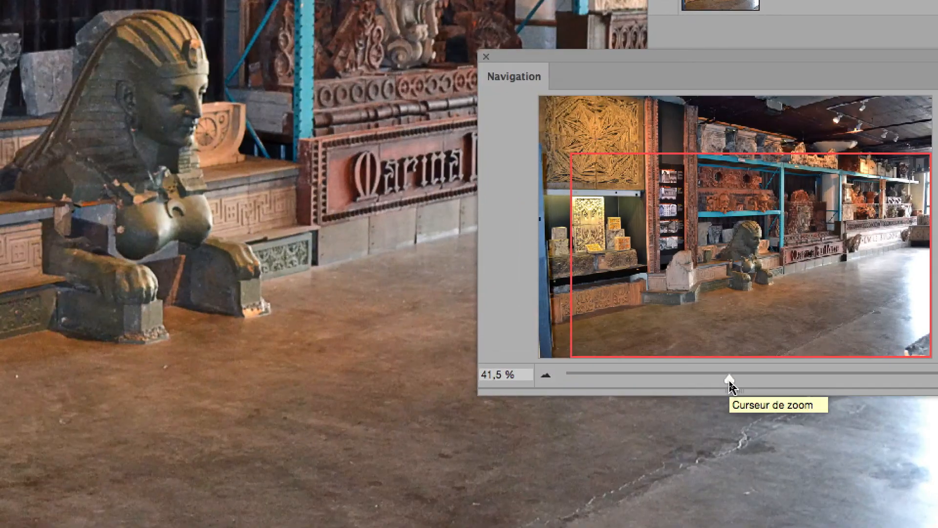
# Step: Vary the photo's magnification with the Navigation zoom slider and settle on 18,27 % to view the whole image
pyautogui.moveTo(730, 382)
pyautogui.mouseDown()
pyautogui.moveTo(655, 381)
pyautogui.moveTo(723, 381)
pyautogui.mouseUp()
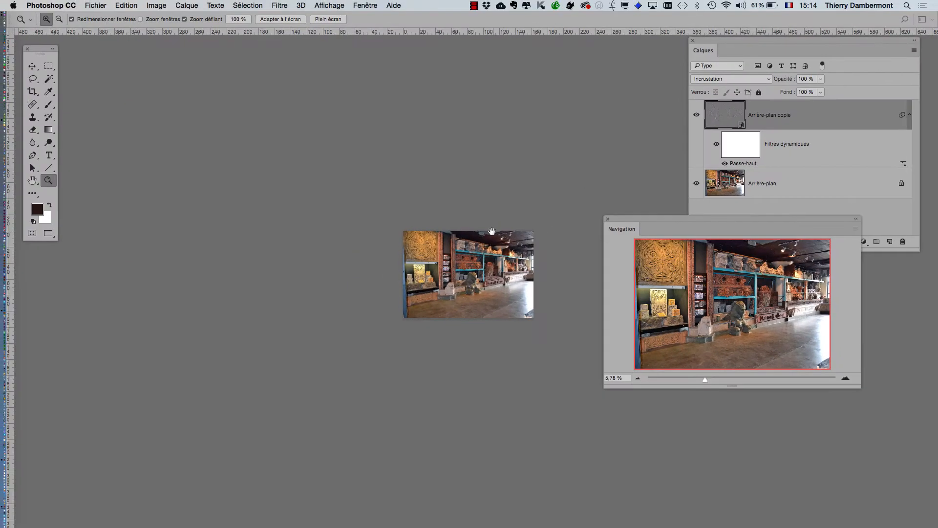
pyautogui.moveTo(284, 86); pyautogui.dragTo(15, 33)
pyautogui.moveTo(703, 381); pyautogui.dragTo(725, 380)
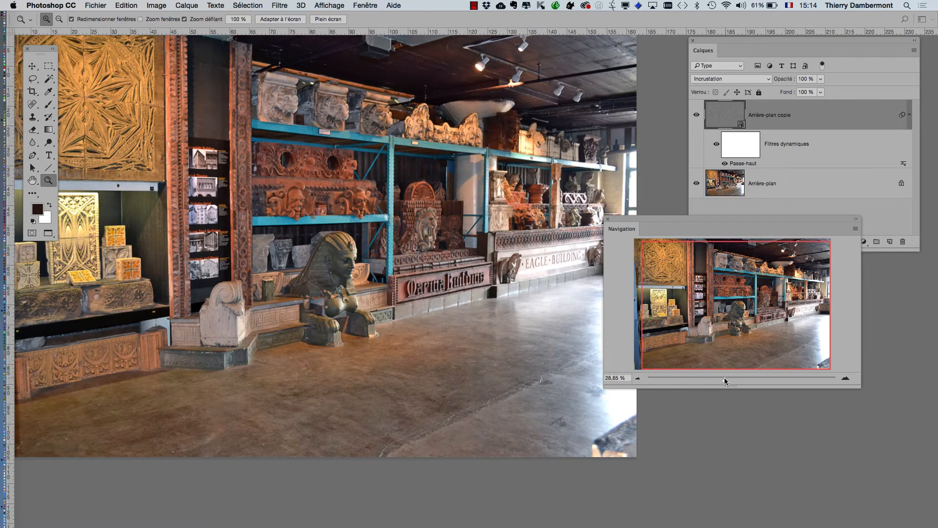
pyautogui.moveTo(725, 380); pyautogui.dragTo(717, 380)
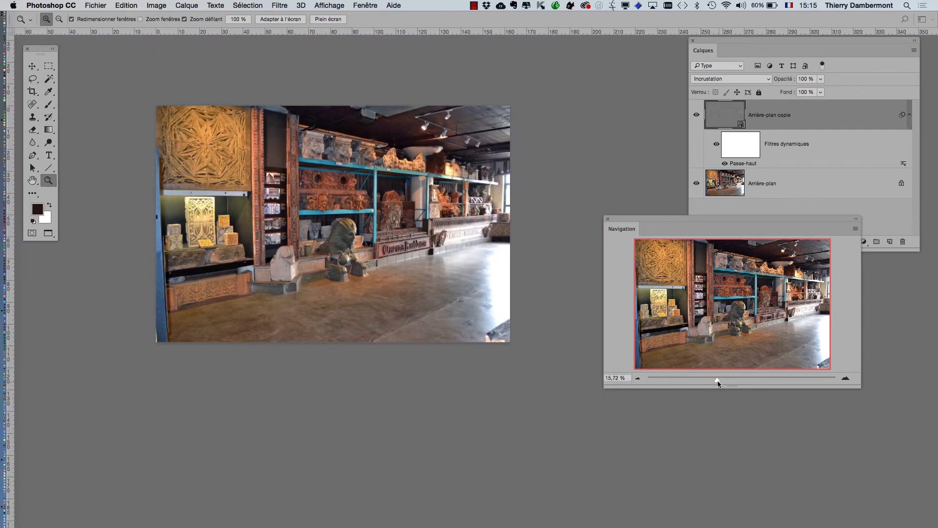
pyautogui.moveTo(718, 382); pyautogui.dragTo(720, 380)
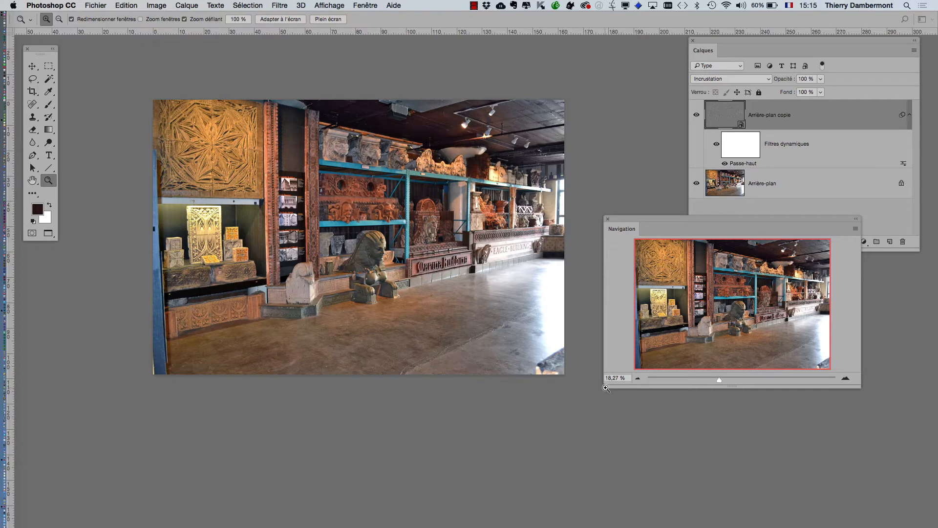
# Step: Activate the zoom percentage value in the Navigation panel, keeping the magnification at 18,27 %
pyautogui.press('alt')
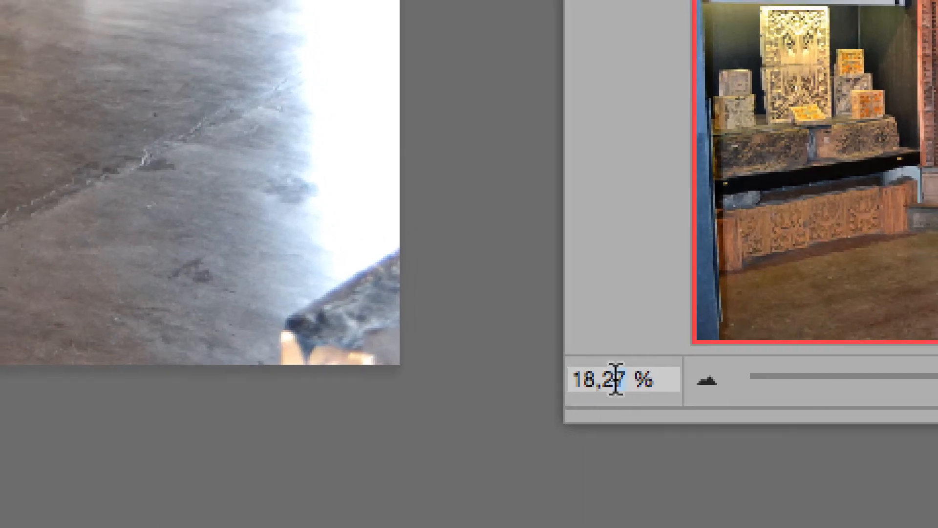
pyautogui.click(595, 352)
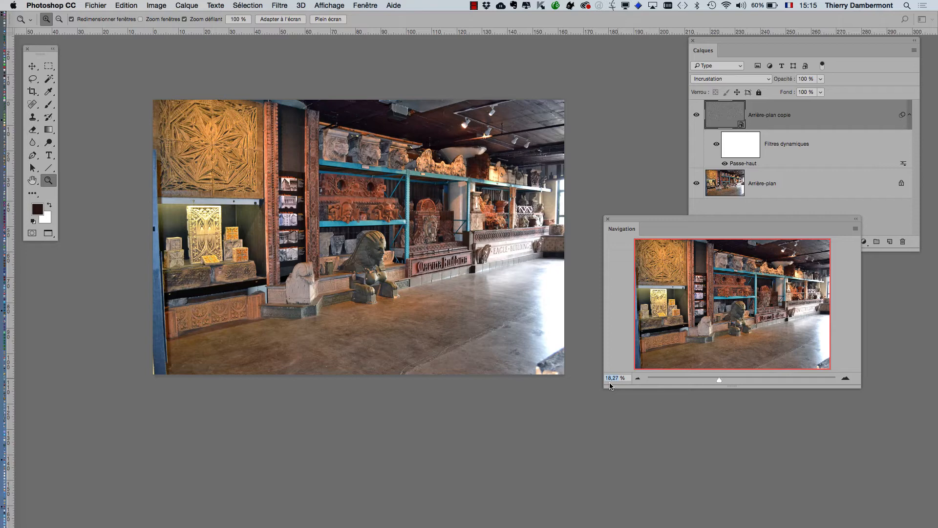
pyautogui.press('Return')
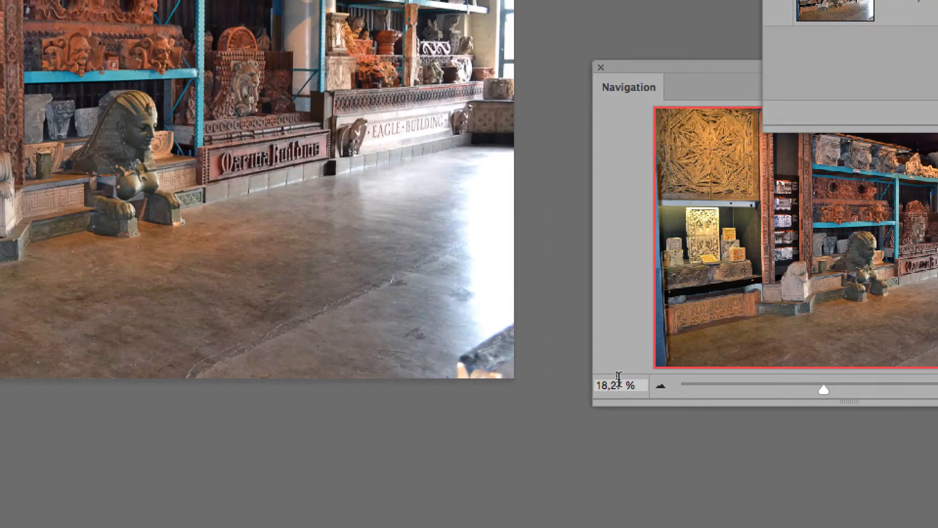
pyautogui.click(611, 368)
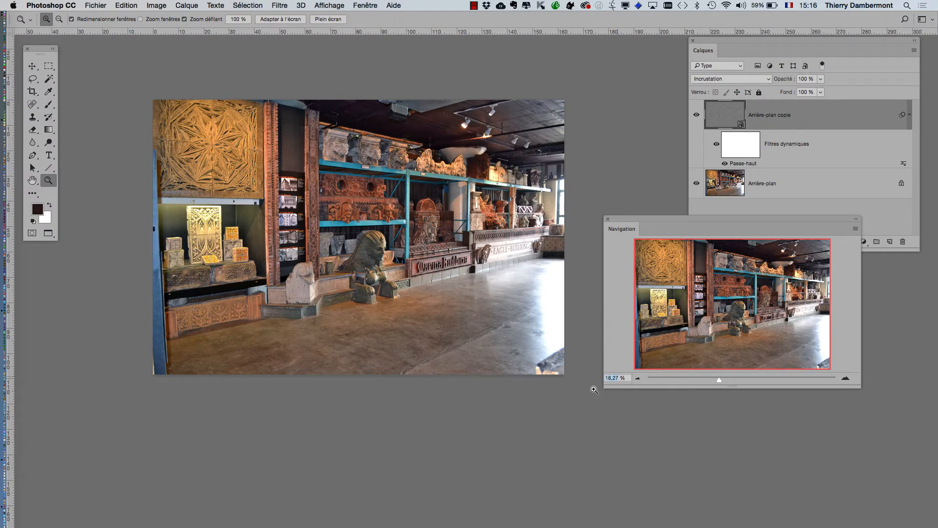
# Step: Open the Taille de l'image settings for the photo
pyautogui.click(157, 5)
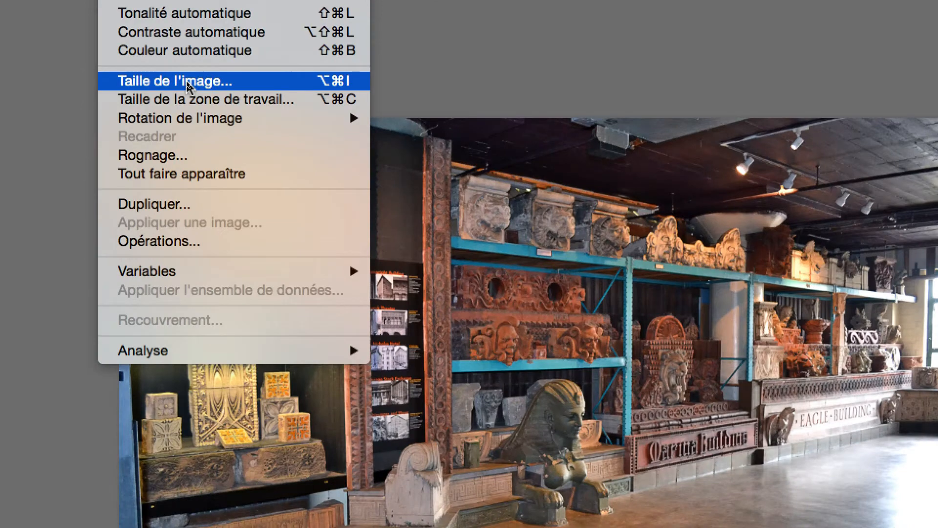
pyautogui.click(187, 84)
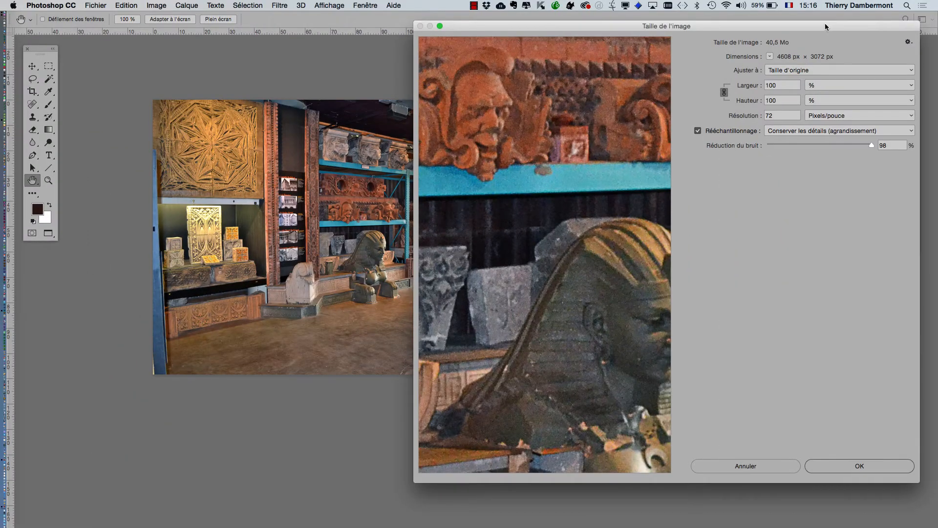
# Step: Shrink the image size dialog to reveal the photo, and set the image's width and height to 18,27 %
pyautogui.moveTo(880, 19); pyautogui.dragTo(577, 41)
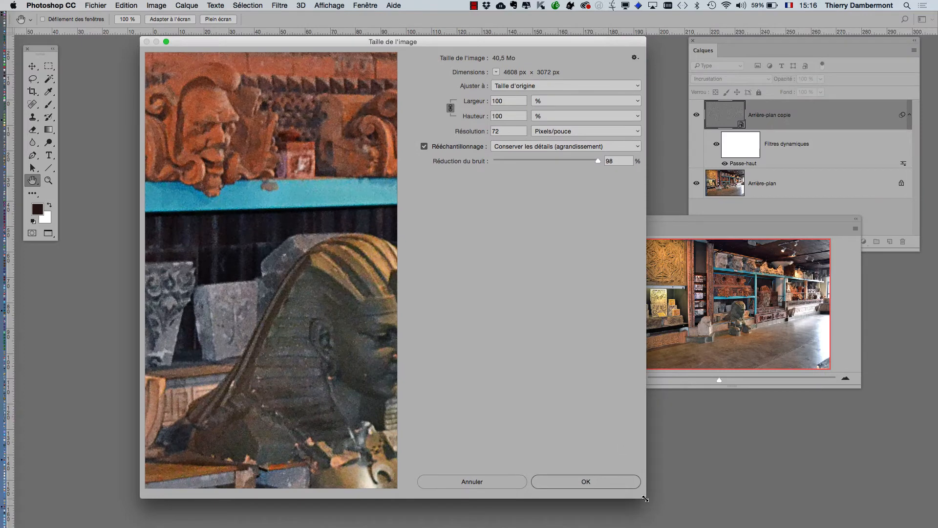
pyautogui.moveTo(646, 496); pyautogui.dragTo(704, 227)
pyautogui.press('alt')
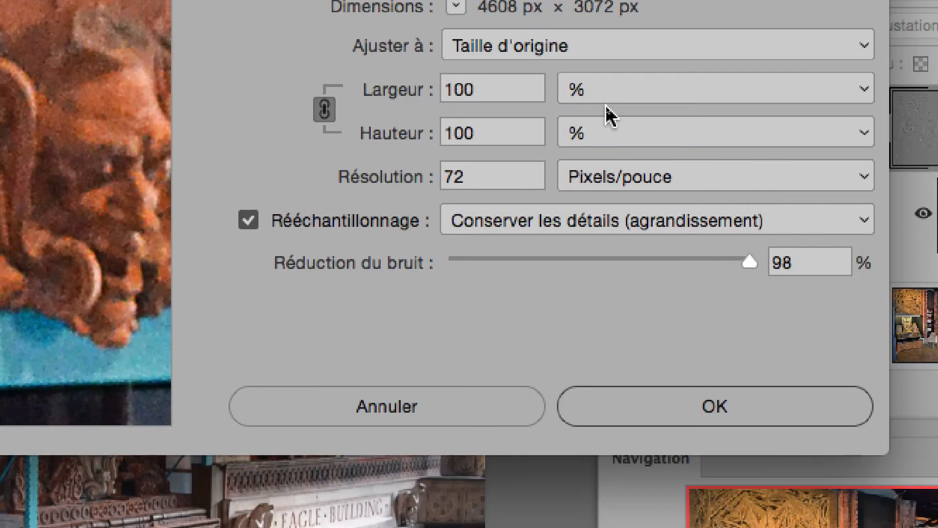
pyautogui.click(600, 89)
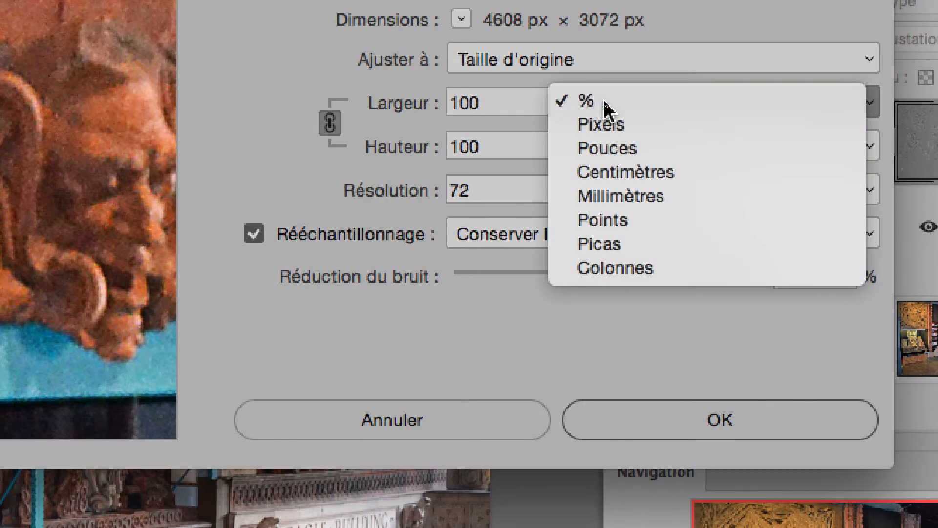
pyautogui.click(604, 103)
pyautogui.click(469, 103)
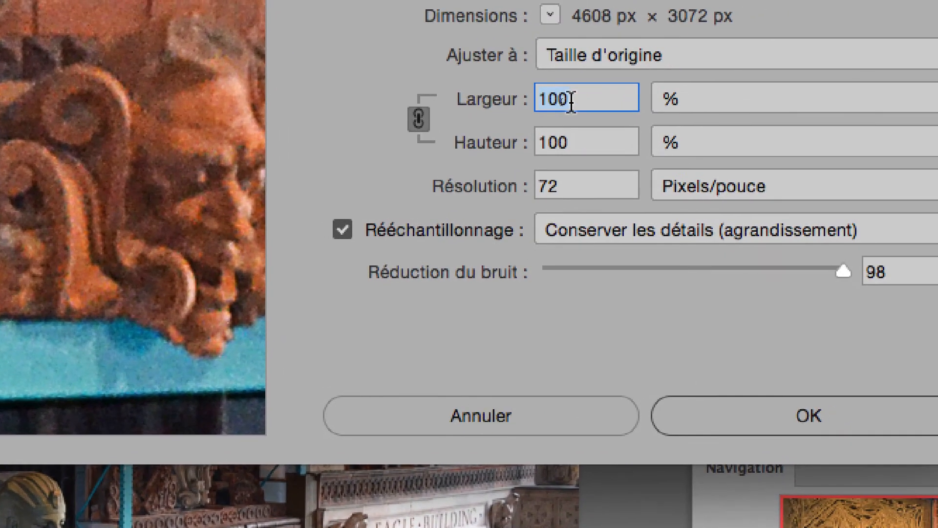
pyautogui.write('18,27')
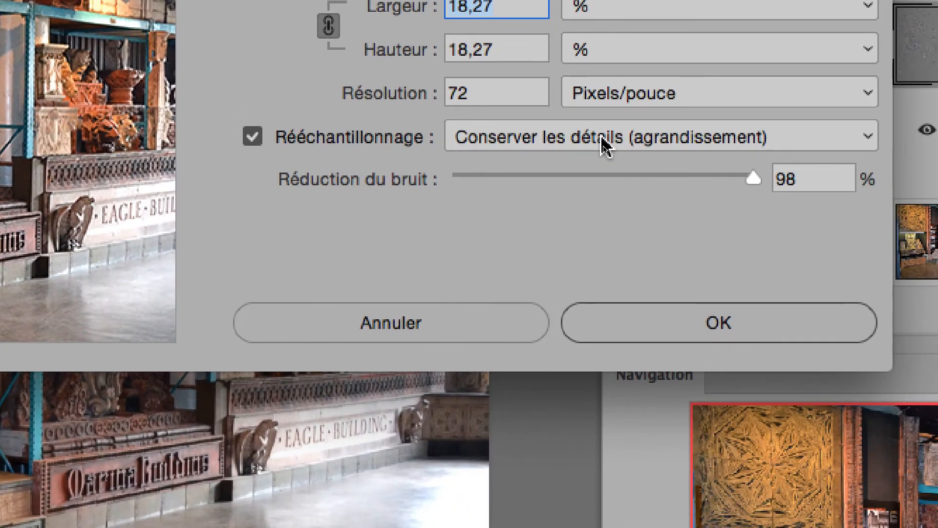
# Step: Set the resampling method to Bicubique (dégradés lisses) and apply the image resize
pyautogui.click(752, 228)
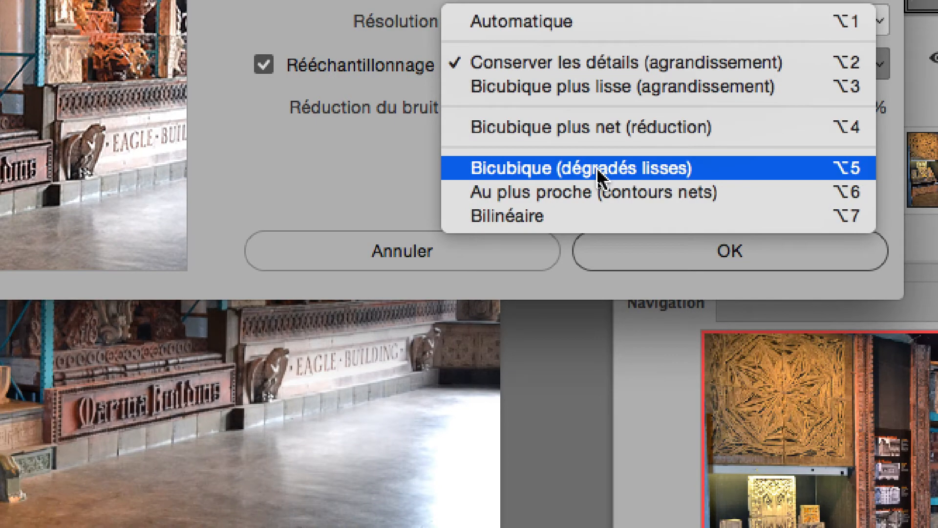
pyautogui.click(598, 171)
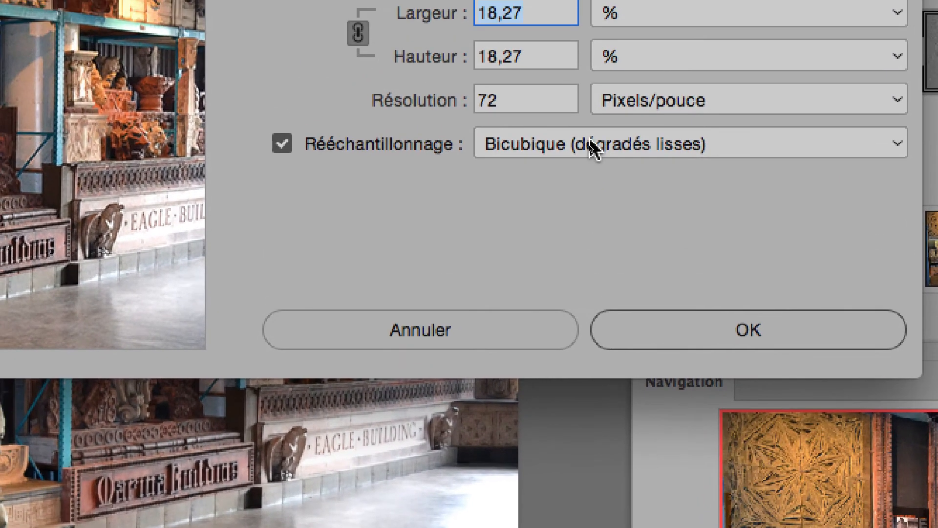
pyautogui.click(593, 146)
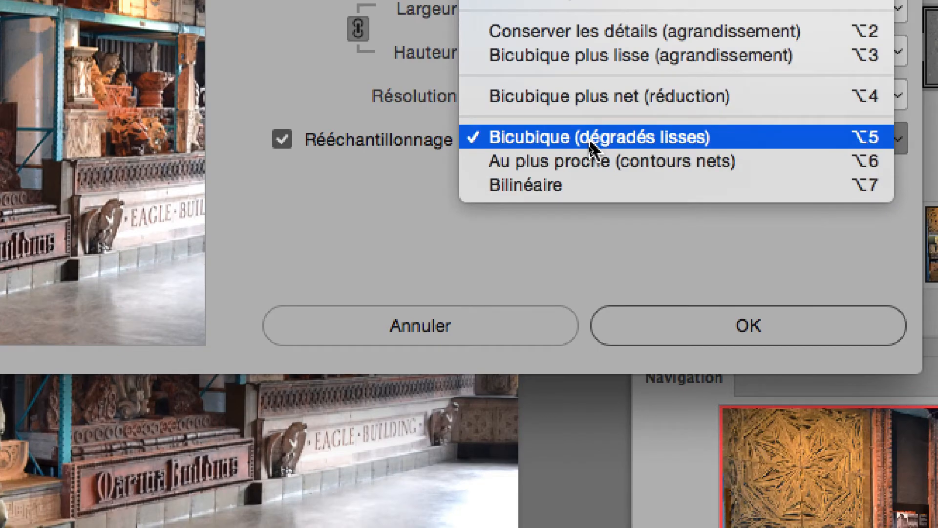
pyautogui.click(589, 139)
pyautogui.press('alt')
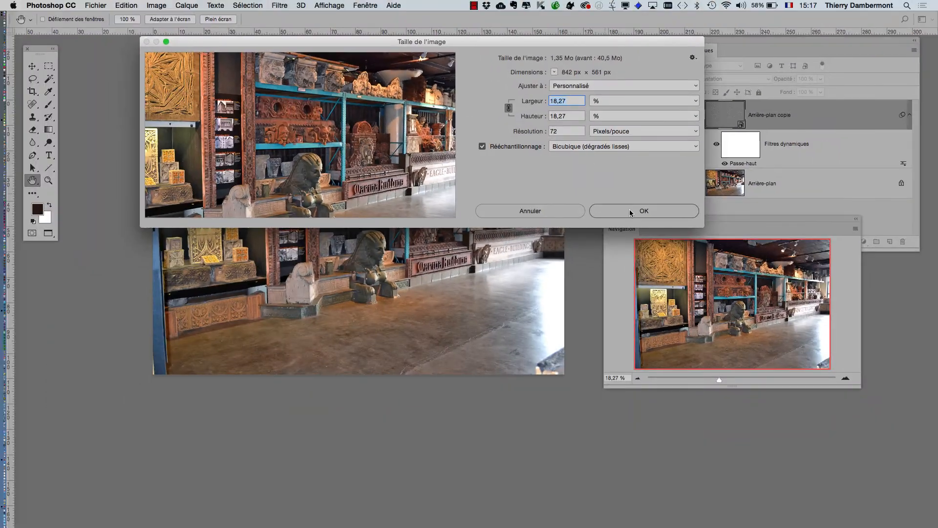
pyautogui.click(638, 210)
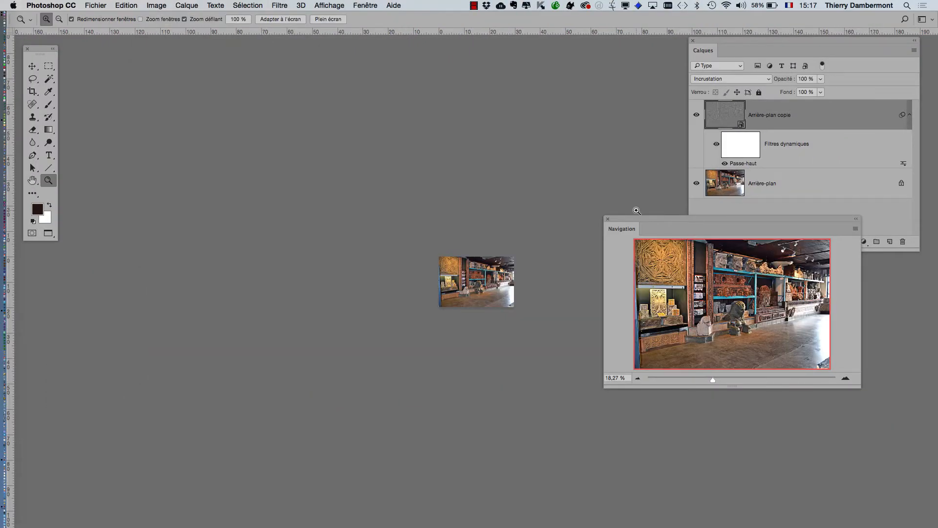
# Step: Display the resized image at 100 % and move the Navigation and Calques panels clear of the photo
pyautogui.doubleClick(48, 186)
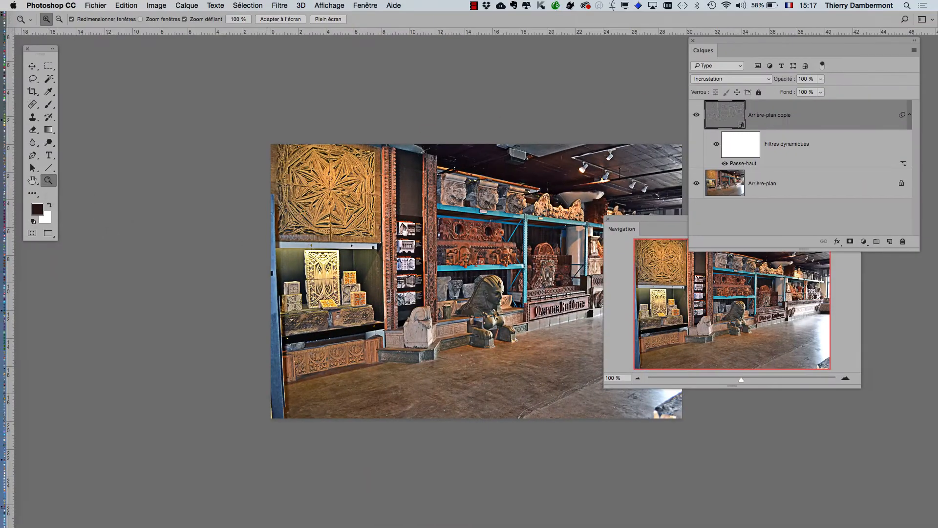
pyautogui.press('space')
pyautogui.moveTo(405, 232); pyautogui.dragTo(286, 204)
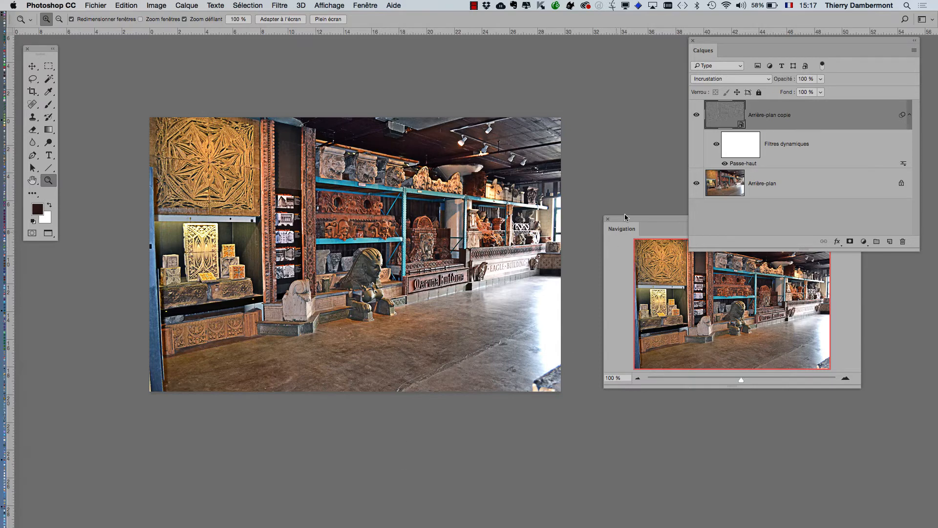
pyautogui.moveTo(630, 232); pyautogui.dragTo(777, 421)
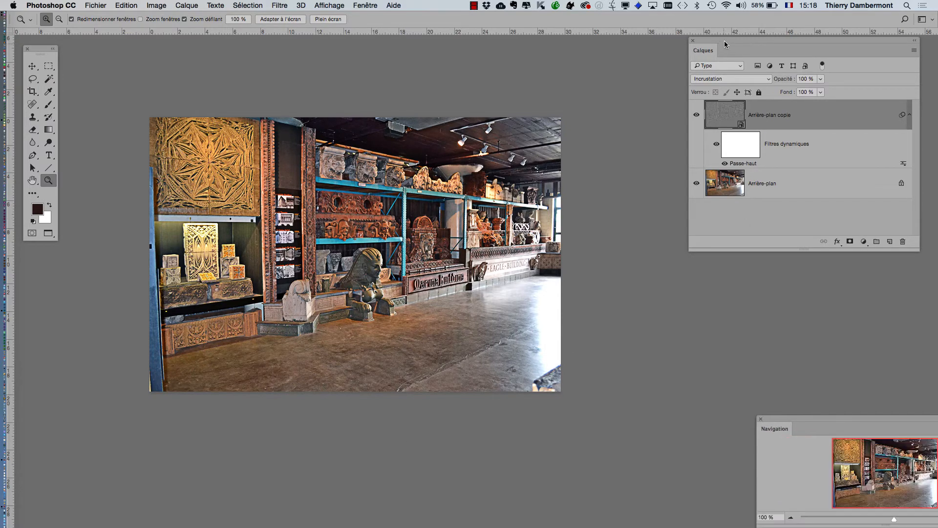
pyautogui.moveTo(726, 43); pyautogui.dragTo(635, 88)
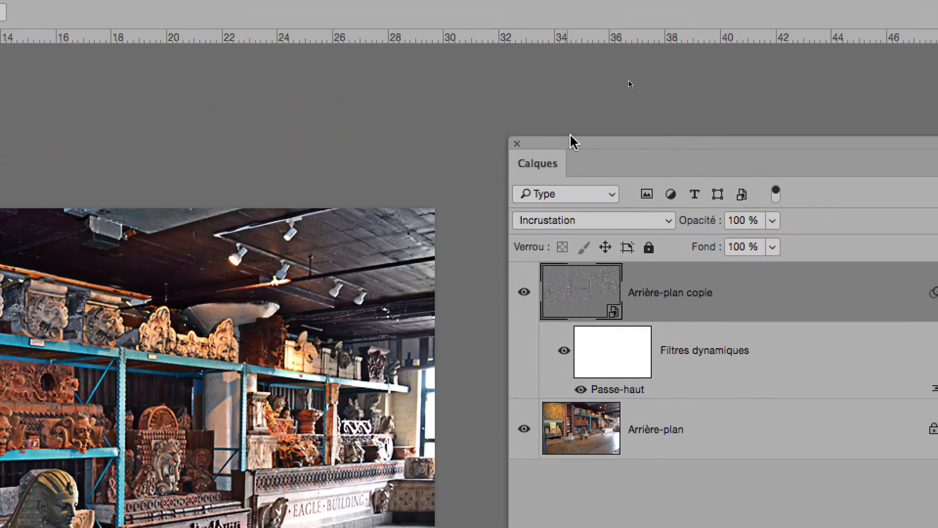
pyautogui.moveTo(569, 141); pyautogui.dragTo(349, 160)
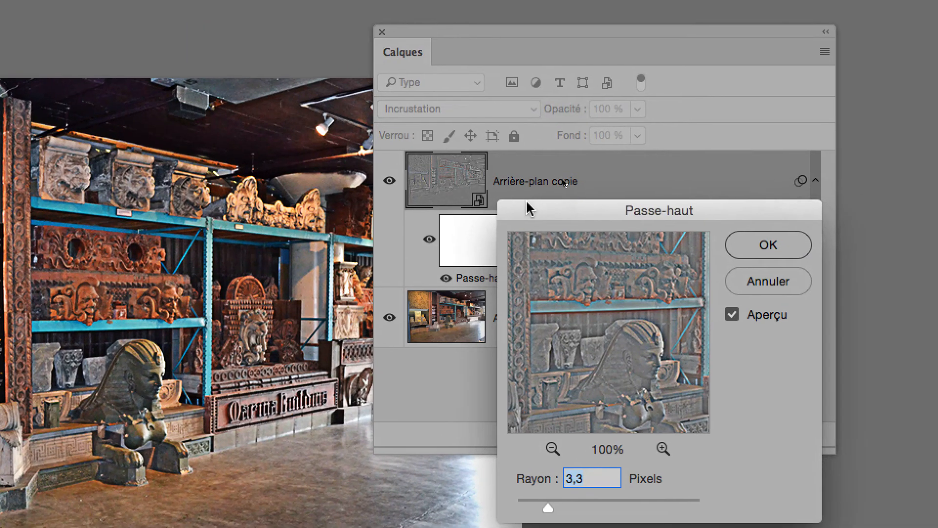
# Step: Set the radius of the Passe-haut smart filter on the Arrière-plan copie layer to 0,7 pixels
pyautogui.moveTo(528, 208); pyautogui.dragTo(343, 0)
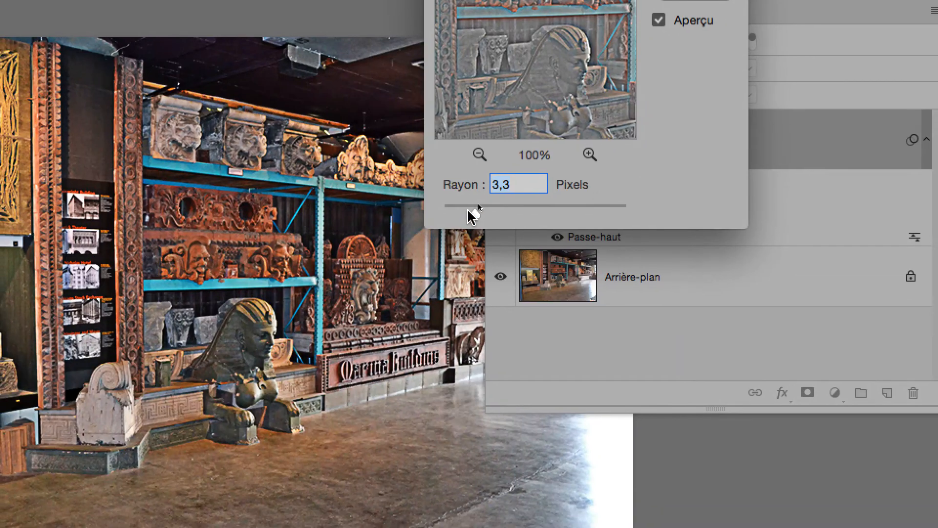
pyautogui.moveTo(468, 210)
pyautogui.mouseDown()
pyautogui.moveTo(443, 210)
pyautogui.moveTo(461, 212)
pyautogui.mouseUp()
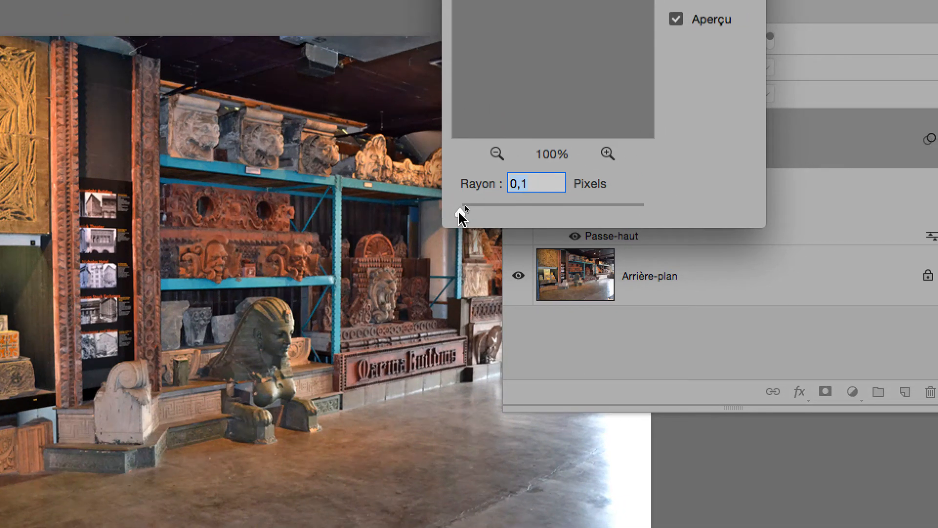
pyautogui.moveTo(462, 215); pyautogui.dragTo(465, 215)
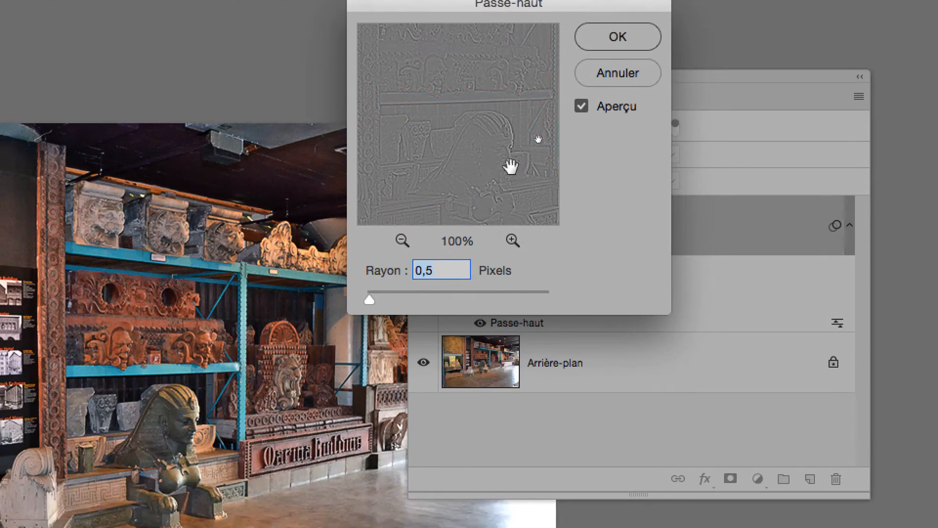
pyautogui.press('alt')
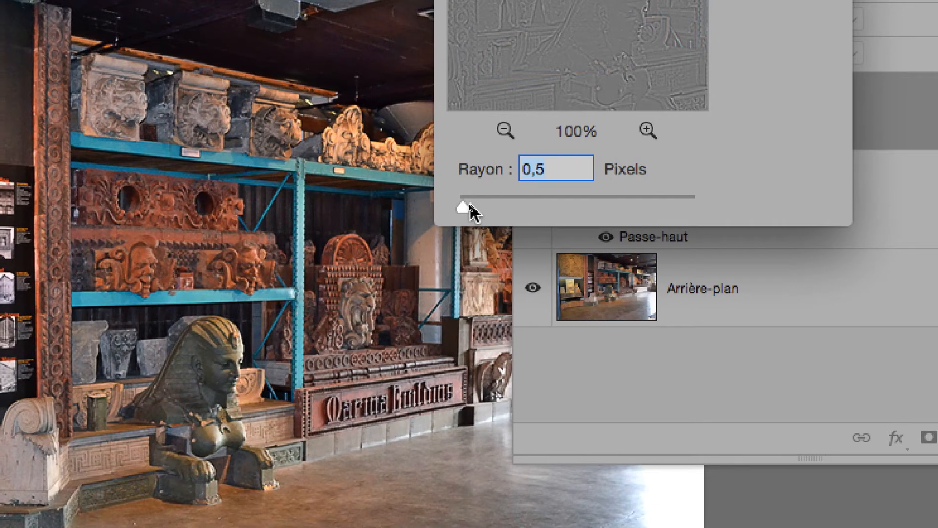
pyautogui.moveTo(469, 205); pyautogui.dragTo(470, 204)
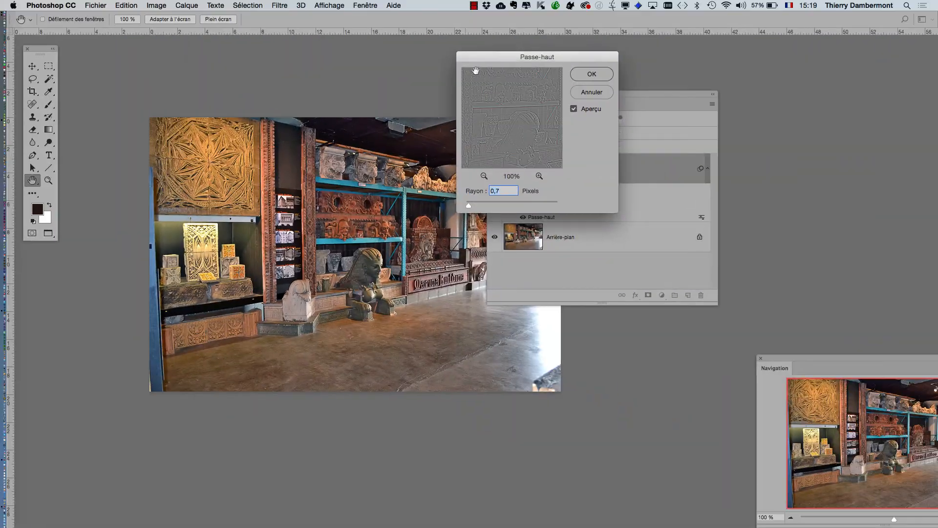
pyautogui.press('Return')
# Step: Select the smart filter mask of Arrière-plan copie and prepare a black brush about 488 px in size
pyautogui.moveTo(507, 94); pyautogui.dragTo(687, 102)
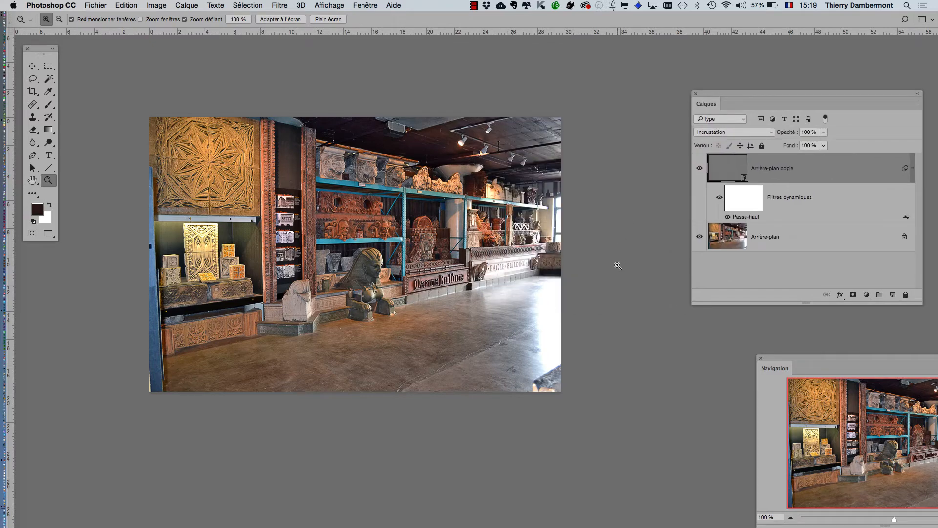
pyautogui.moveTo(771, 95); pyautogui.dragTo(688, 78)
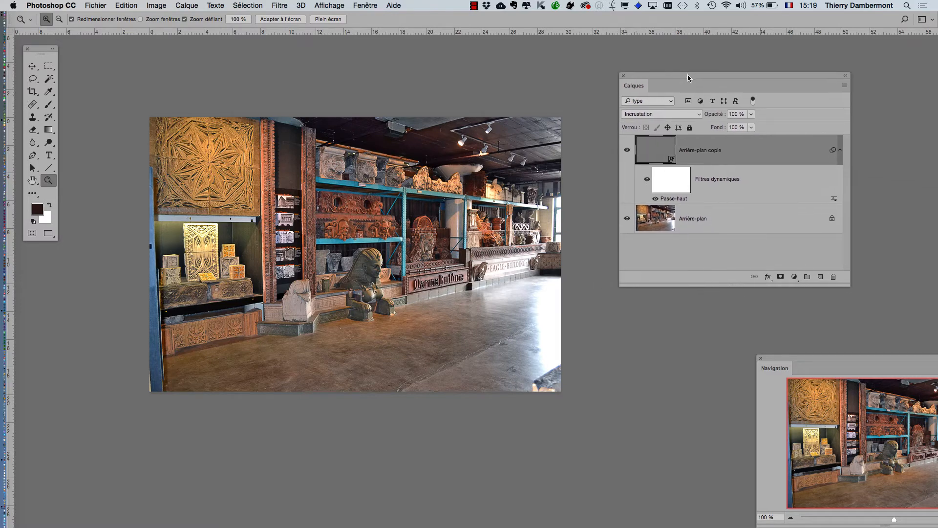
pyautogui.click(676, 189)
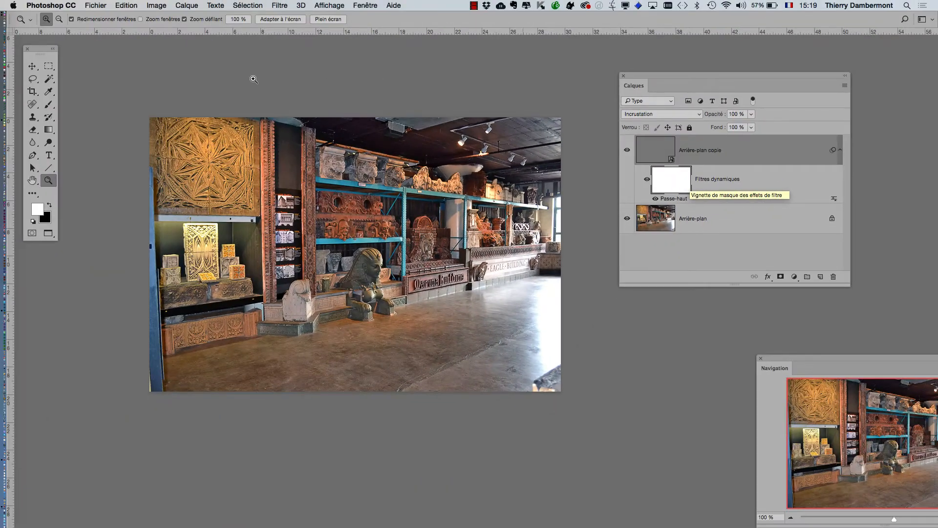
pyautogui.click(49, 104)
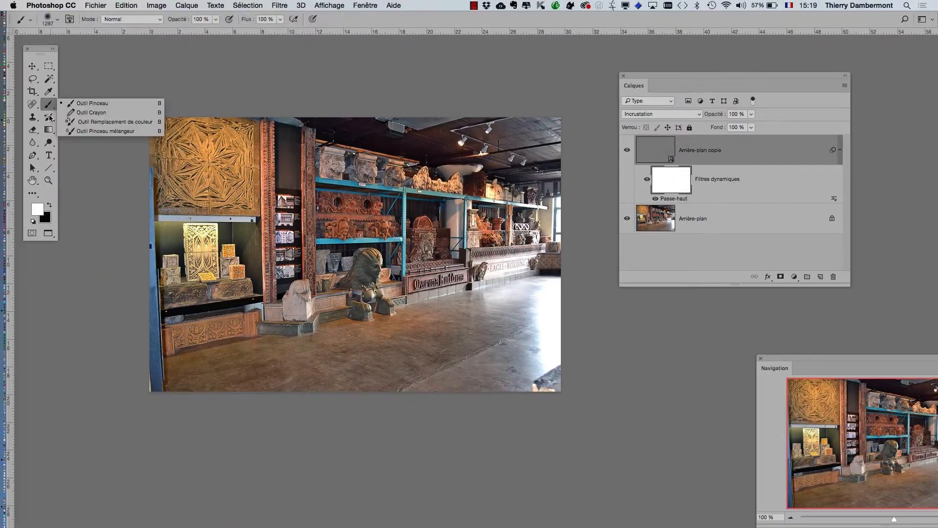
pyautogui.click(50, 205)
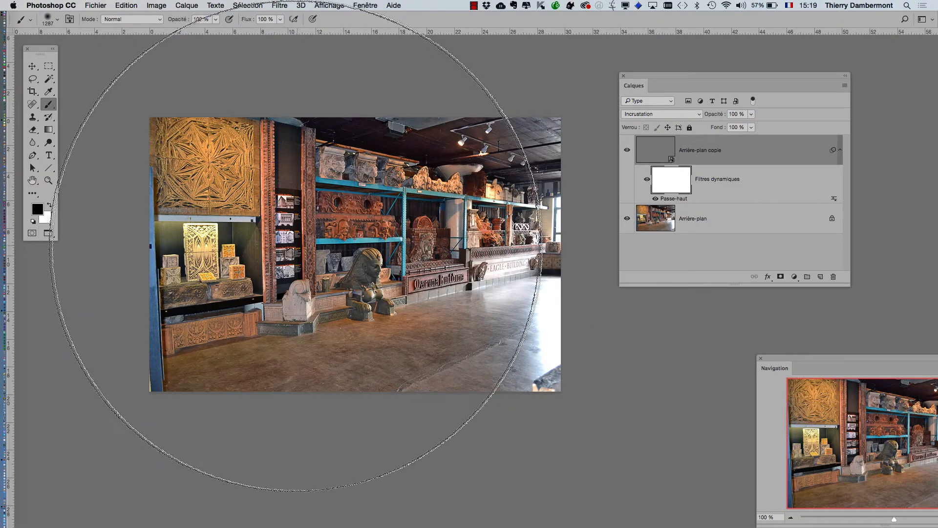
pyautogui.moveTo(278, 262)
pyautogui.mouseDown()
pyautogui.moveTo(210, 263)
pyautogui.moveTo(266, 262)
pyautogui.mouseUp()
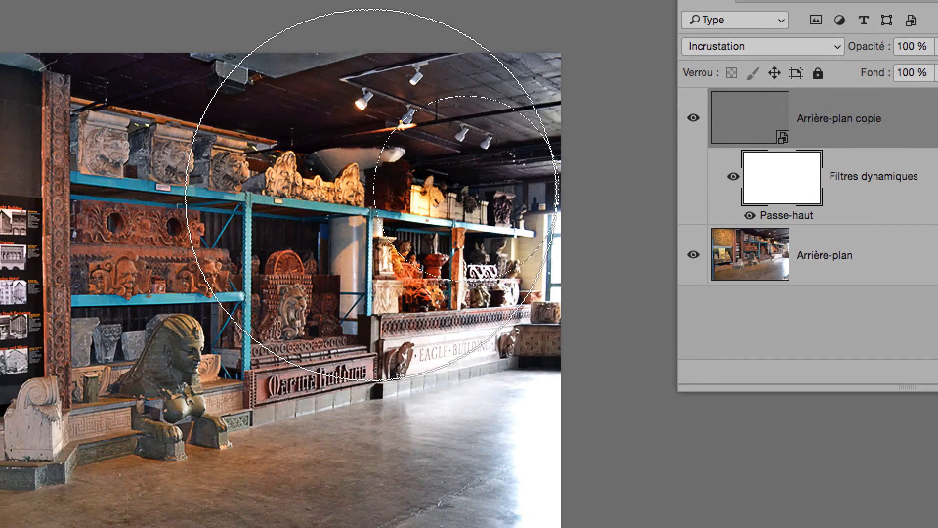
# Step: Try hiding the high-pass effect over the far shelves with black on the smart filter mask, undoing each attempt
pyautogui.click(413, 156)
pyautogui.hotkey('ctrl', 'z')
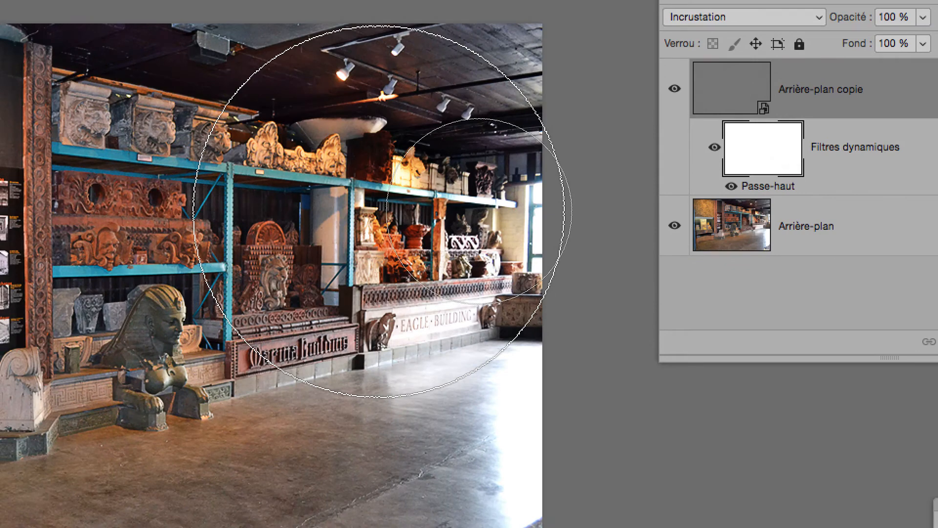
pyautogui.click(396, 202)
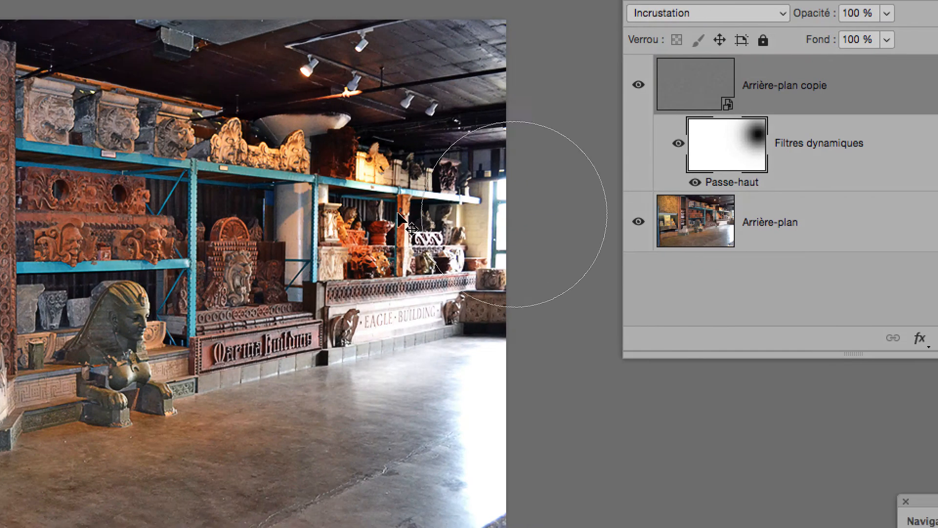
pyautogui.hotkey('ctrl', 'z')
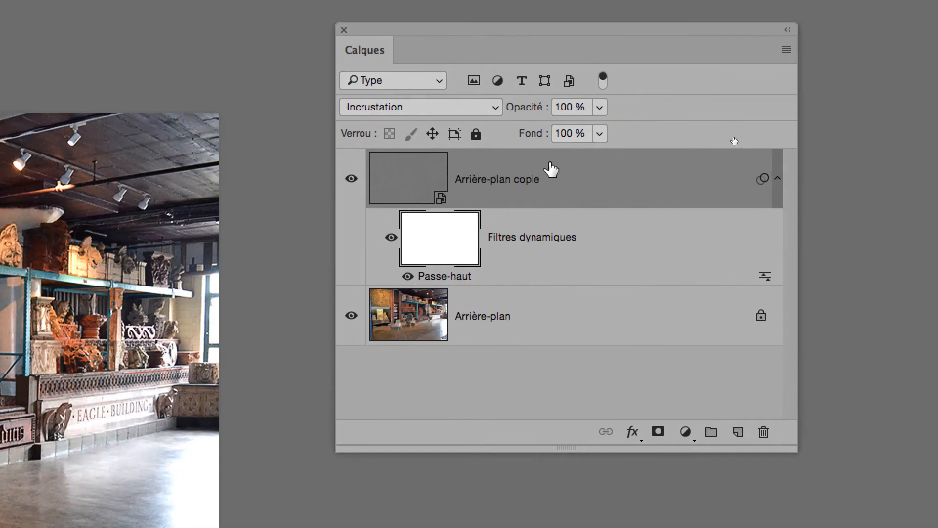
# Step: Add a layer mask to Arrière-plan copie and paint it black over the far shelves near the window
pyautogui.click(822, 86)
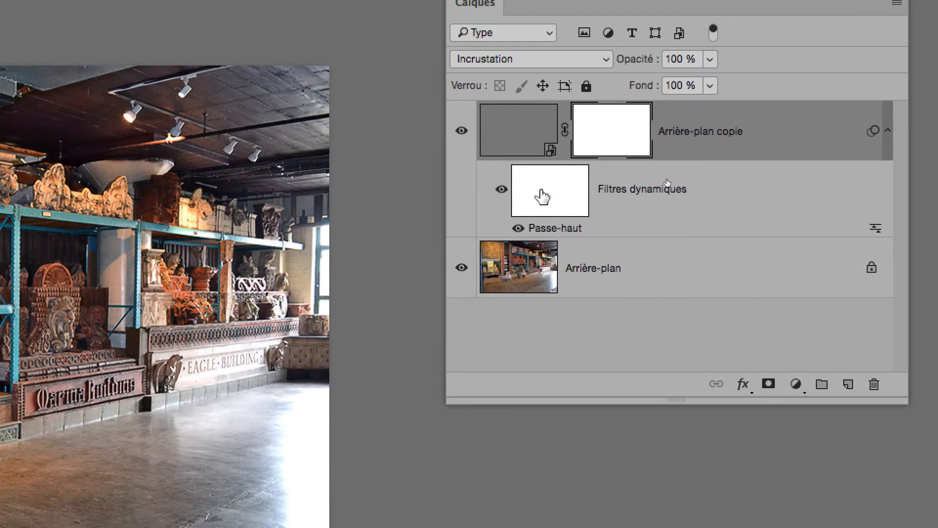
pyautogui.click(542, 197)
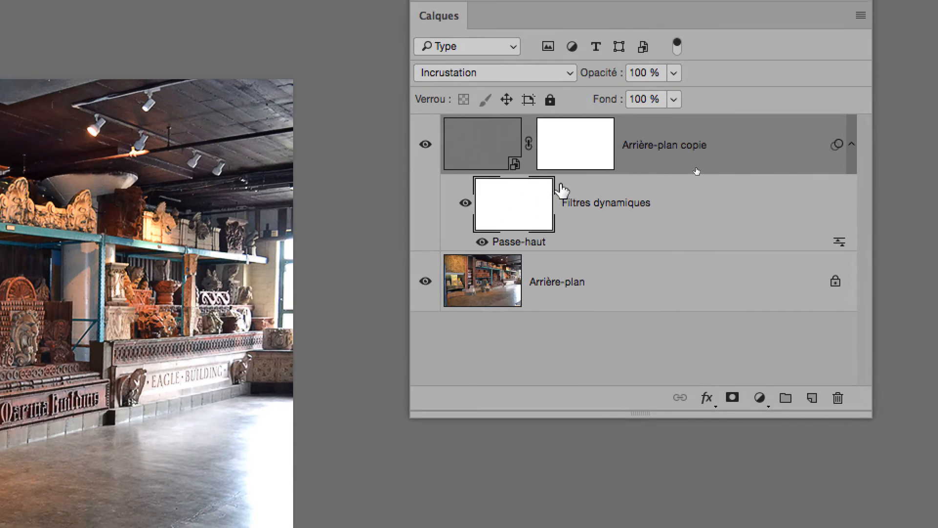
pyautogui.click(591, 151)
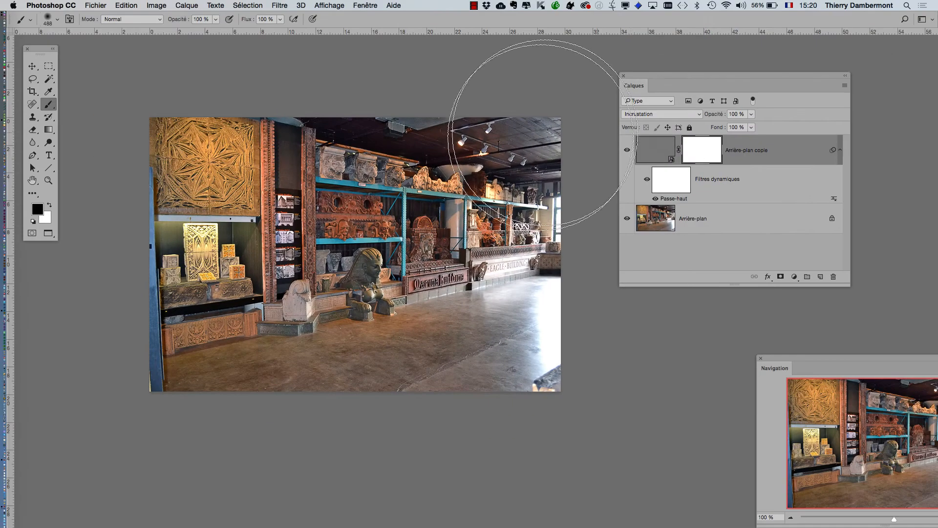
pyautogui.click(496, 223)
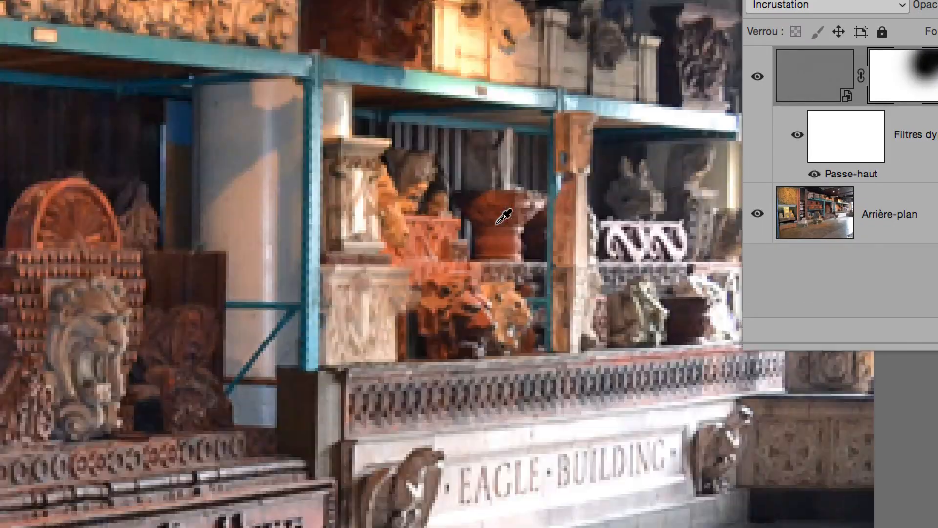
pyautogui.scroll(-6, 497, 224)
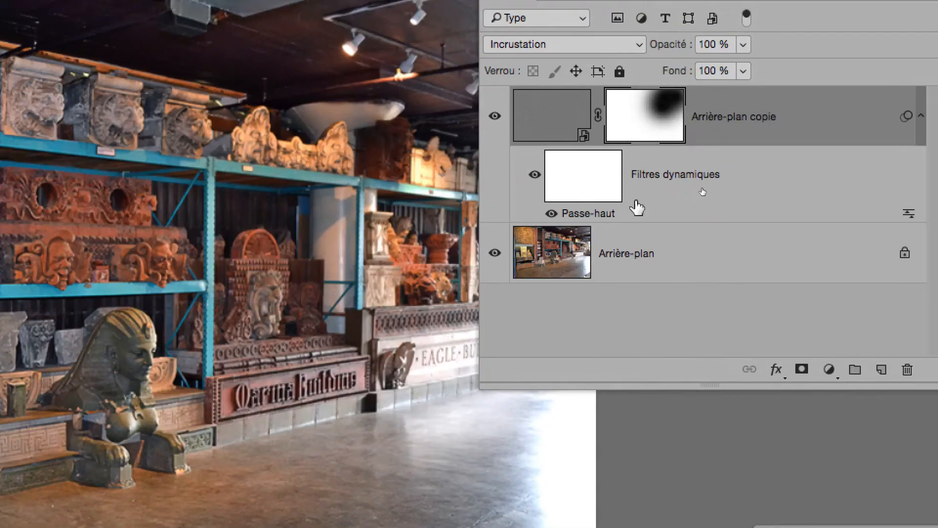
pyautogui.moveTo(393, 174); pyautogui.dragTo(296, 97)
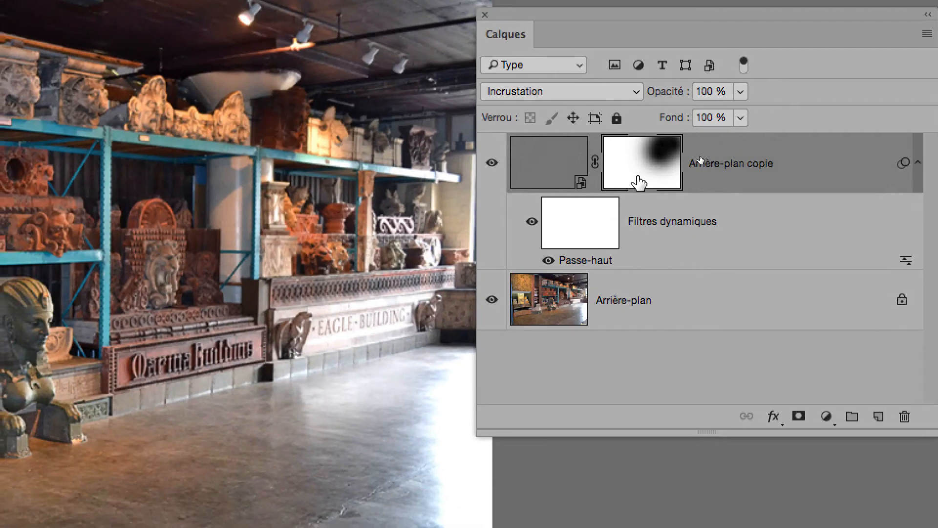
# Step: Compare the sharpening on the far shelves with the Arrière-plan copie layer mask repeatedly disabled and enabled, leaving the mask enabled
pyautogui.keyDown('shift'); pyautogui.click(639, 182); pyautogui.keyUp('shift')
pyautogui.keyDown('shift'); pyautogui.click(638, 180); pyautogui.keyUp('shift')
pyautogui.keyDown('shift'); pyautogui.click(639, 182); pyautogui.keyUp('shift')
pyautogui.keyDown('shift'); pyautogui.click(639, 182); pyautogui.keyUp('shift')
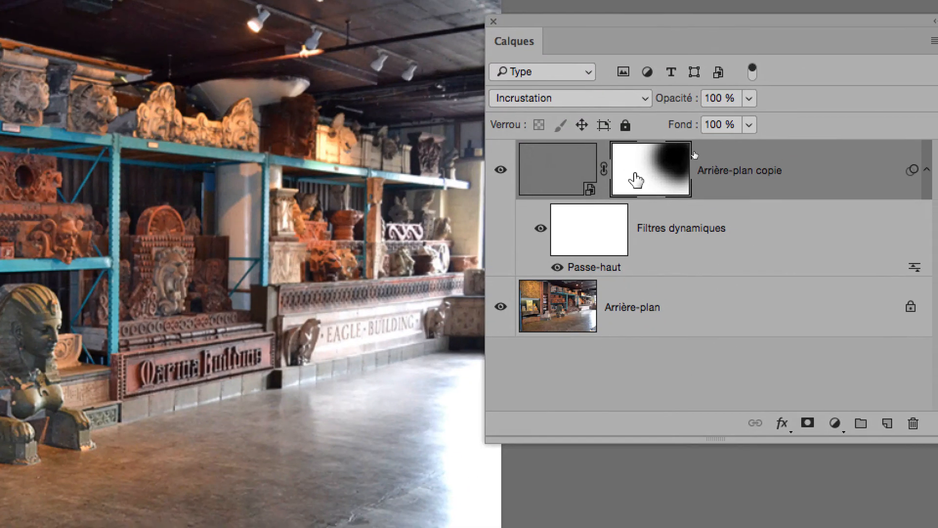
pyautogui.keyDown('shift'); pyautogui.click(758, 73); pyautogui.keyUp('shift')
pyautogui.keyDown('shift'); pyautogui.click(757, 74); pyautogui.keyUp('shift')
pyautogui.keyDown('shift'); pyautogui.click(635, 178); pyautogui.keyUp('shift')
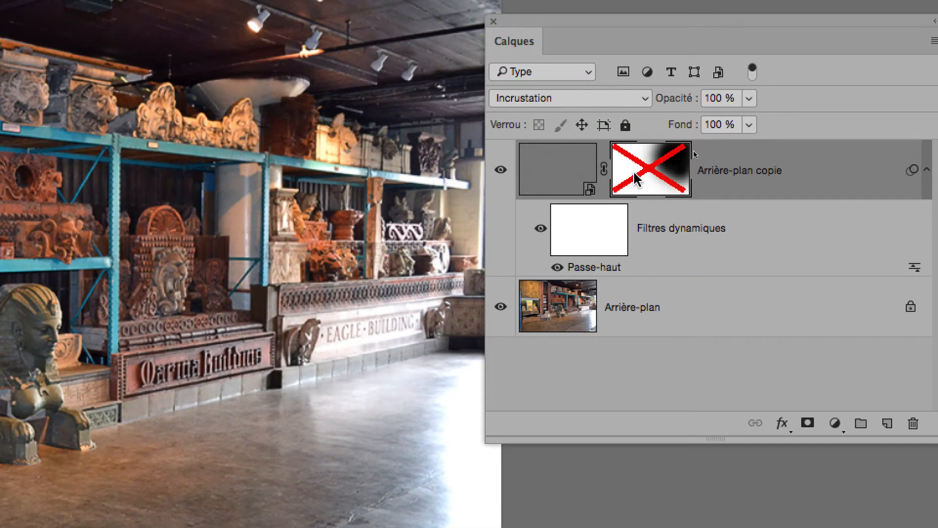
pyautogui.keyDown('shift'); pyautogui.click(635, 179); pyautogui.keyUp('shift')
pyautogui.keyDown('shift'); pyautogui.click(635, 178); pyautogui.keyUp('shift')
pyautogui.keyDown('shift'); pyautogui.click(635, 178); pyautogui.keyUp('shift')
pyautogui.keyDown('shift'); pyautogui.click(635, 179); pyautogui.keyUp('shift')
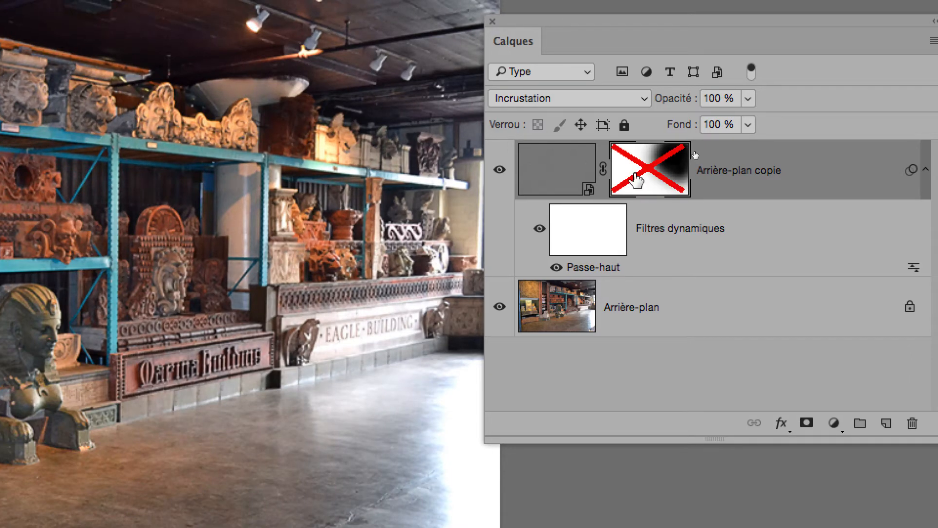
pyautogui.keyDown('shift'); pyautogui.click(635, 178); pyautogui.keyUp('shift')
pyautogui.keyDown('shift'); pyautogui.click(635, 178); pyautogui.keyUp('shift')
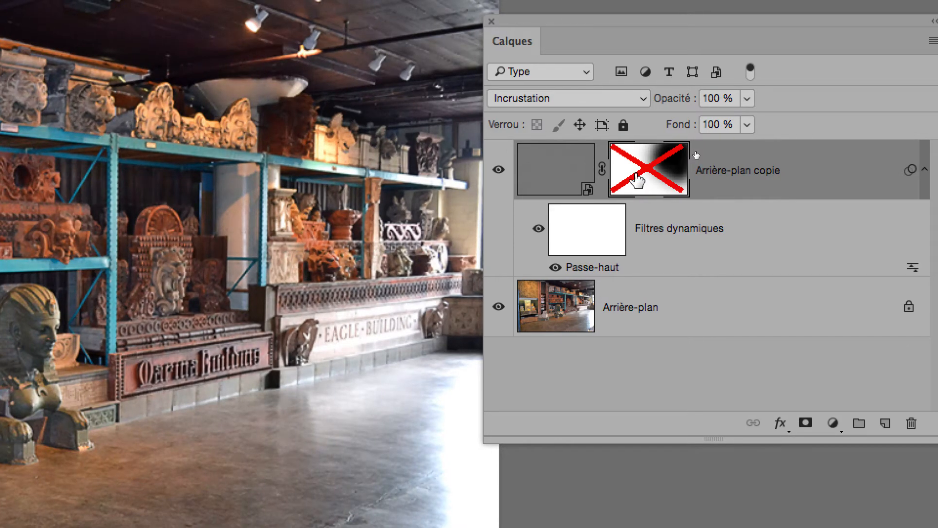
pyautogui.keyDown('shift'); pyautogui.click(635, 179); pyautogui.keyUp('shift')
pyautogui.keyDown('shift'); pyautogui.click(637, 177); pyautogui.keyUp('shift')
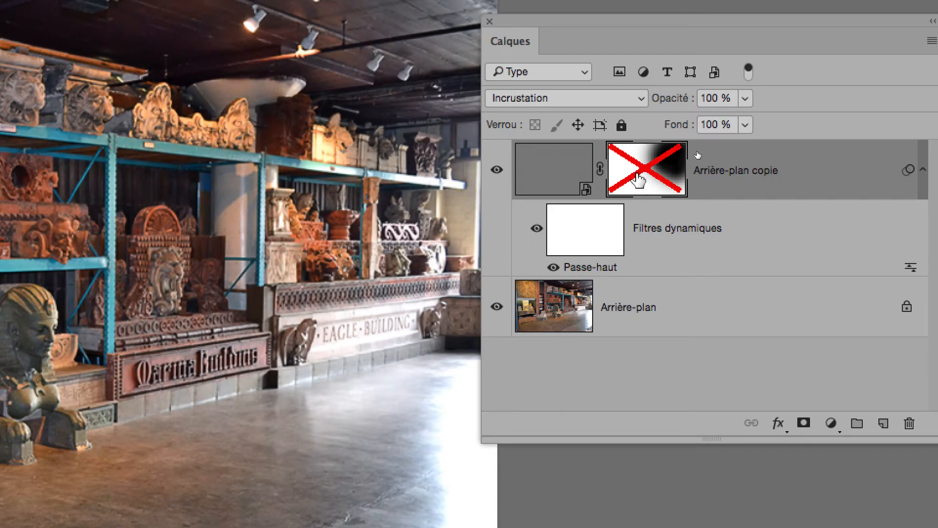
pyautogui.keyDown('shift'); pyautogui.click(637, 177); pyautogui.keyUp('shift')
pyautogui.keyDown('shift'); pyautogui.click(637, 177); pyautogui.keyUp('shift')
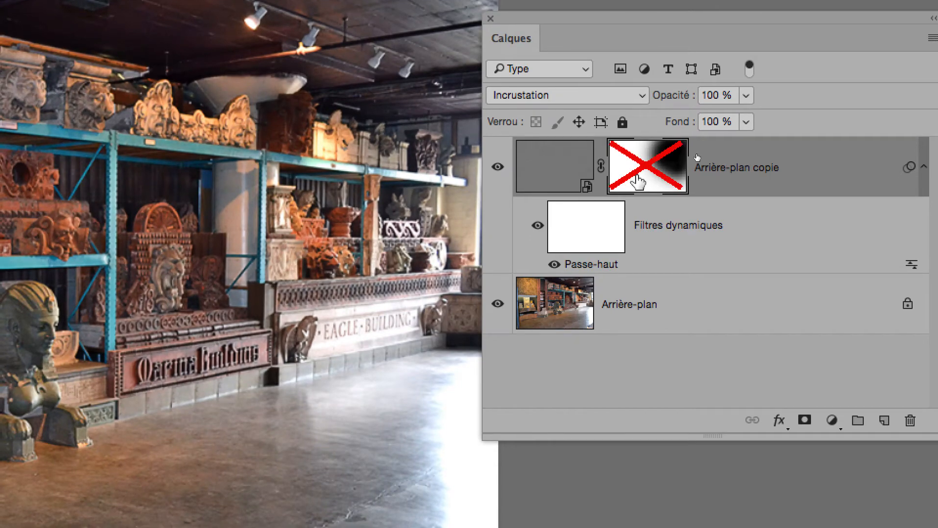
pyautogui.keyDown('shift'); pyautogui.click(637, 178); pyautogui.keyUp('shift')
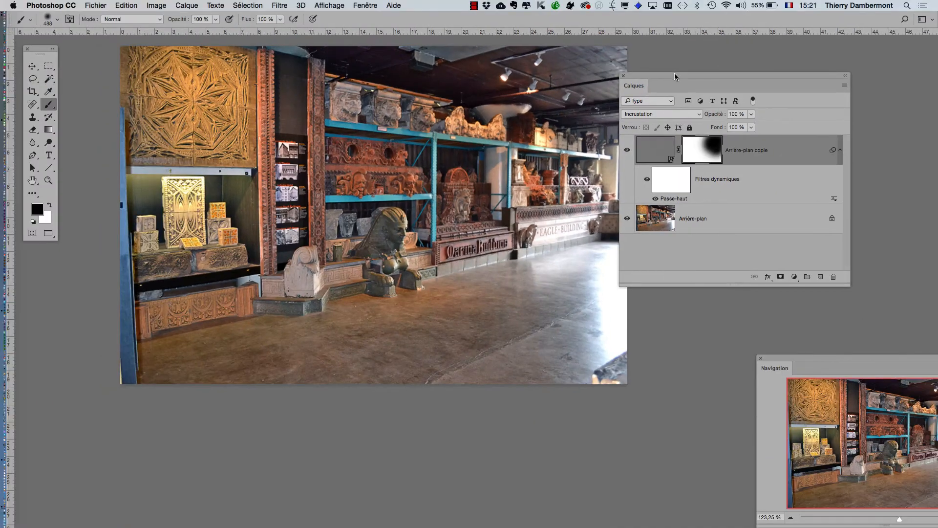
# Step: Set the radius of the Passe-haut smart filter on Arrière-plan copie to 0,9 pixels
pyautogui.moveTo(661, 73); pyautogui.dragTo(723, 69)
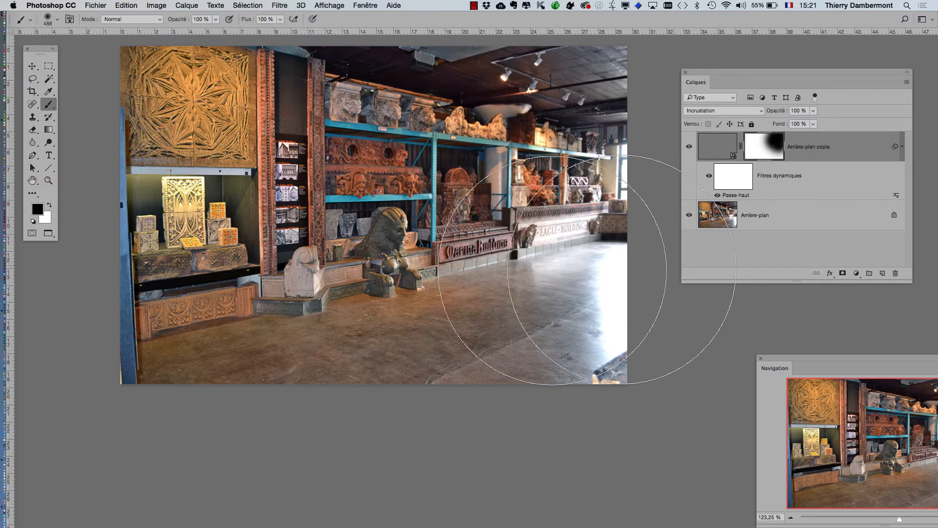
pyautogui.scroll(3, 649, 293)
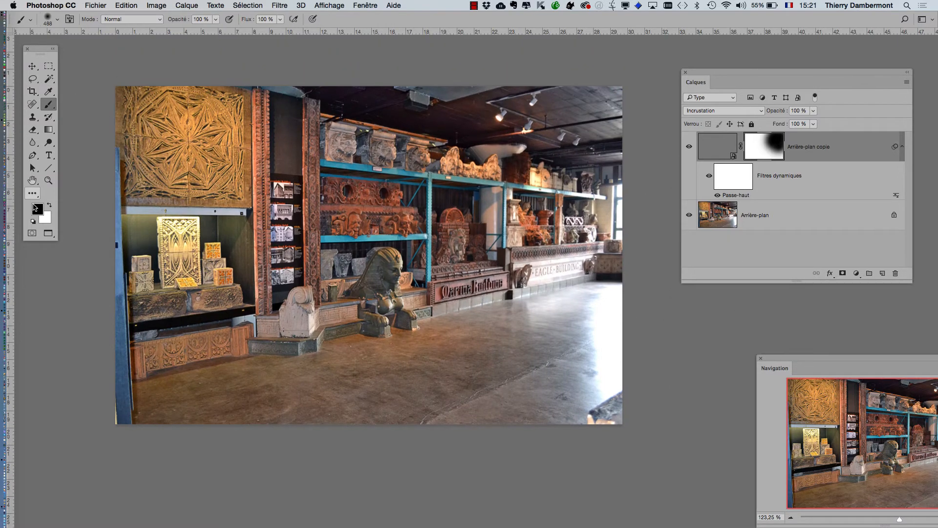
pyautogui.doubleClick(48, 180)
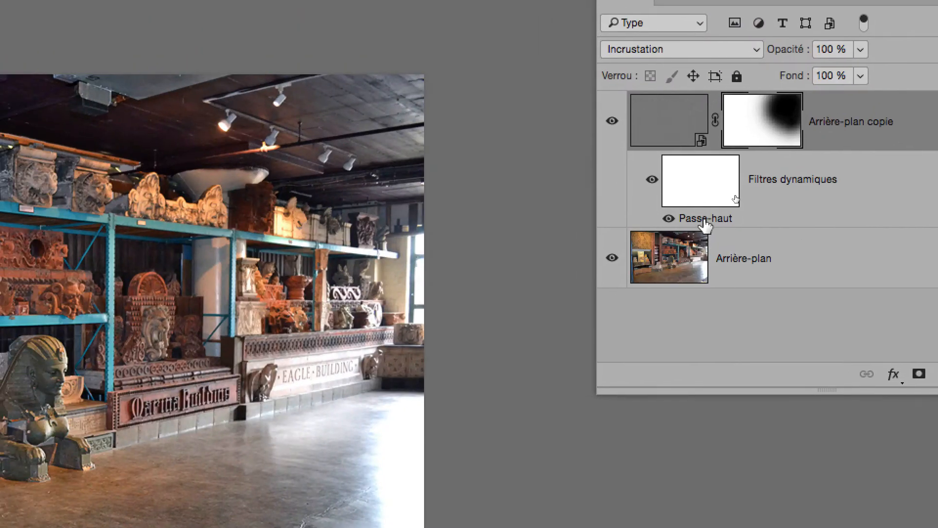
pyautogui.doubleClick(705, 221)
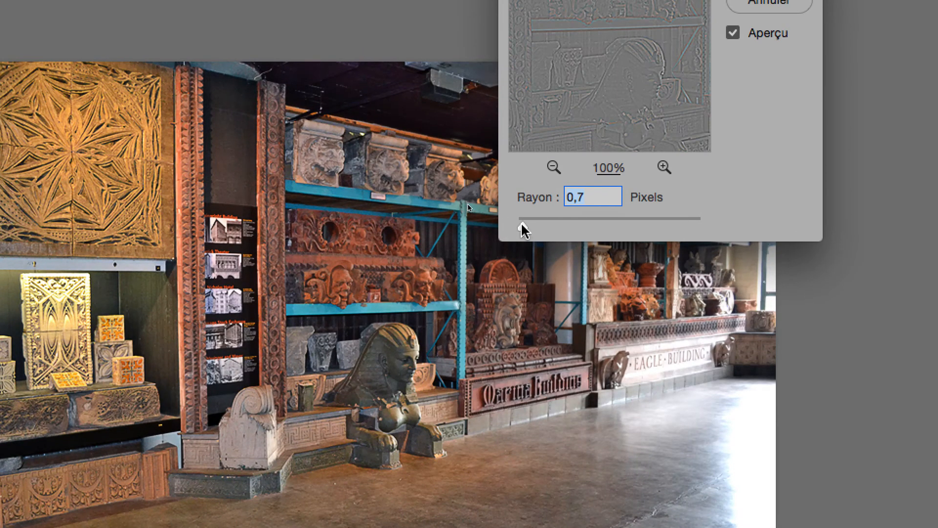
pyautogui.moveTo(171, 233); pyautogui.dragTo(168, 237)
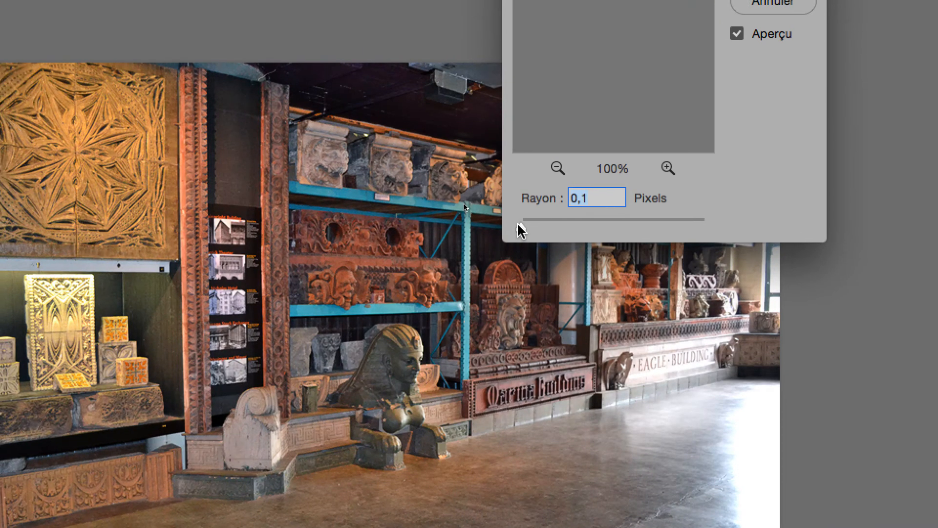
pyautogui.moveTo(521, 230); pyautogui.dragTo(530, 231)
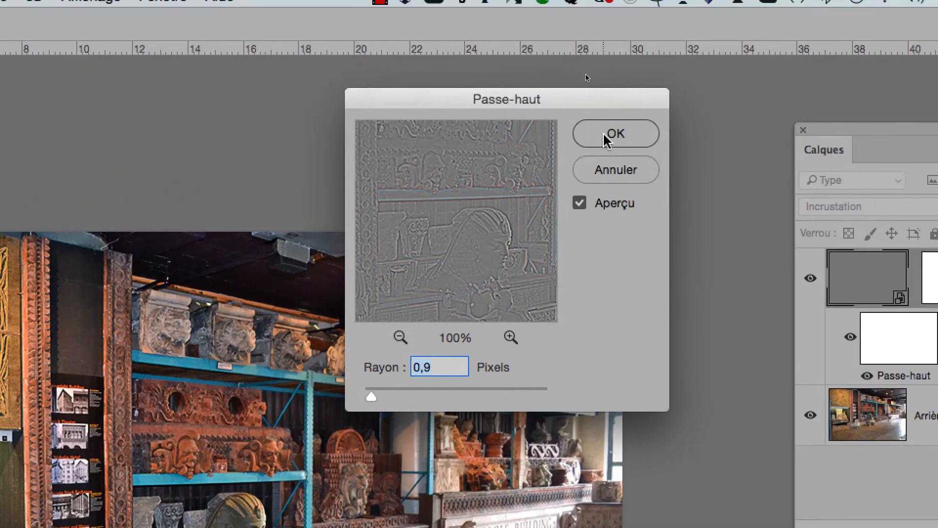
pyautogui.click(647, 90)
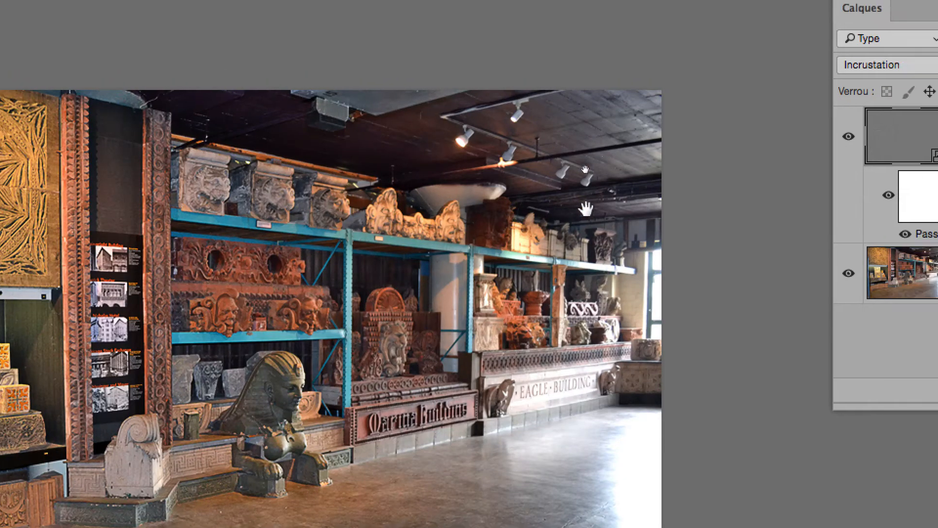
# Step: Compare the photo with the Arrière-plan copie sharpening layer hidden and shown, including at 100 % zoom
pyautogui.moveTo(391, 215); pyautogui.dragTo(579, 128)
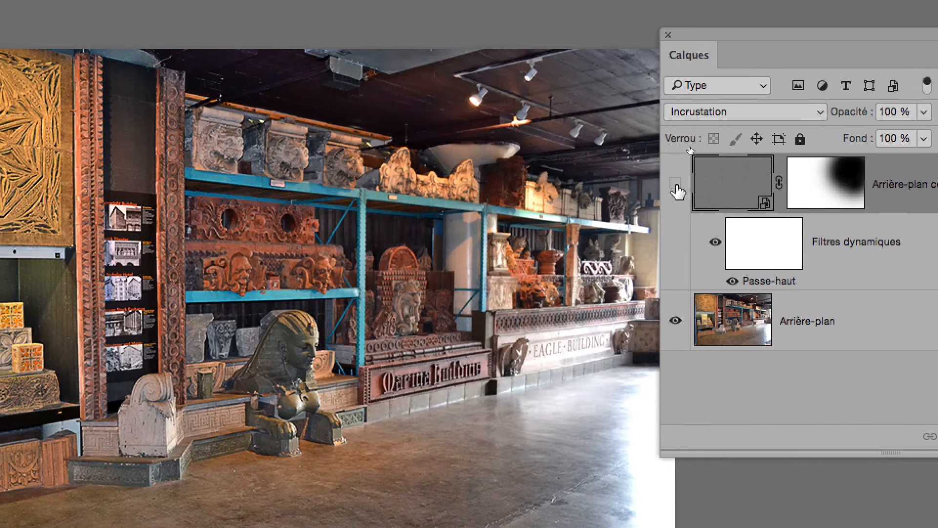
pyautogui.click(765, 179)
pyautogui.click(676, 185)
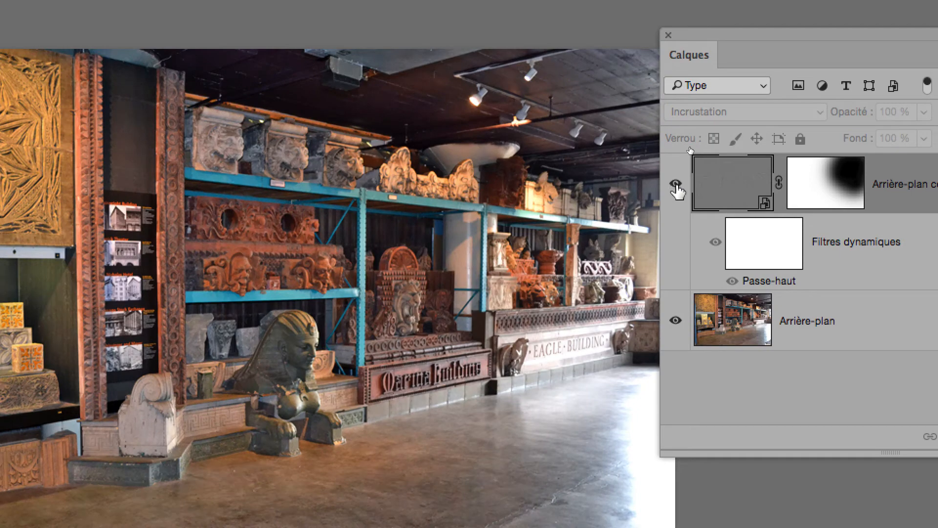
pyautogui.click(676, 185)
pyautogui.click(676, 185)
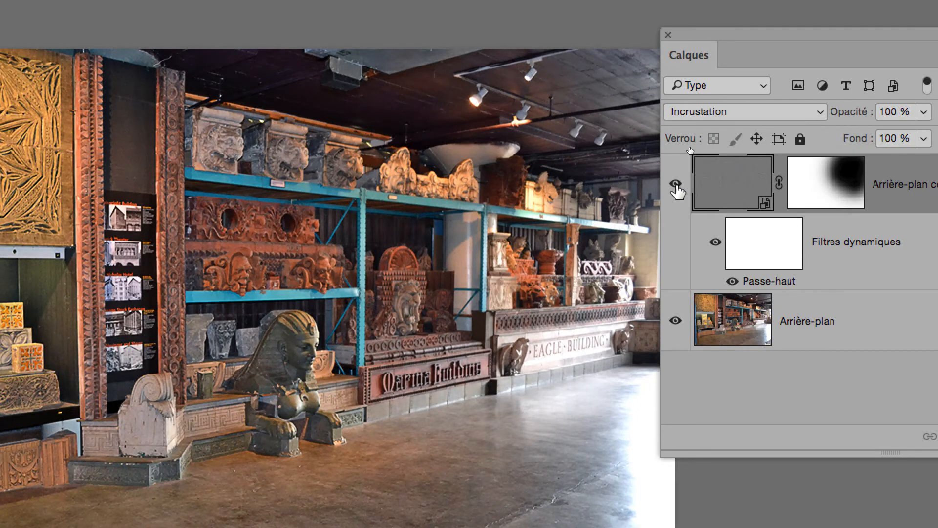
pyautogui.click(676, 185)
pyautogui.click(676, 185)
pyautogui.click(676, 185)
pyautogui.click(676, 184)
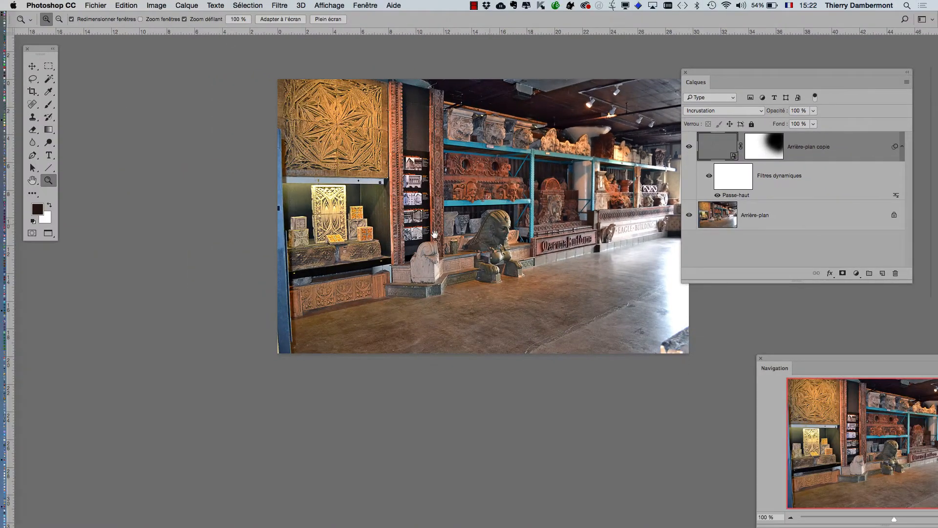
pyautogui.moveTo(297, 333); pyautogui.dragTo(121, 371)
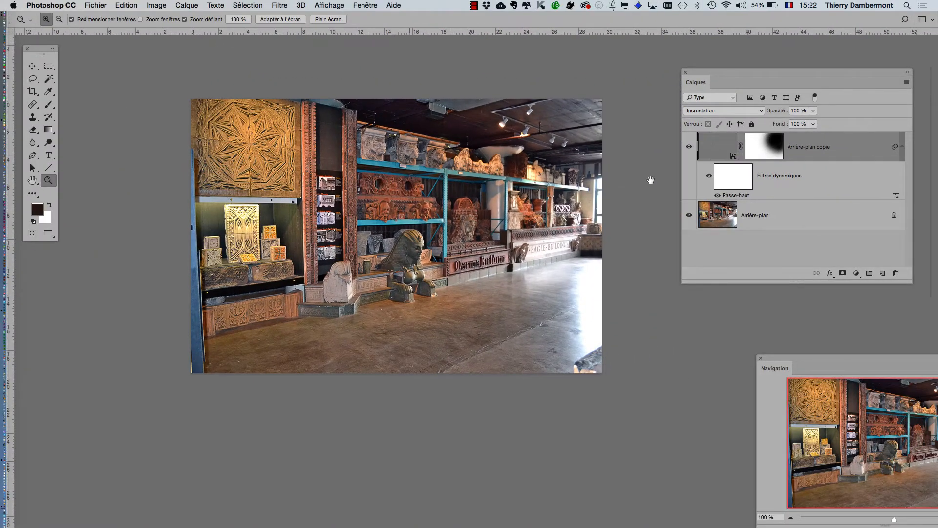
pyautogui.moveTo(650, 181); pyautogui.dragTo(640, 183)
pyautogui.click(689, 147)
pyautogui.click(689, 146)
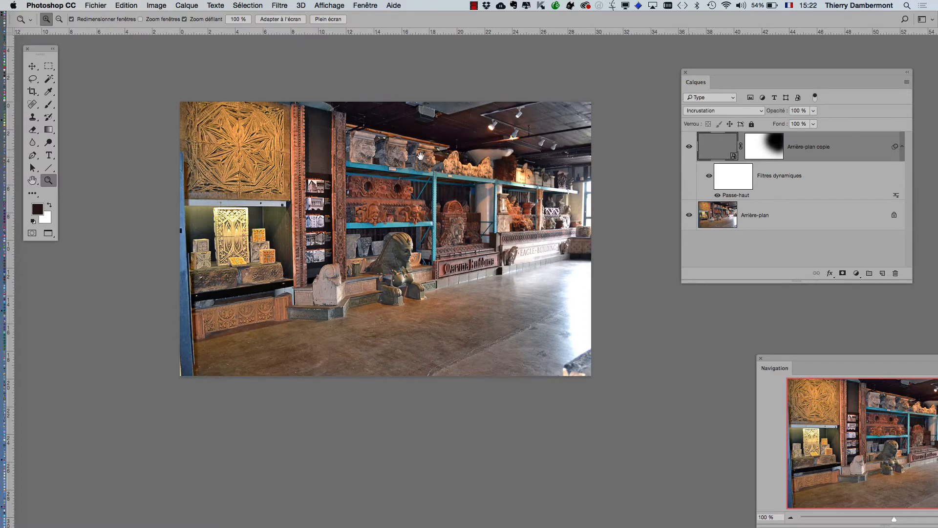
# Step: Examine the carved star ornament at 300 % with the Arrière-plan copie layer hidden and shown, and return to 100 %
pyautogui.click(266, 157)
pyautogui.click(207, 156)
pyautogui.moveTo(393, 200); pyautogui.dragTo(590, 313)
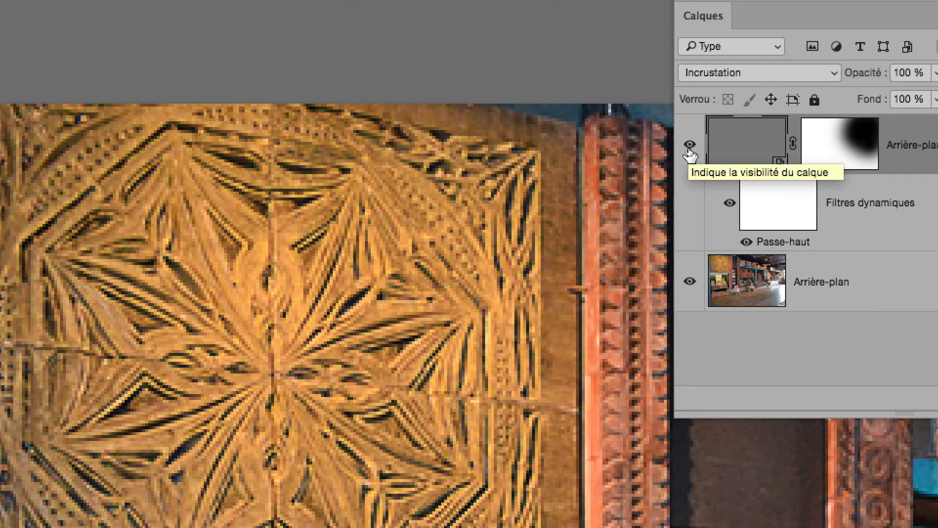
pyautogui.click(689, 151)
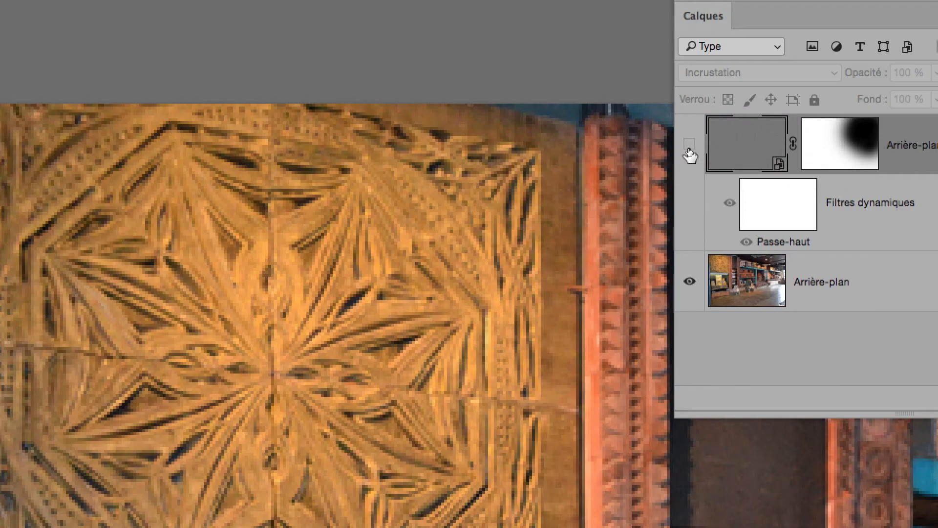
pyautogui.click(689, 146)
pyautogui.click(689, 147)
pyautogui.click(689, 146)
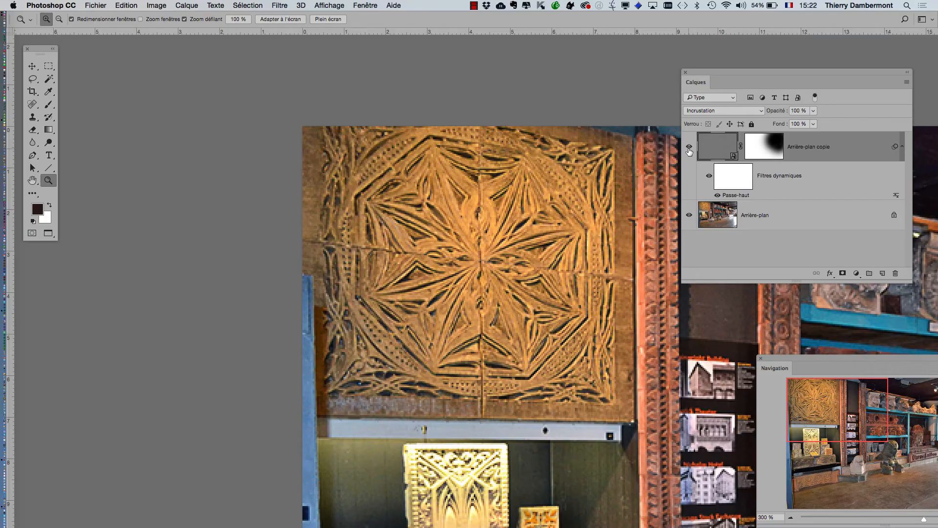
pyautogui.click(689, 147)
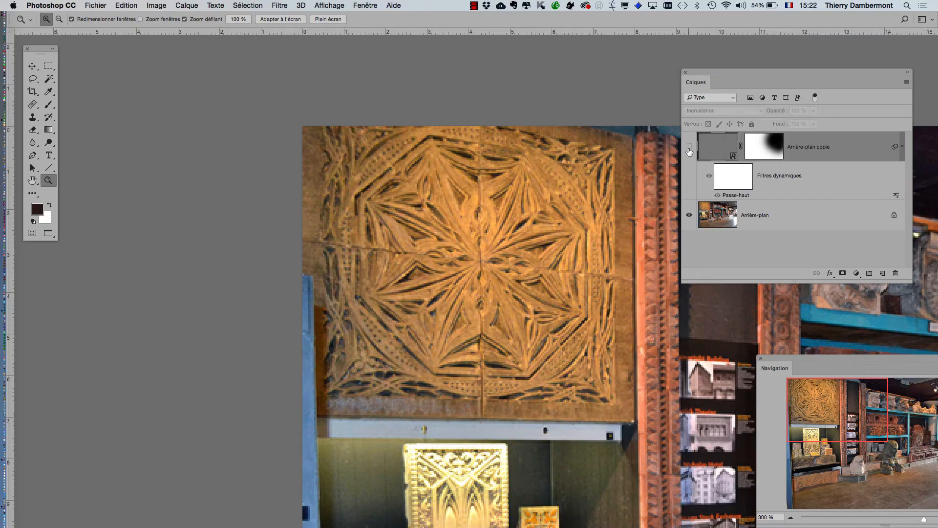
pyautogui.click(689, 146)
pyautogui.keyDown('alt'); pyautogui.click(628, 183); pyautogui.keyUp('alt')
pyautogui.keyDown('alt'); pyautogui.click(628, 184); pyautogui.keyUp('alt')
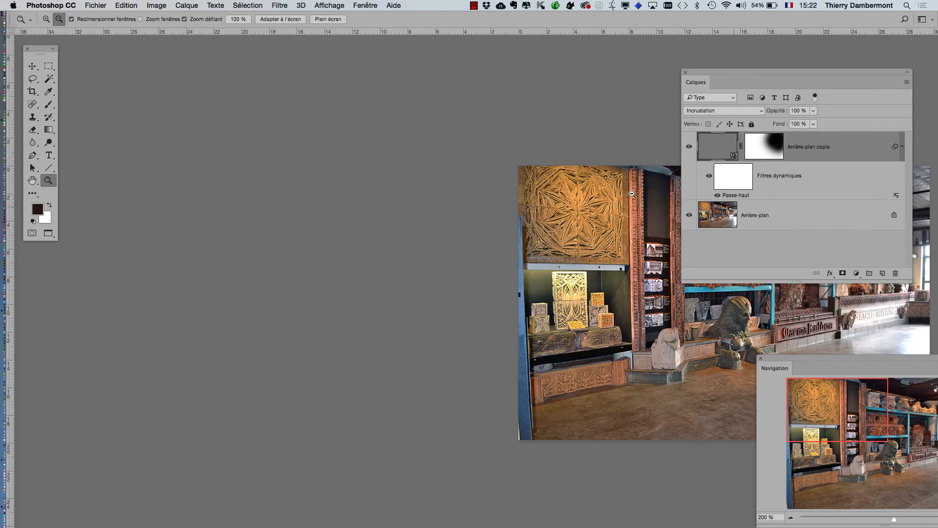
# Step: Save the document in Photoshop format as dsc_1266-passe-haut-02.psd and close it
pyautogui.click(96, 6)
pyautogui.click(120, 107)
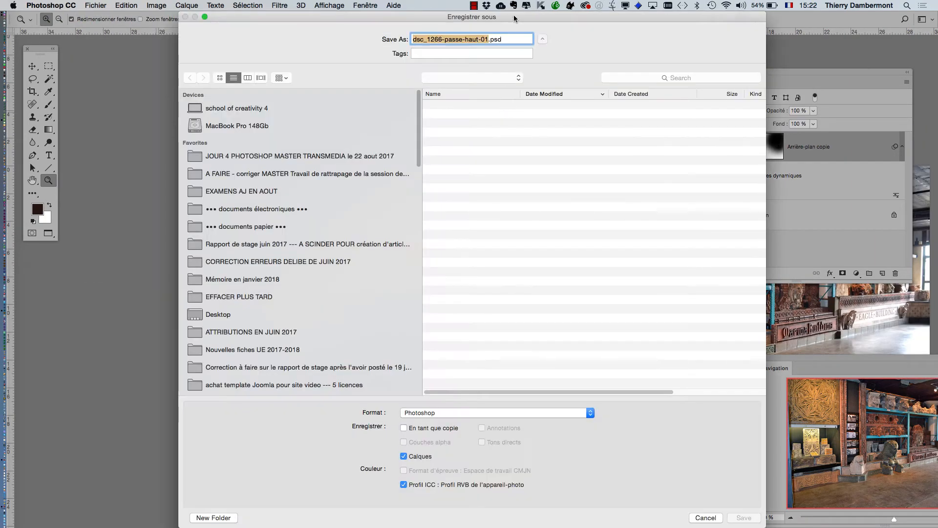
pyautogui.click(484, 39)
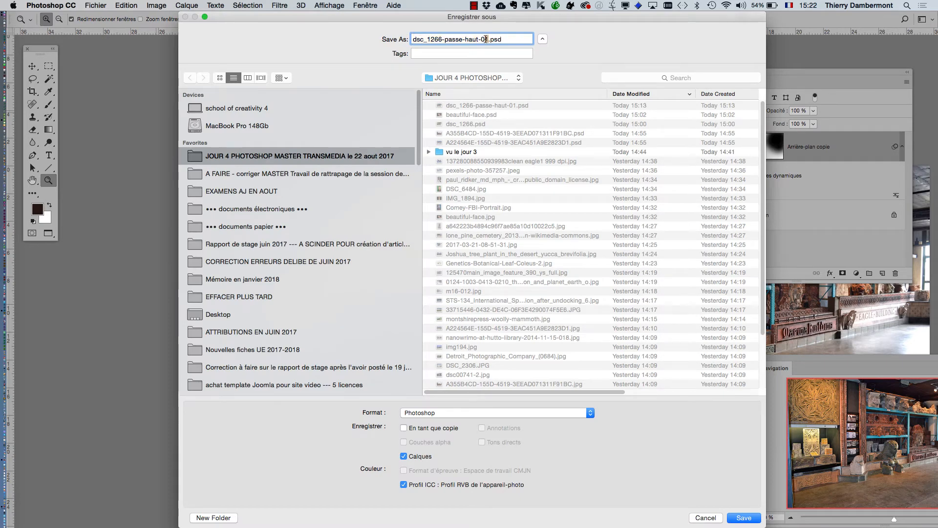
pyautogui.press('Delete')
pyautogui.write('2')
pyautogui.press('Return')
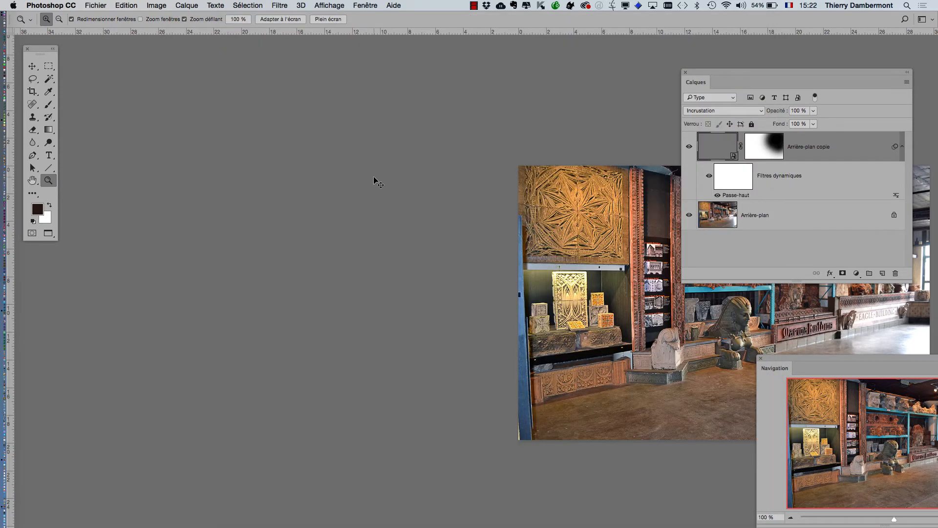
pyautogui.press('super+w')
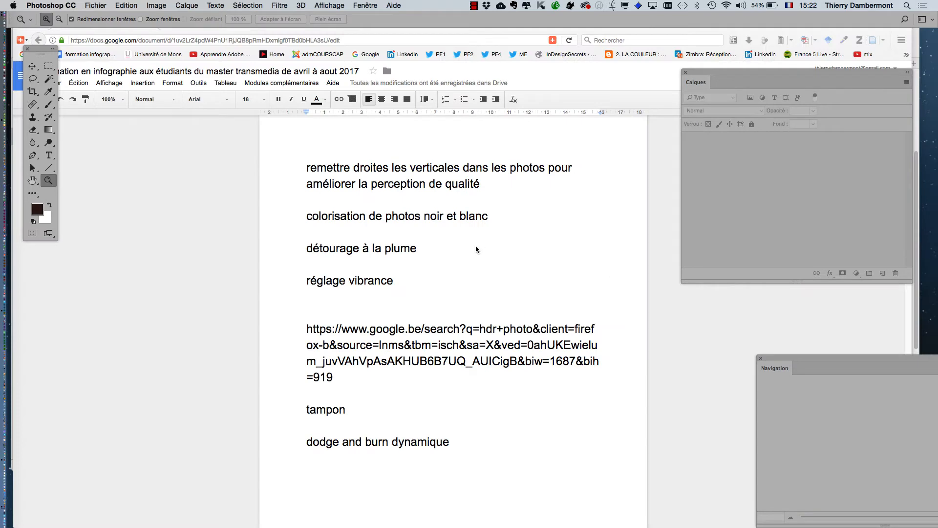
# Step: Switch to the Finder folder of course images and open beautiful-face.jpg in Photoshop
pyautogui.click(476, 250)
pyautogui.press('super+Tab')
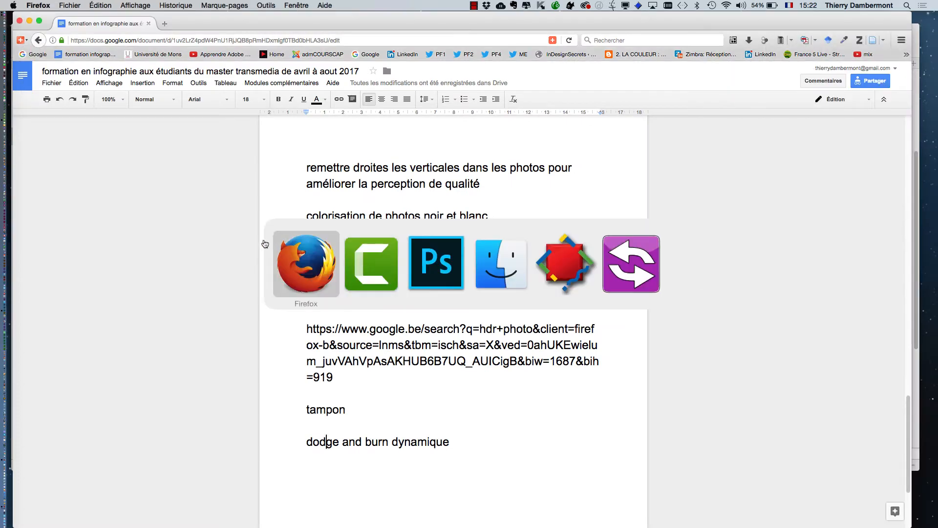
pyautogui.press('super+Tab')
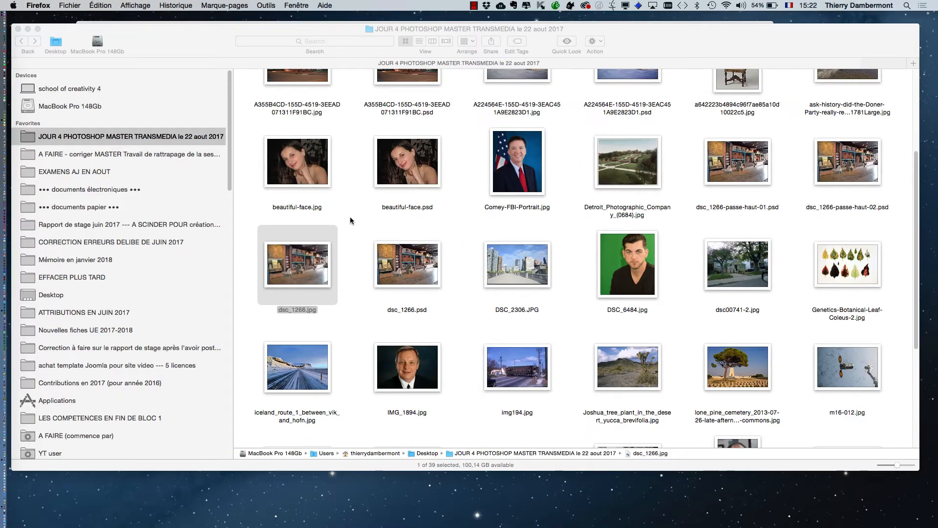
pyautogui.moveTo(315, 179); pyautogui.dragTo(27, 313)
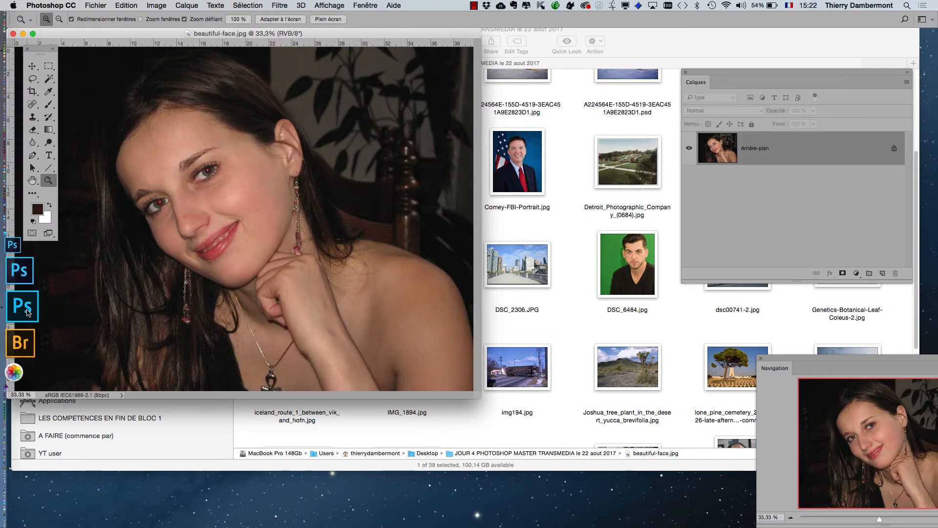
# Step: Display the portrait in full-screen mode and tidy the workspace by closing Navigation and moving Calques closer to the photo
pyautogui.press('f')
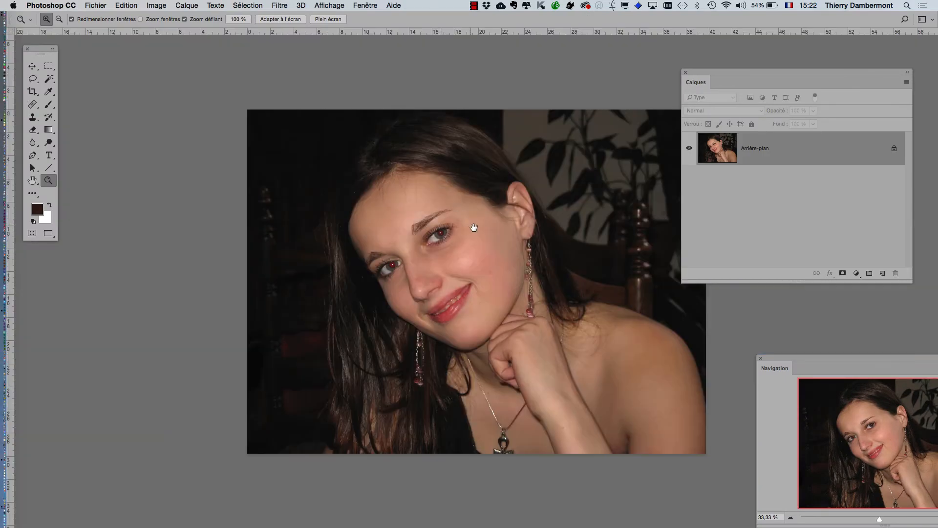
pyautogui.moveTo(422, 222); pyautogui.dragTo(297, 209)
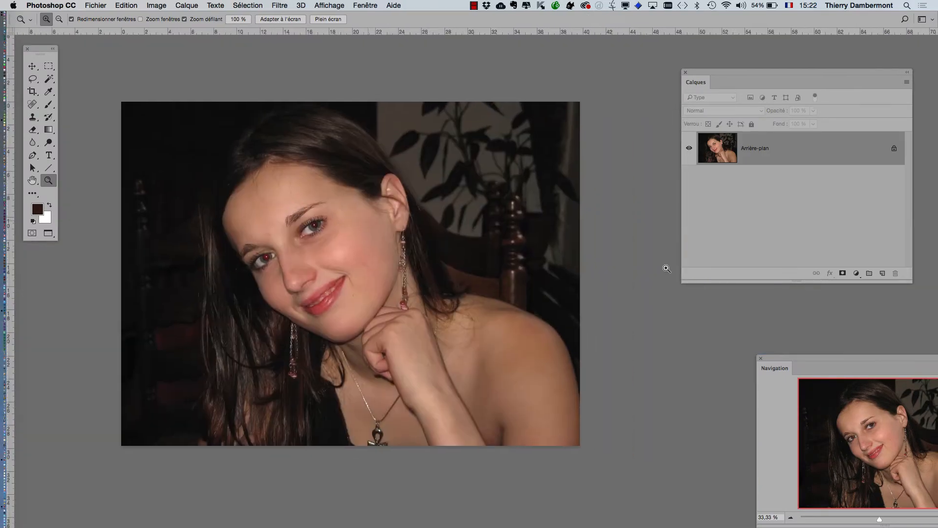
pyautogui.click(761, 358)
pyautogui.moveTo(717, 71); pyautogui.dragTo(646, 143)
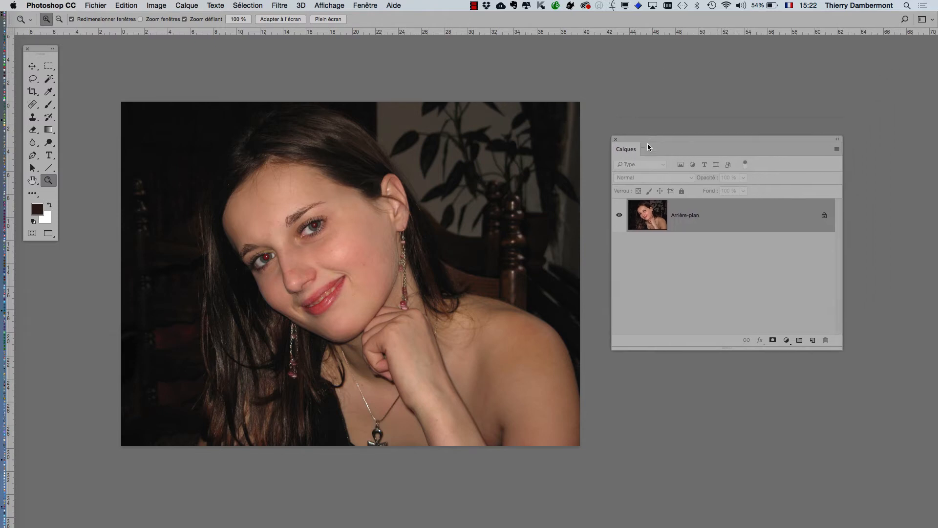
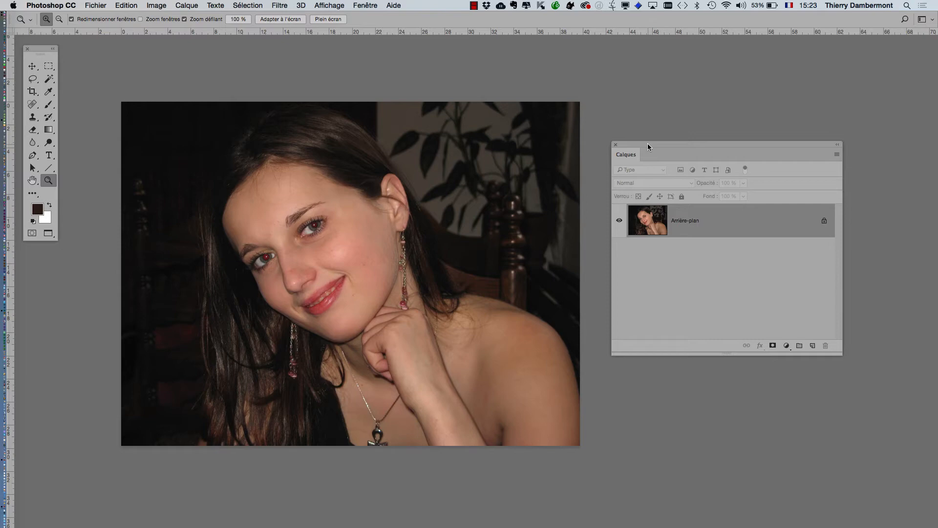
# Step: Display Actions as a separate floating panel and close the other panel groups that open with it
pyautogui.moveTo(648, 143); pyautogui.dragTo(651, 137)
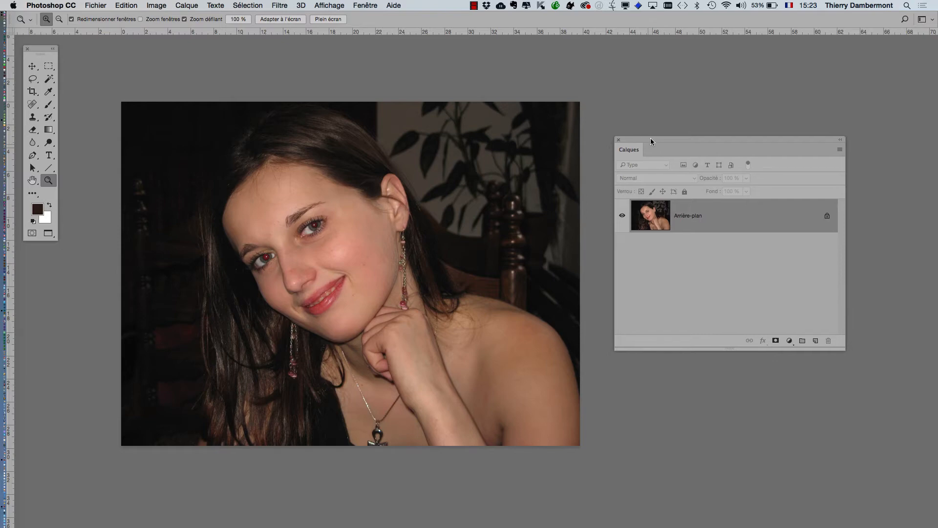
pyautogui.click(373, 4)
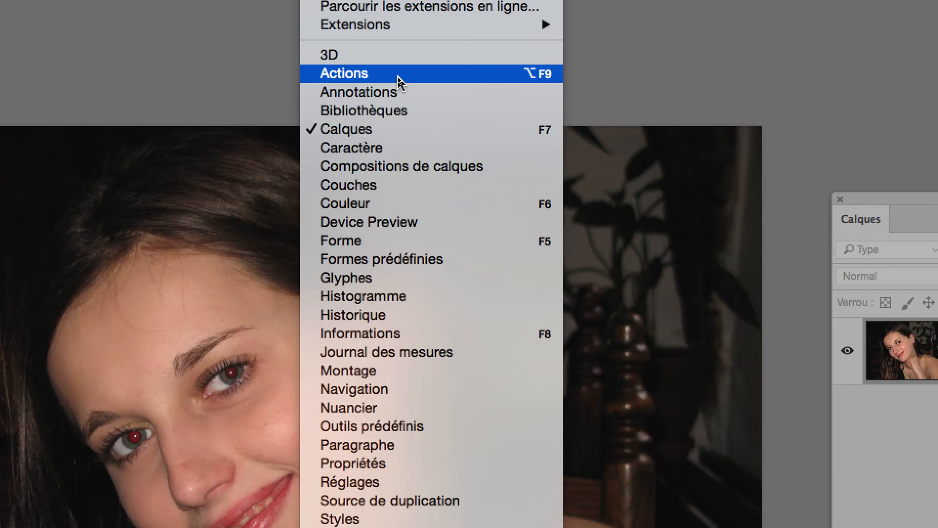
pyautogui.click(399, 78)
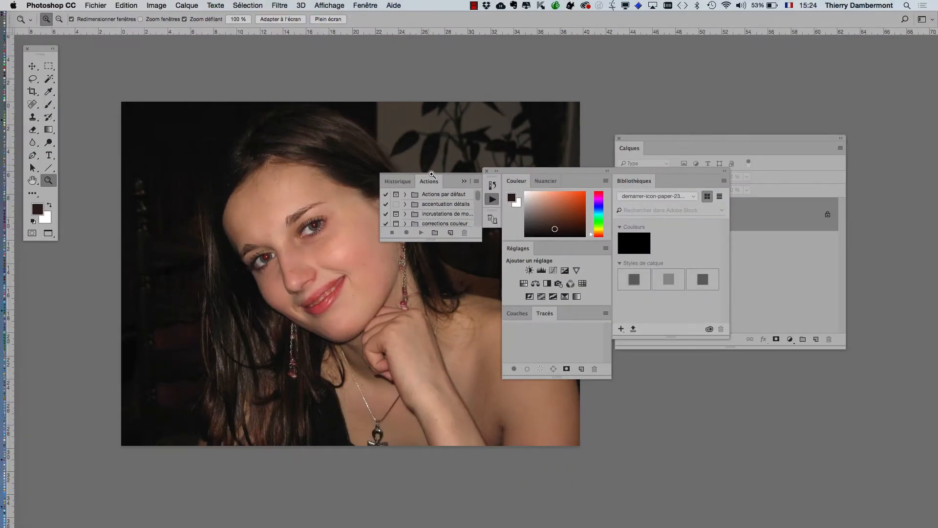
pyautogui.moveTo(431, 174); pyautogui.dragTo(235, 108)
pyautogui.click(486, 171)
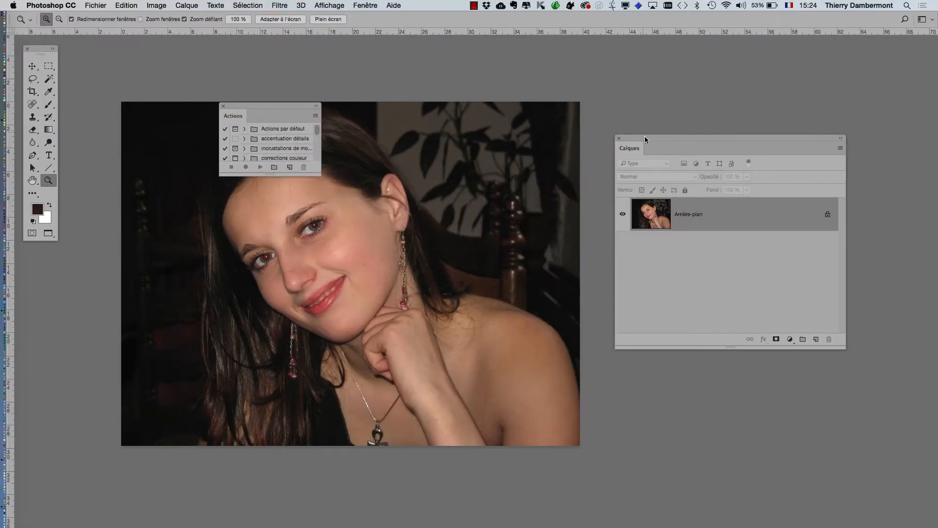
# Step: Shrink Calques, place it and Actions side by side next to the photo, and enlarge Actions to show its whole list
pyautogui.moveTo(846, 346); pyautogui.dragTo(784, 321)
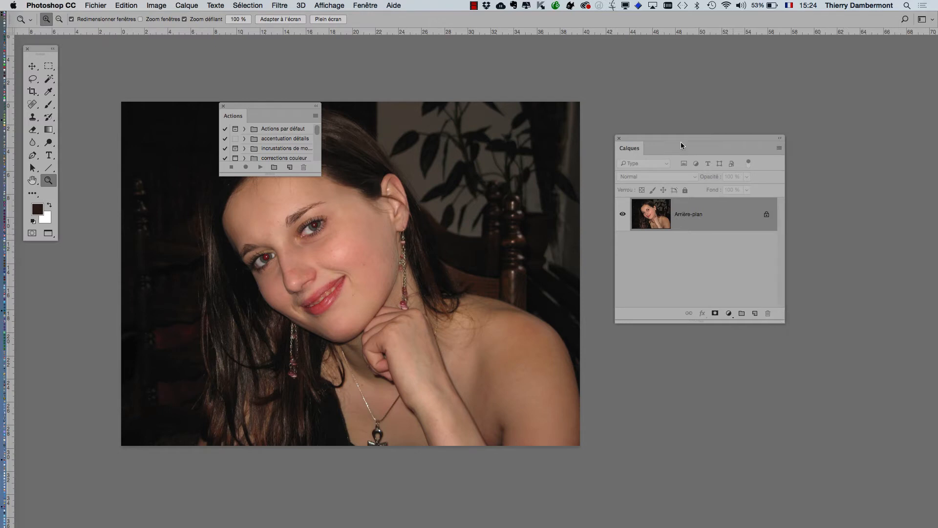
pyautogui.moveTo(689, 138); pyautogui.dragTo(829, 59)
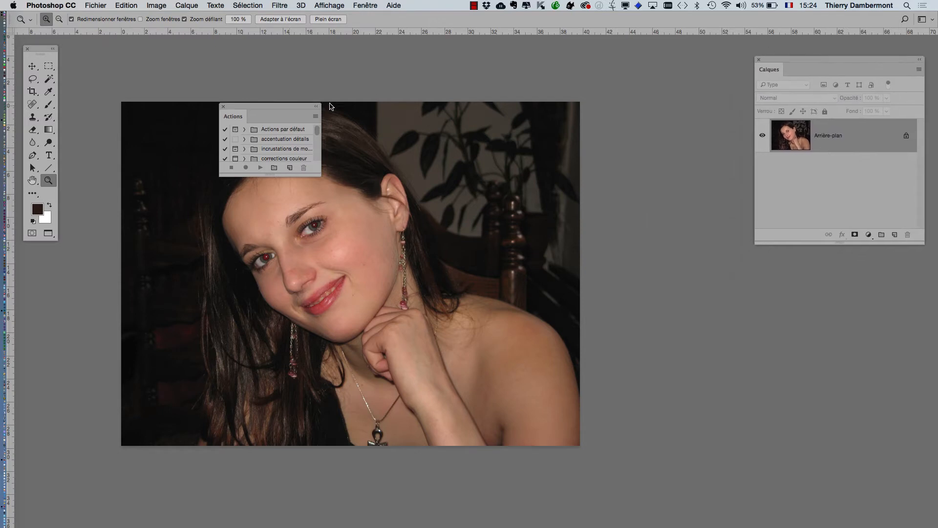
pyautogui.moveTo(291, 105); pyautogui.dragTo(667, 58)
pyautogui.moveTo(693, 122); pyautogui.dragTo(736, 283)
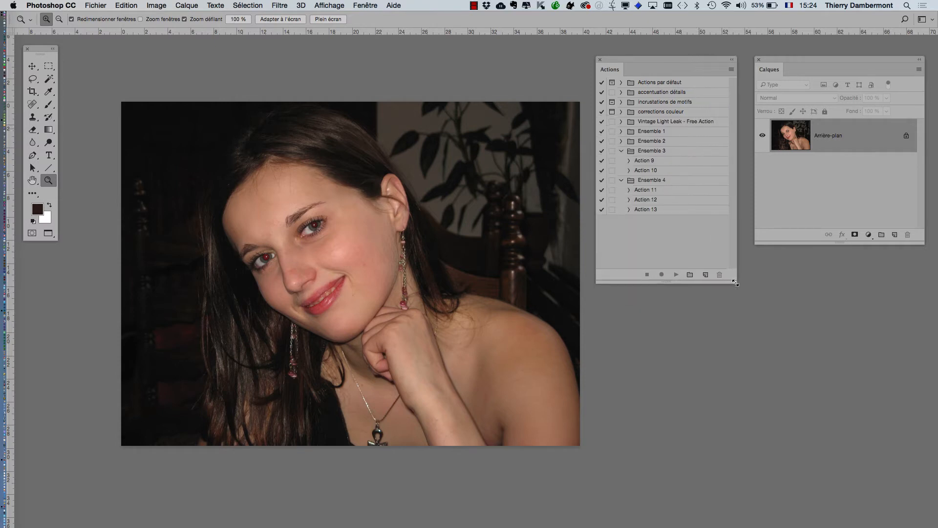
# Step: Collapse Ensemble 3 and Ensemble 4 in the list of actions, and enlarge the portrait around the face and earring
pyautogui.click(621, 180)
pyautogui.click(621, 151)
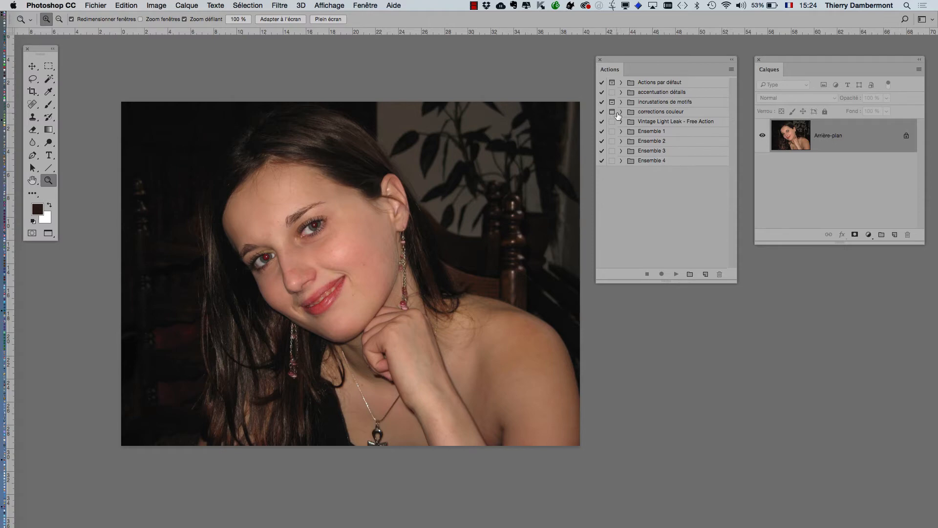
pyautogui.click(344, 261)
pyautogui.moveTo(438, 269); pyautogui.dragTo(338, 304)
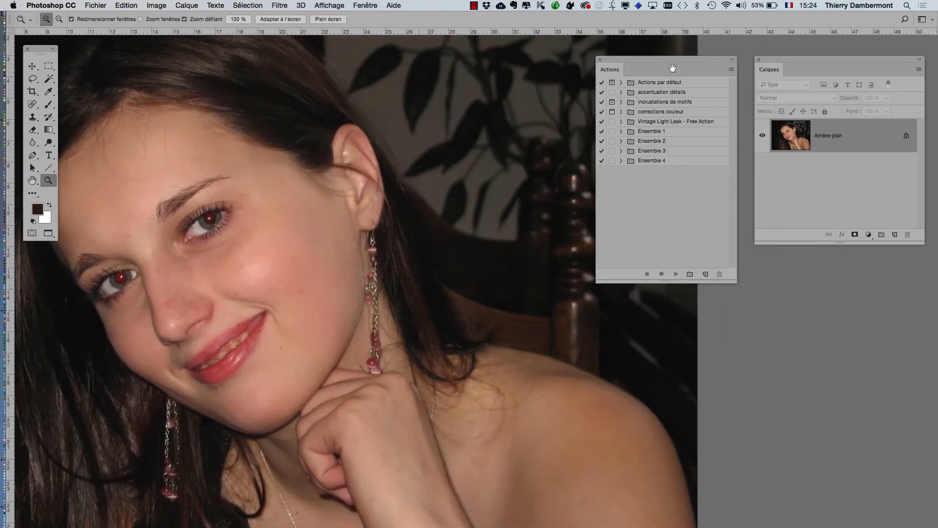
pyautogui.moveTo(667, 59); pyautogui.dragTo(635, 57)
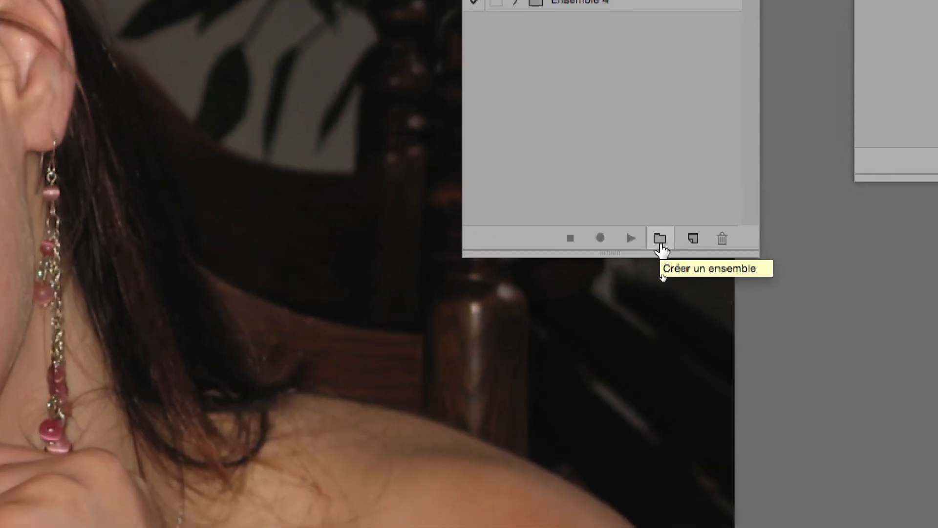
# Step: Create a new action set named with the author's first name followed by "22 aout 2017"
pyautogui.click(660, 239)
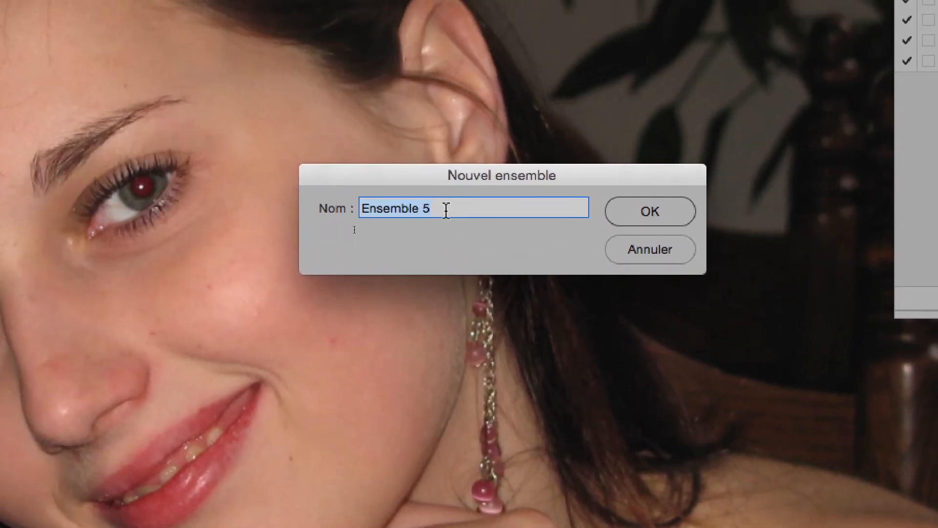
pyautogui.write('thierry 22 aout ')
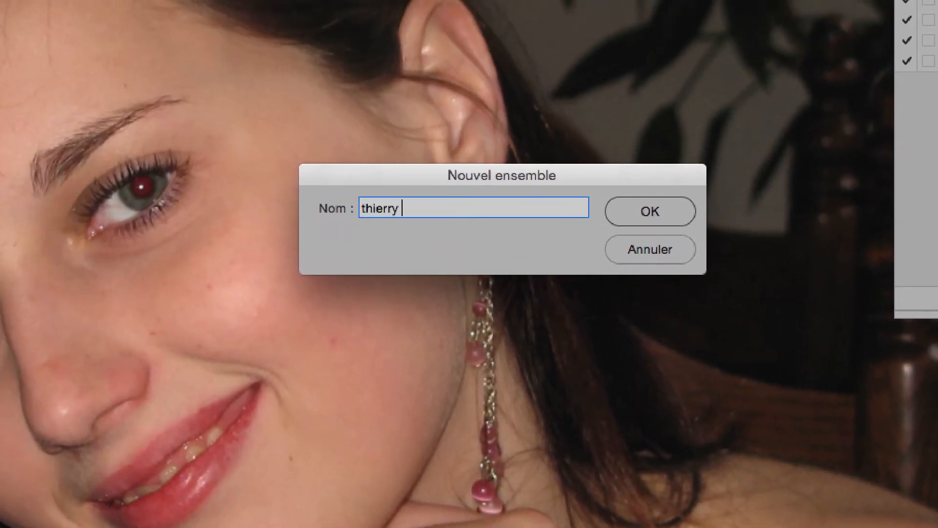
pyautogui.write('2017')
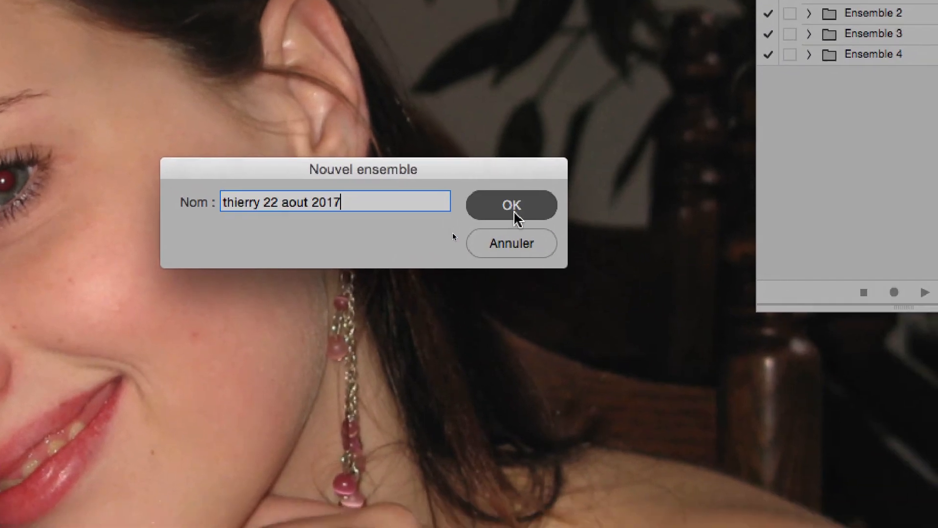
pyautogui.click(650, 211)
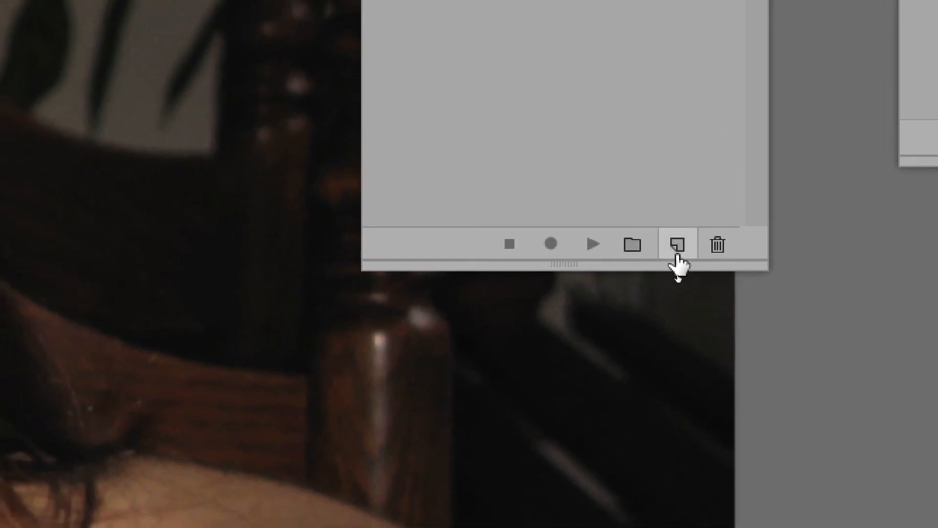
# Step: Create an action named "passe-haut pour accentuation" in the new set and start recording it
pyautogui.click(678, 247)
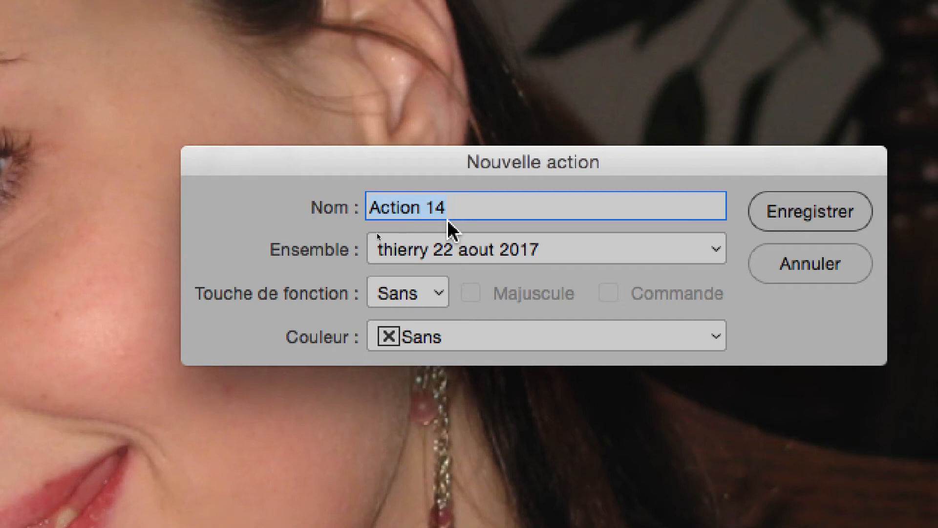
pyautogui.write('passe-h')
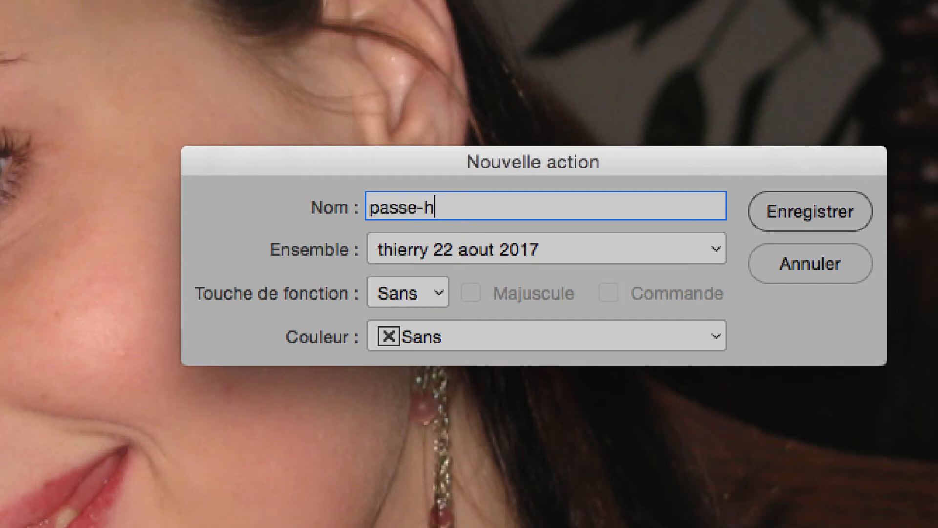
pyautogui.write('aut pour accenbtuation')
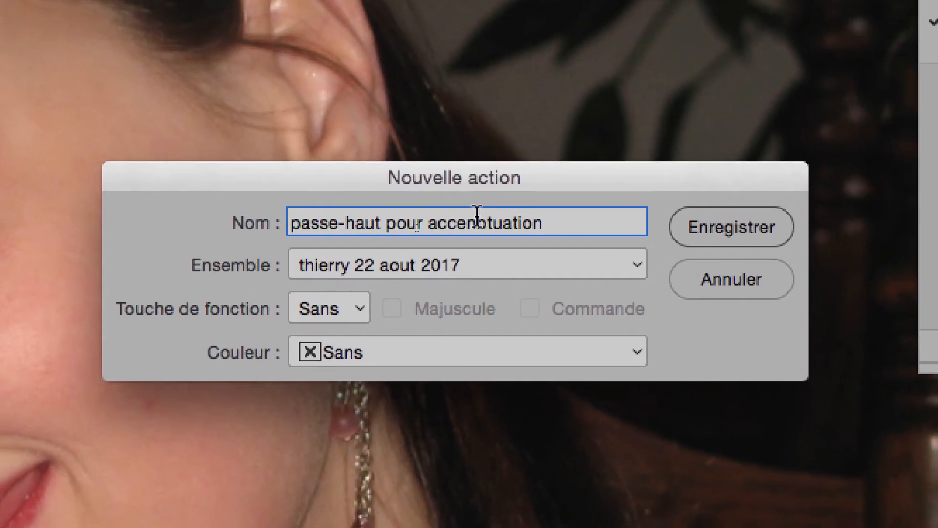
pyautogui.tripleClick(562, 208)
pyautogui.press('BackSpace')
pyautogui.write('pa')
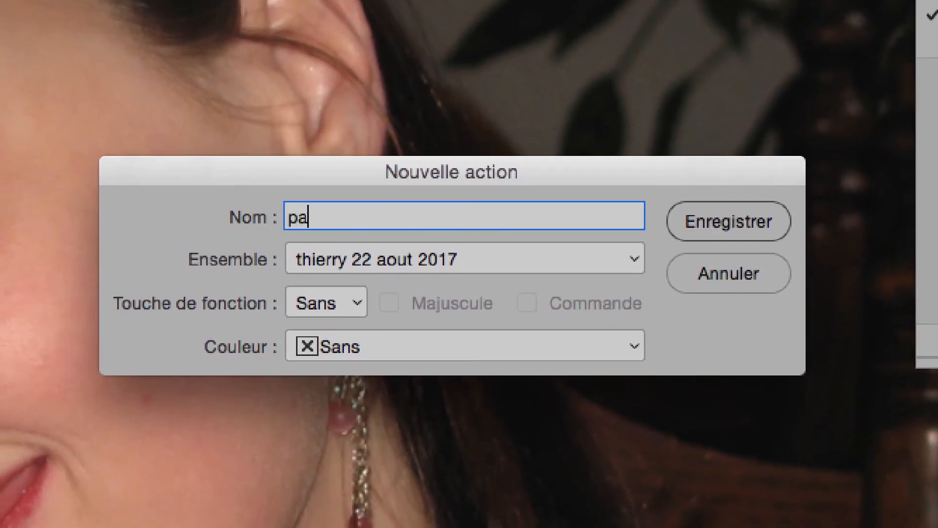
pyautogui.write('sse-haut pour accentua')
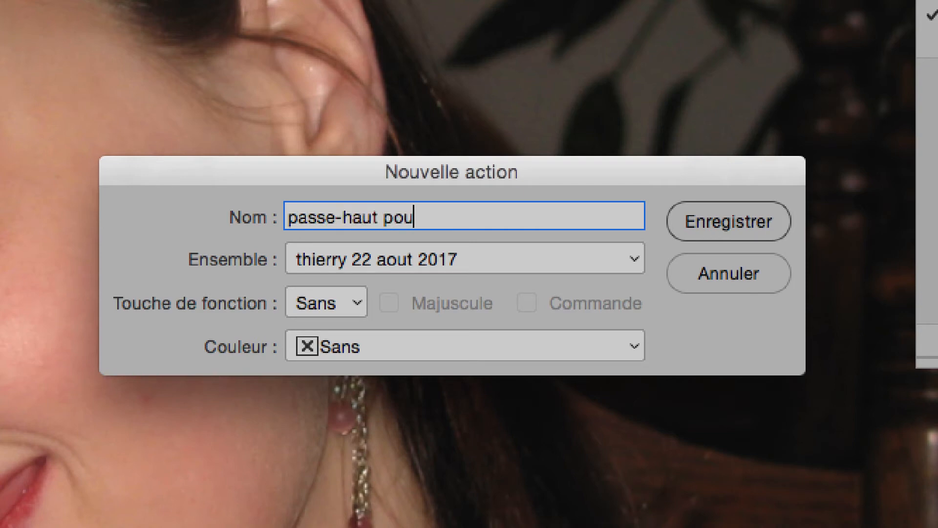
pyautogui.write('tion')
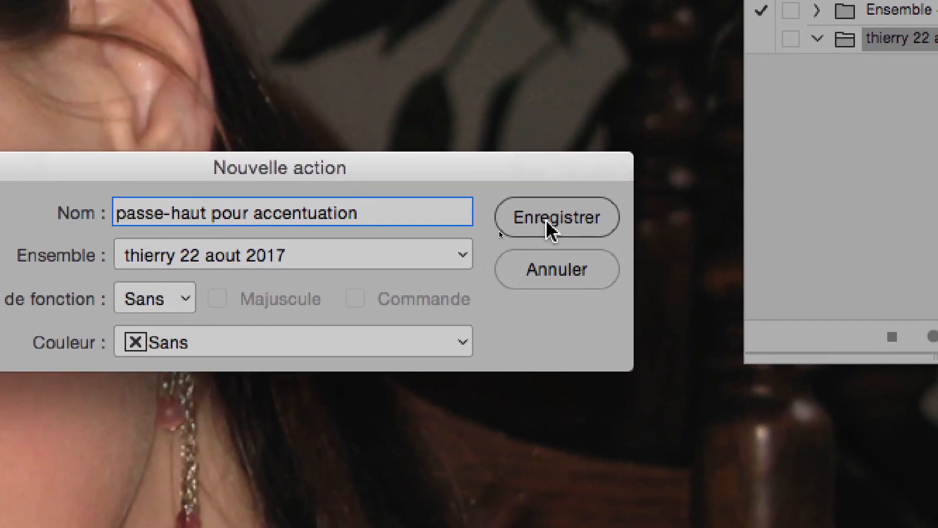
pyautogui.click(547, 226)
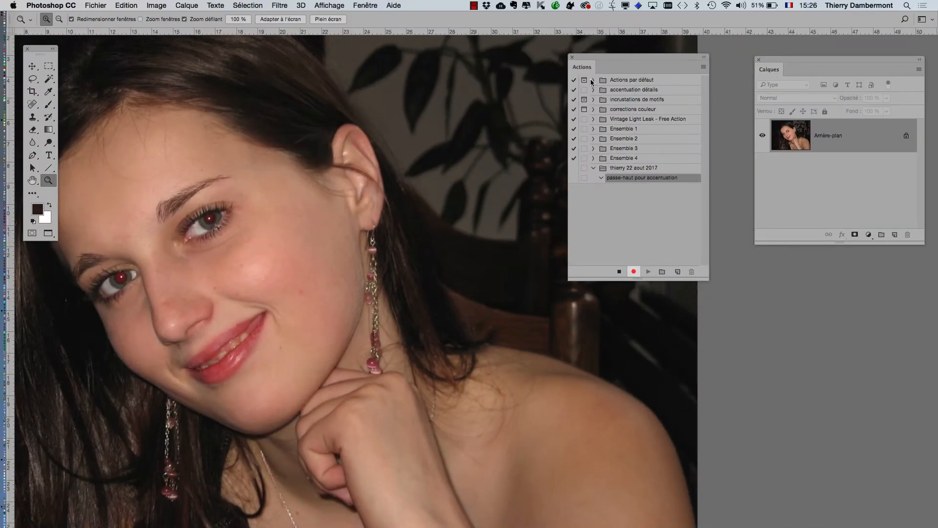
# Step: With the recording running, duplicate the Arrière-plan layer and convert the copy into a smart object
pyautogui.moveTo(601, 59); pyautogui.dragTo(544, 54)
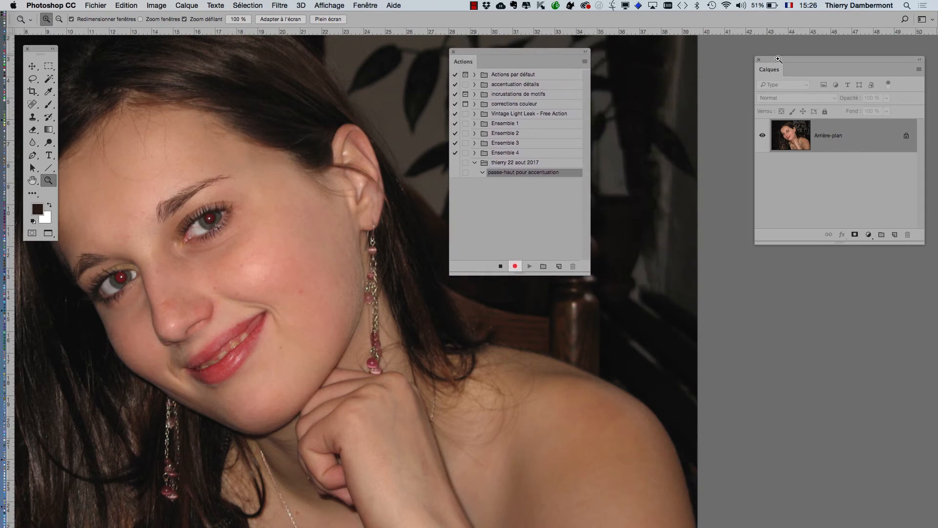
pyautogui.moveTo(779, 59); pyautogui.dragTo(679, 62)
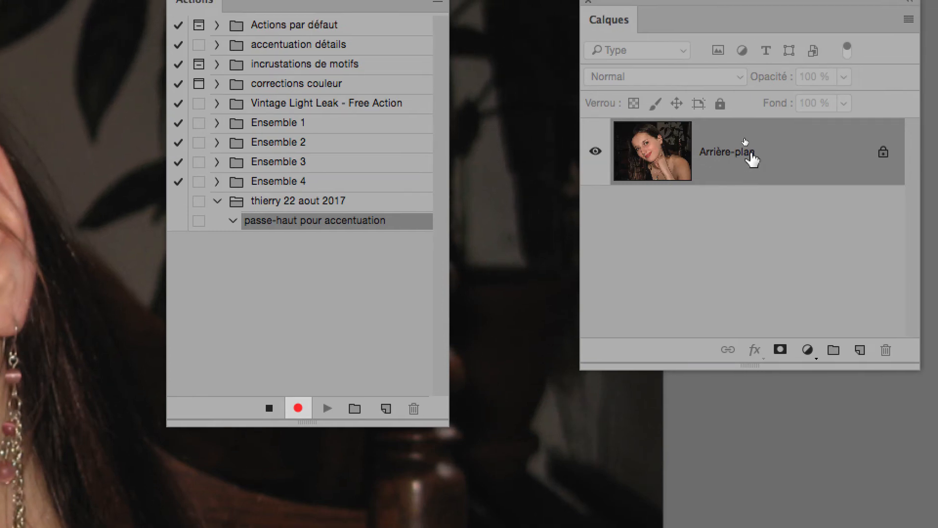
pyautogui.moveTo(757, 154); pyautogui.dragTo(794, 238)
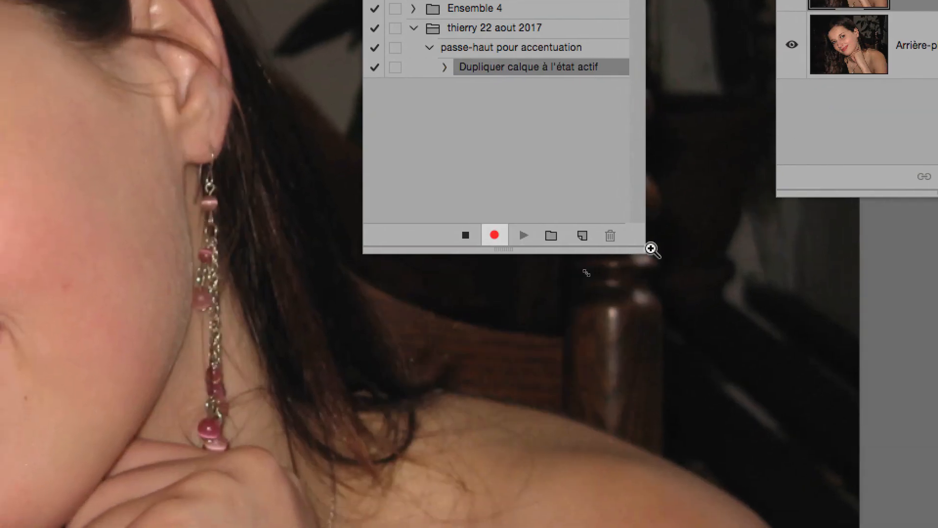
pyautogui.moveTo(651, 249); pyautogui.dragTo(691, 236)
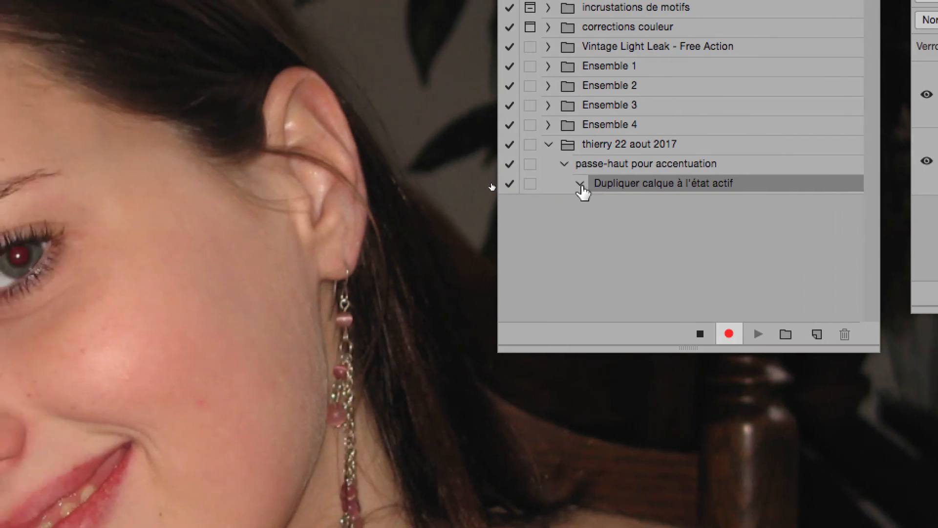
pyautogui.click(511, 184)
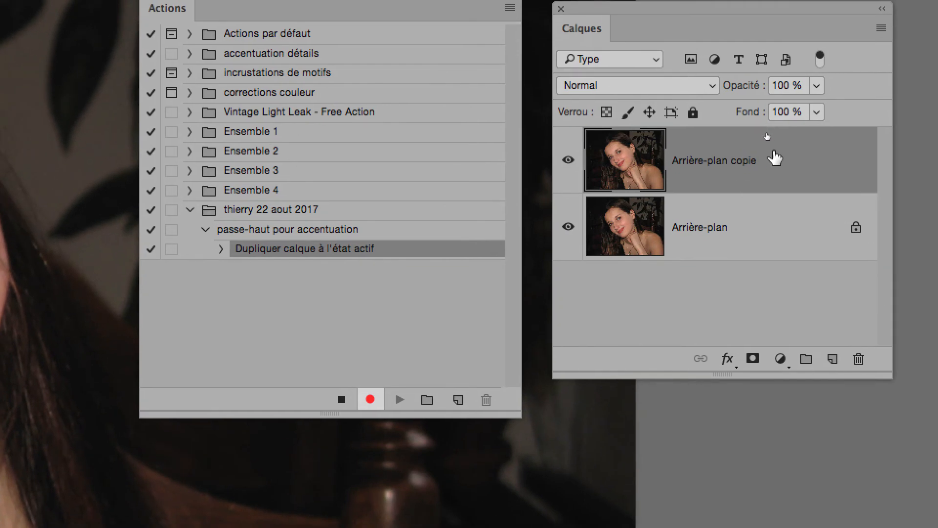
pyautogui.rightClick(774, 158)
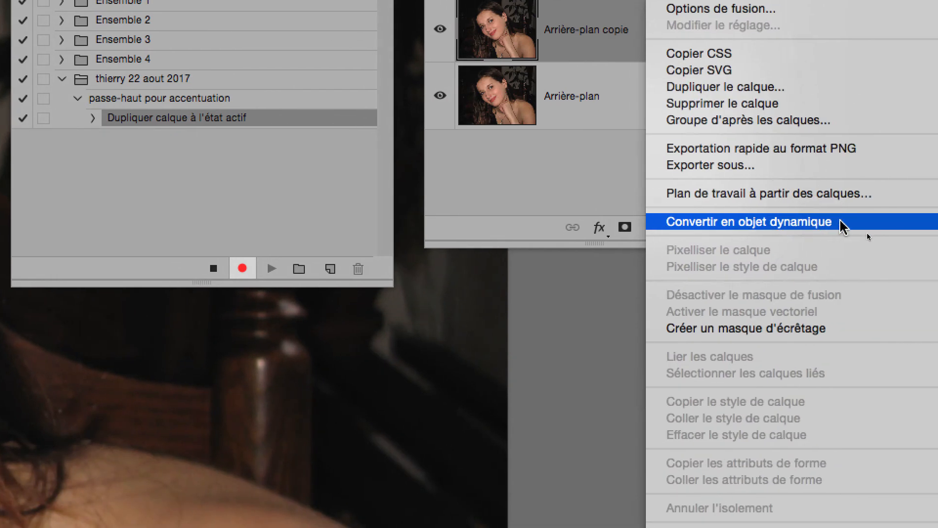
pyautogui.click(846, 223)
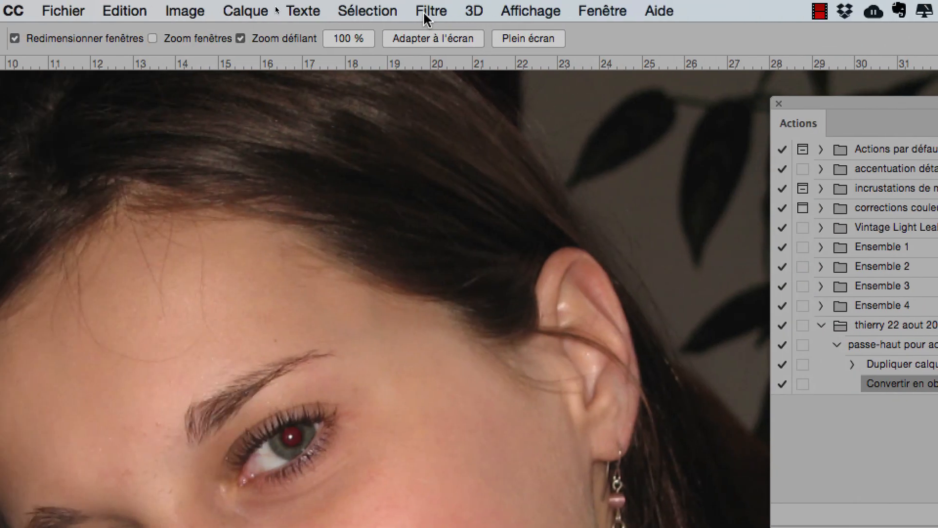
# Step: Apply a Passe-haut filter with a radius of 2,3 pixels to the smart object copy
pyautogui.click(425, 17)
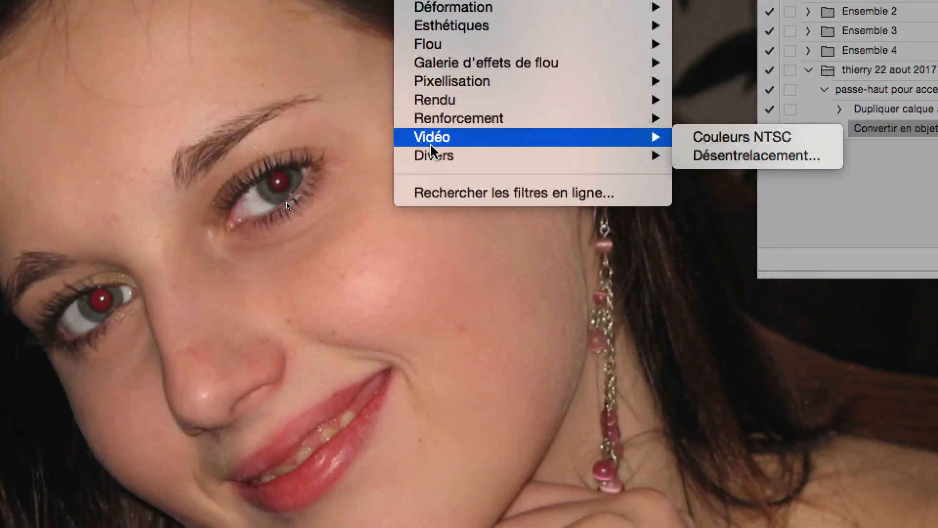
pyautogui.moveTo(465, 411)
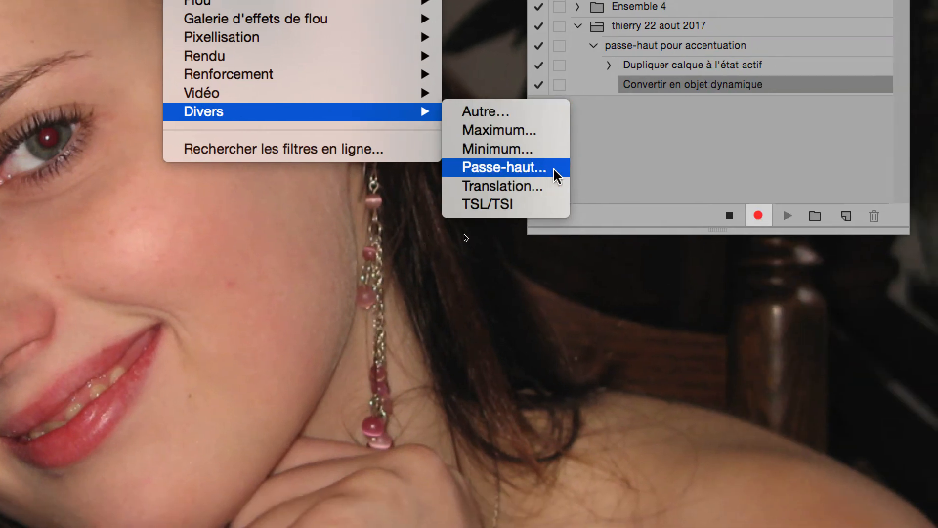
pyautogui.click(775, 210)
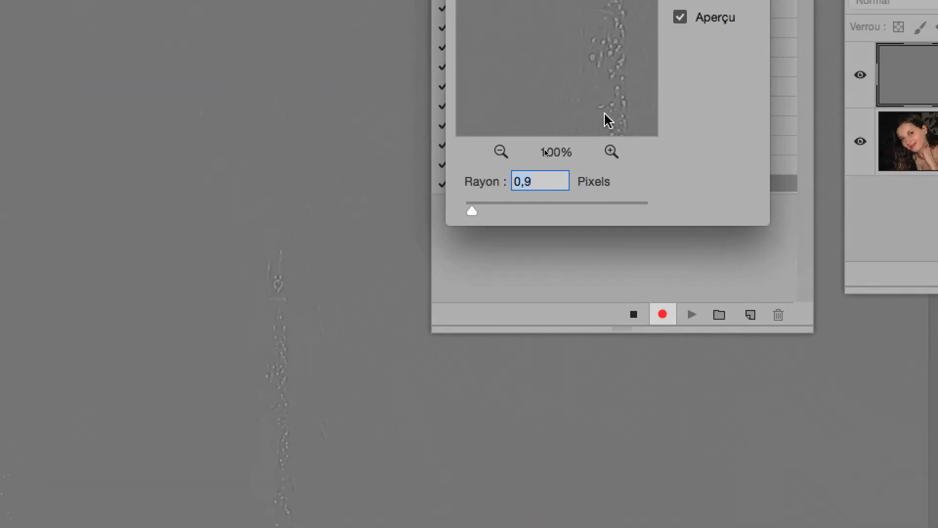
pyautogui.moveTo(641, 46); pyautogui.dragTo(530, 58)
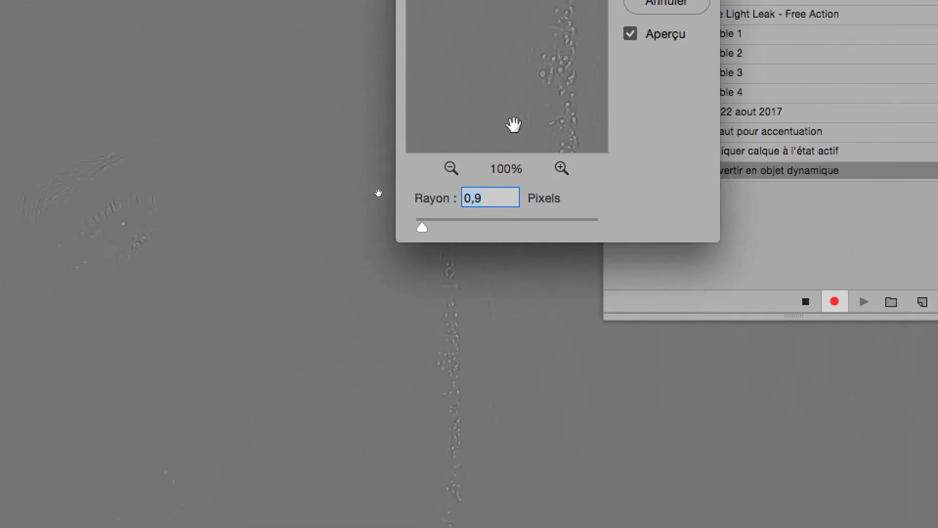
pyautogui.moveTo(422, 228); pyautogui.dragTo(416, 227)
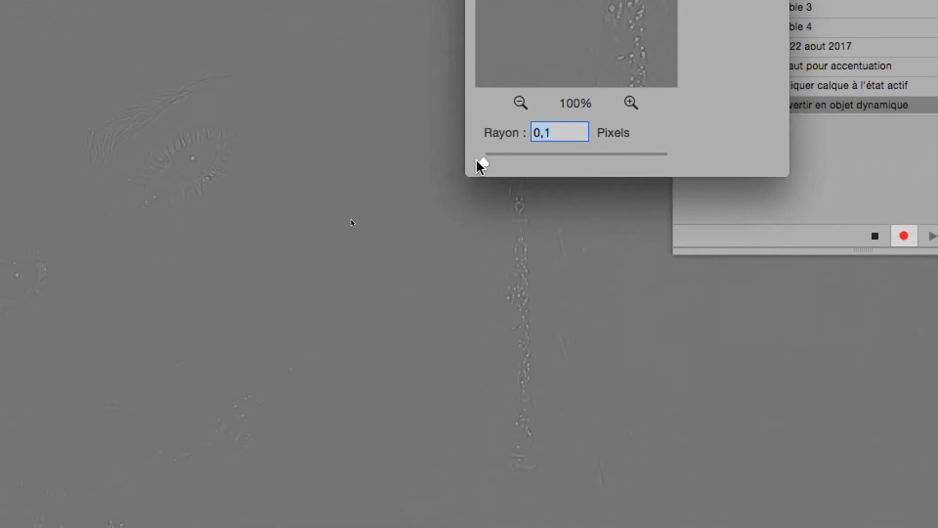
pyautogui.moveTo(481, 166); pyautogui.dragTo(502, 166)
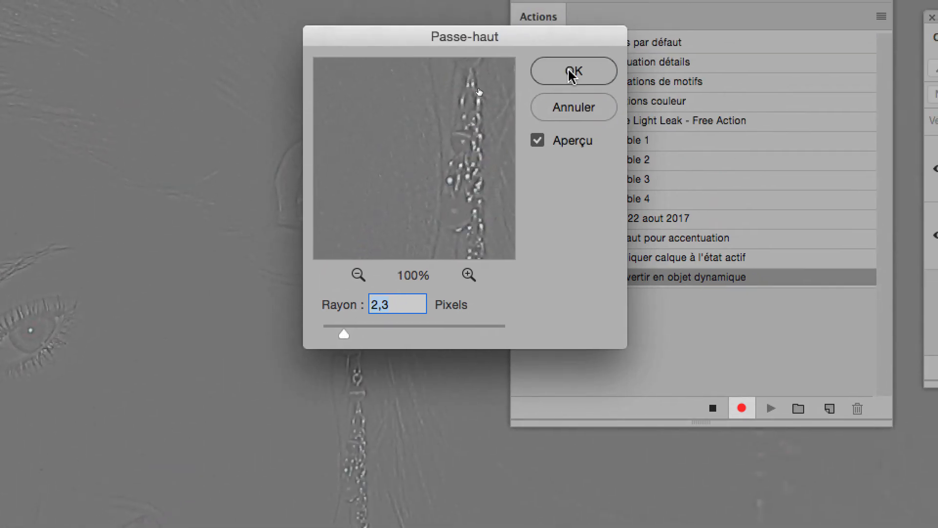
pyautogui.click(570, 73)
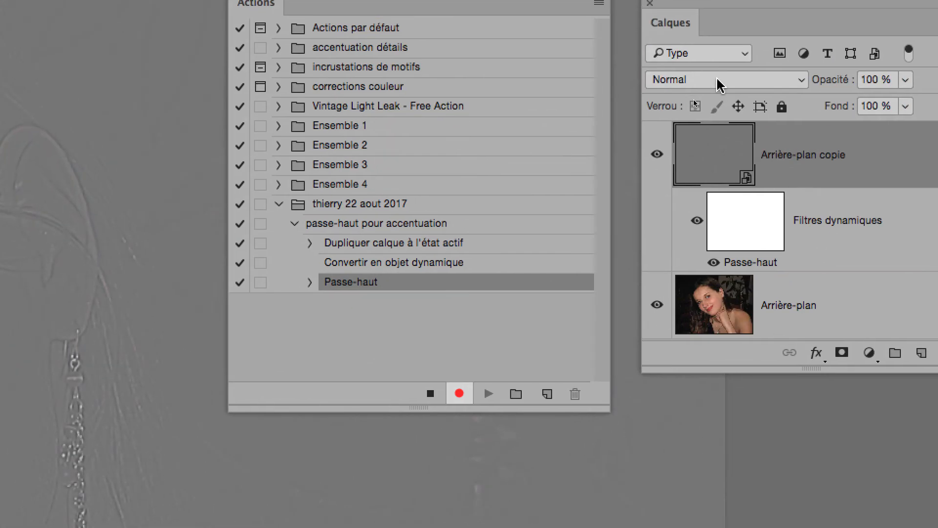
# Step: Set the blending mode of Arrière-plan copie to Incrustation and add a white layer mask to it
pyautogui.click(719, 82)
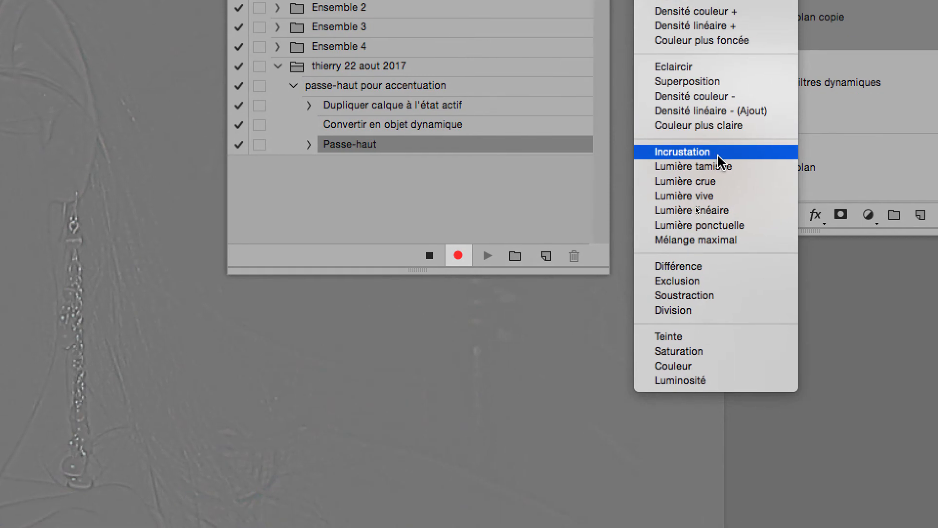
pyautogui.click(719, 154)
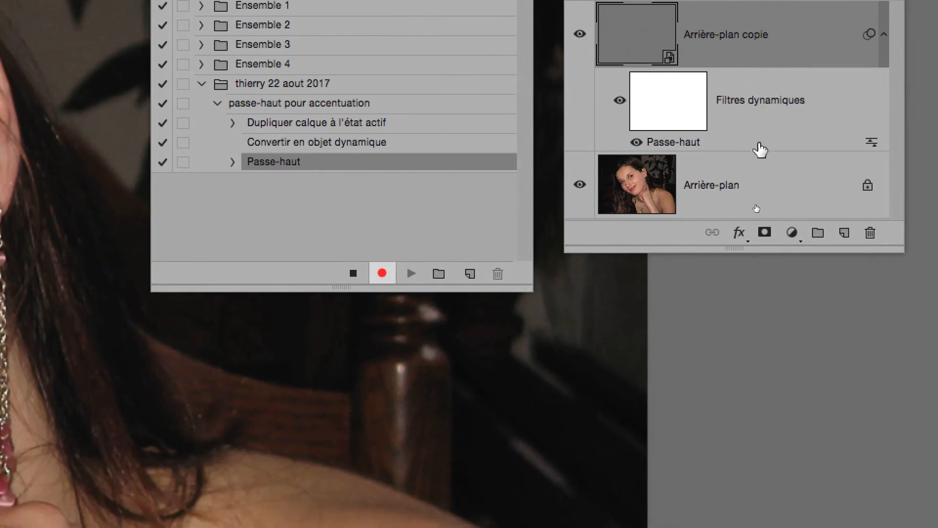
pyautogui.click(764, 233)
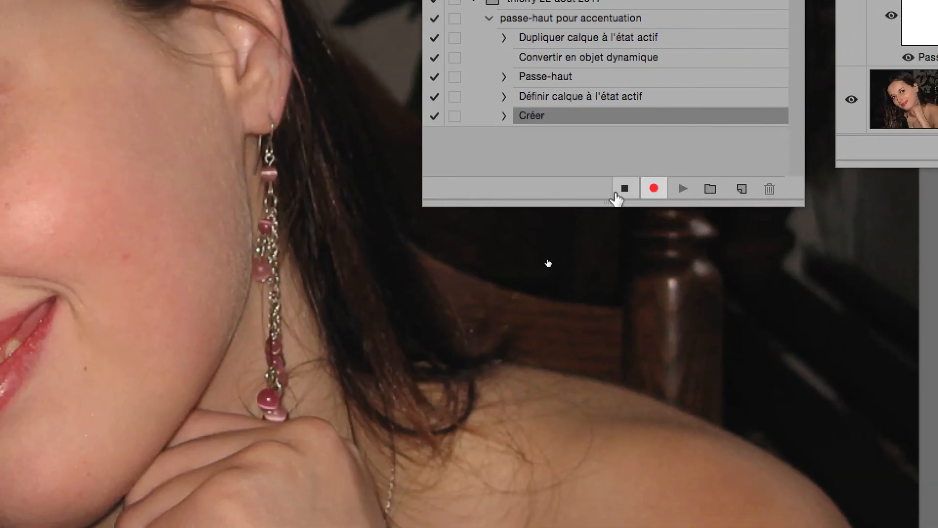
# Step: Stop the recording, then collapse and select the action "passe-haut pour accentuation"
pyautogui.click(601, 194)
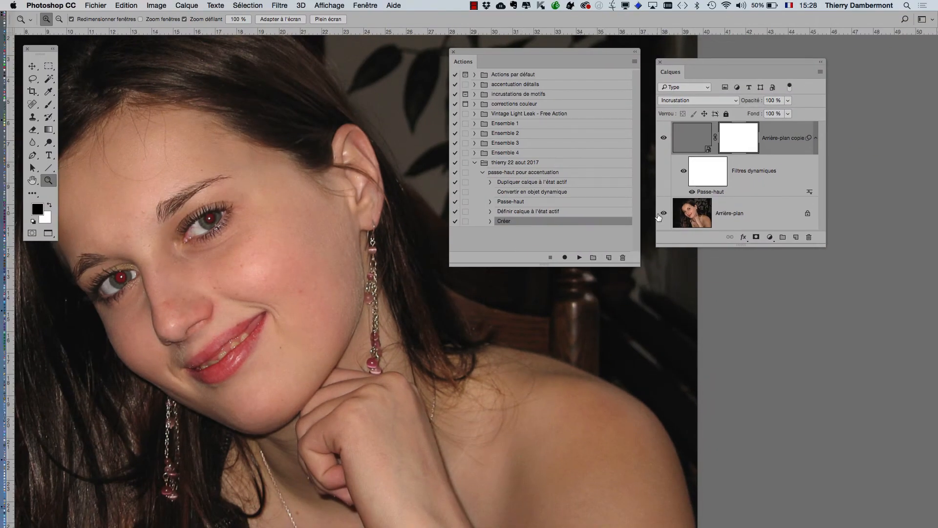
pyautogui.click(483, 173)
pyautogui.click(511, 177)
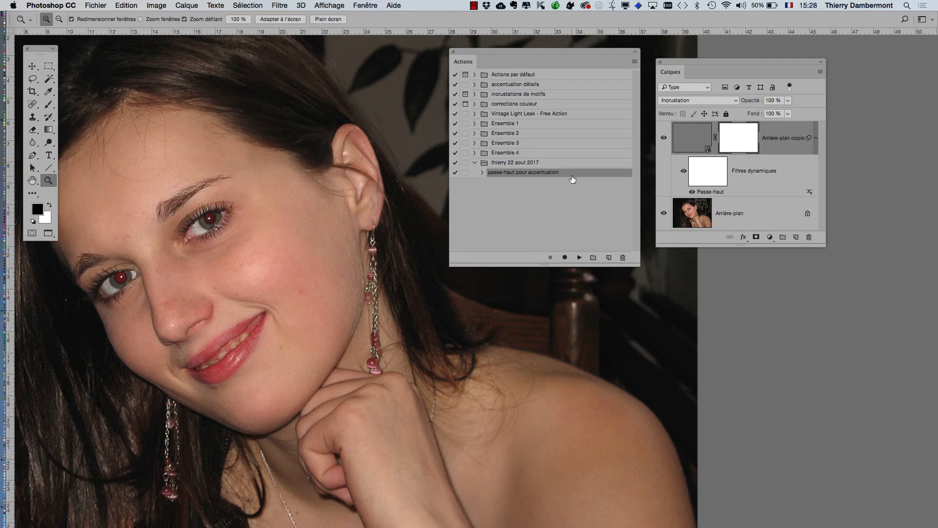
# Step: Try other radius values such as 4,7 pixels in the Passe-haut smart filter of Arrière-plan copie
pyautogui.moveTo(238, 208); pyautogui.dragTo(412, 203)
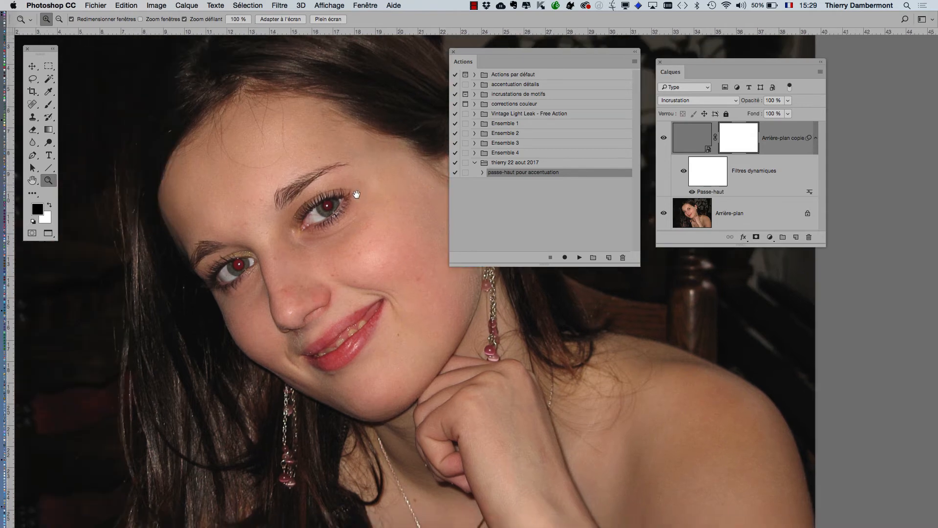
pyautogui.doubleClick(714, 193)
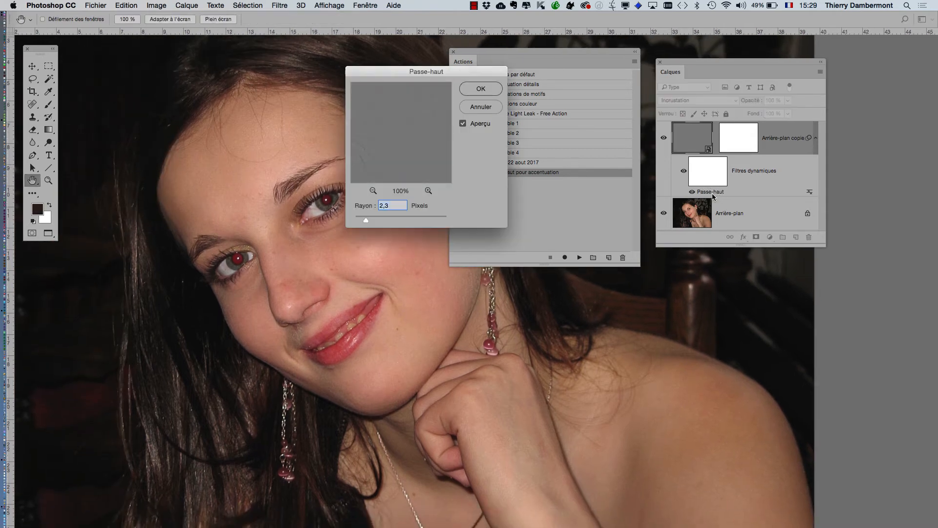
pyautogui.moveTo(380, 68); pyautogui.dragTo(726, 252)
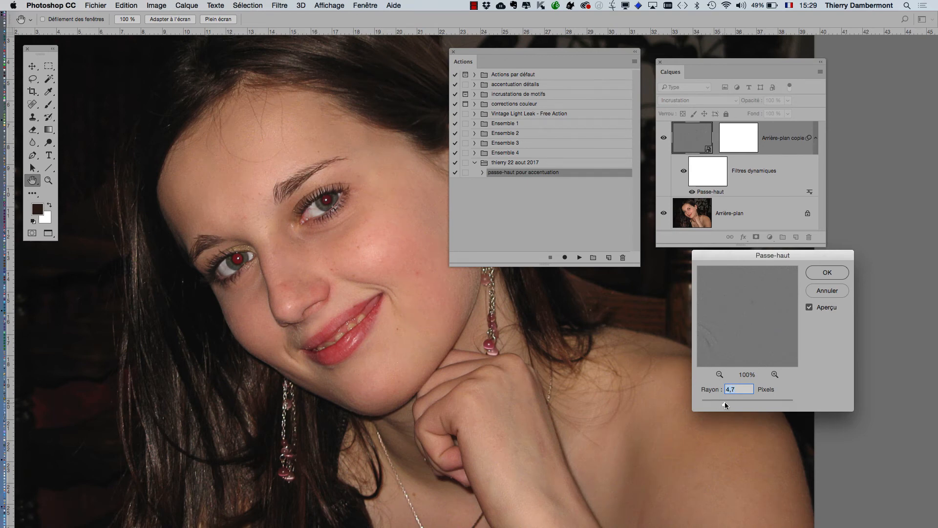
pyautogui.click(706, 404)
pyautogui.click(825, 292)
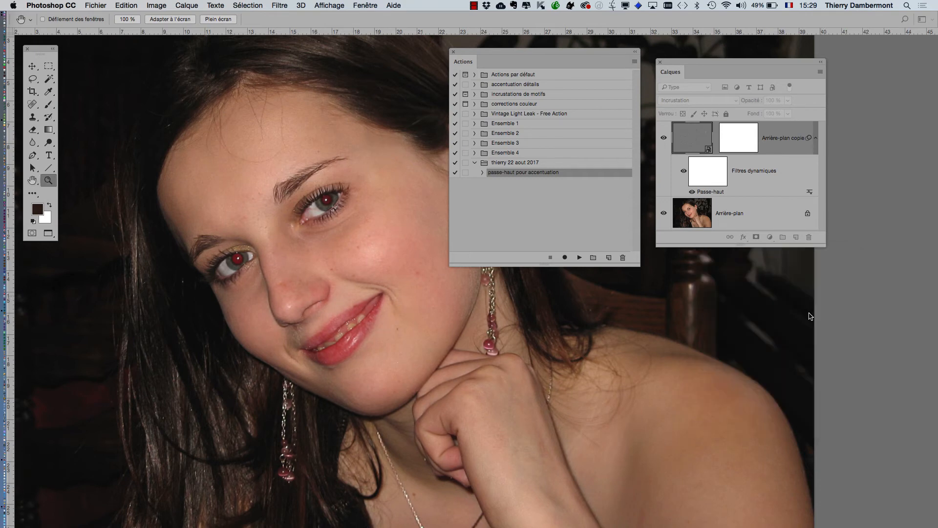
# Step: Reduce the image size to 20 % of its width and height with resampling kept on
pyautogui.click(149, 4)
pyautogui.click(169, 86)
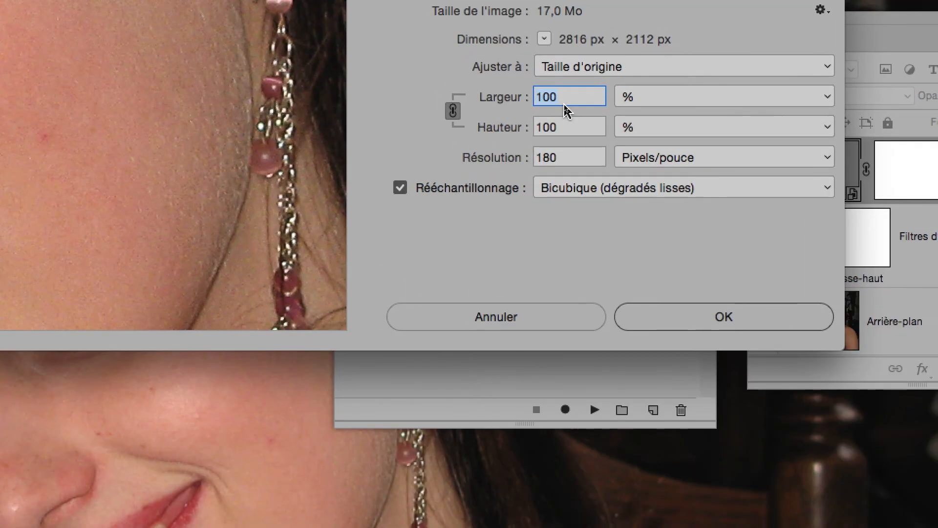
pyautogui.write('20')
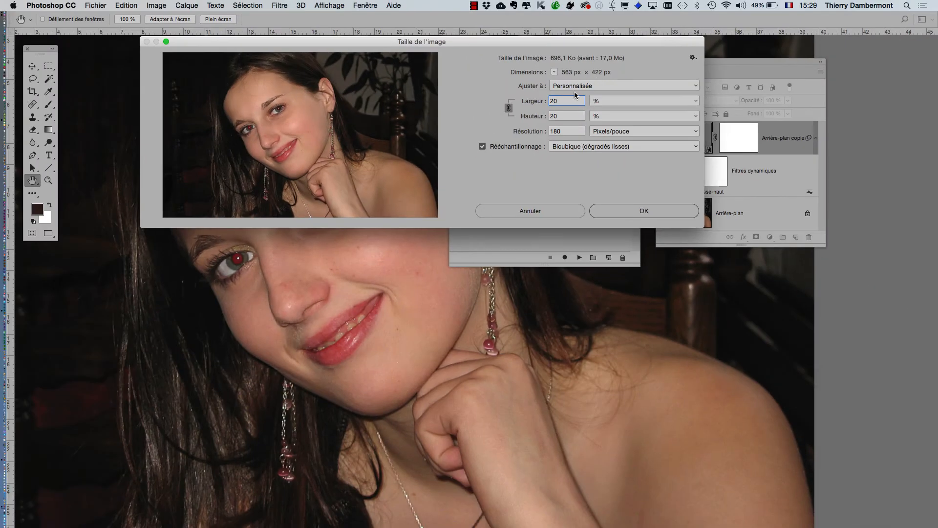
pyautogui.click(643, 210)
# Step: Display the reduced portrait at 100 %, moving the Actions panel out of the way and the Calques panel closer to the photo
pyautogui.press('z')
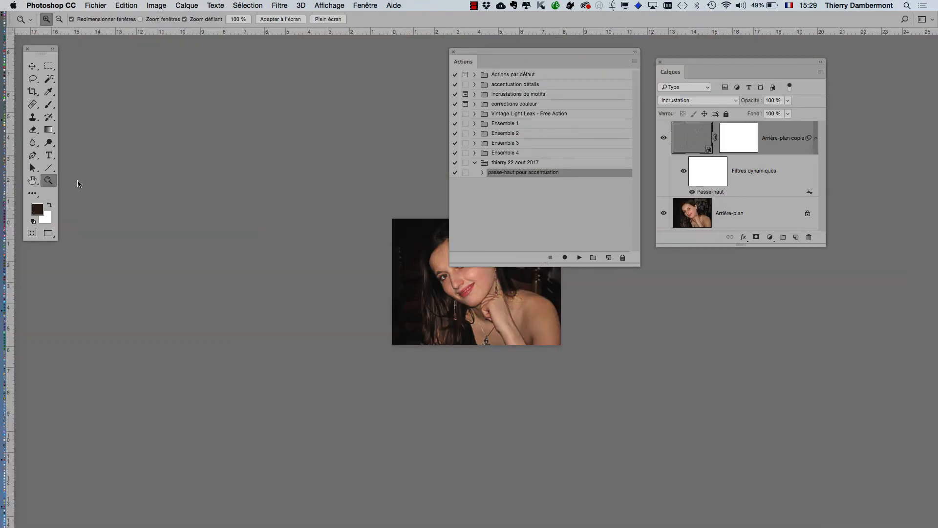
pyautogui.doubleClick(50, 182)
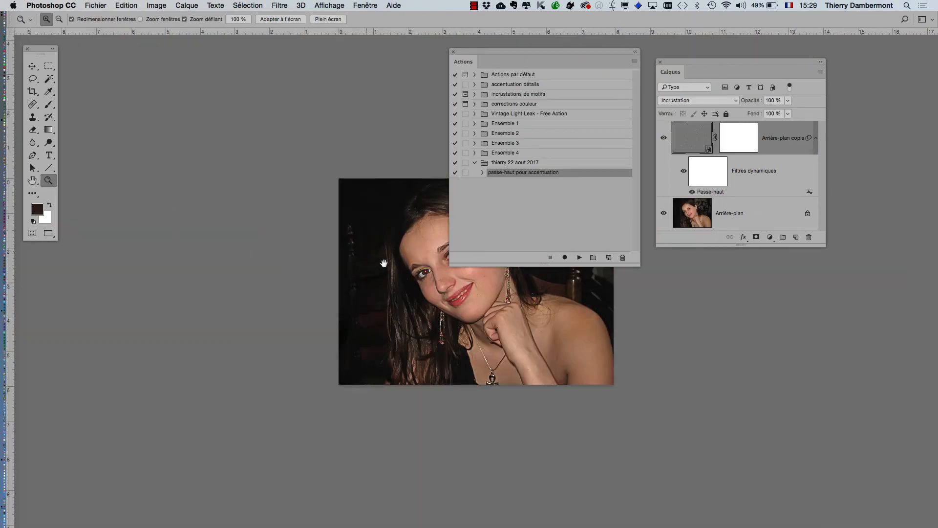
pyautogui.moveTo(384, 264); pyautogui.dragTo(191, 213)
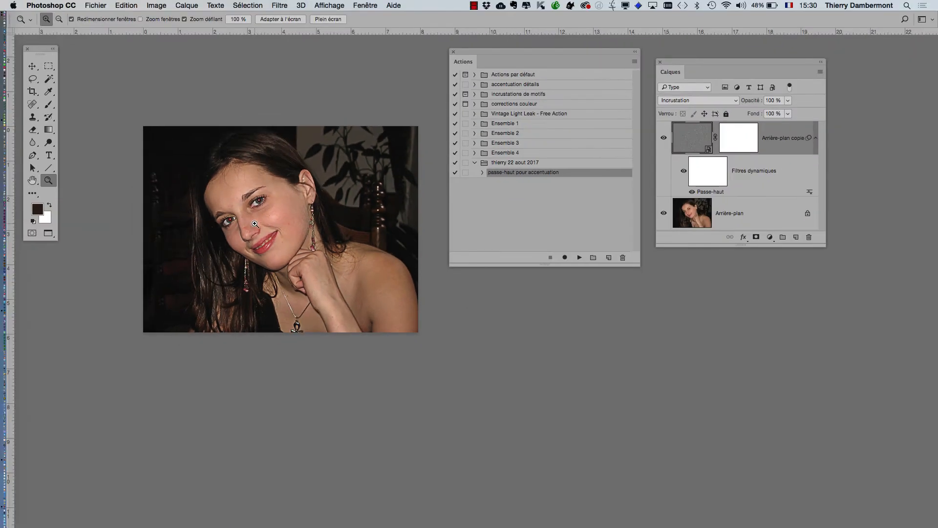
pyautogui.moveTo(571, 51); pyautogui.dragTo(740, 361)
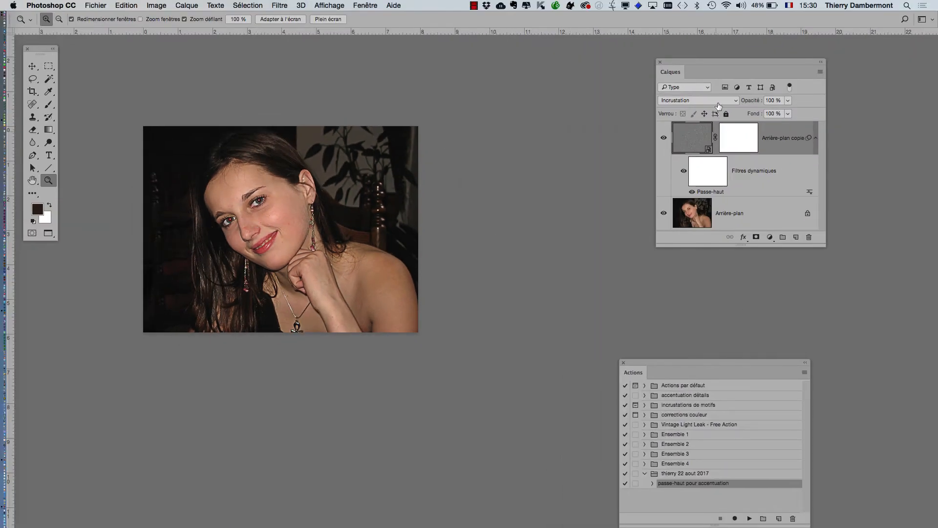
pyautogui.moveTo(702, 60); pyautogui.dragTo(394, 116)
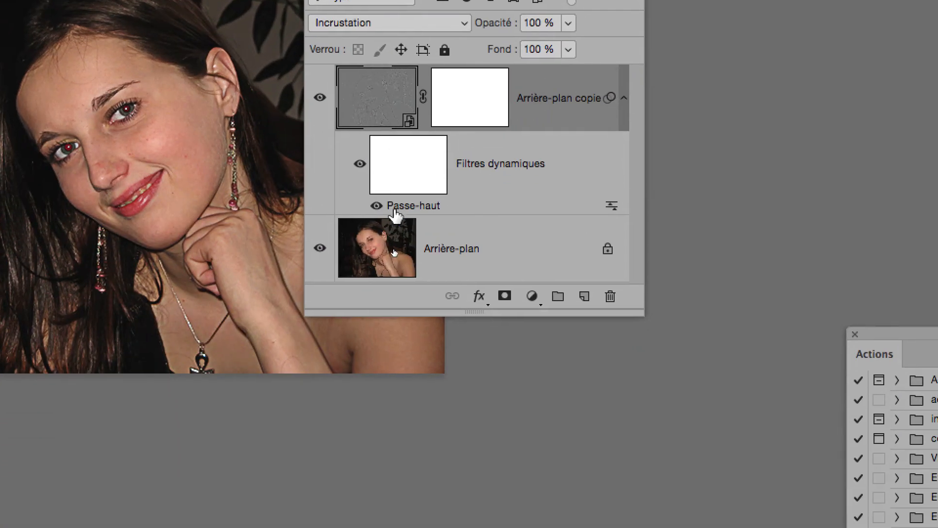
# Step: Lower the radius of the Passe-haut smart filter on Arrière-plan copie to 0,7 pixels
pyautogui.doubleClick(396, 206)
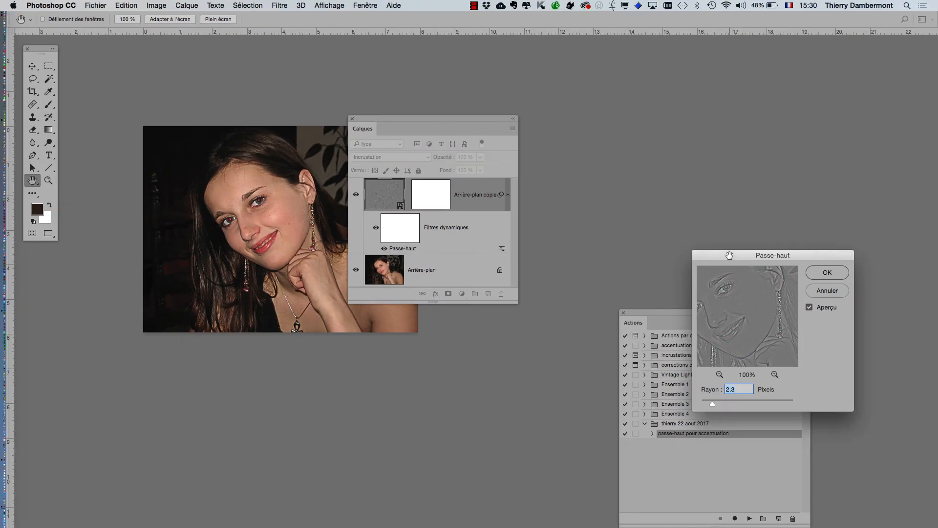
pyautogui.moveTo(729, 255); pyautogui.dragTo(361, 143)
pyautogui.press('alt')
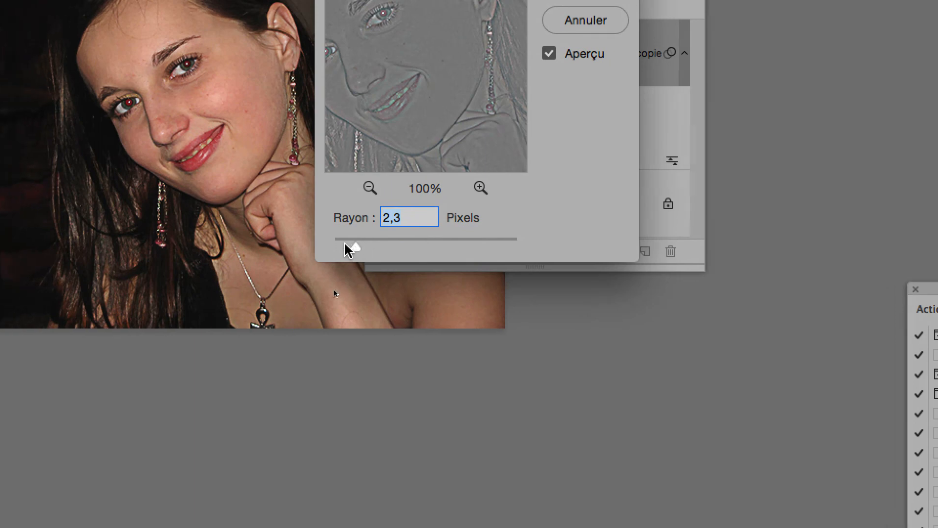
pyautogui.moveTo(345, 249); pyautogui.dragTo(325, 250)
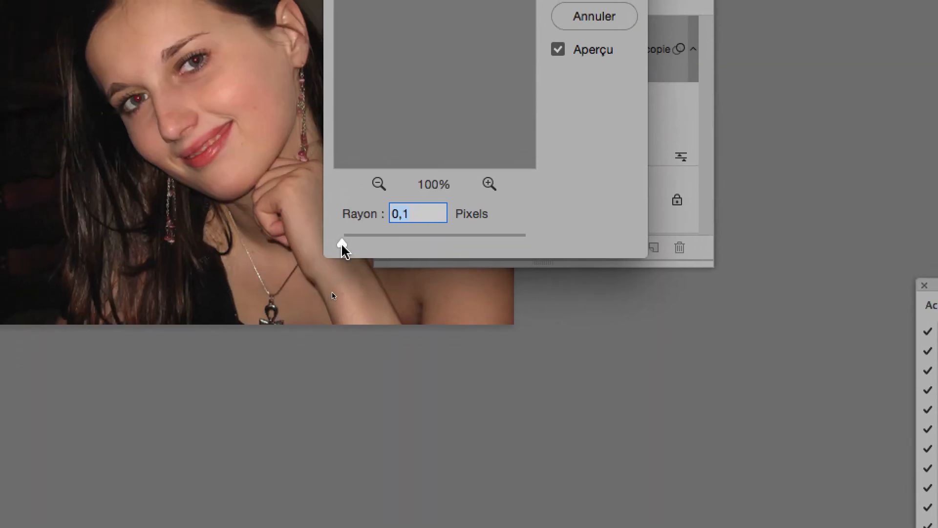
pyautogui.moveTo(341, 247)
pyautogui.mouseDown()
pyautogui.moveTo(348, 242)
pyautogui.moveTo(324, 245)
pyautogui.moveTo(348, 248)
pyautogui.mouseUp()
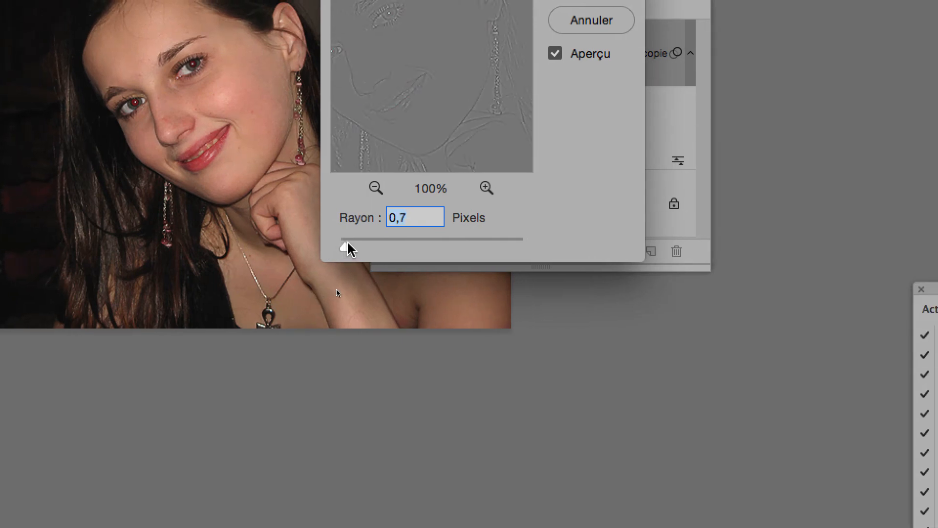
pyautogui.moveTo(345, 247); pyautogui.dragTo(345, 250)
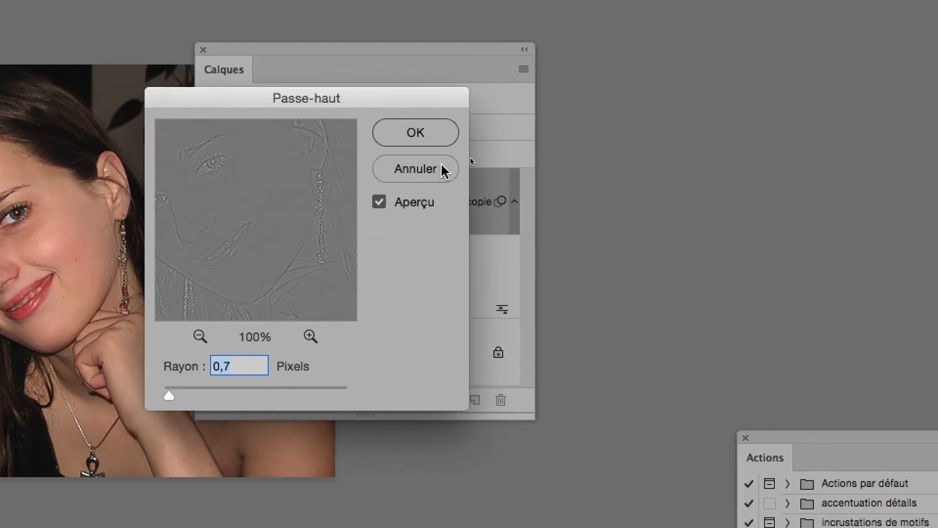
pyautogui.click(436, 158)
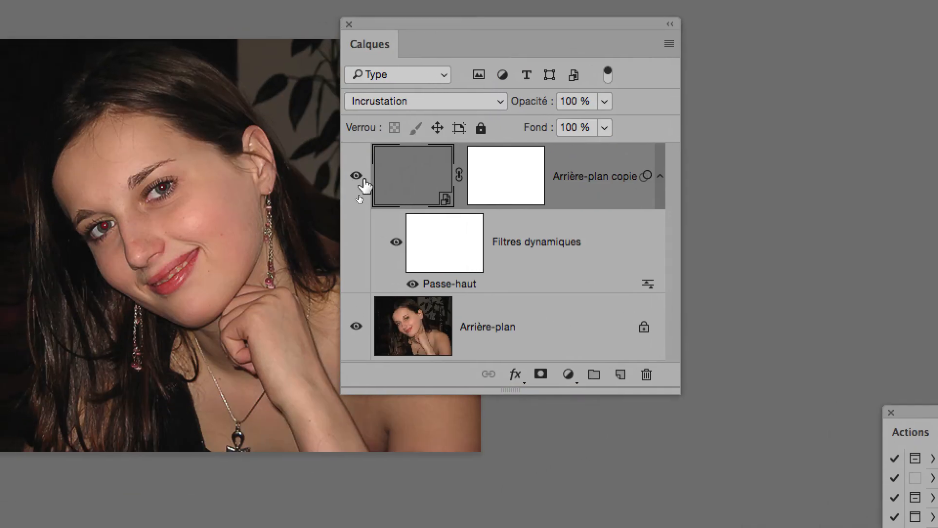
# Step: Compare the portrait with and without sharpening by toggling the visibility of Arrière-plan copie
pyautogui.click(325, 109)
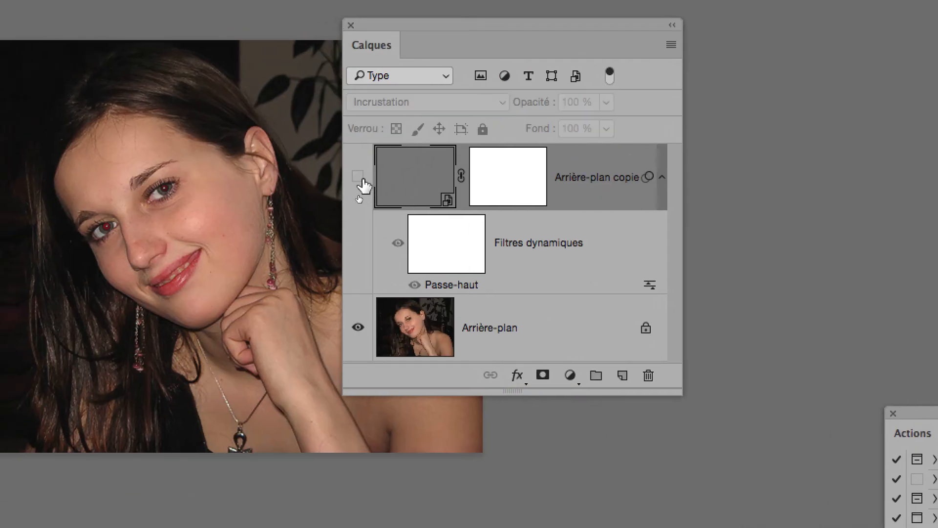
pyautogui.click(325, 109)
pyautogui.click(359, 180)
pyautogui.click(359, 180)
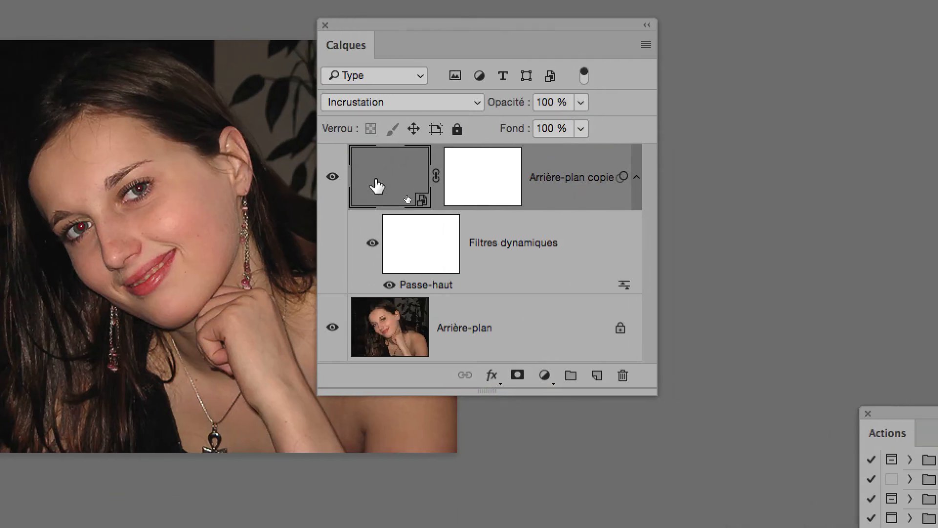
# Step: Paint with a smaller soft black brush on the layer mask of Arrière-plan copie to hide the sharpening over the dark hair
pyautogui.click(526, 180)
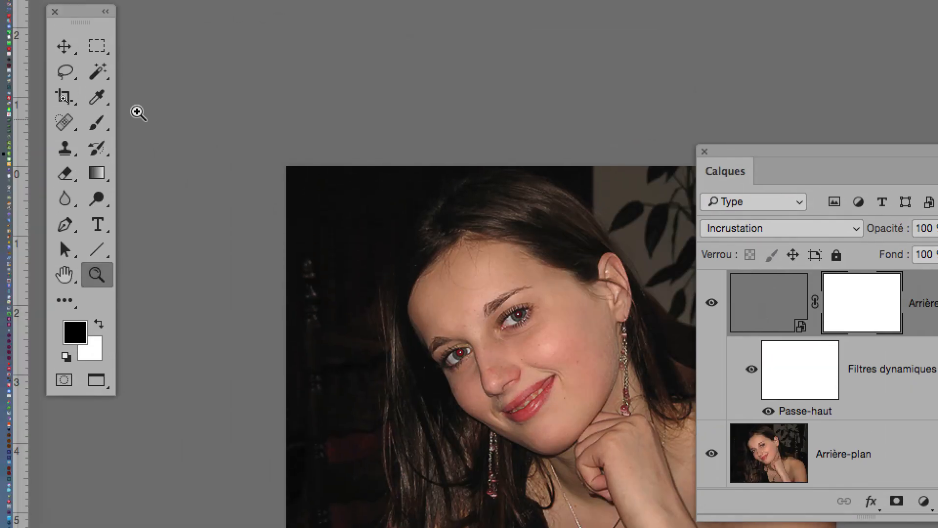
pyautogui.click(101, 126)
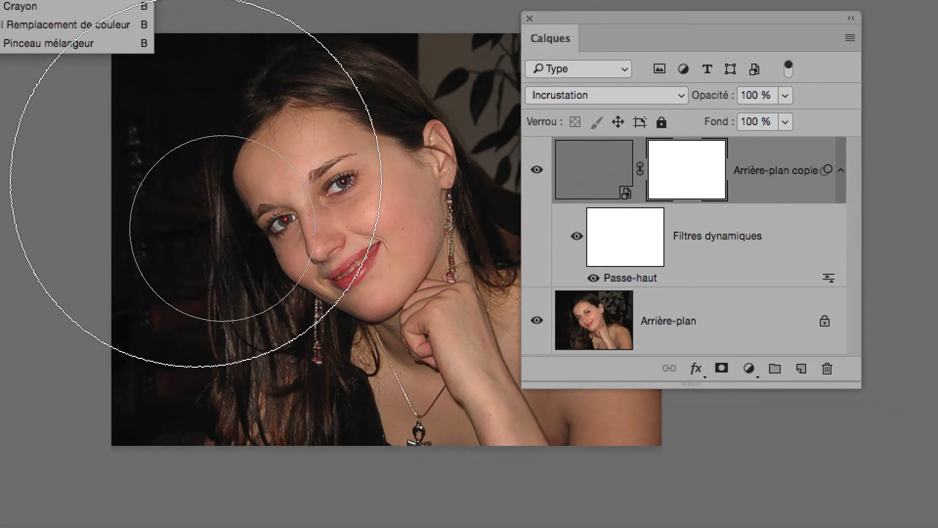
pyautogui.moveTo(536, 439); pyautogui.dragTo(546, 440)
pyautogui.moveTo(252, 223); pyautogui.dragTo(95, 216)
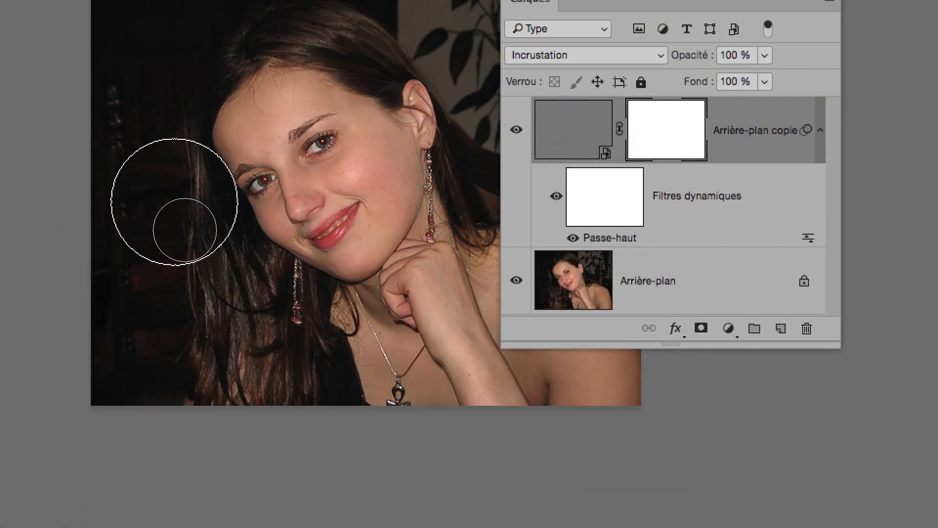
pyautogui.moveTo(175, 201)
pyautogui.mouseDown()
pyautogui.moveTo(215, 245)
pyautogui.moveTo(227, 406)
pyautogui.moveTo(228, 311)
pyautogui.mouseUp()
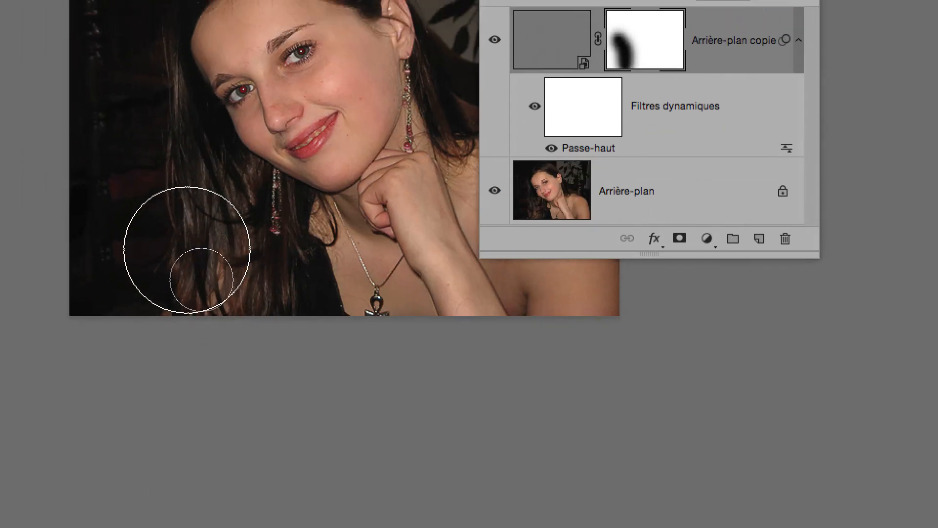
# Step: Paint in black on the Arrière-plan copie layer mask to hide the sharpening over more of the long dark hair, the crown and near the ear
pyautogui.moveTo(187, 250); pyautogui.dragTo(169, 164)
pyautogui.moveTo(169, 164); pyautogui.dragTo(135, 166)
pyautogui.moveTo(293, 107); pyautogui.dragTo(416, 120)
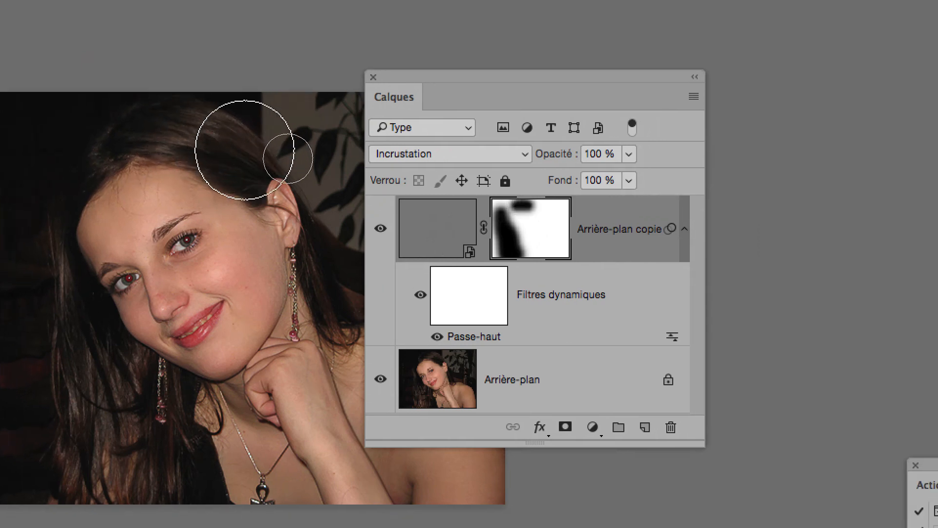
pyautogui.moveTo(244, 150)
pyautogui.mouseDown()
pyautogui.moveTo(227, 163)
pyautogui.moveTo(220, 146)
pyautogui.moveTo(201, 170)
pyautogui.moveTo(233, 238)
pyautogui.moveTo(246, 173)
pyautogui.mouseUp()
pyautogui.moveTo(54, 142); pyautogui.dragTo(261, 77)
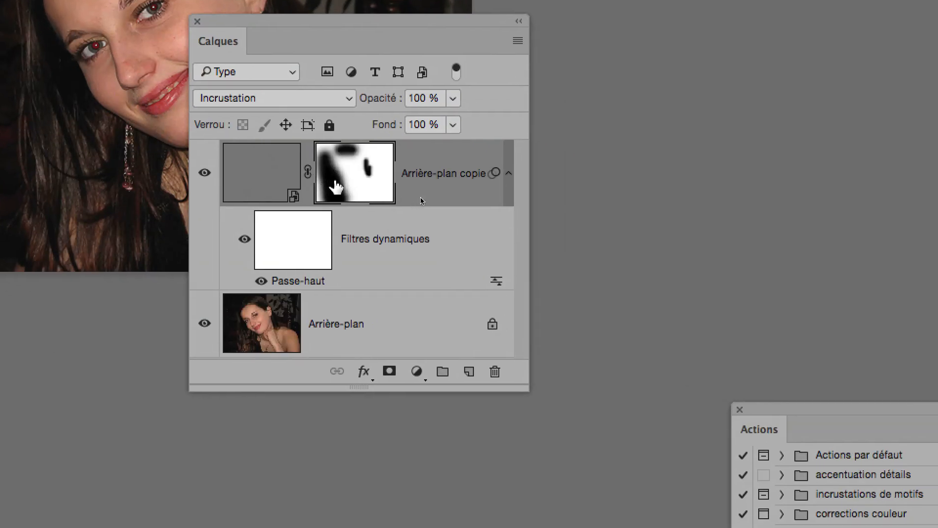
# Step: Compare the dark hair with and without local masking by toggling the Arrière-plan copie layer mask at a closer zoom
pyautogui.keyDown('shift'); pyautogui.click(336, 186); pyautogui.keyUp('shift')
pyautogui.keyDown('shift'); pyautogui.click(336, 185); pyautogui.keyUp('shift')
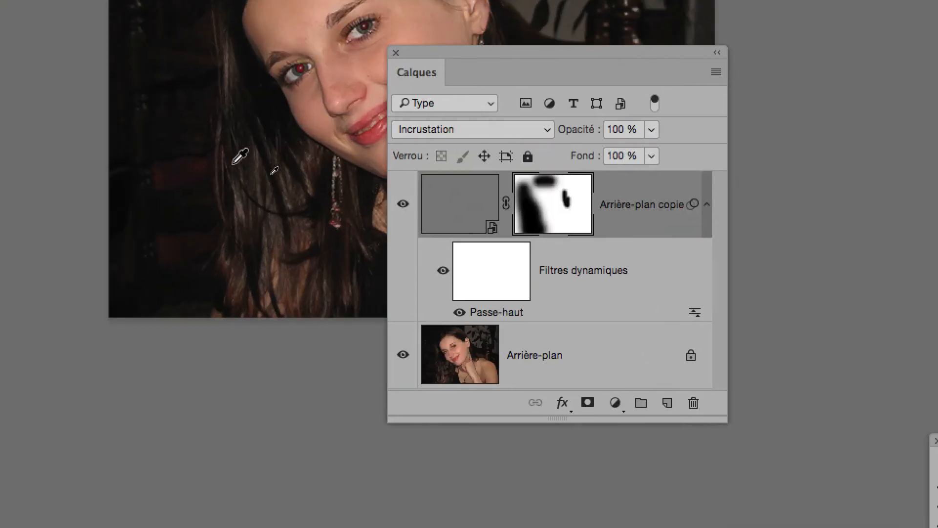
pyautogui.scroll(4, 241, 156)
pyautogui.moveTo(275, 171); pyautogui.dragTo(199, 196)
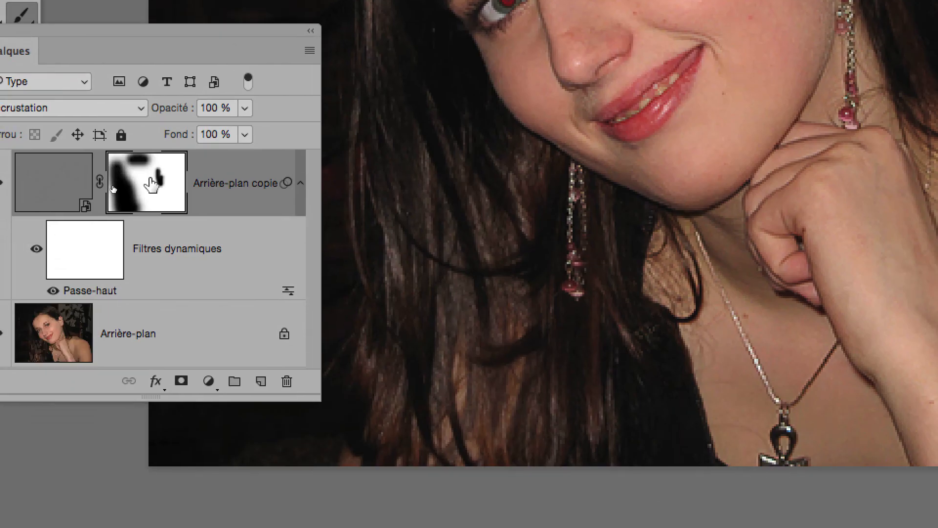
pyautogui.keyDown('shift'); pyautogui.click(240, 280); pyautogui.keyUp('shift')
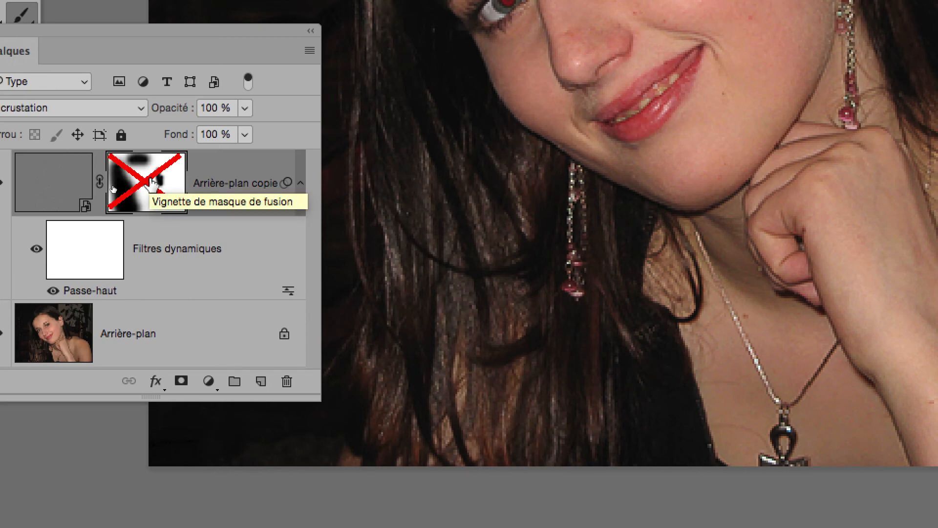
pyautogui.keyDown('shift'); pyautogui.click(152, 182); pyautogui.keyUp('shift')
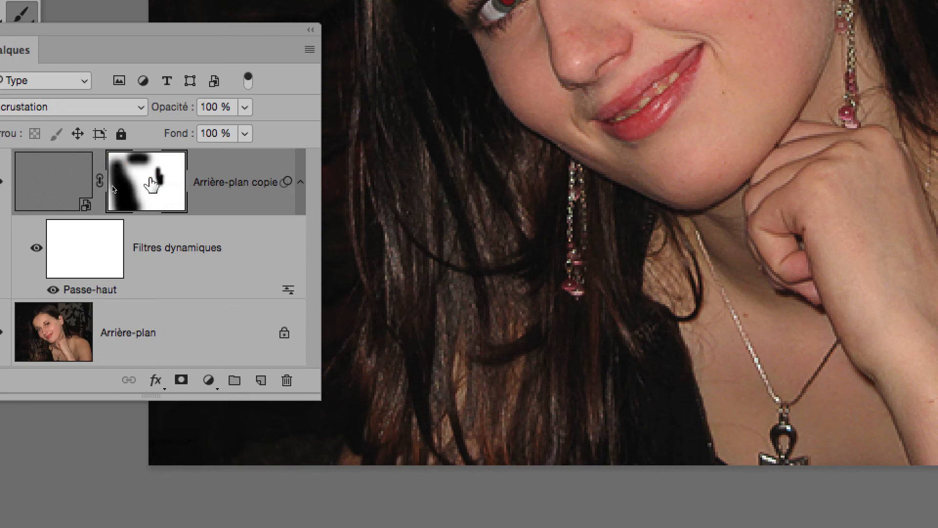
pyautogui.keyDown('shift'); pyautogui.click(153, 182); pyautogui.keyUp('shift')
pyautogui.keyDown('shift'); pyautogui.click(150, 179); pyautogui.keyUp('shift')
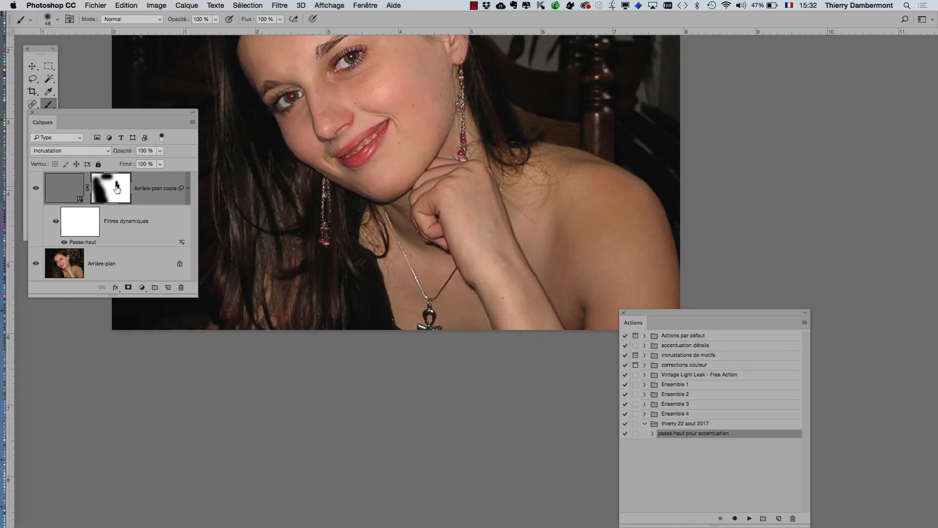
# Step: Save the portrait with its layers as beautiful-face-02.psd in Photoshop format and close it
pyautogui.moveTo(307, 213); pyautogui.dragTo(280, 251)
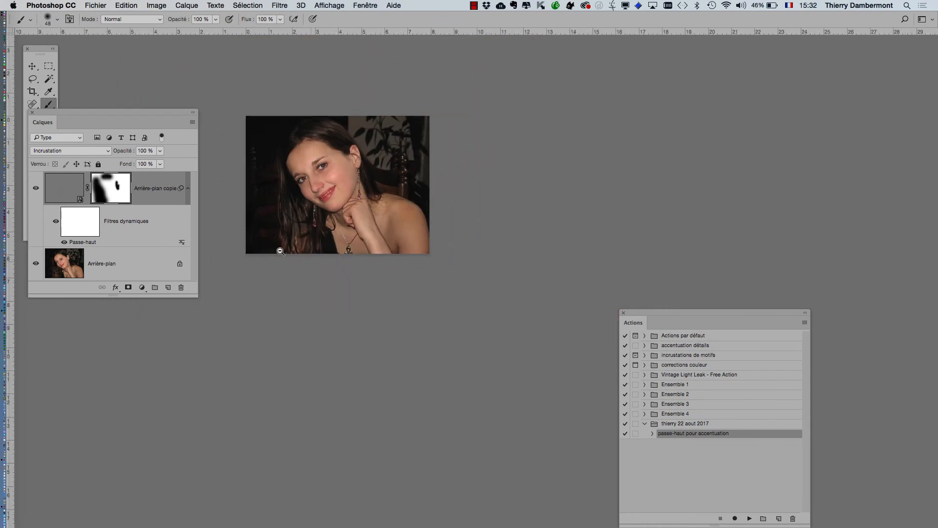
pyautogui.moveTo(111, 112); pyautogui.dragTo(160, 110)
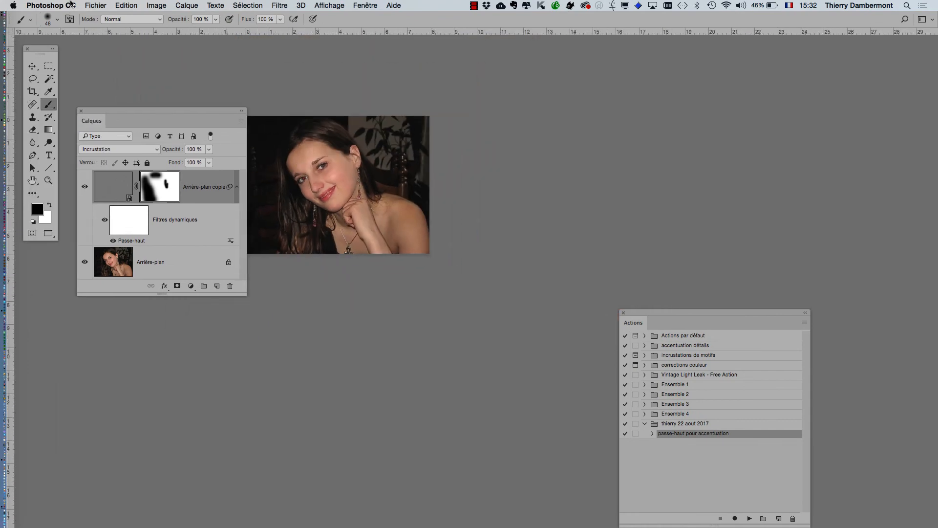
pyautogui.click(95, 5)
pyautogui.click(120, 107)
pyautogui.click(454, 40)
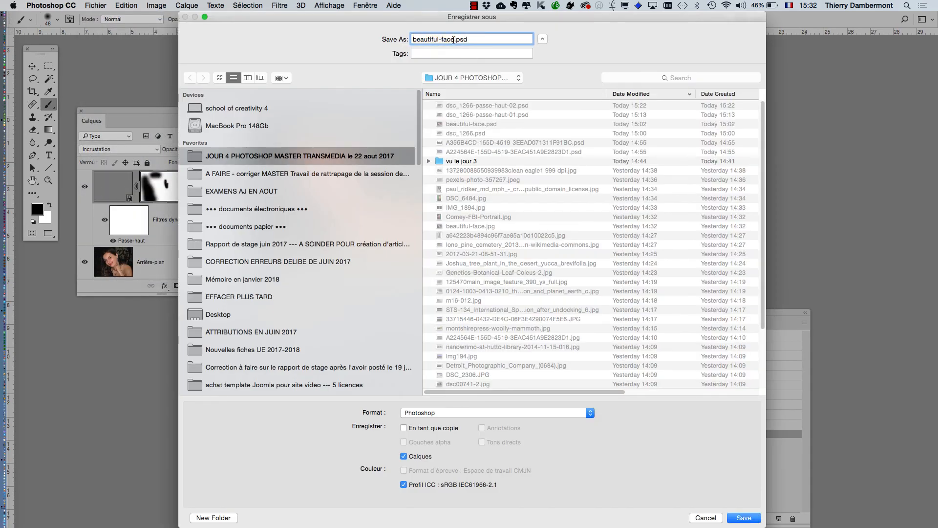
pyautogui.write('-02')
pyautogui.press('Return')
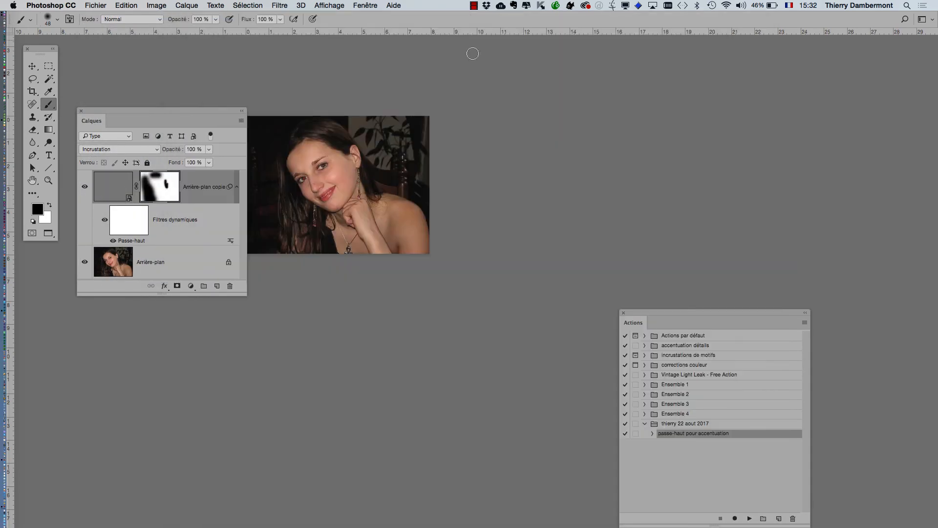
pyautogui.press('super+w')
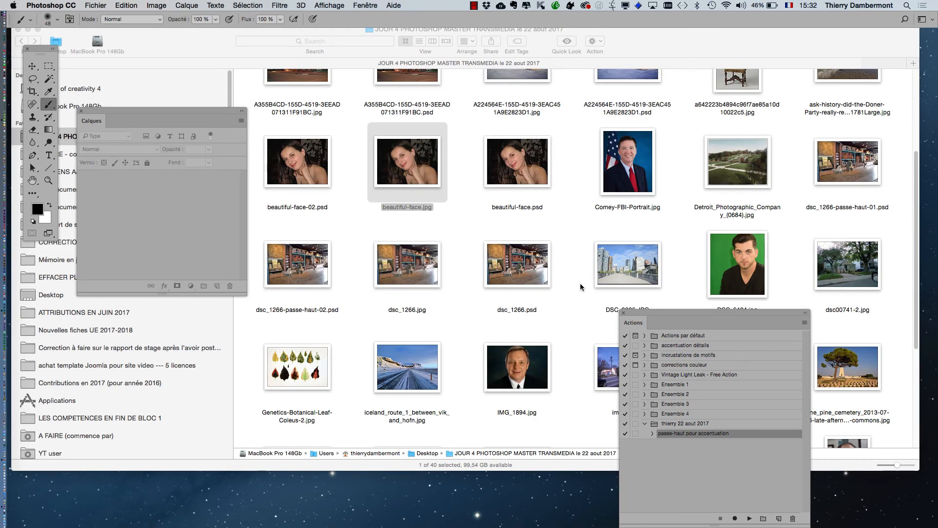
# Step: Switch to Finder and open the snowy mountain lake photo, the ask-history-did-the-Doner-Party JPG, in Photoshop
pyautogui.click(579, 287)
pyautogui.click(615, 326)
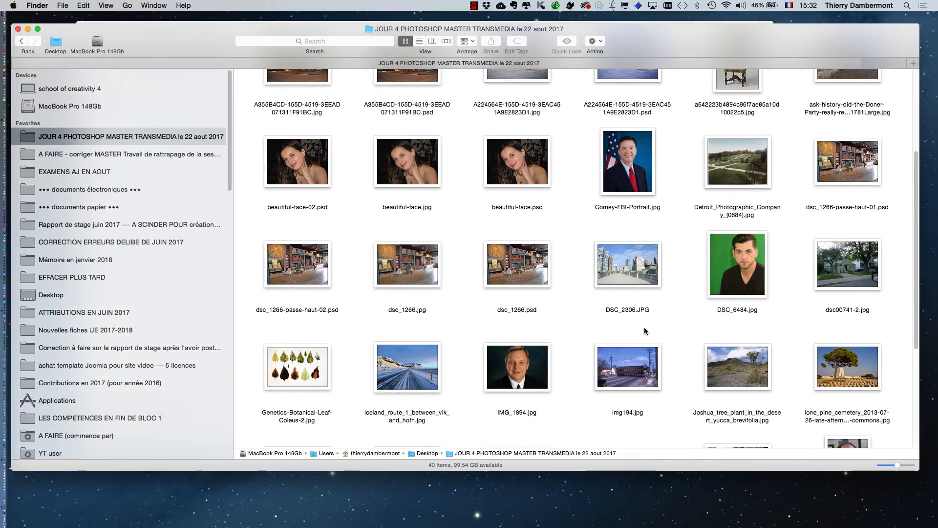
pyautogui.scroll(3, 644, 329)
pyautogui.scroll(2, 643, 329)
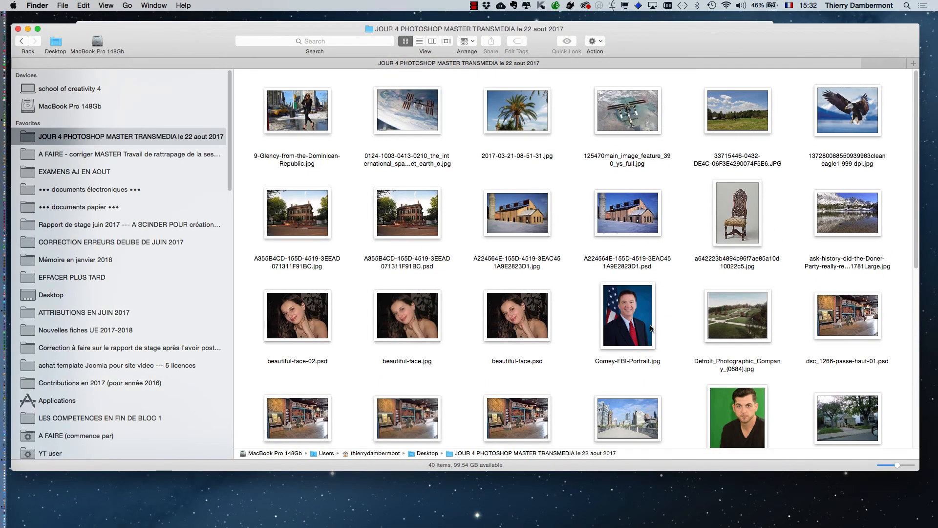
pyautogui.click(744, 221)
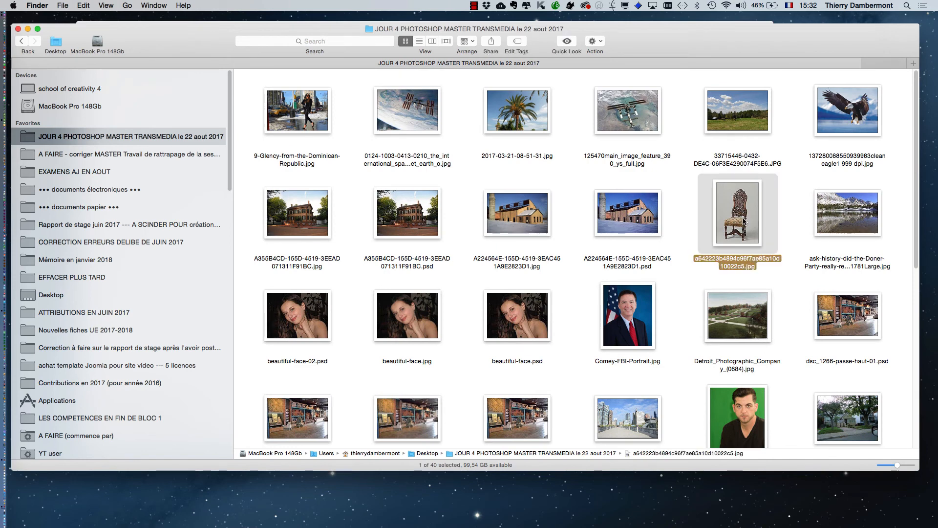
pyautogui.click(836, 227)
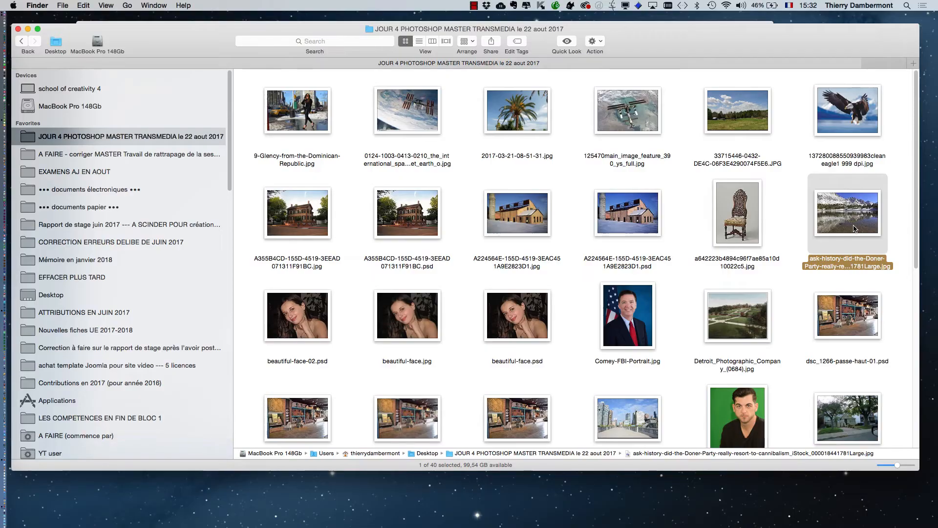
pyautogui.moveTo(854, 229); pyautogui.dragTo(17, 311)
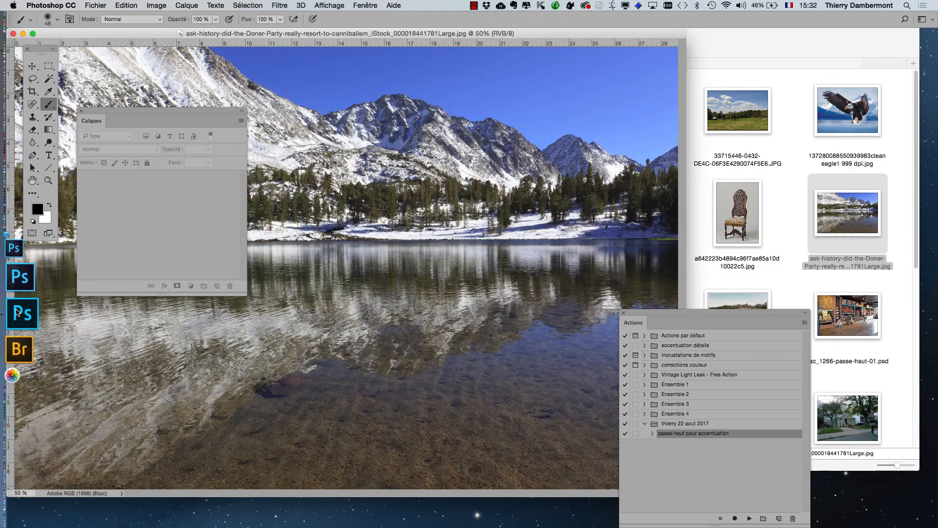
# Step: Show the lake photo in full-screen mode with the Finder window minimised and the Calques panel closed, and move the Actions panel higher over the photo
pyautogui.click(80, 112)
pyautogui.click(829, 279)
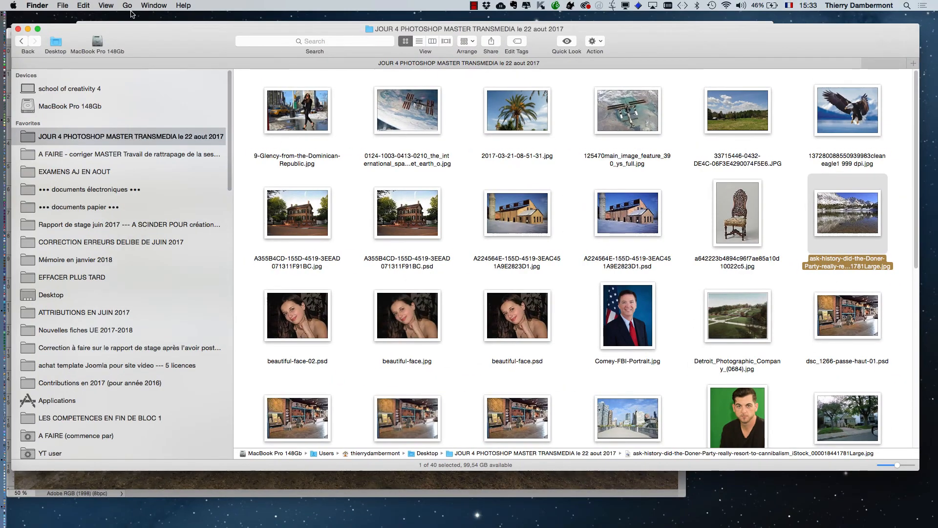
pyautogui.click(28, 30)
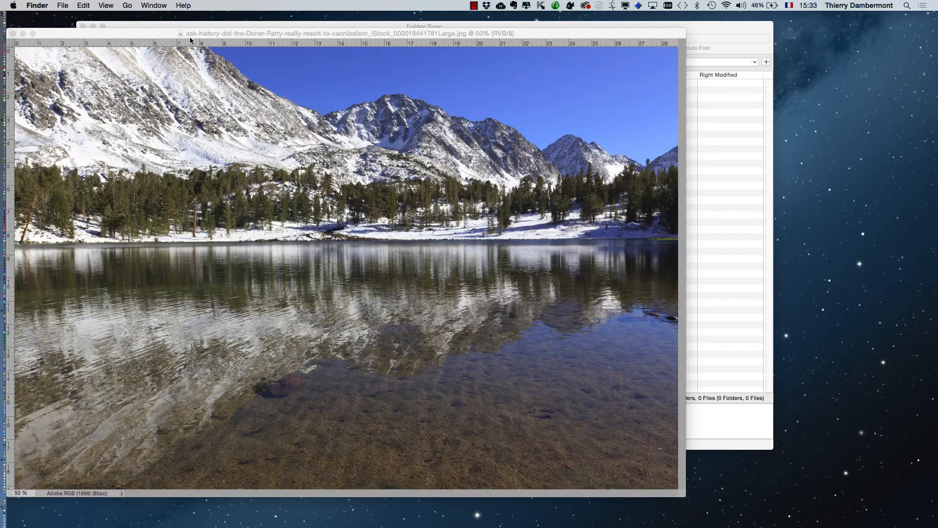
pyautogui.click(187, 34)
pyautogui.press('f')
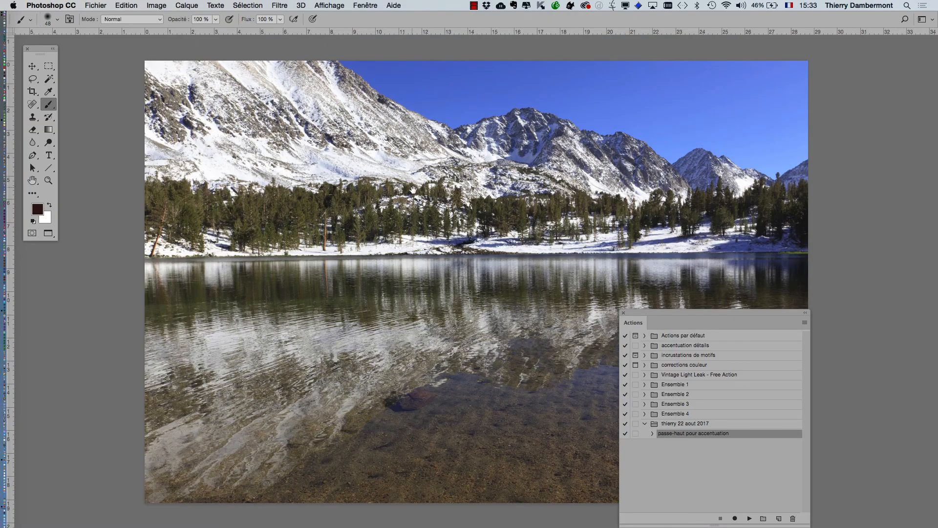
pyautogui.moveTo(413, 190); pyautogui.dragTo(314, 177)
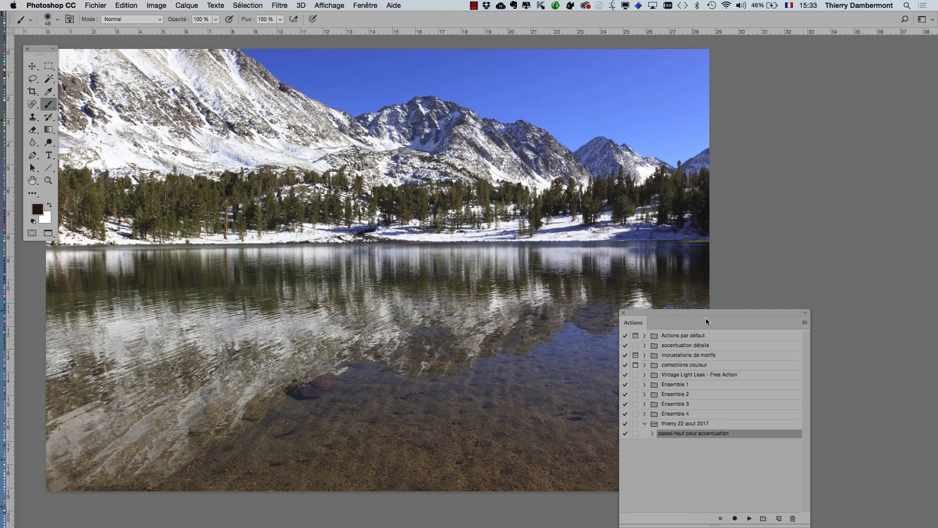
pyautogui.moveTo(674, 311); pyautogui.dragTo(745, 80)
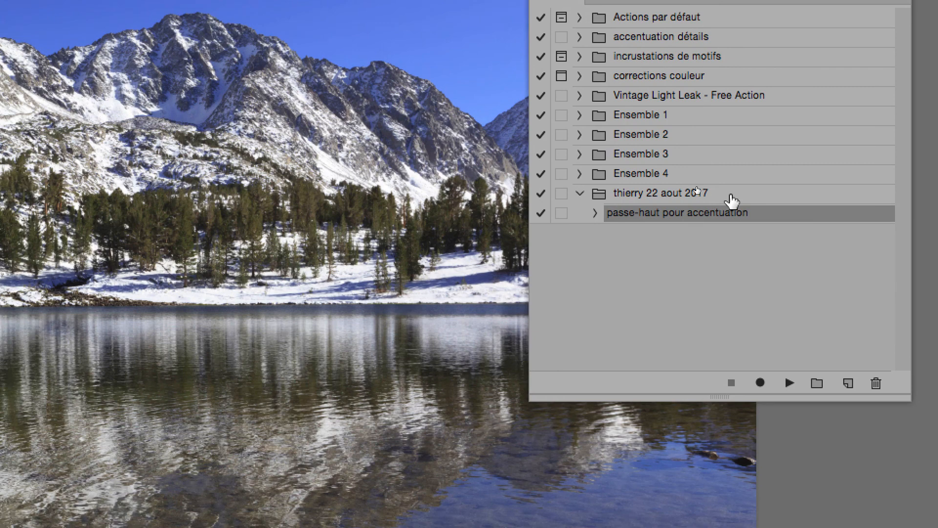
# Step: Examine the commands recorded in the action passe-haut pour accentuation, leaving the action collapsed and selected
pyautogui.click(722, 178)
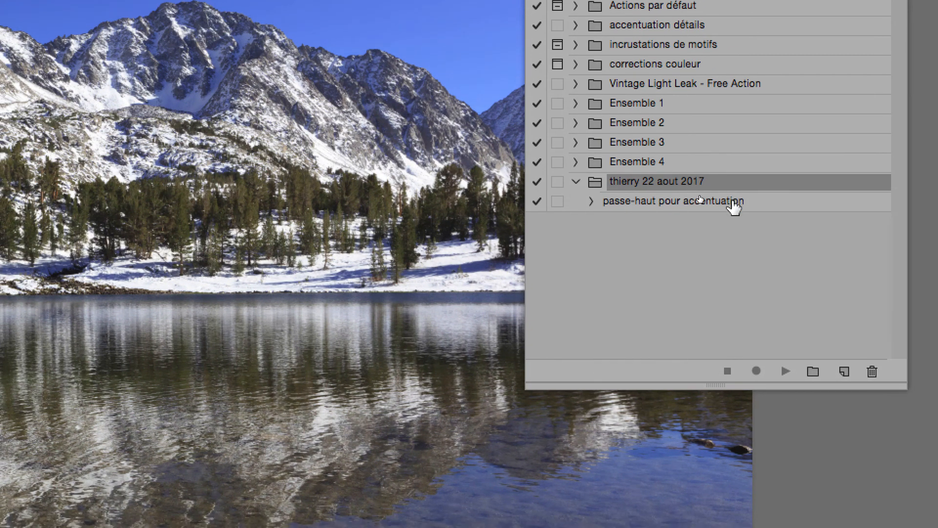
pyautogui.click(723, 215)
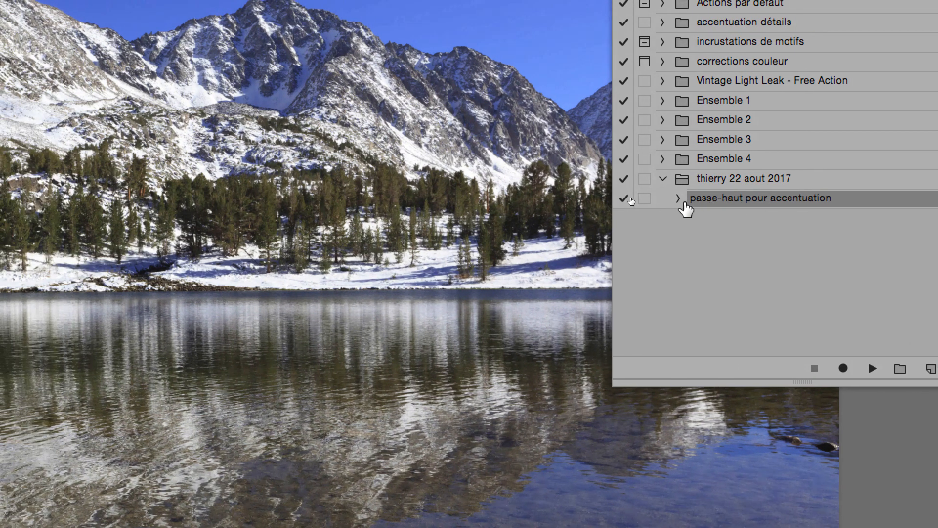
pyautogui.click(622, 197)
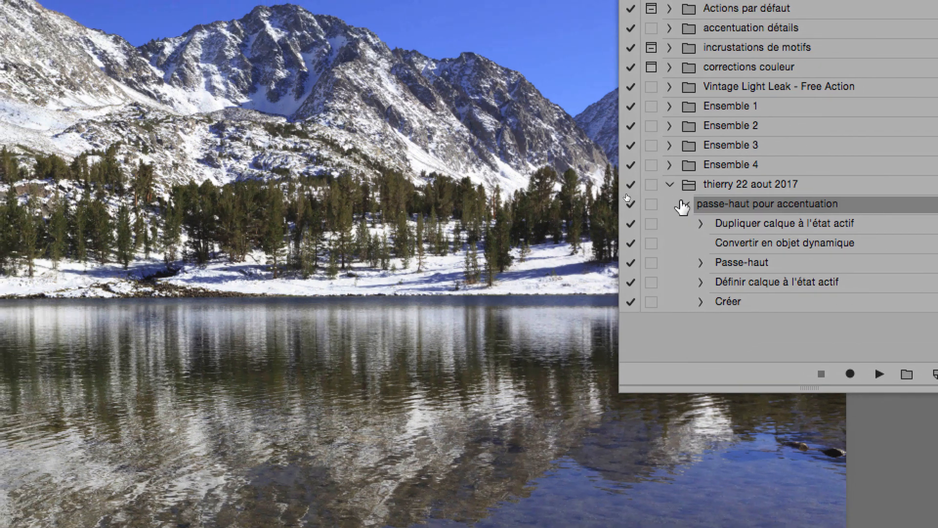
pyautogui.click(652, 187)
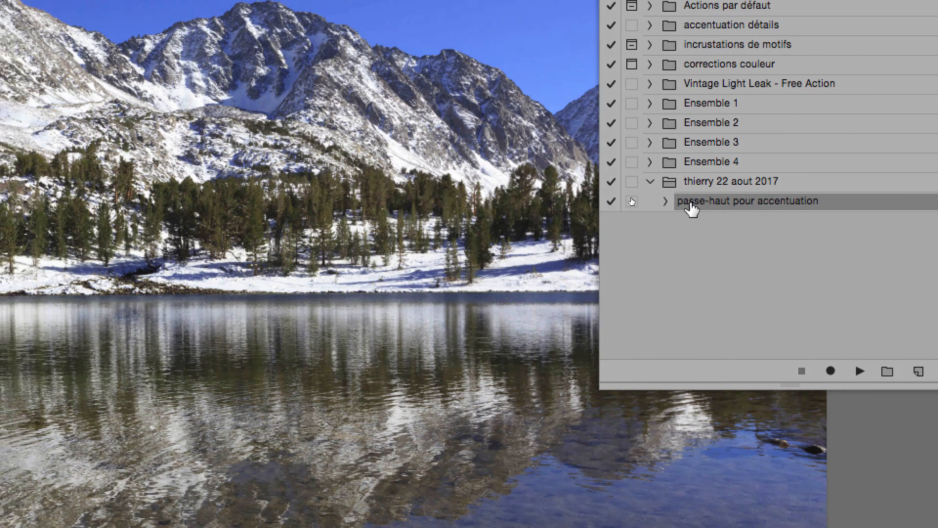
pyautogui.click(682, 202)
pyautogui.click(682, 202)
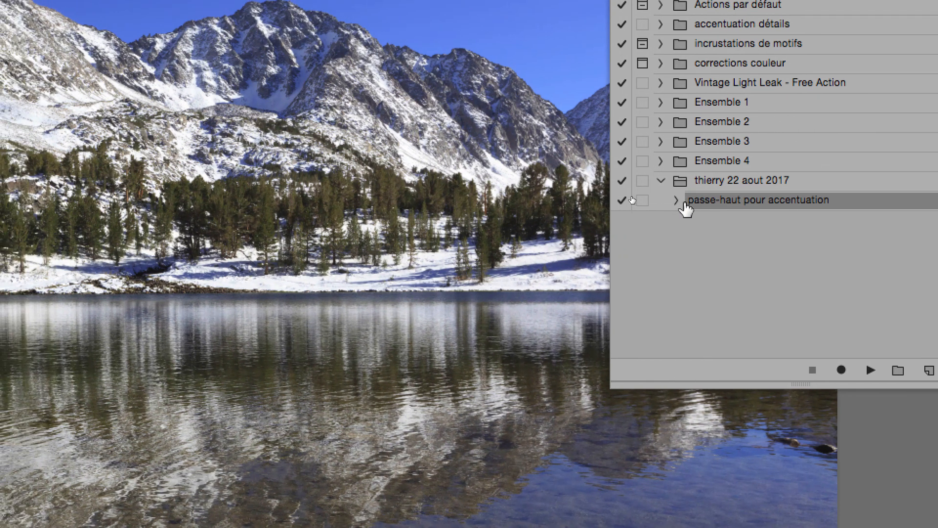
pyautogui.click(682, 202)
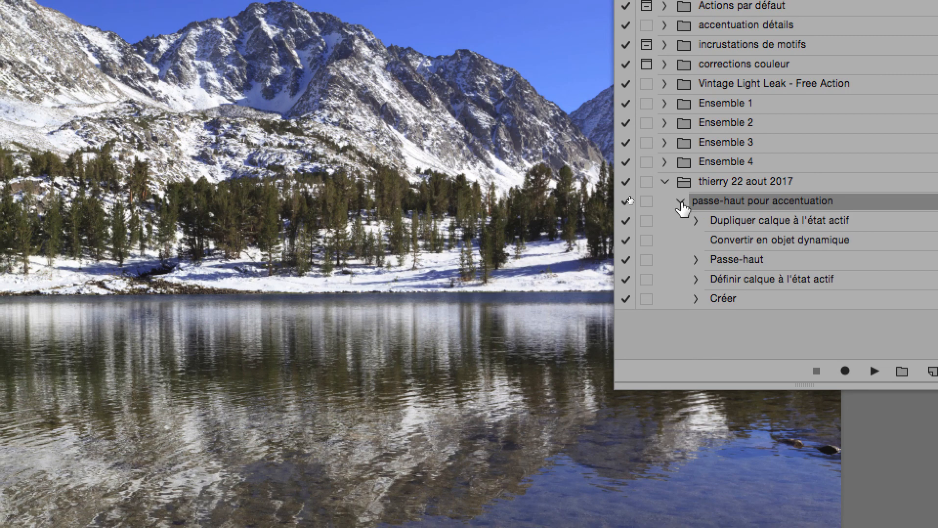
pyautogui.click(681, 202)
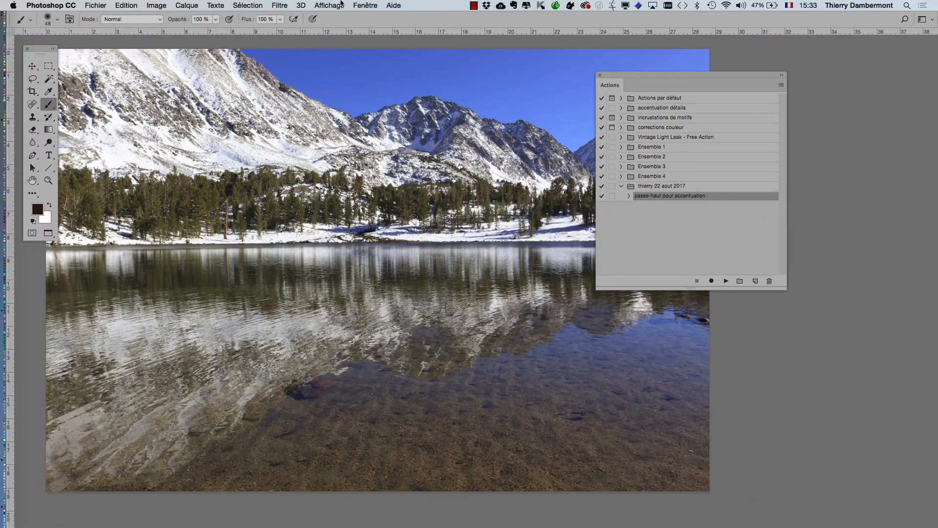
# Step: Display the Calques panel again and place it beside the Actions panel
pyautogui.click(365, 5)
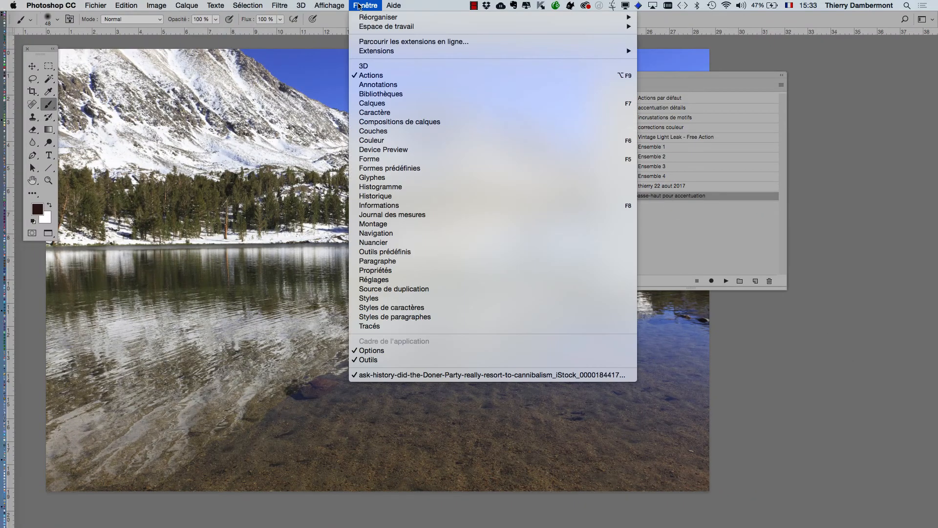
pyautogui.click(375, 104)
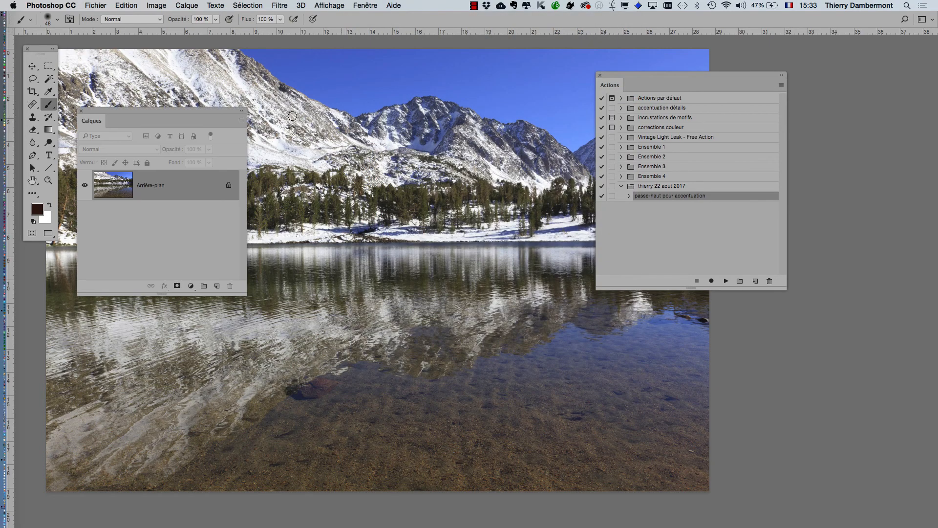
pyautogui.moveTo(229, 111); pyautogui.dragTo(539, 154)
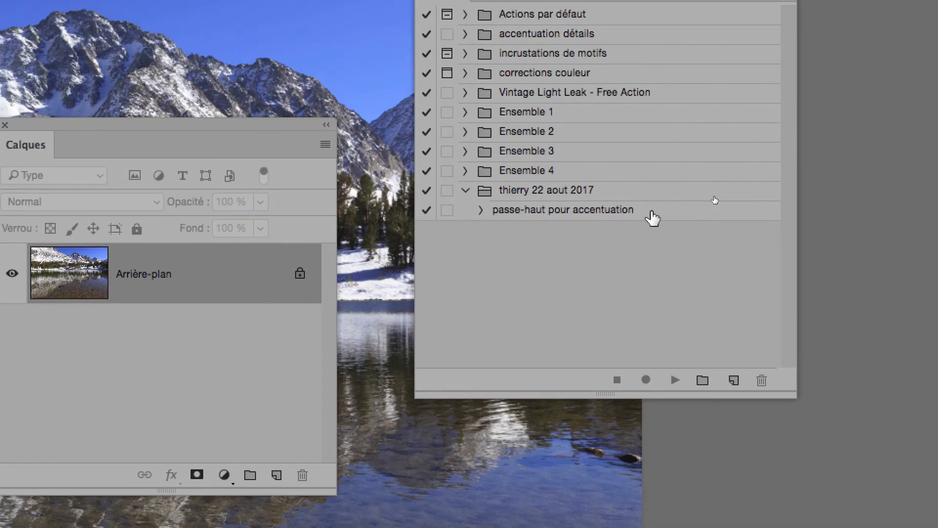
# Step: Play the action passe-haut pour accentuation on the lake photo and move the Actions panel out of the way
pyautogui.click(651, 210)
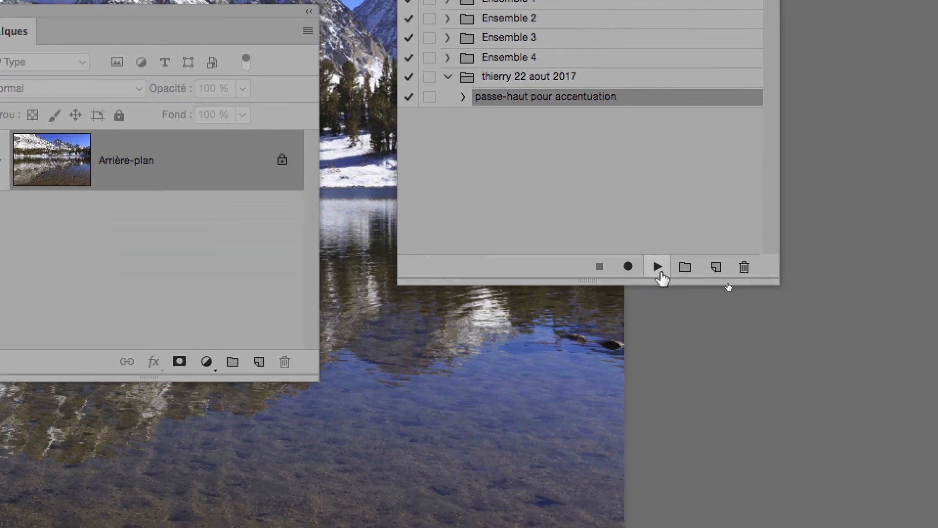
pyautogui.click(660, 275)
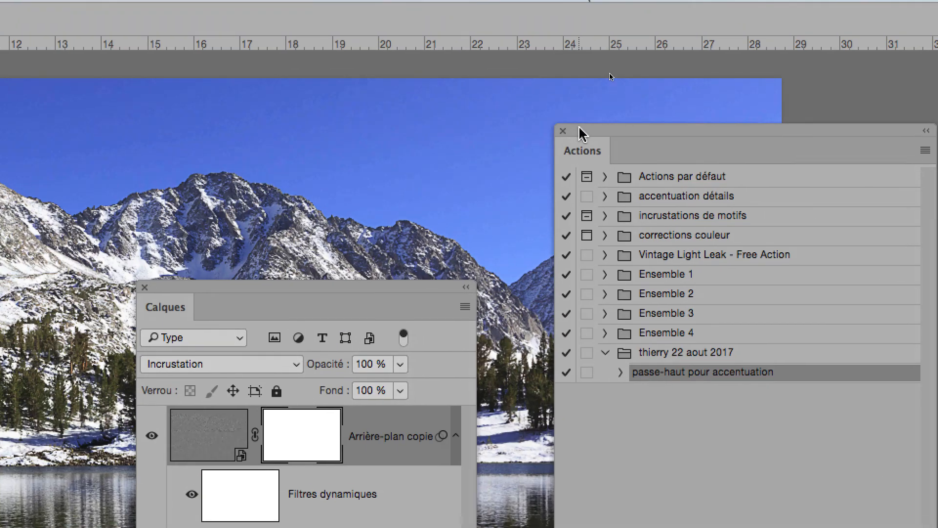
pyautogui.moveTo(580, 131); pyautogui.dragTo(691, 259)
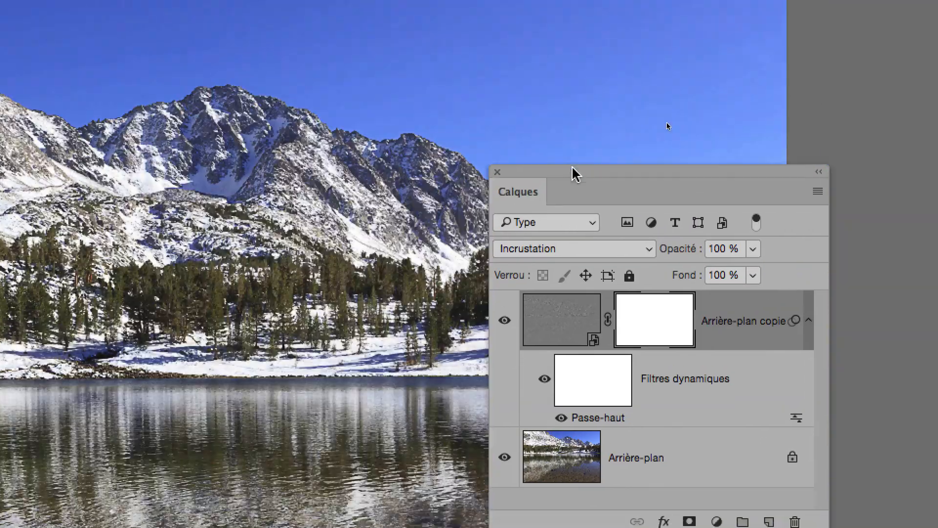
# Step: Move the Calques panel off the lake photo and make the panel taller
pyautogui.moveTo(572, 167); pyautogui.dragTo(682, 122)
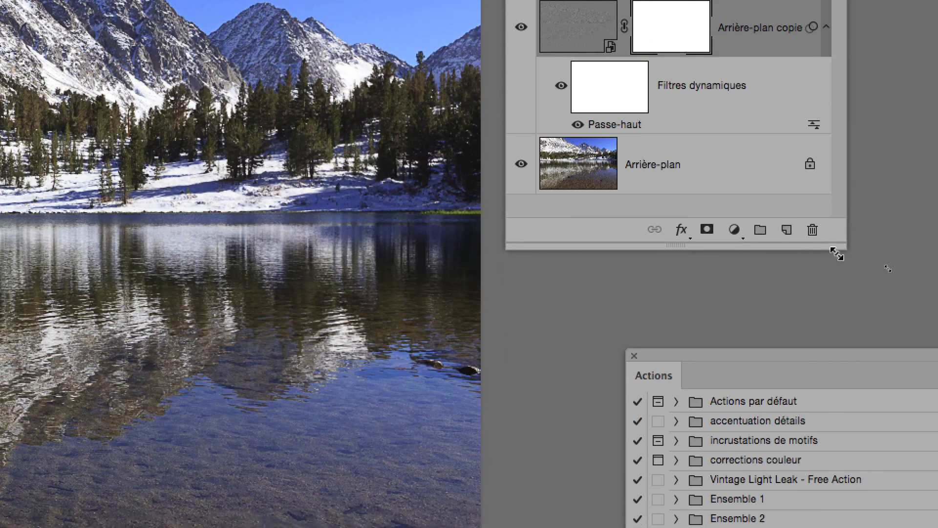
pyautogui.moveTo(845, 261); pyautogui.dragTo(848, 442)
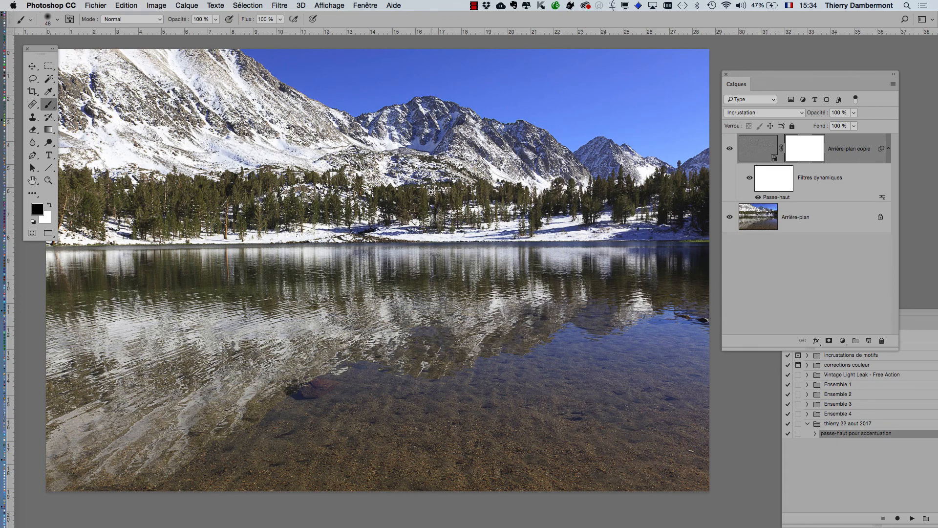
# Step: Reopen the layer's Passe-haut smart filter, try several radii on the lake photo, and set the radius to 2,1 pixels
pyautogui.scroll(2, 436, 192)
pyautogui.doubleClick(777, 197)
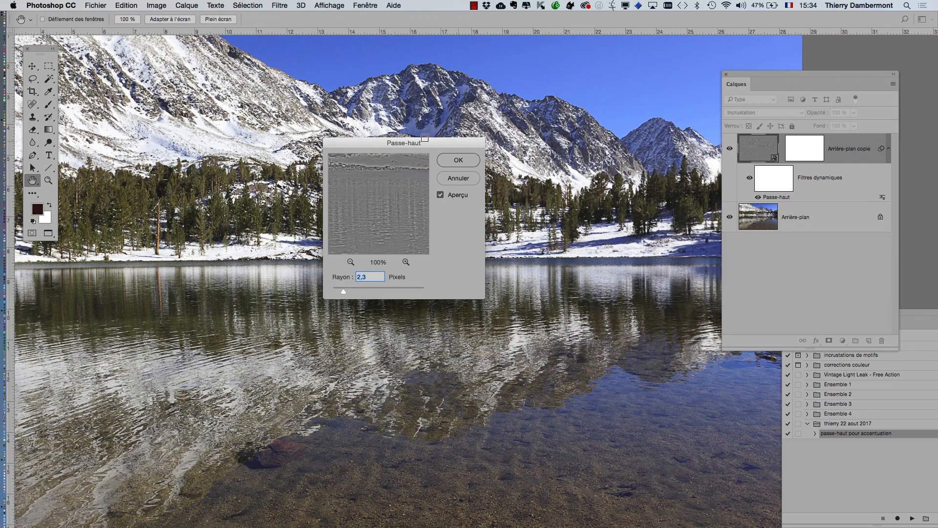
pyautogui.moveTo(405, 143); pyautogui.dragTo(730, 99)
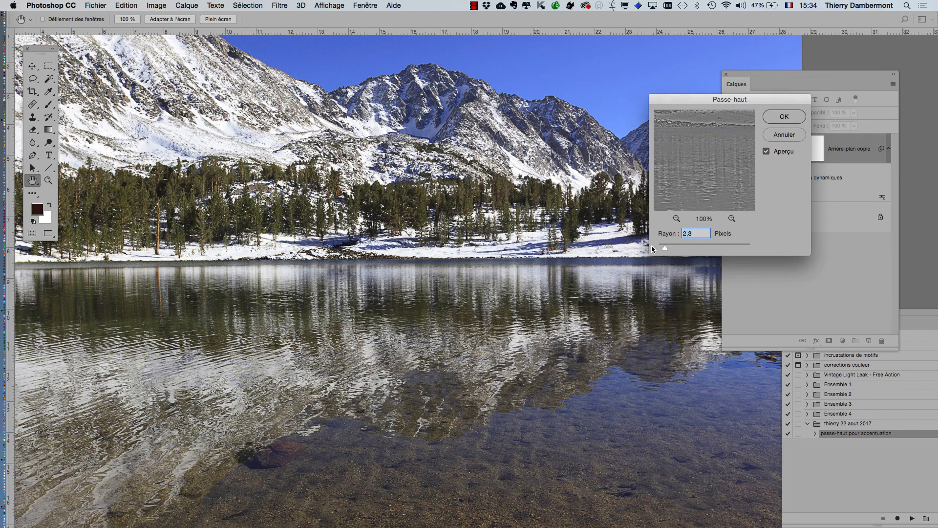
pyautogui.moveTo(651, 247); pyautogui.dragTo(679, 248)
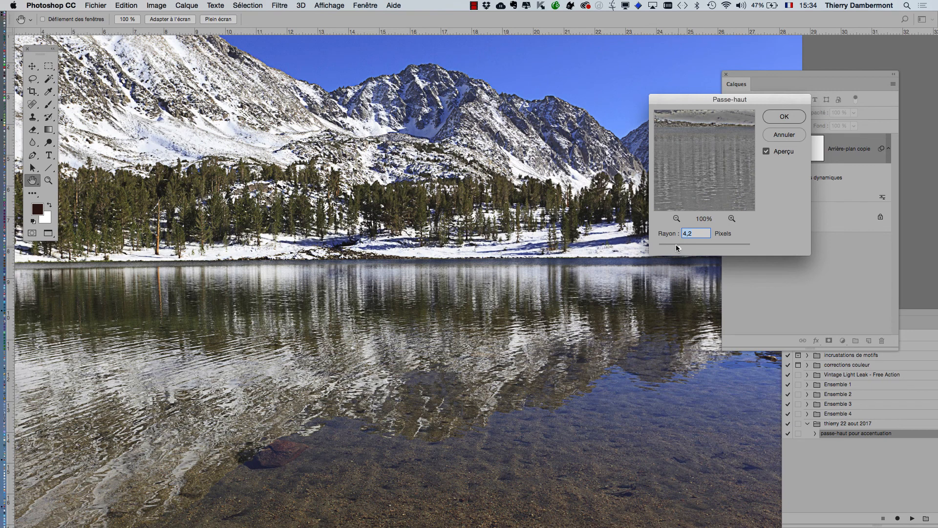
pyautogui.moveTo(674, 247)
pyautogui.mouseDown()
pyautogui.moveTo(638, 250)
pyautogui.moveTo(663, 249)
pyautogui.mouseUp()
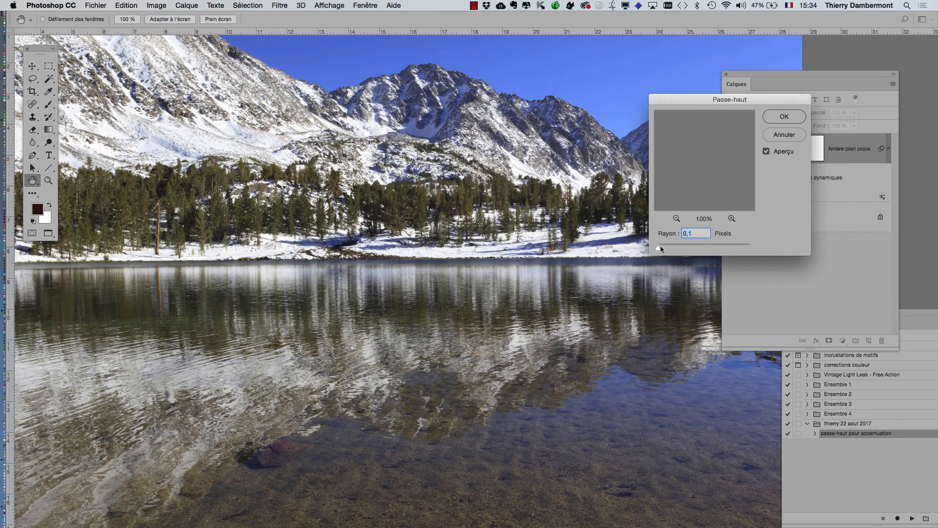
pyautogui.moveTo(660, 247); pyautogui.dragTo(668, 248)
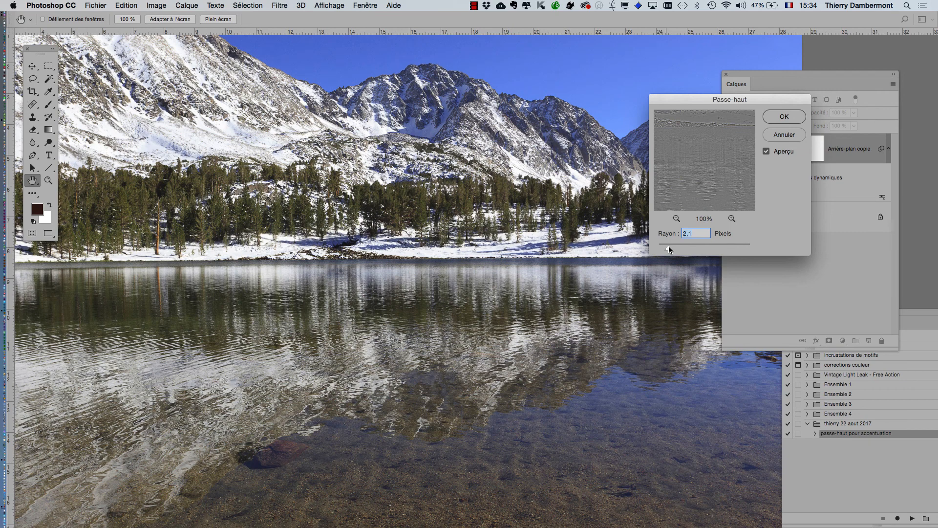
pyautogui.click(784, 118)
# Step: Compare the shoreline trees and water with the sharpening layer hidden and shown, leaving the layer visible
pyautogui.press('b')
pyautogui.press('super+plus')
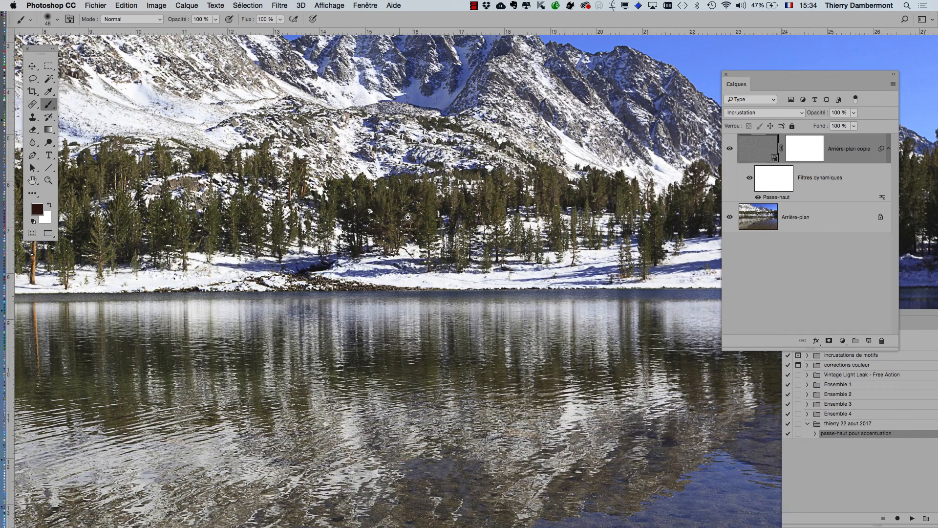
pyautogui.click(730, 149)
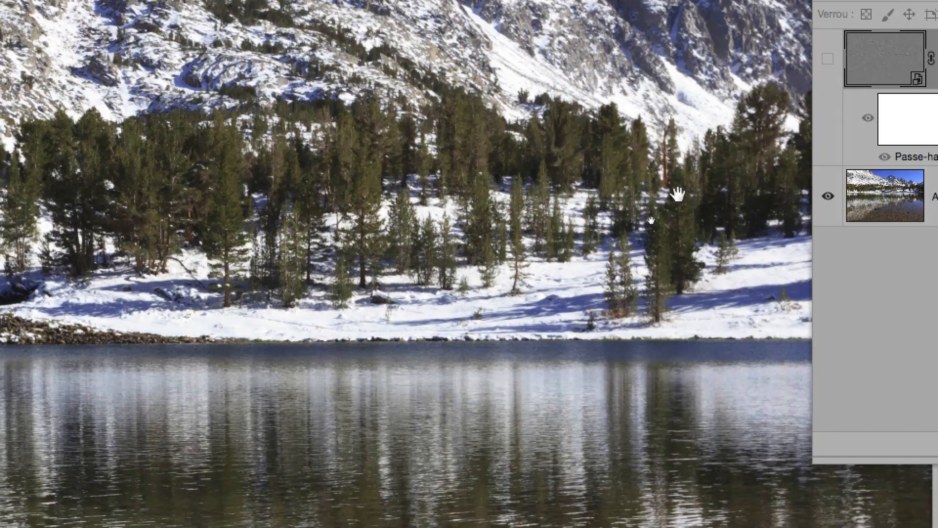
pyautogui.moveTo(652, 223); pyautogui.dragTo(679, 124)
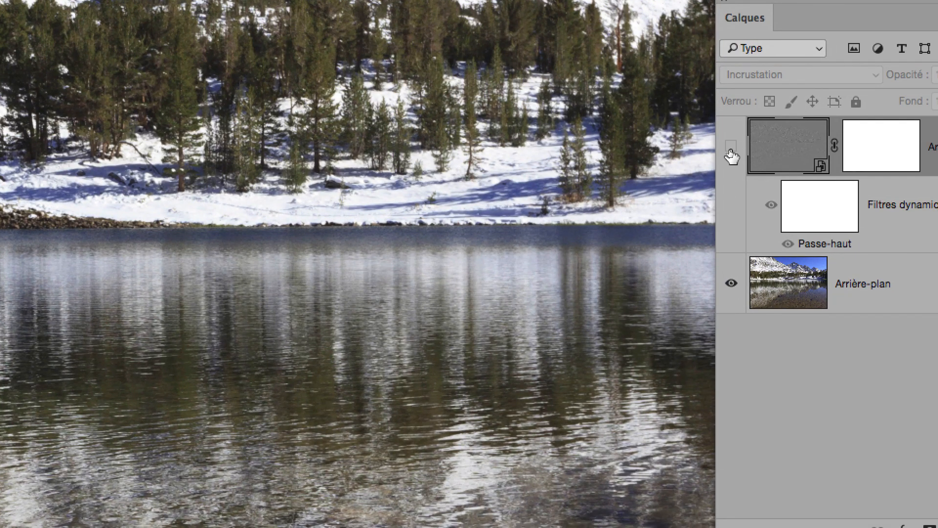
pyautogui.click(797, 179)
pyautogui.click(732, 151)
pyautogui.click(731, 151)
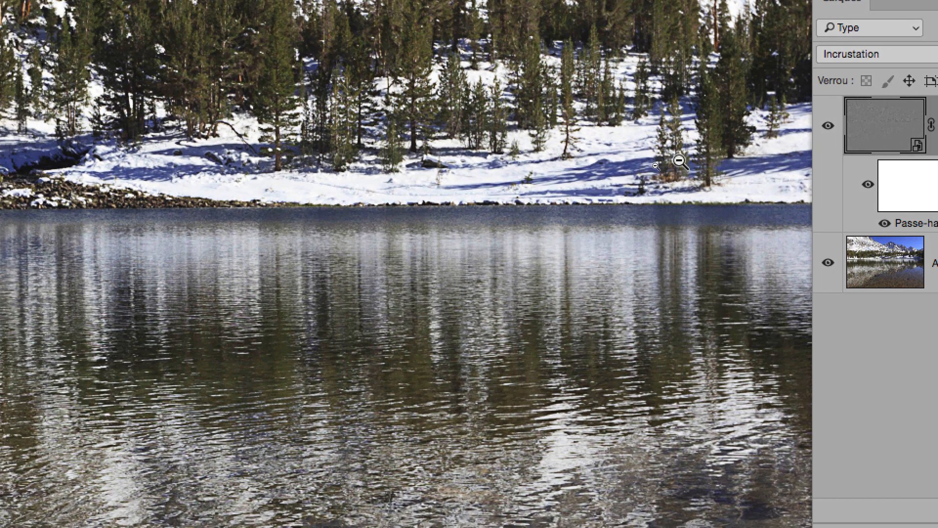
# Step: Paint black on the layer mask of Arrière-plan copie across the sky and mountains with a brush of size 782
pyautogui.keyDown('alt'); pyautogui.click(585, 183); pyautogui.keyUp('alt')
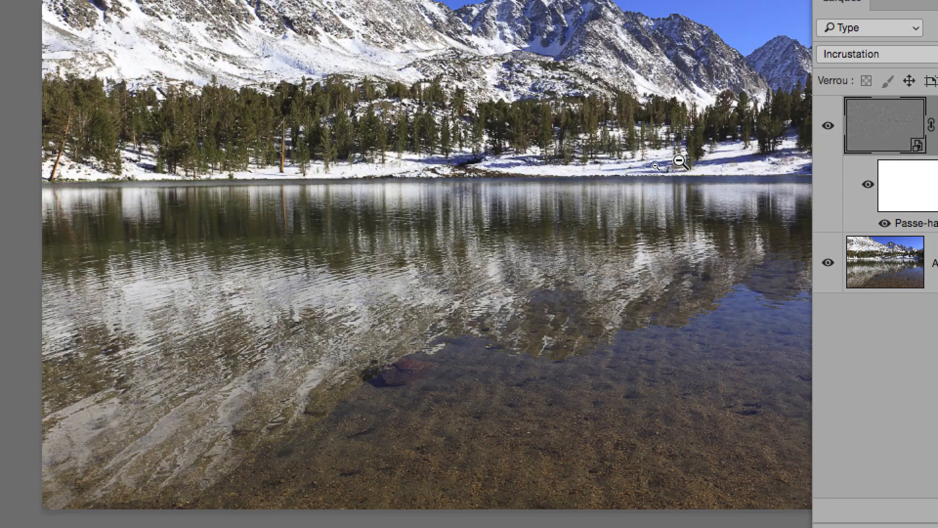
pyautogui.keyDown('alt'); pyautogui.click(679, 161); pyautogui.keyUp('alt')
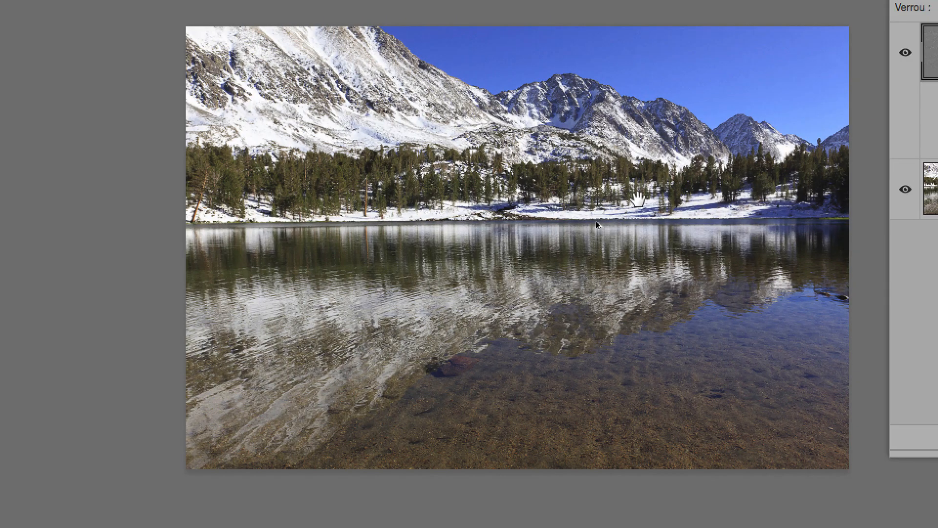
pyautogui.moveTo(615, 187); pyautogui.dragTo(161, 153)
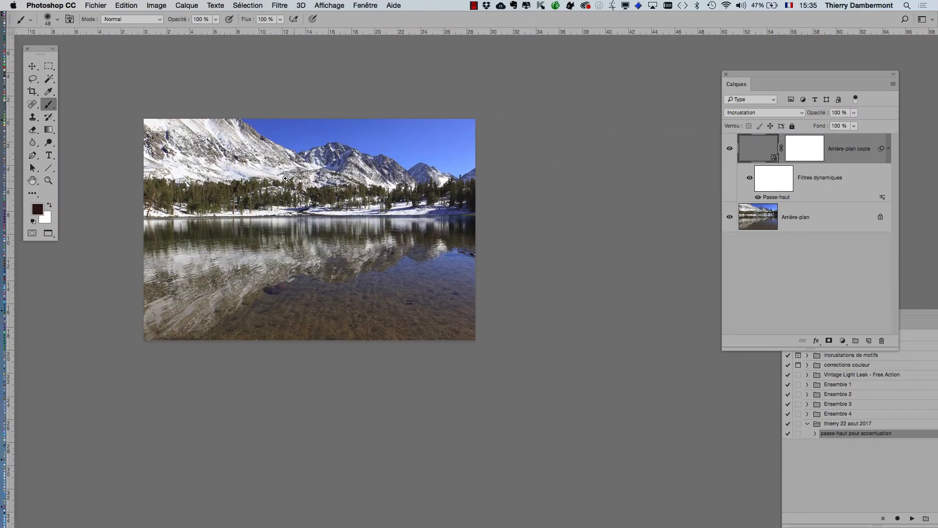
pyautogui.click(285, 179)
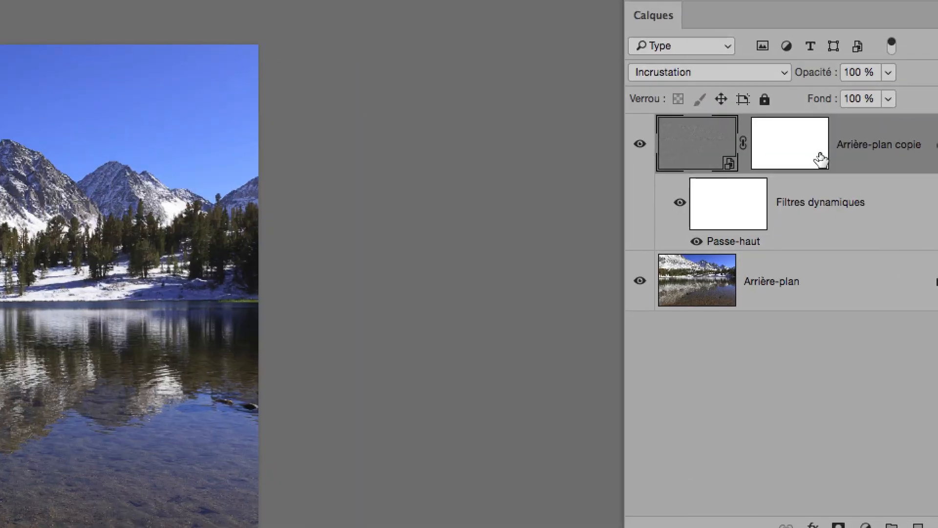
pyautogui.click(821, 156)
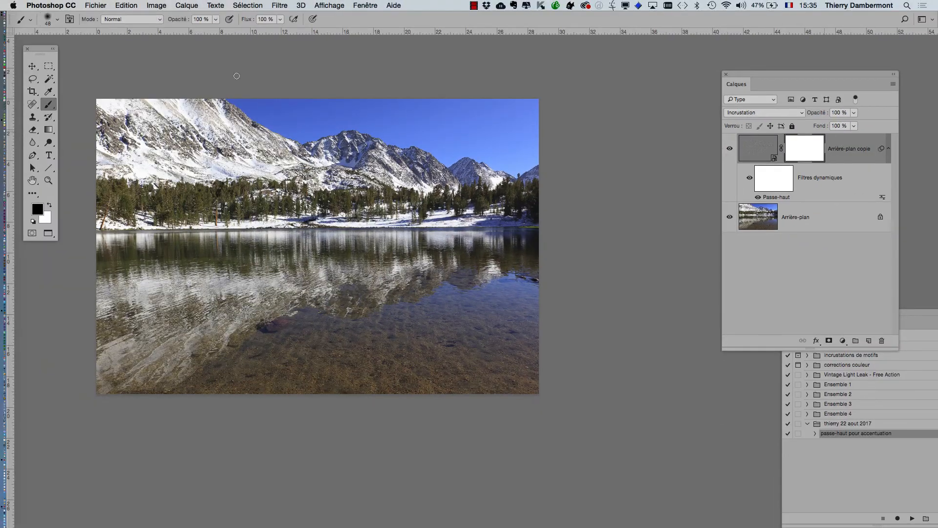
pyautogui.moveTo(202, 142); pyautogui.dragTo(313, 141)
pyautogui.moveTo(380, 132)
pyautogui.mouseDown()
pyautogui.moveTo(555, 136)
pyautogui.moveTo(548, 147)
pyautogui.mouseUp()
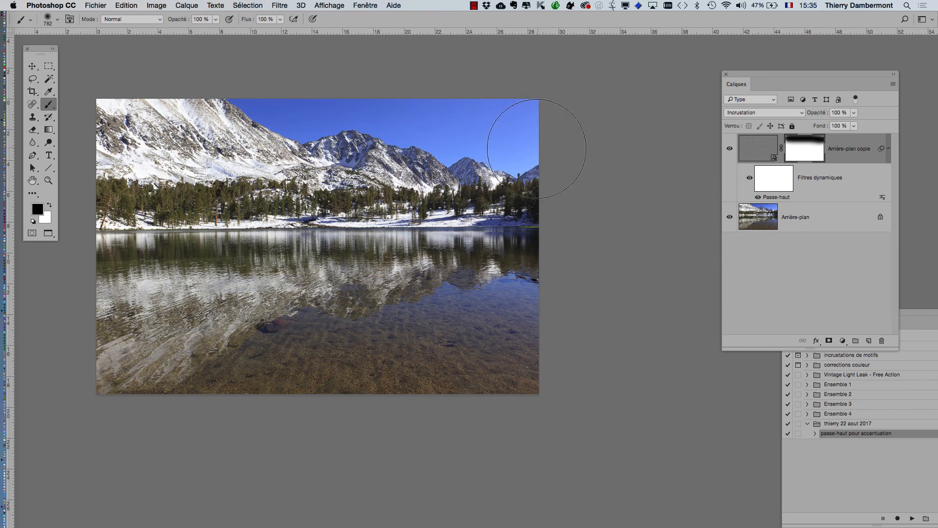
# Step: Compare the mountains with and without the painted layer mask, leaving the mask enabled
pyautogui.press('super+z')
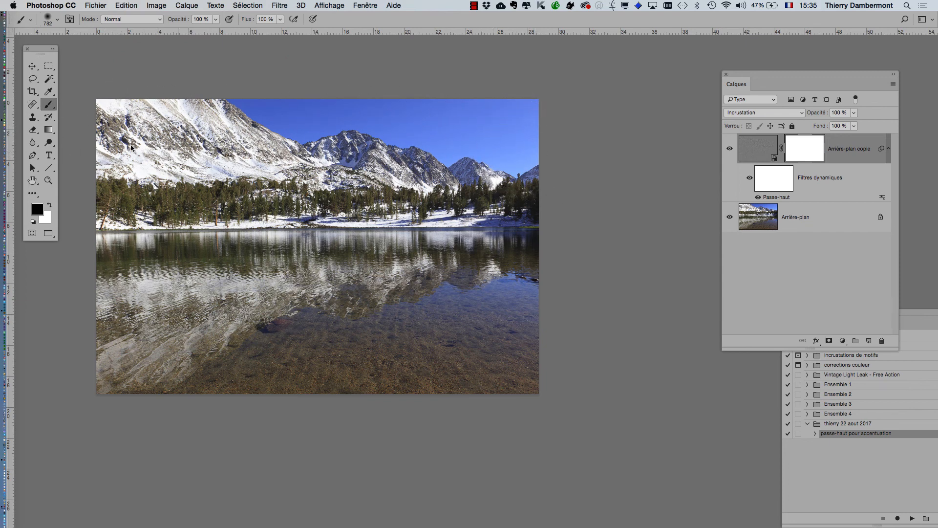
pyautogui.press('super+z')
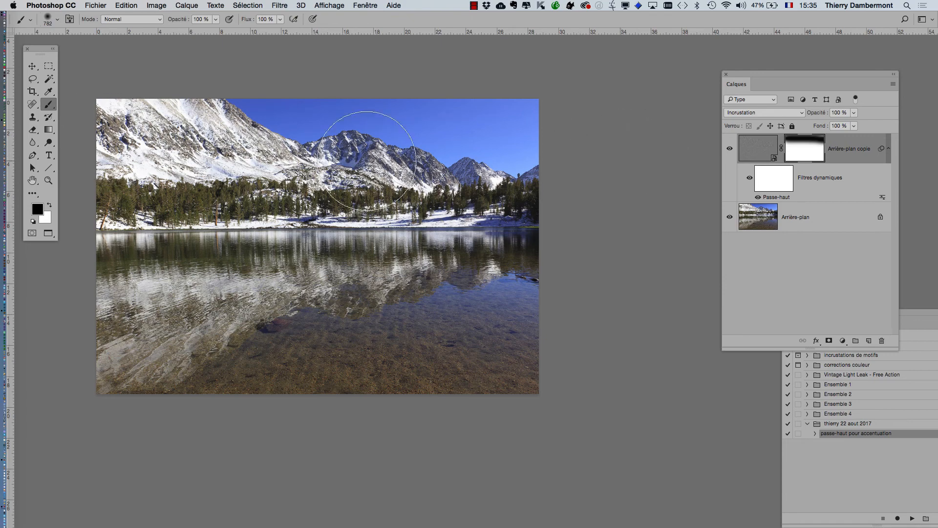
pyautogui.keyDown('super'); pyautogui.click(235, 143); pyautogui.keyUp('super')
pyautogui.keyDown('super'); pyautogui.click(239, 143); pyautogui.keyUp('super')
pyautogui.keyDown('super'); pyautogui.click(448, 176); pyautogui.keyUp('super')
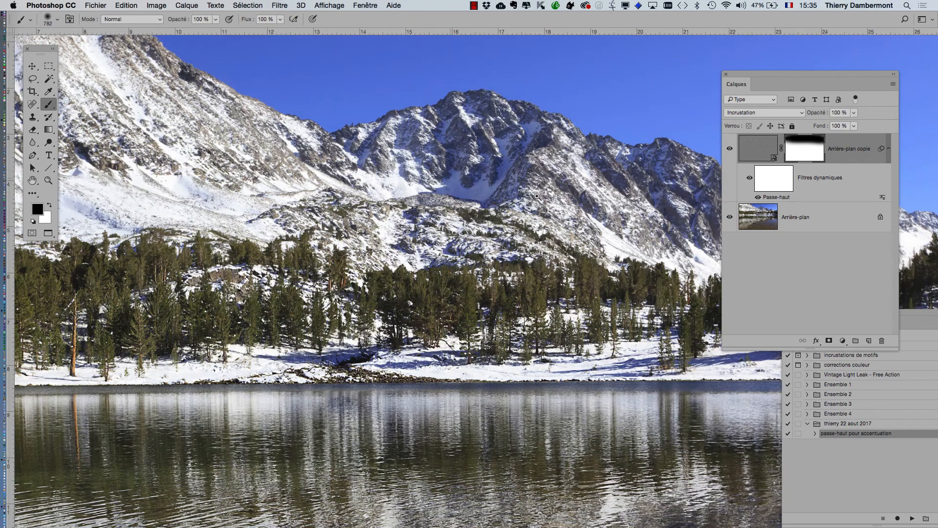
pyautogui.keyDown('shift'); pyautogui.click(807, 150); pyautogui.keyUp('shift')
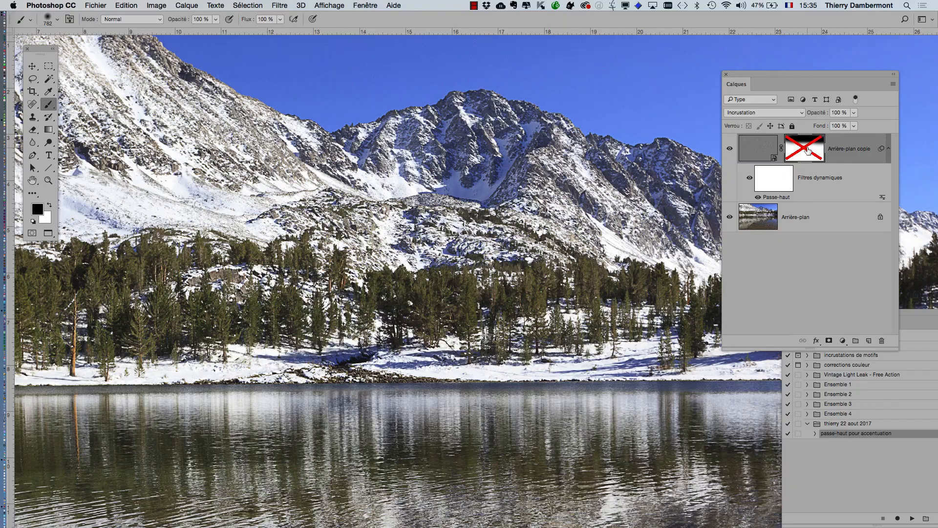
pyautogui.keyDown('shift'); pyautogui.click(807, 151); pyautogui.keyUp('shift')
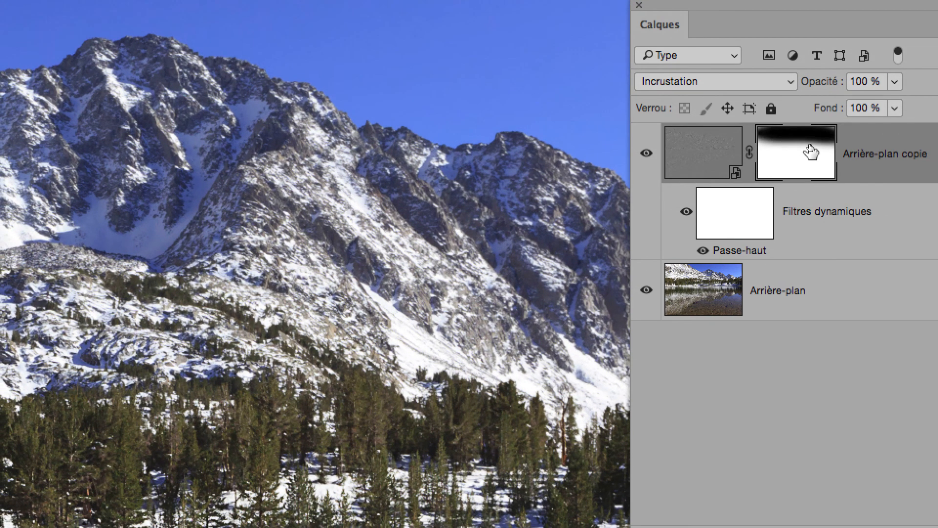
pyautogui.keyDown('shift'); pyautogui.click(803, 152); pyautogui.keyUp('shift')
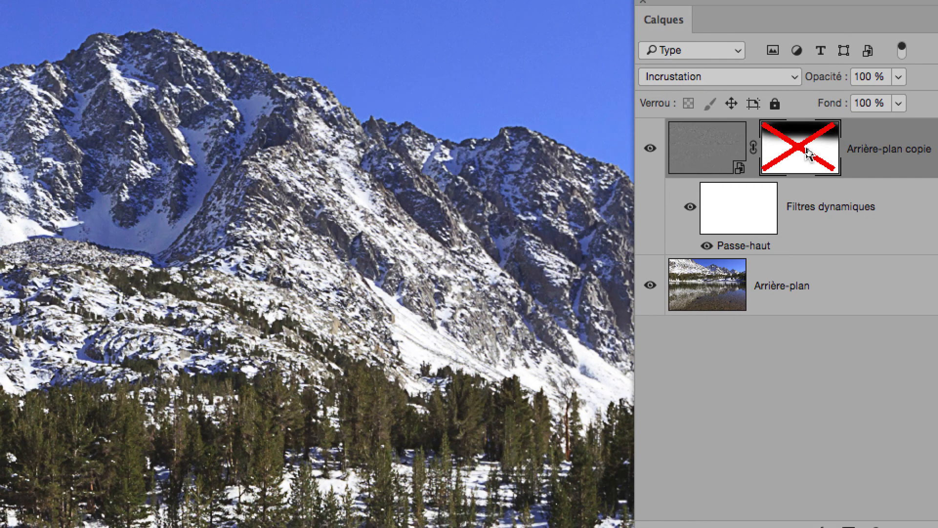
pyautogui.keyDown('shift'); pyautogui.click(807, 153); pyautogui.keyUp('shift')
pyautogui.keyDown('shift'); pyautogui.click(807, 155); pyautogui.keyUp('shift')
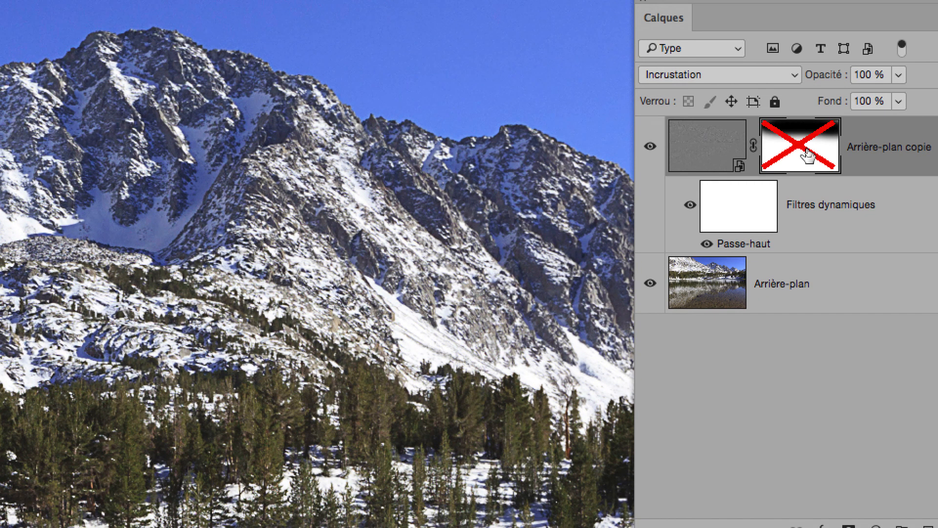
pyautogui.keyDown('shift'); pyautogui.click(807, 154); pyautogui.keyUp('shift')
pyautogui.keyDown('shift'); pyautogui.click(807, 155); pyautogui.keyUp('shift')
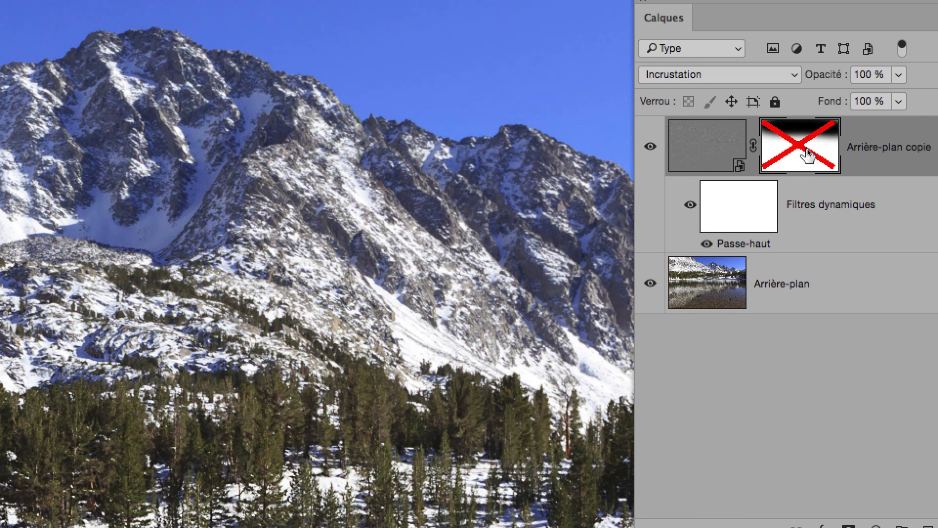
pyautogui.keyDown('shift'); pyautogui.click(807, 154); pyautogui.keyUp('shift')
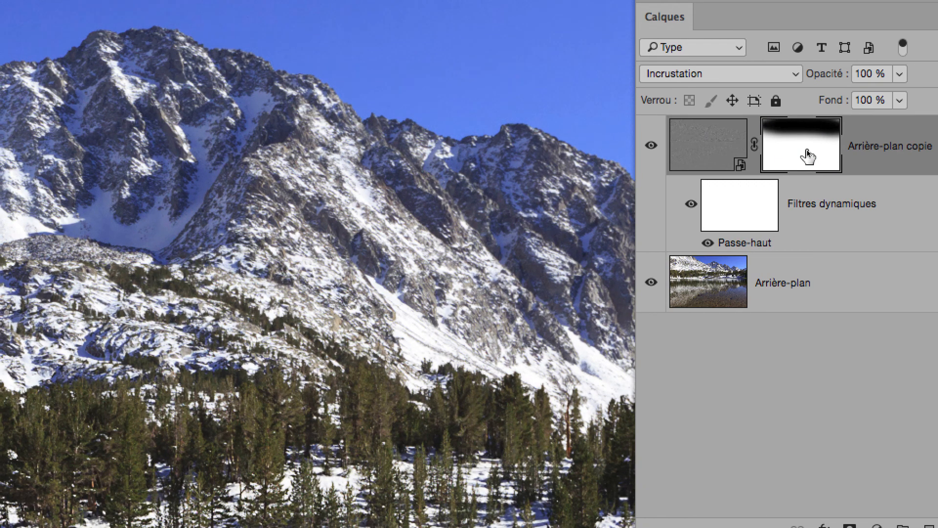
pyautogui.keyDown('shift'); pyautogui.click(808, 154); pyautogui.keyUp('shift')
pyautogui.keyDown('shift'); pyautogui.click(808, 154); pyautogui.keyUp('shift')
pyautogui.keyDown('shift'); pyautogui.click(808, 154); pyautogui.keyUp('shift')
pyautogui.keyDown('shift'); pyautogui.click(807, 154); pyautogui.keyUp('shift')
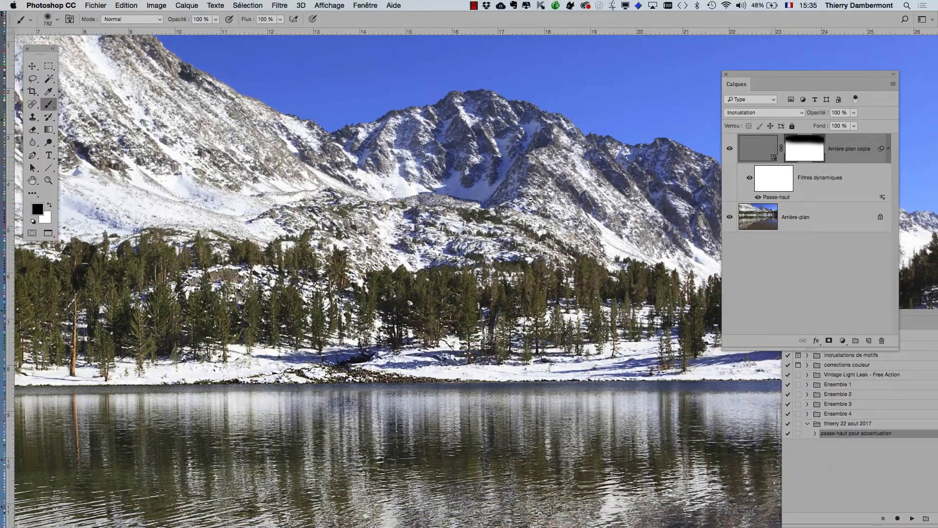
pyautogui.keyDown('alt'); pyautogui.click(531, 199); pyautogui.keyUp('alt')
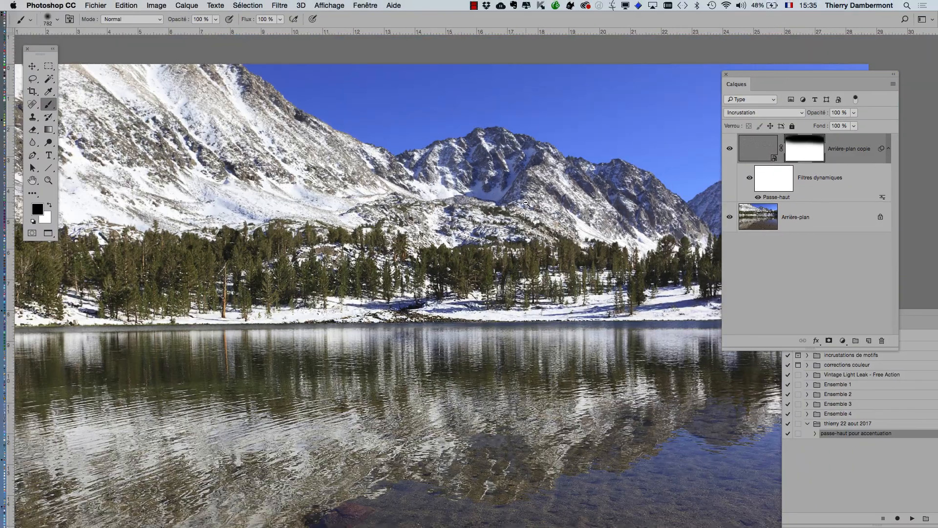
pyautogui.keyDown('alt'); pyautogui.click(528, 201); pyautogui.keyUp('alt')
pyautogui.keyDown('alt'); pyautogui.click(527, 201); pyautogui.keyUp('alt')
pyautogui.hscroll(10, 565, 211)
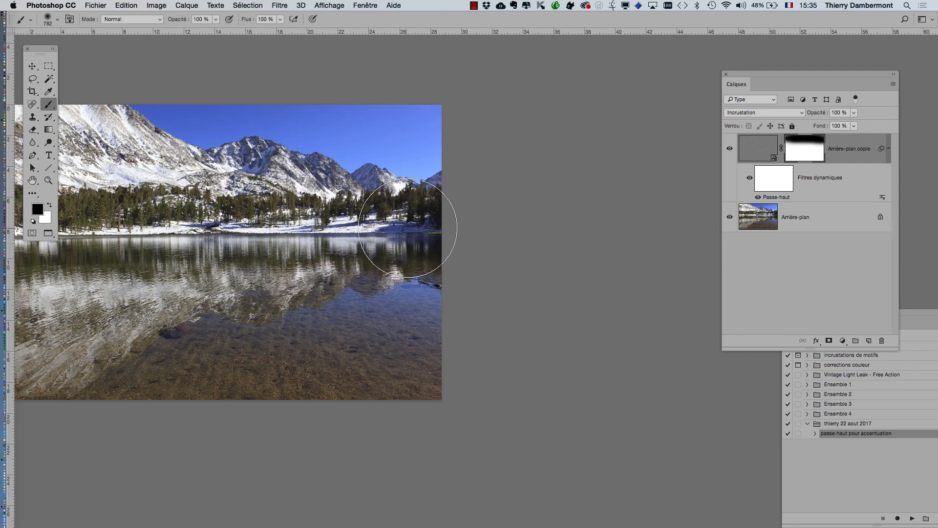
pyautogui.moveTo(348, 222); pyautogui.dragTo(486, 211)
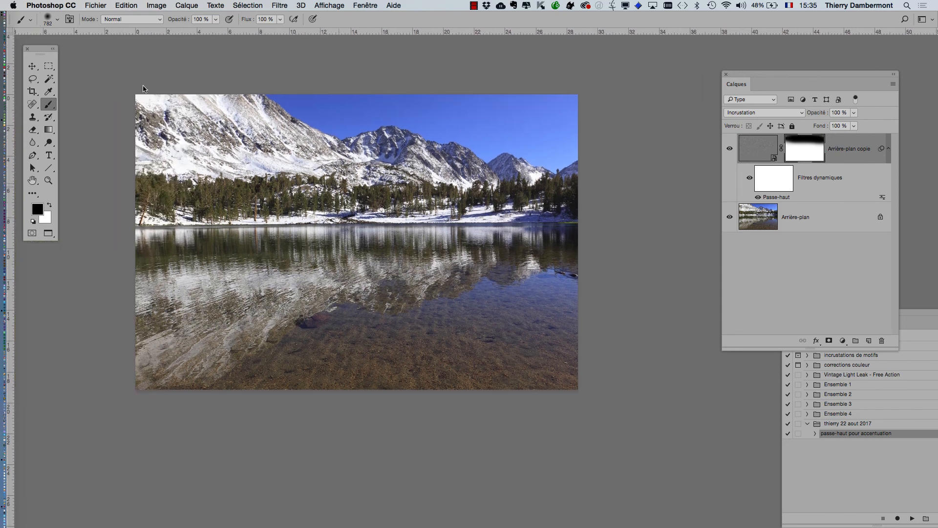
pyautogui.click(86, 5)
pyautogui.moveTo(158, 223)
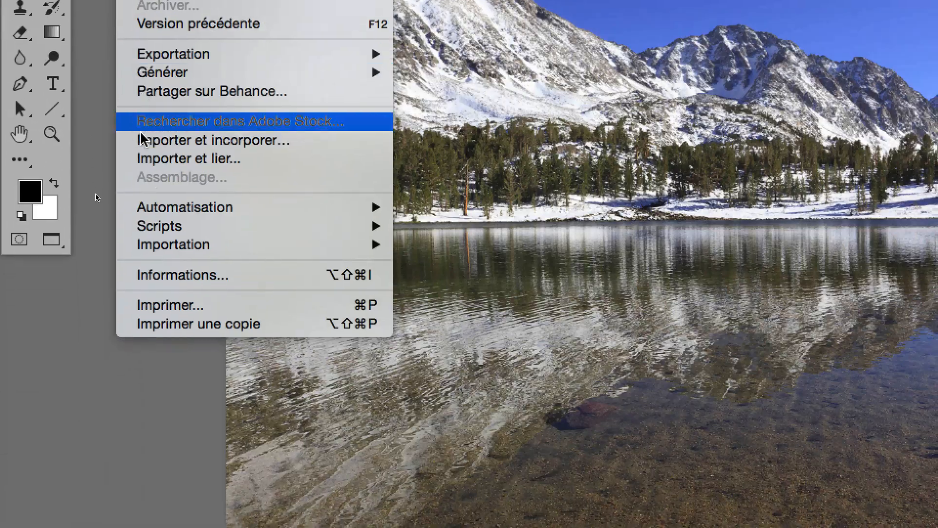
pyautogui.moveTo(196, 207)
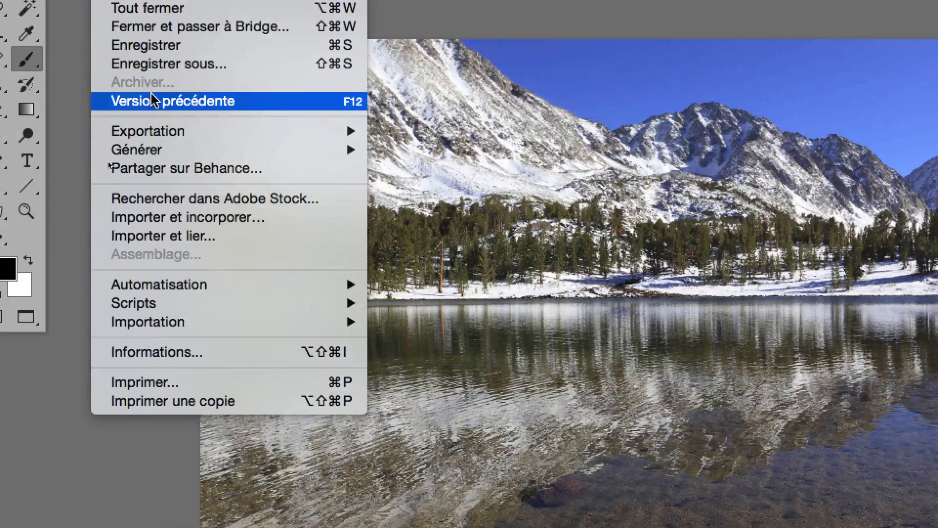
pyautogui.moveTo(171, 305)
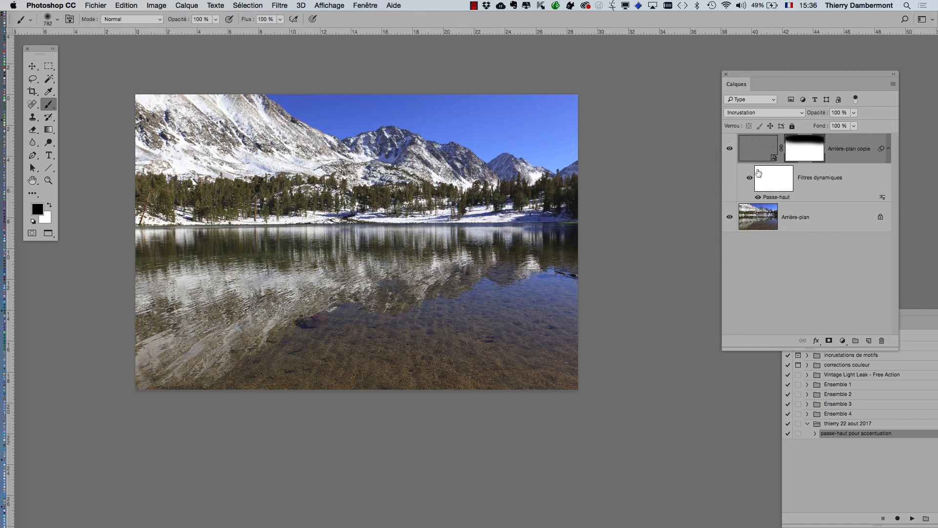
# Step: Arrange the Calques and Actions panels beside the photo so that the Actions panel is fully on screen
pyautogui.moveTo(746, 74); pyautogui.dragTo(630, 67)
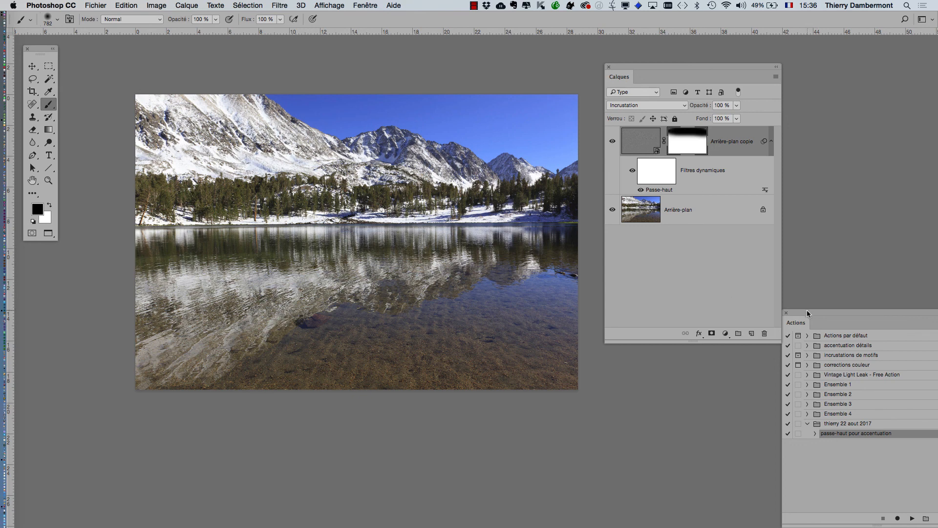
pyautogui.moveTo(803, 315); pyautogui.dragTo(677, 387)
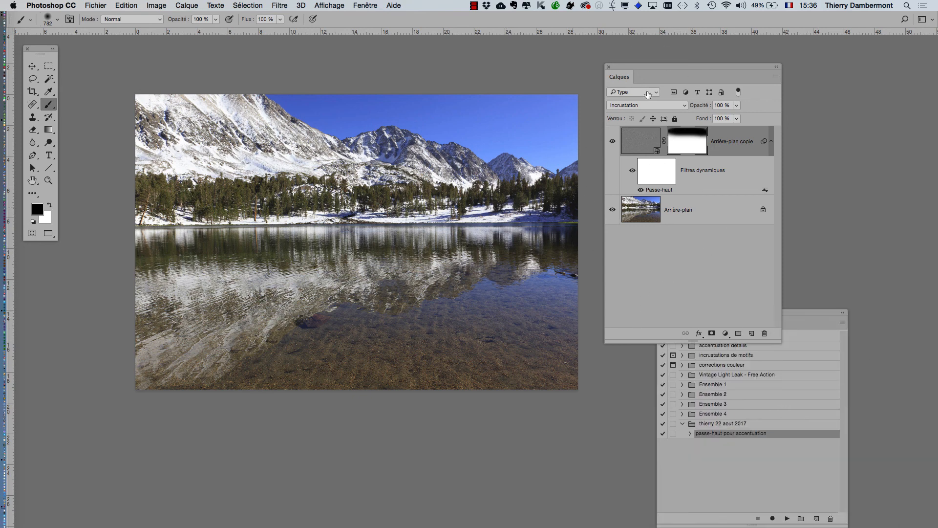
pyautogui.moveTo(658, 64); pyautogui.dragTo(750, 62)
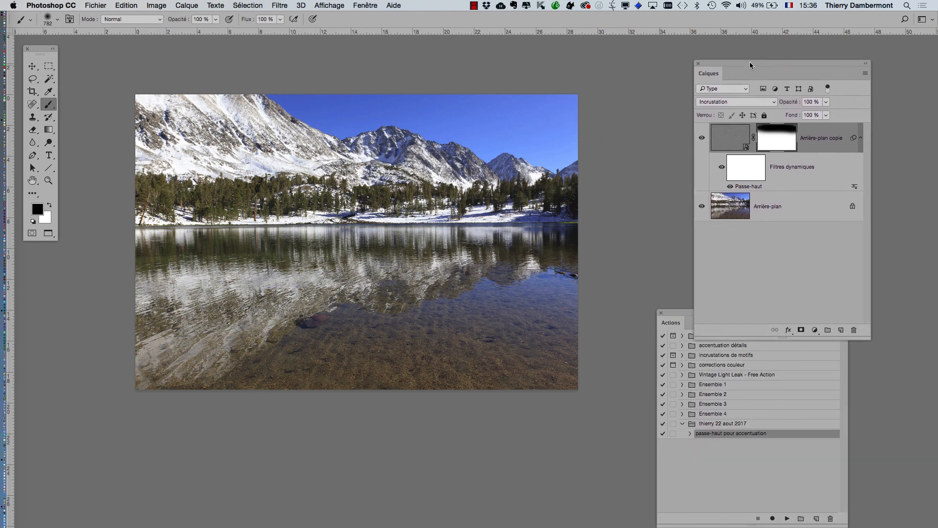